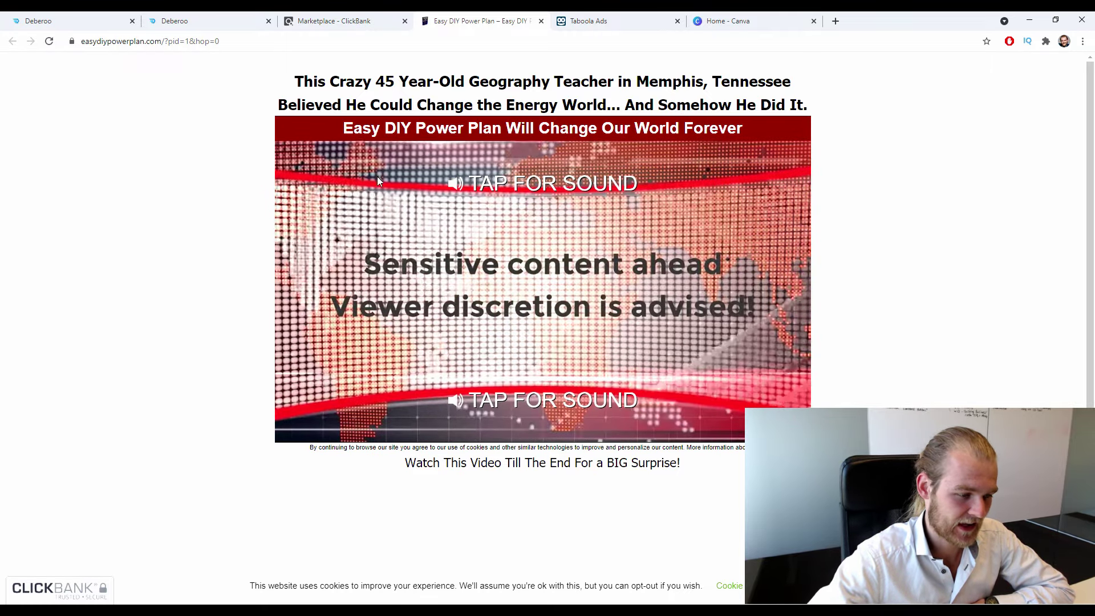
Dismiss the exit pop-up on the Easy DIY Power Plan sales page and close the page, confirming leaving the site.
{"action": "mouse_move", "coordinate": [180, 109]}
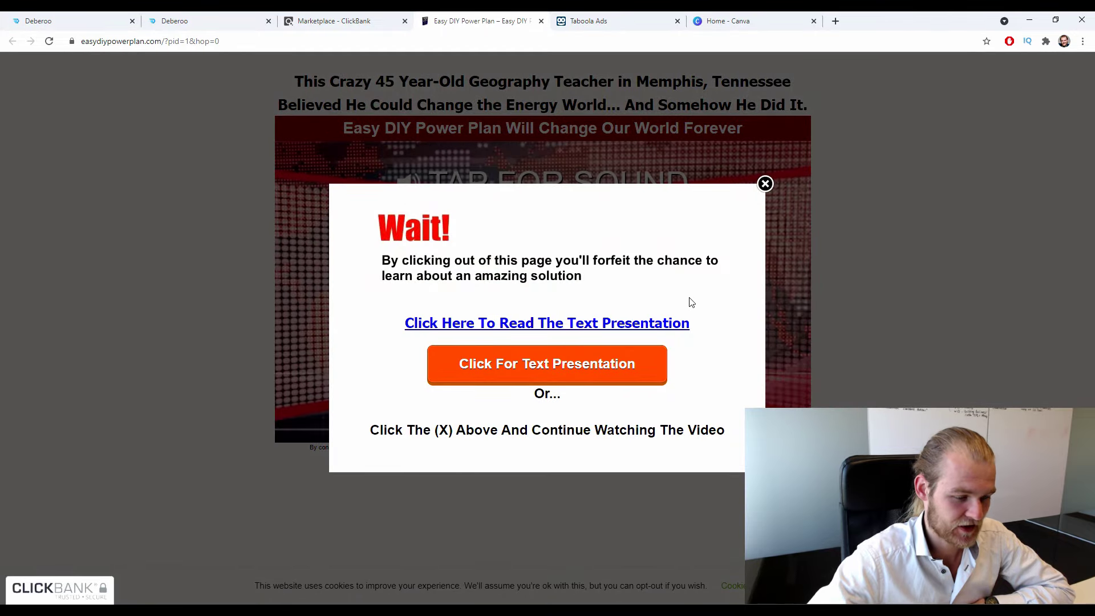
{"action": "left_click", "coordinate": [765, 183]}
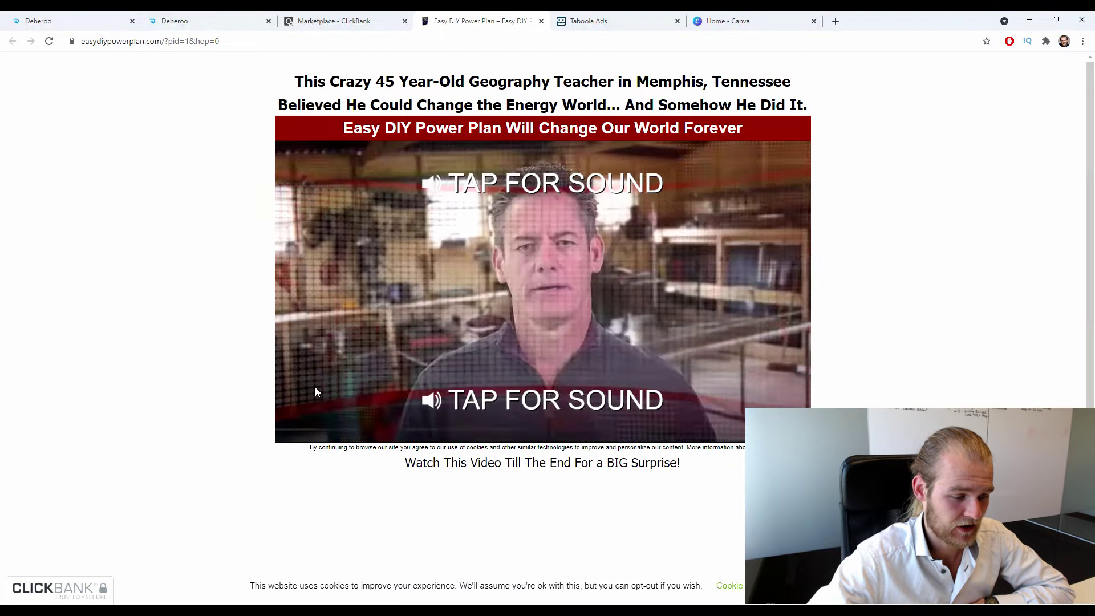
{"action": "left_click", "coordinate": [540, 22]}
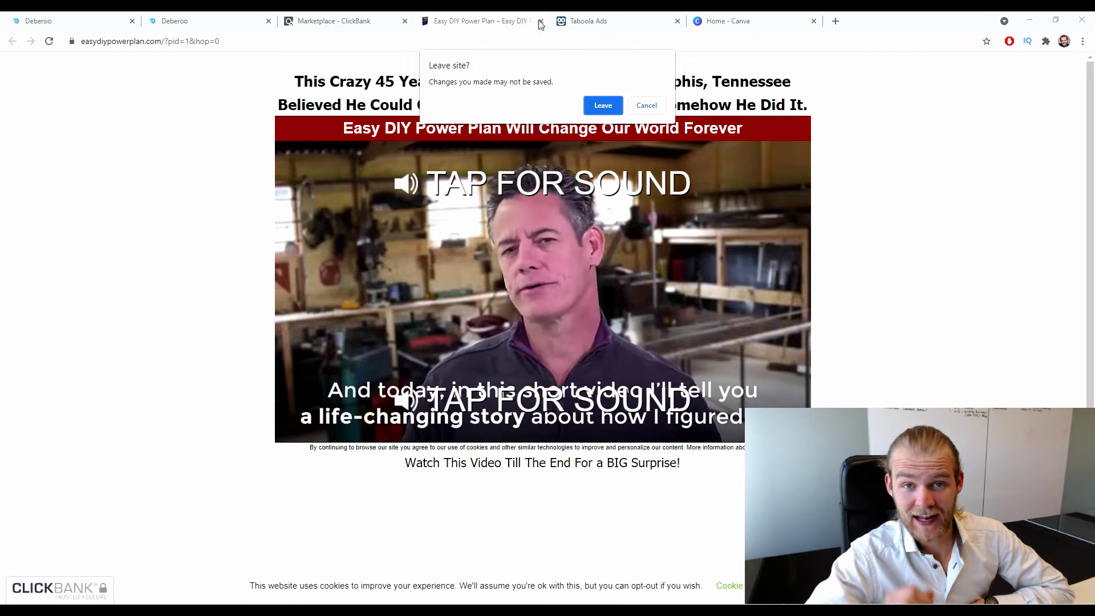
{"action": "left_click", "coordinate": [619, 114]}
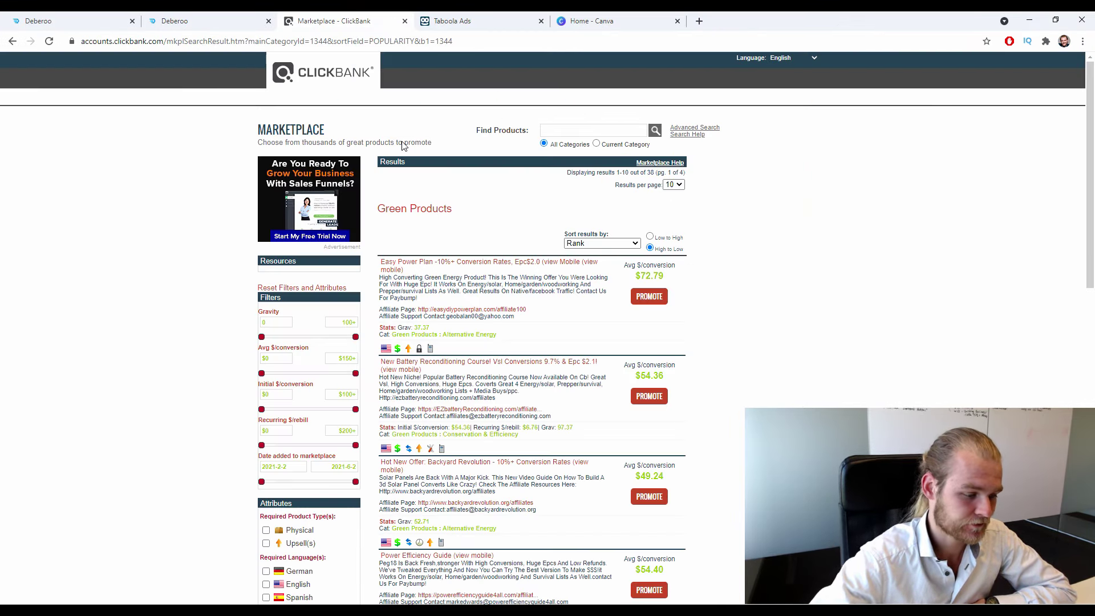
Examine the promotion rules on the Easy Power Plan offer's affiliate page from the marketplace listing and close the page.
{"action": "left_click", "coordinate": [494, 310]}
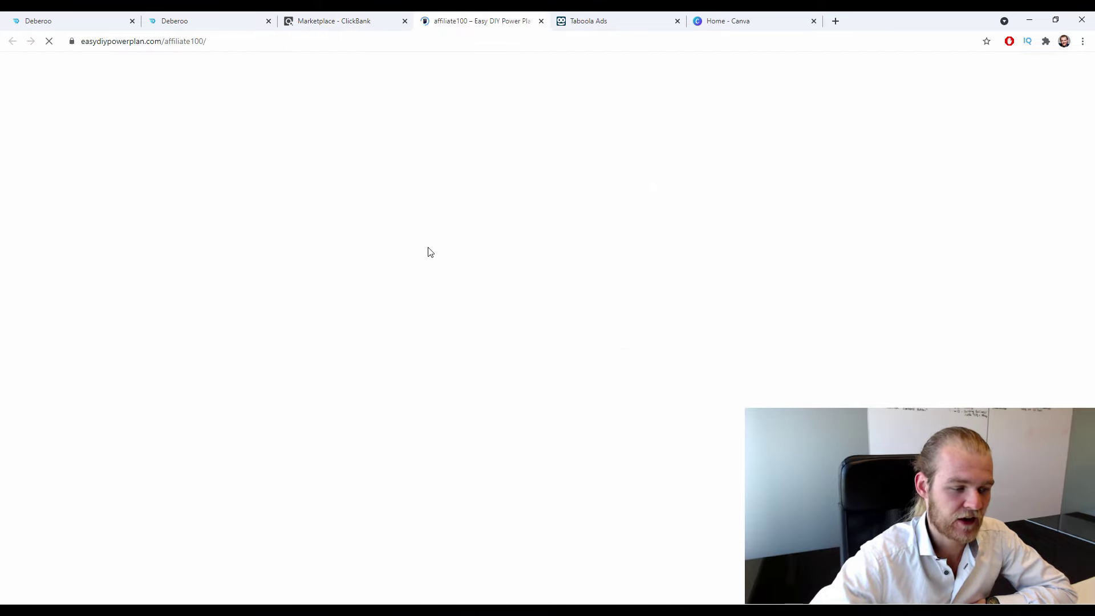
{"action": "scroll", "coordinate": [400, 251], "scroll_direction": "down", "scroll_amount": 15}
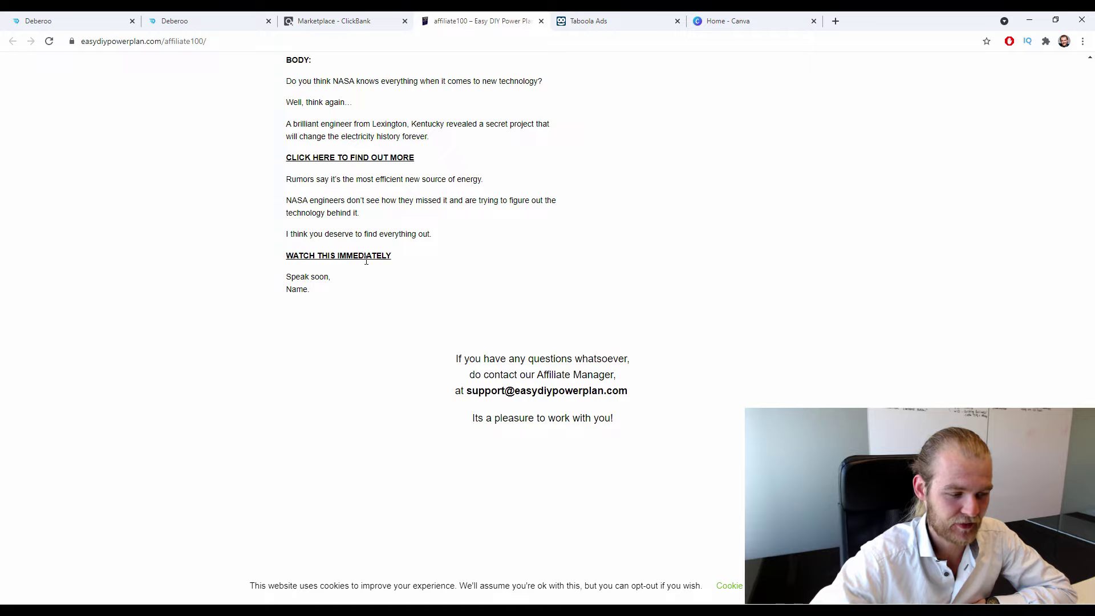
{"action": "scroll", "coordinate": [367, 261], "scroll_direction": "up", "scroll_amount": 15}
{"action": "scroll", "coordinate": [372, 275], "scroll_direction": "down", "scroll_amount": 3}
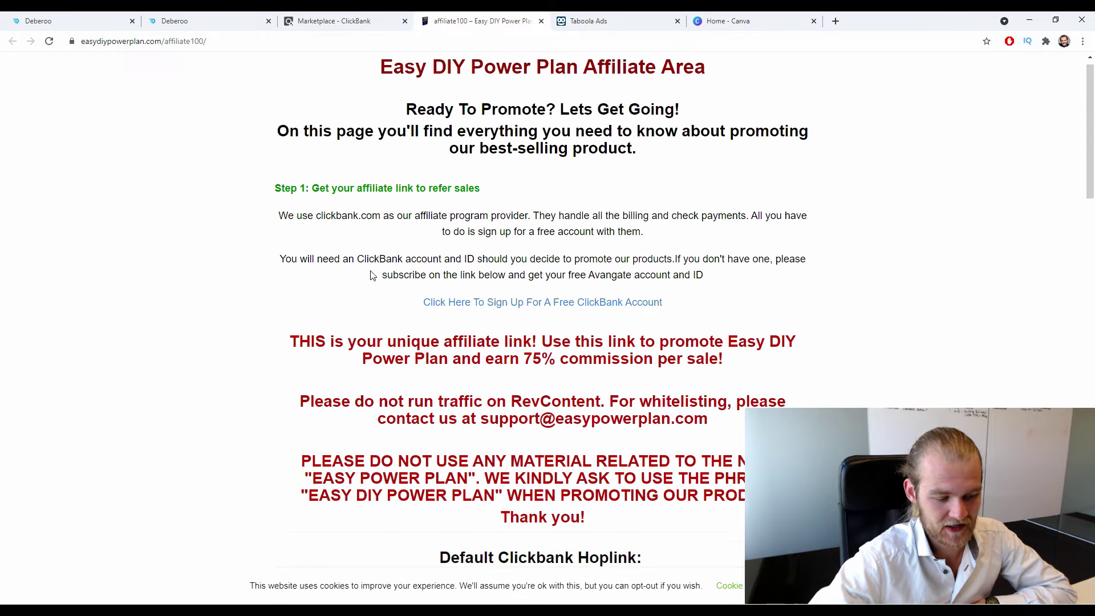
{"action": "scroll", "coordinate": [372, 276], "scroll_direction": "down", "scroll_amount": 8}
{"action": "scroll", "coordinate": [367, 274], "scroll_direction": "up", "scroll_amount": 9}
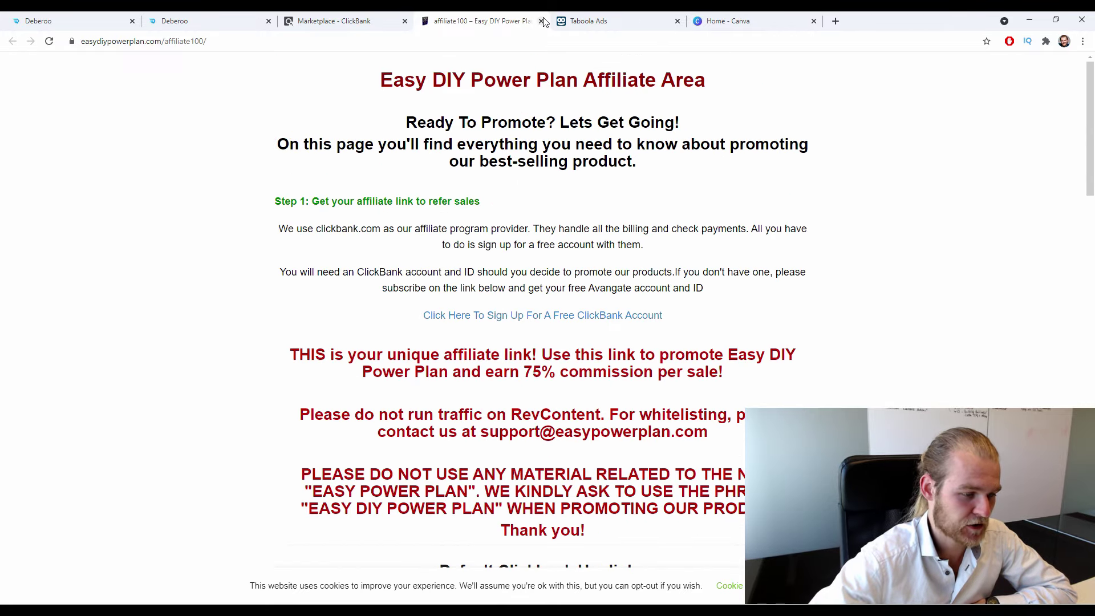
{"action": "left_click", "coordinate": [541, 21]}
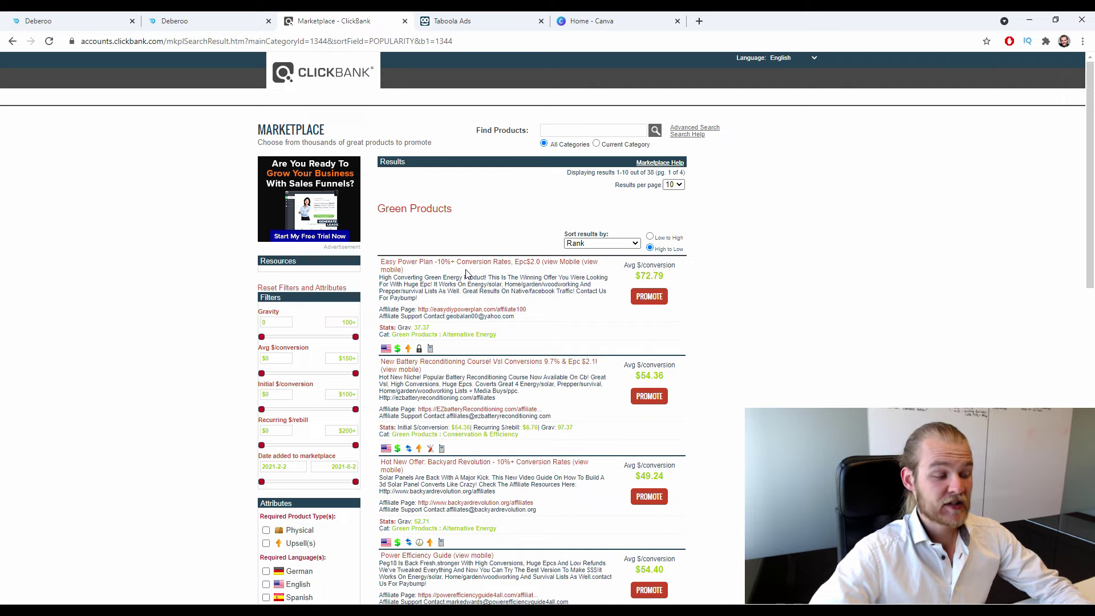
Switch to the Deberoo tracker and locate ClickBank in the list of affiliate networks.
{"action": "key", "text": "ctrl+1"}
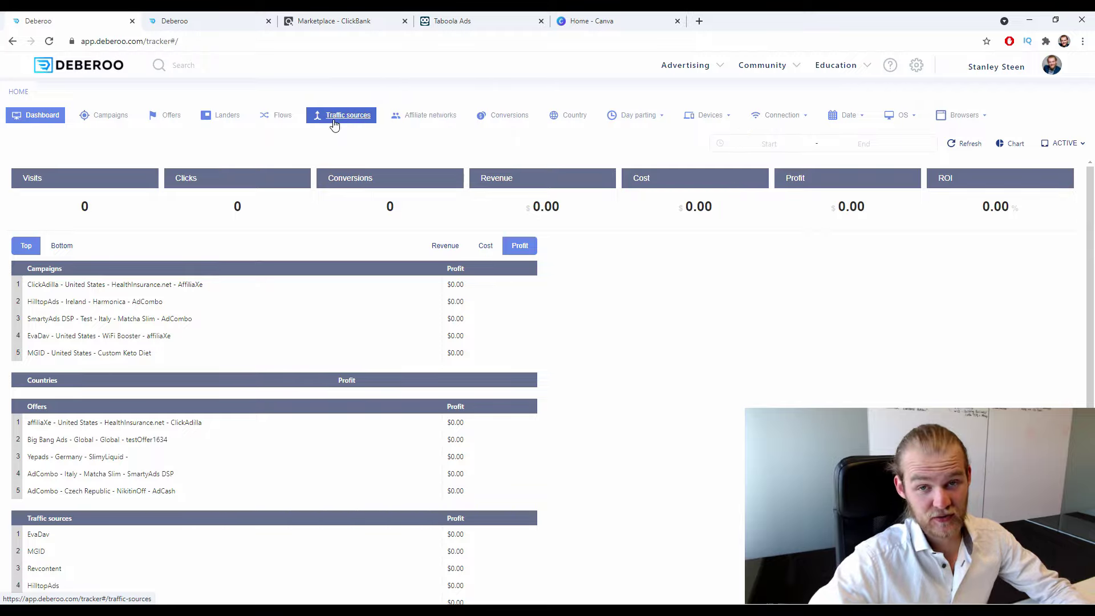
{"action": "left_click", "coordinate": [423, 117]}
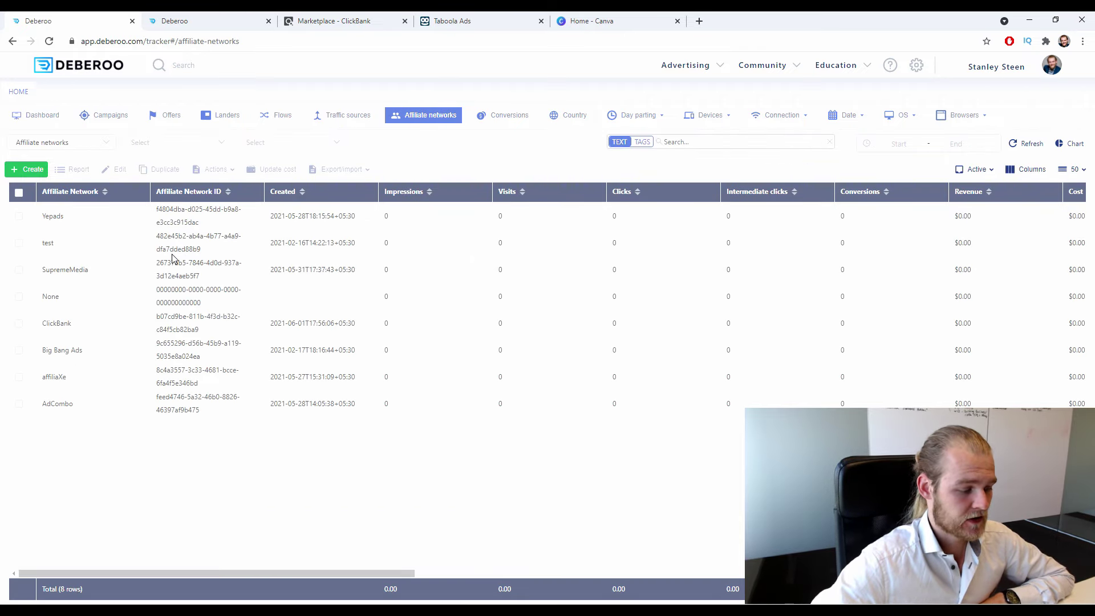
{"action": "left_click_drag", "start_coordinate": [81, 326], "coordinate": [49, 324]}
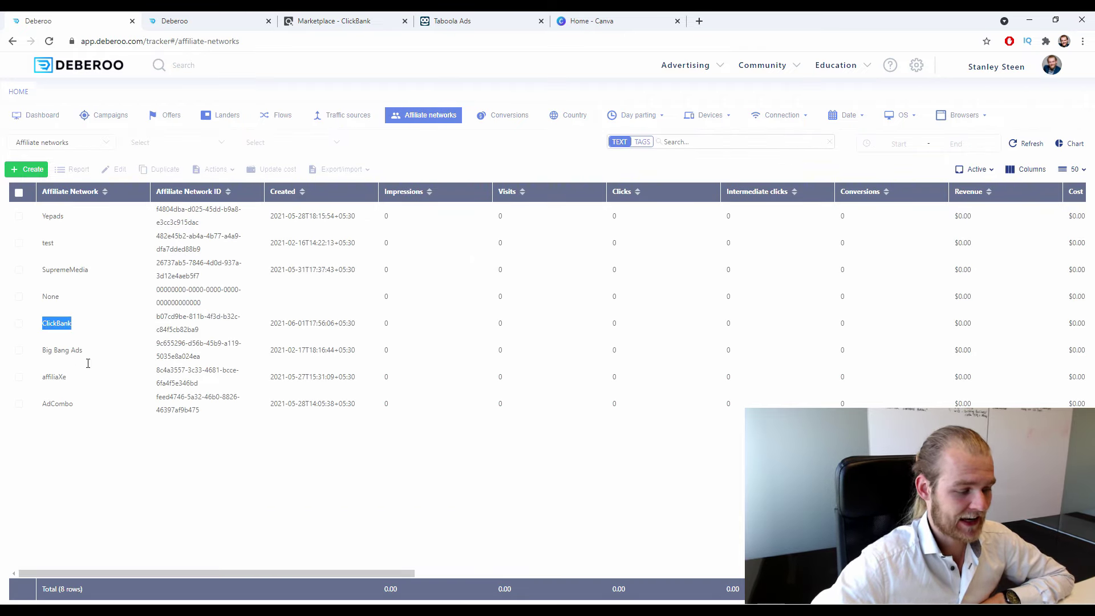
{"action": "left_click", "coordinate": [200, 516]}
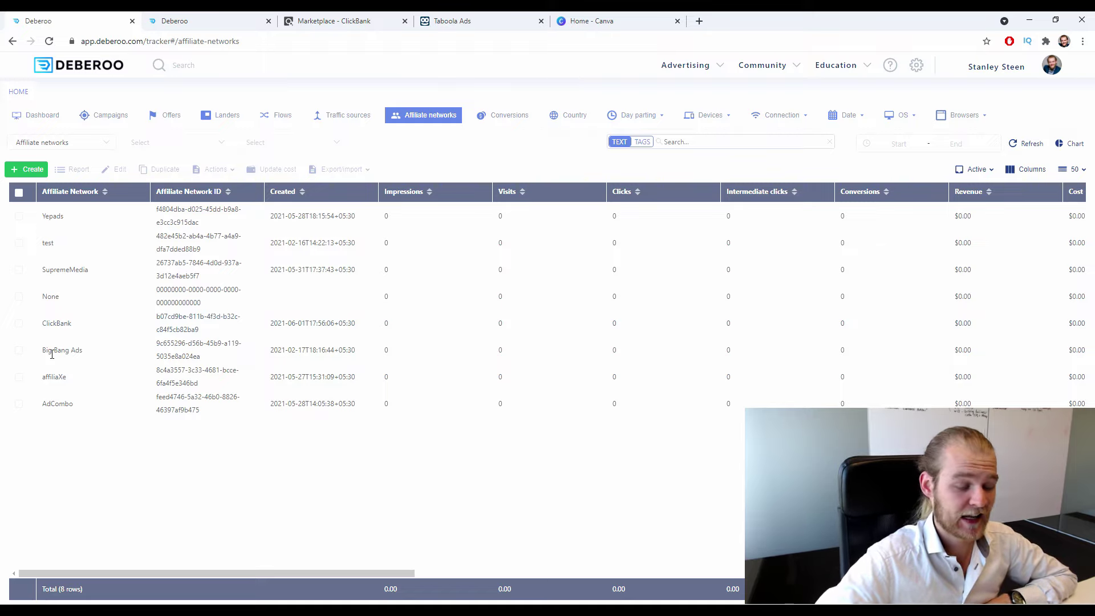
Start adding an affiliate network from the ClickBank template, examine its parameters and conversion tracking settings, and close the form.
{"action": "left_click", "coordinate": [27, 169]}
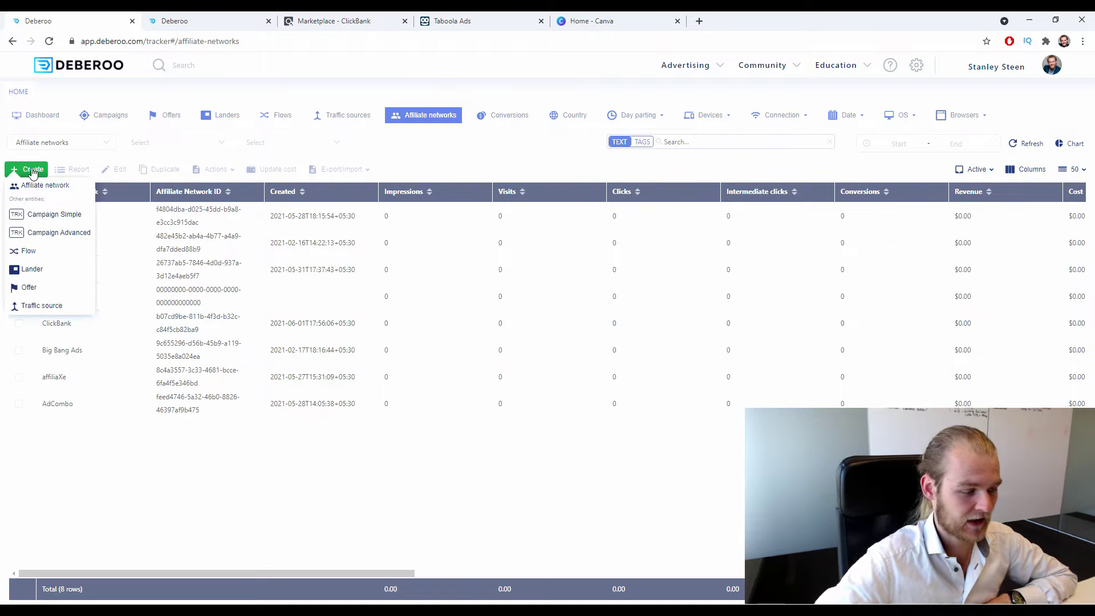
{"action": "left_click", "coordinate": [40, 183]}
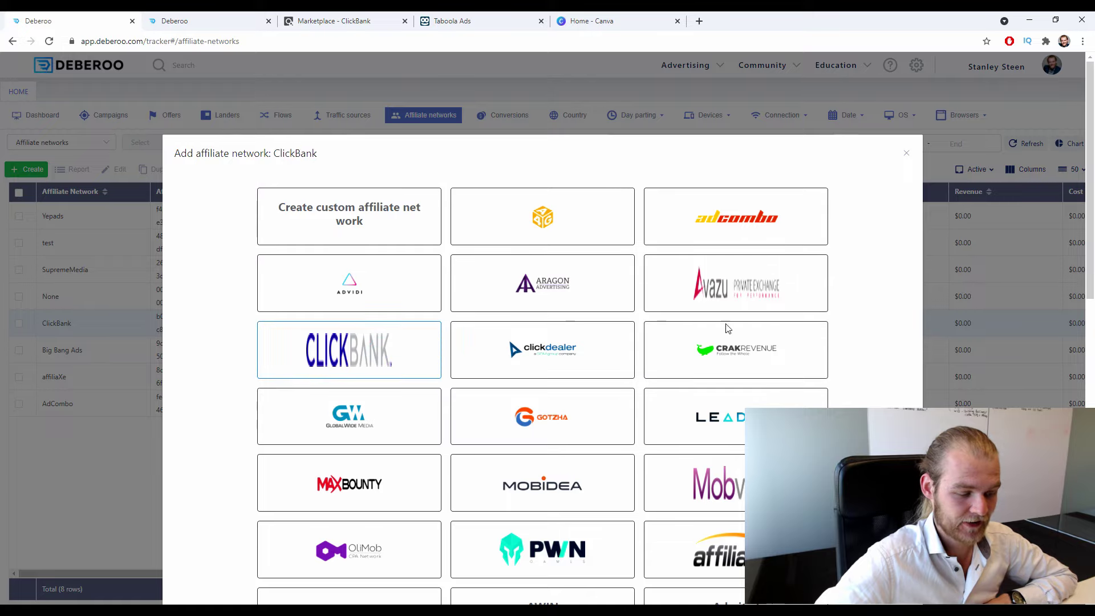
{"action": "scroll", "coordinate": [728, 328], "scroll_direction": "down", "scroll_amount": 15}
{"action": "scroll", "coordinate": [542, 285], "scroll_direction": "down", "scroll_amount": 5}
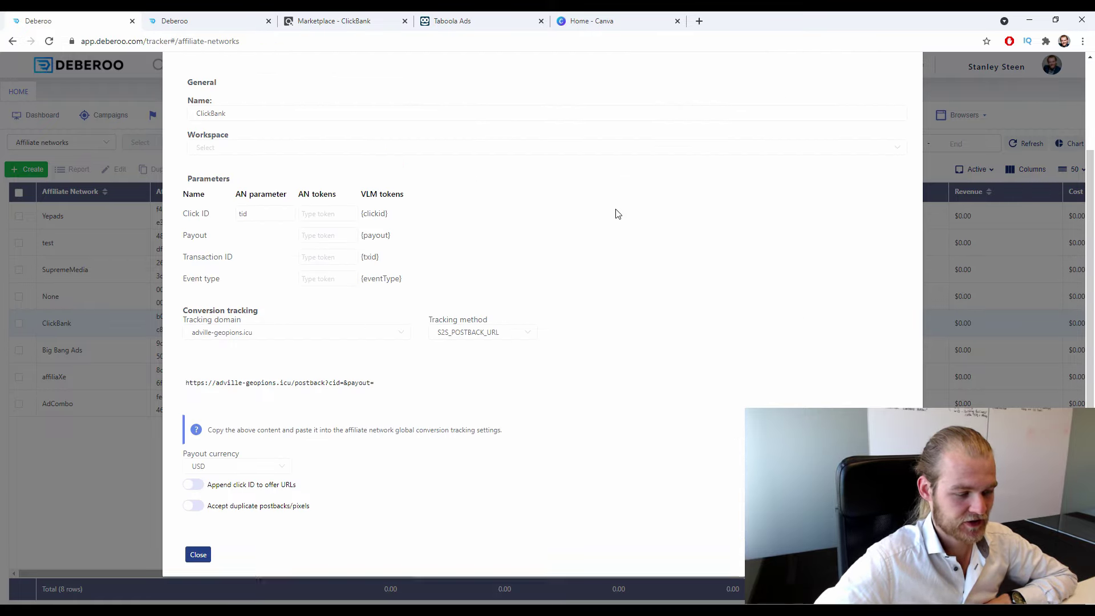
{"action": "scroll", "coordinate": [614, 213], "scroll_direction": "up", "scroll_amount": 2}
{"action": "scroll", "coordinate": [342, 222], "scroll_direction": "down", "scroll_amount": 2}
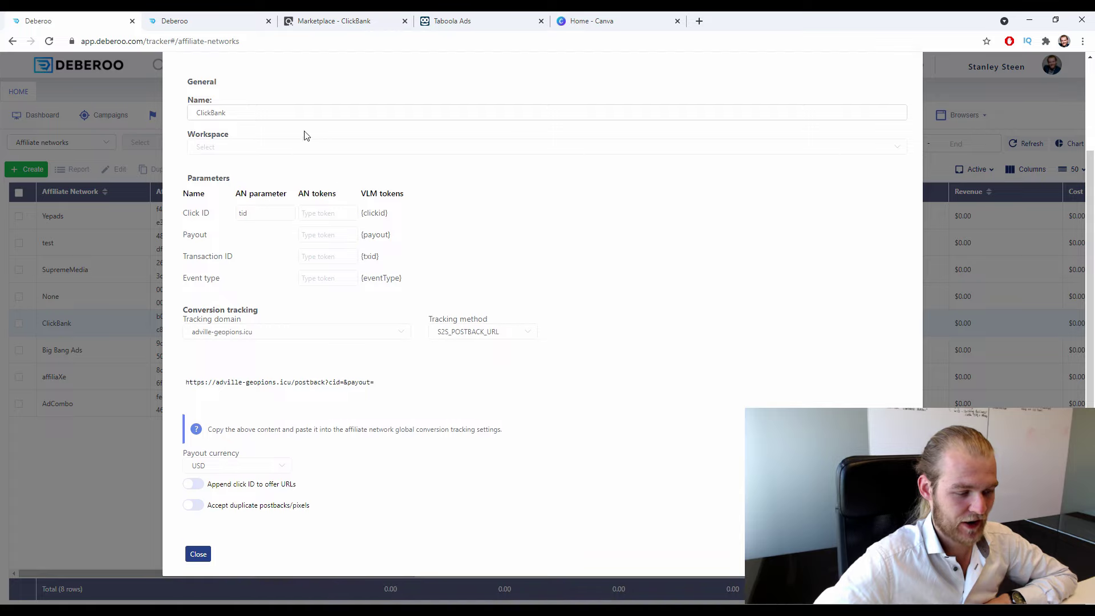
{"action": "left_click", "coordinate": [200, 553]}
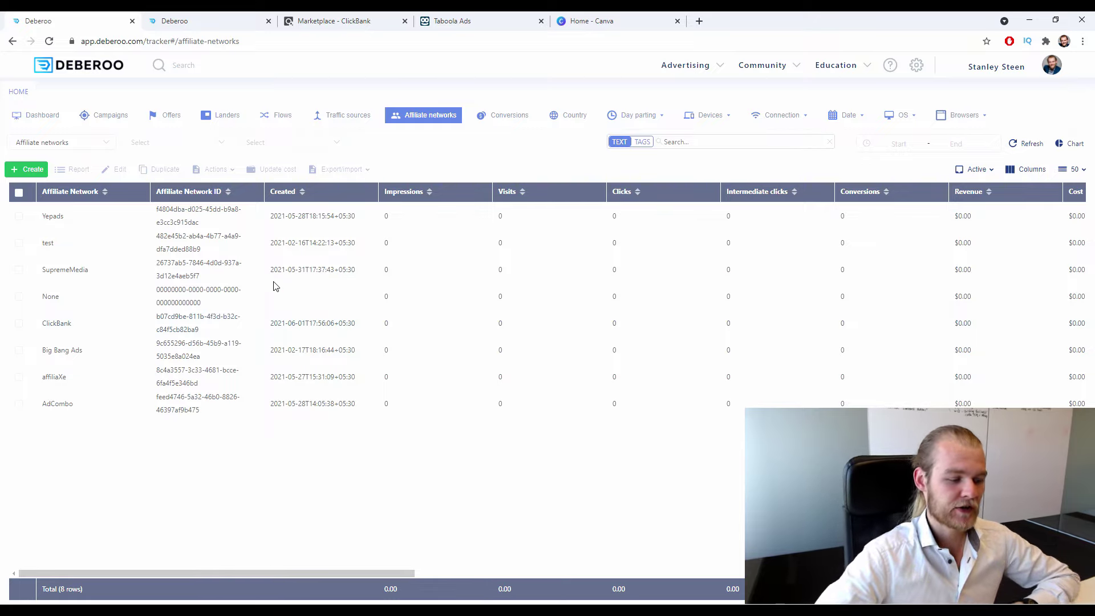
Locate Taboola among the traffic sources, examine the Taboola template's parameters and postback URL in a new traffic source form, and close it.
{"action": "left_click", "coordinate": [339, 116]}
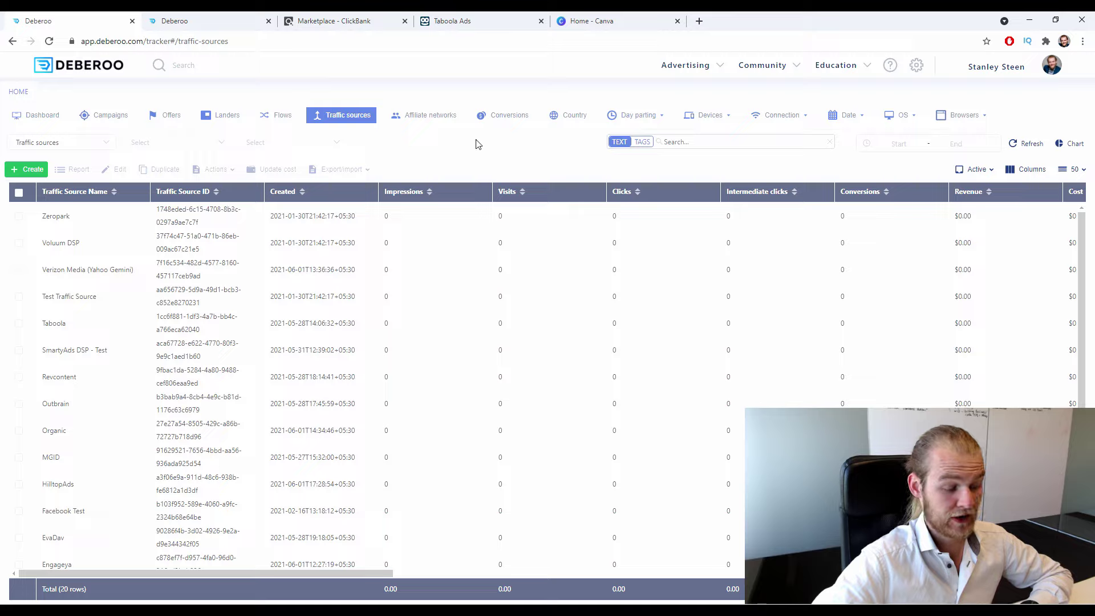
{"action": "left_click_drag", "start_coordinate": [73, 326], "coordinate": [40, 328]}
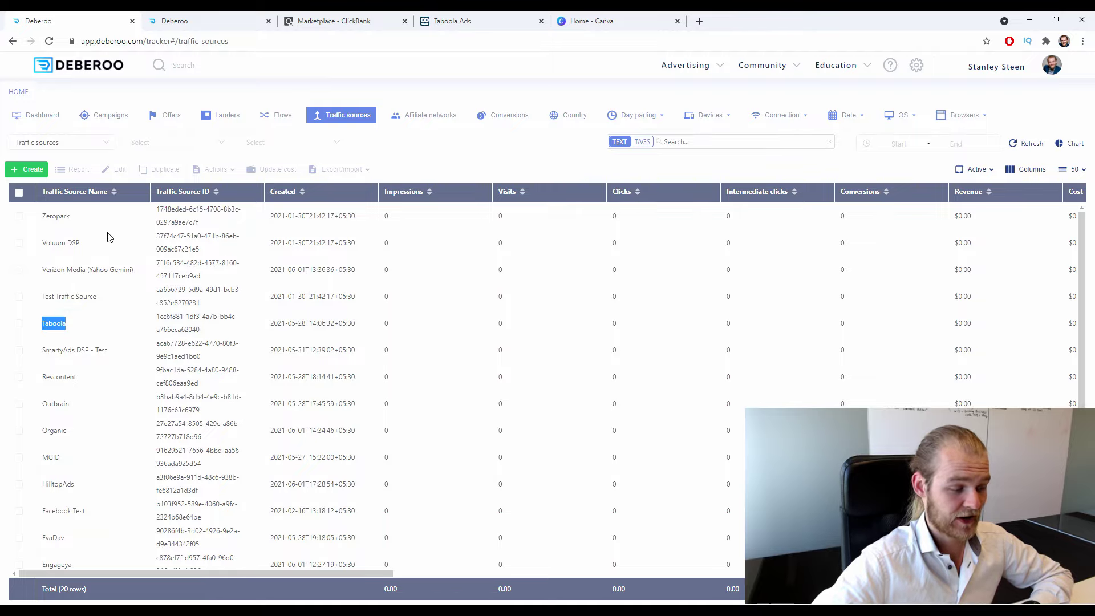
{"action": "mouse_move", "coordinate": [40, 170]}
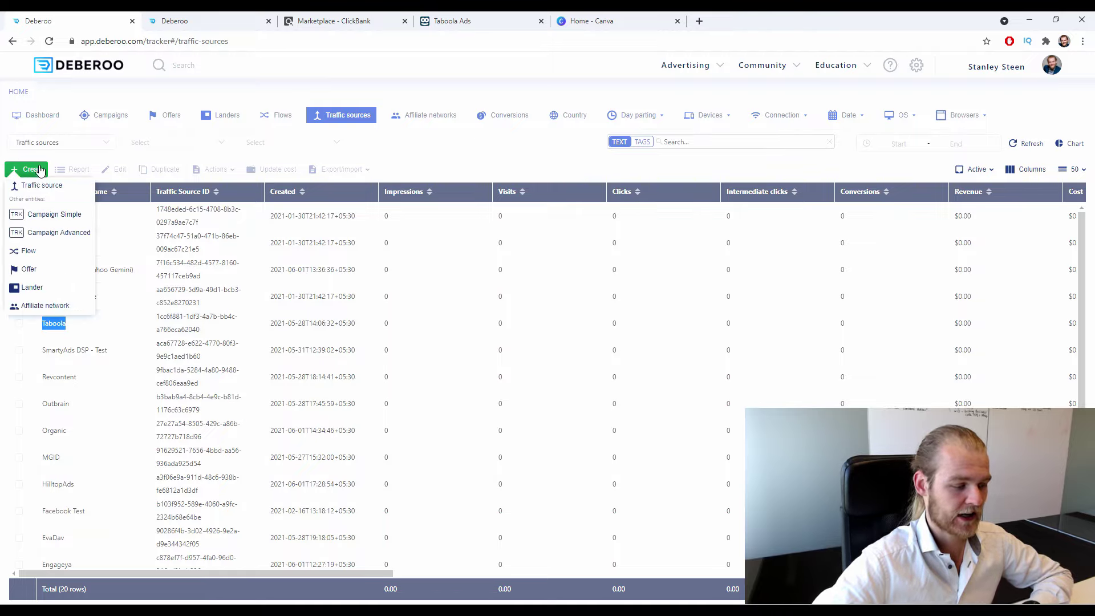
{"action": "left_click", "coordinate": [24, 186]}
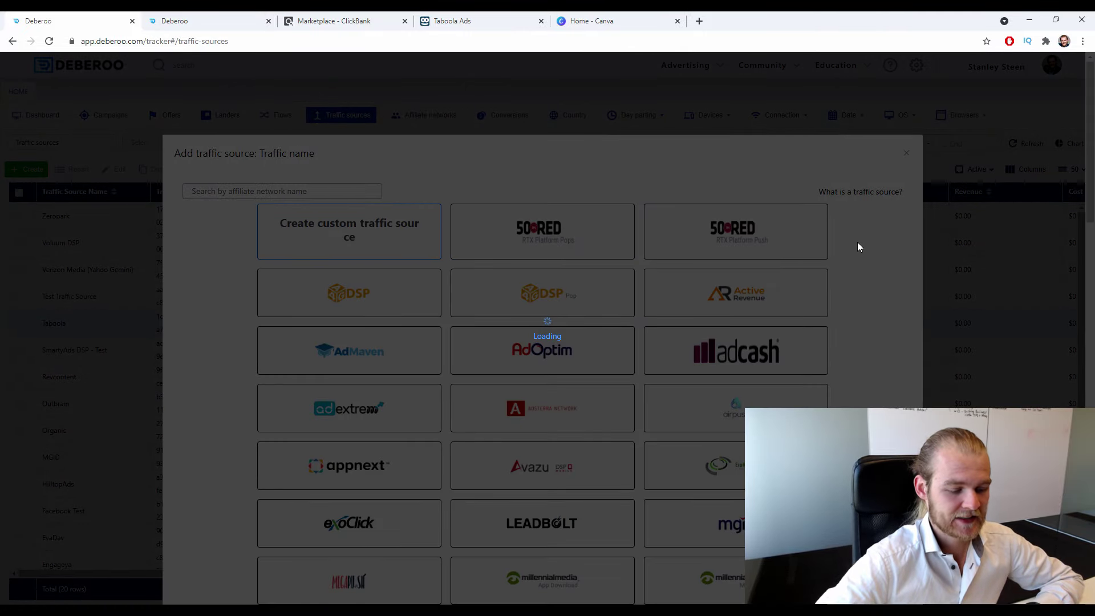
{"action": "scroll", "coordinate": [850, 245], "scroll_direction": "down", "scroll_amount": 10}
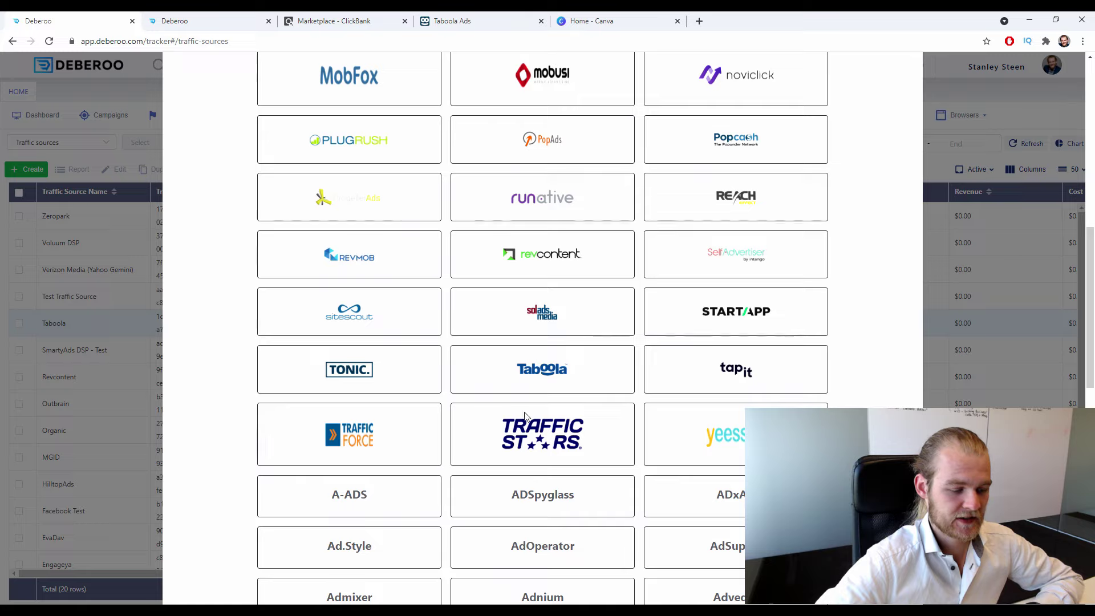
{"action": "scroll", "coordinate": [746, 365], "scroll_direction": "down", "scroll_amount": 10}
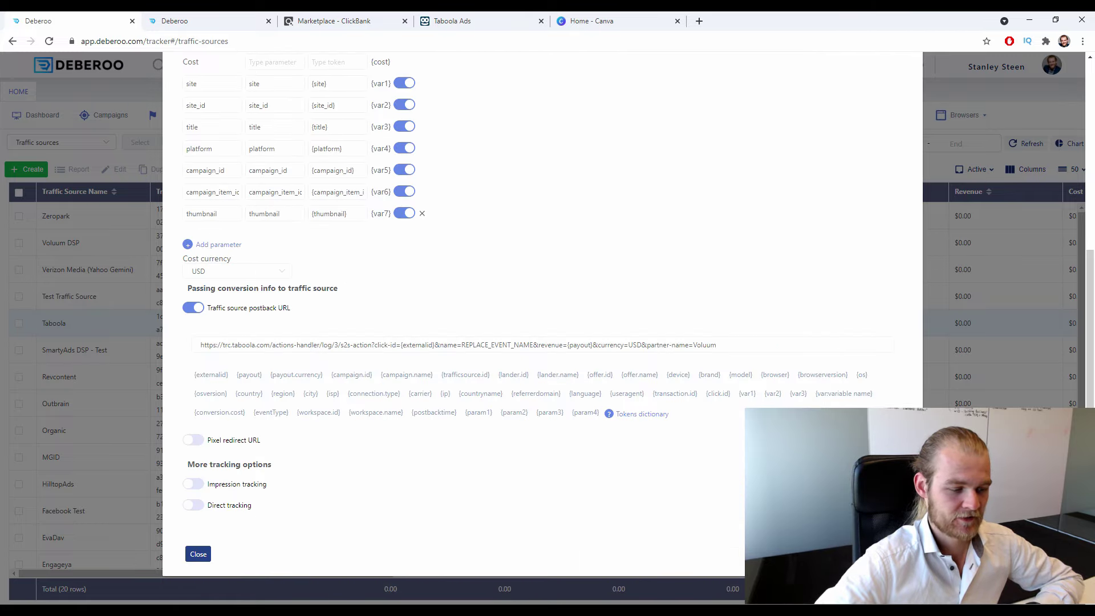
{"action": "scroll", "coordinate": [484, 328], "scroll_direction": "up", "scroll_amount": 10}
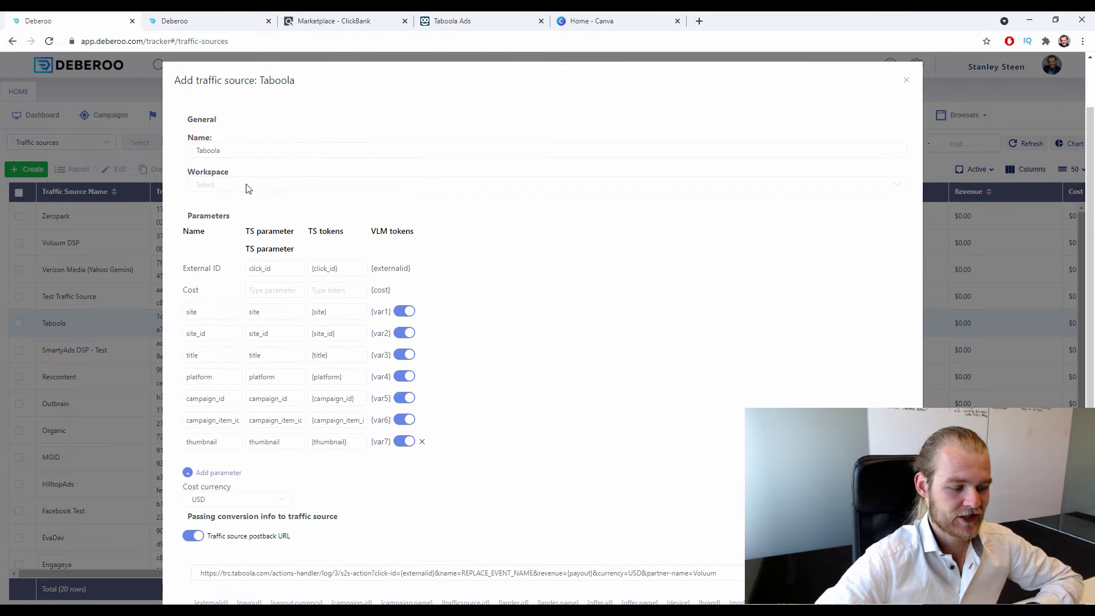
{"action": "scroll", "coordinate": [296, 260], "scroll_direction": "down", "scroll_amount": 4}
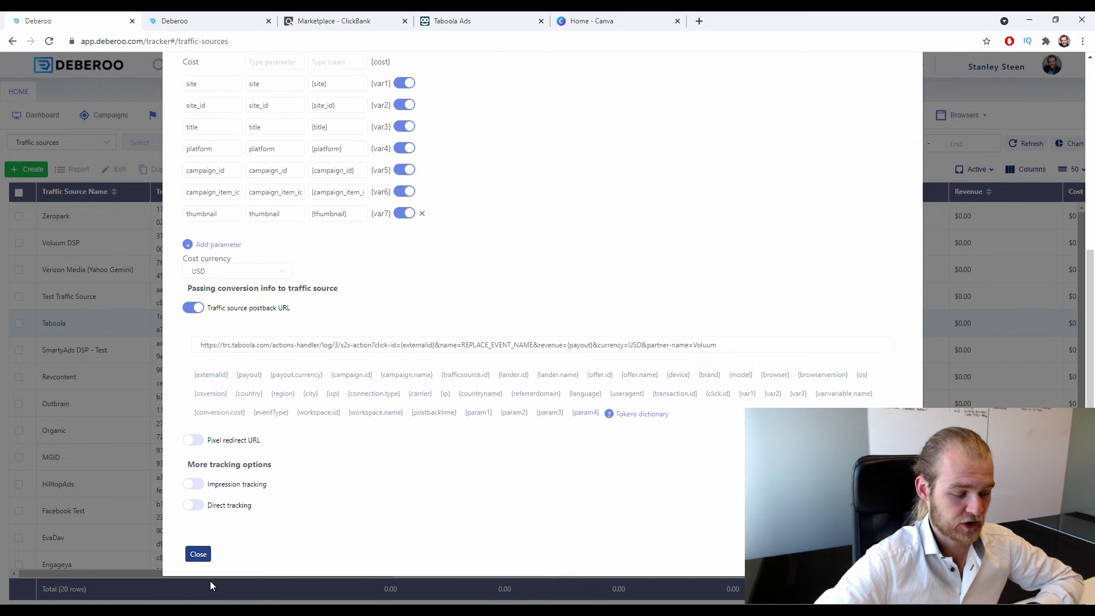
{"action": "left_click", "coordinate": [197, 553]}
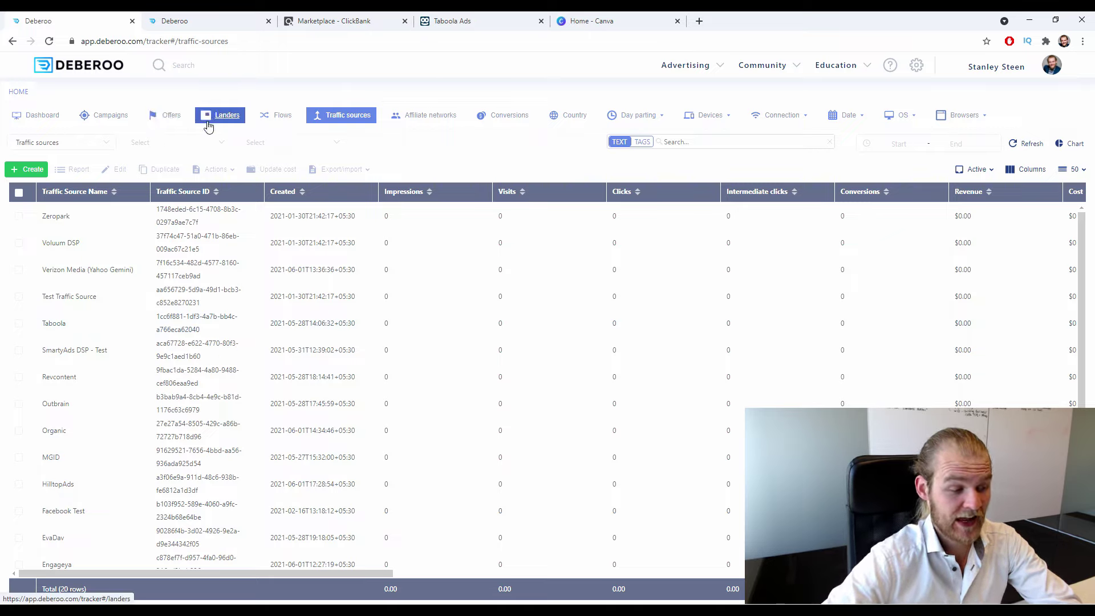
View the tracker's offers, switch to the ClickBank marketplace and try to generate a HopLink for the Easy Power Plan offer.
{"action": "left_click", "coordinate": [169, 119]}
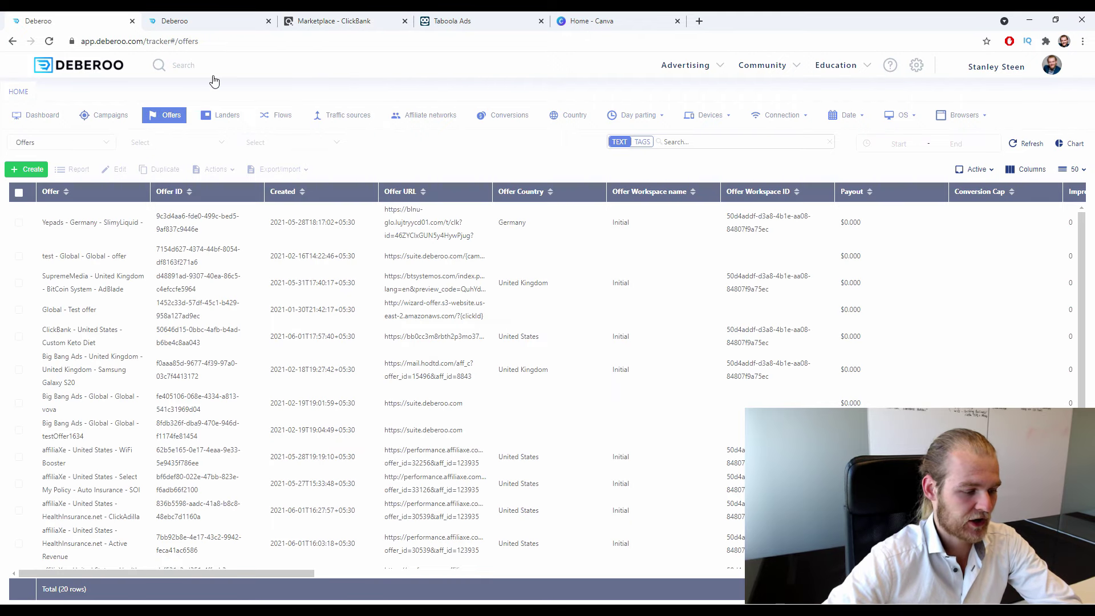
{"action": "left_click", "coordinate": [354, 20]}
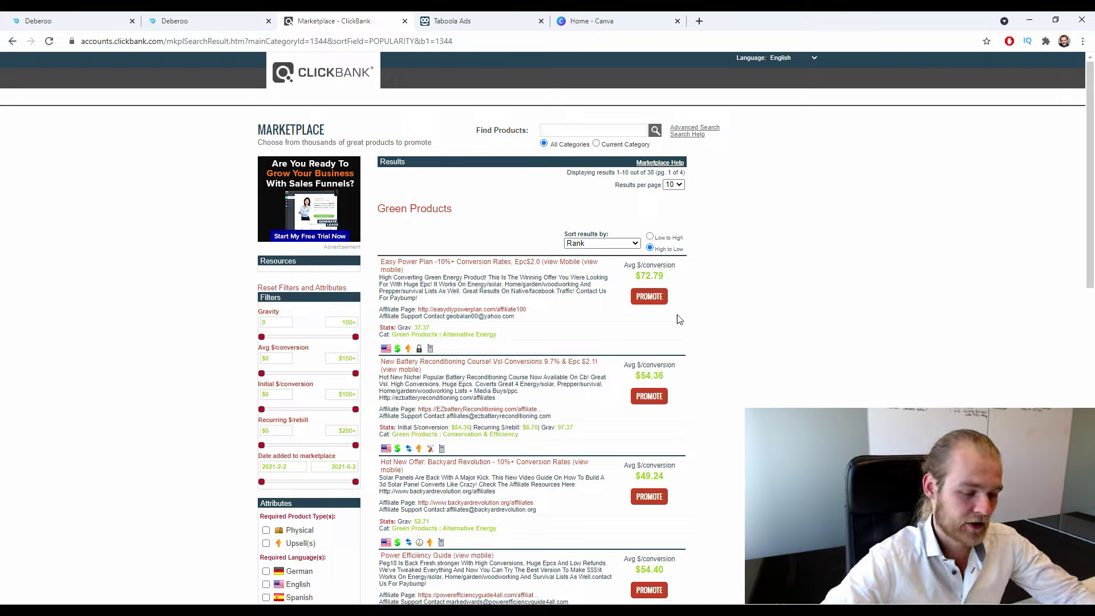
{"action": "left_click", "coordinate": [657, 304]}
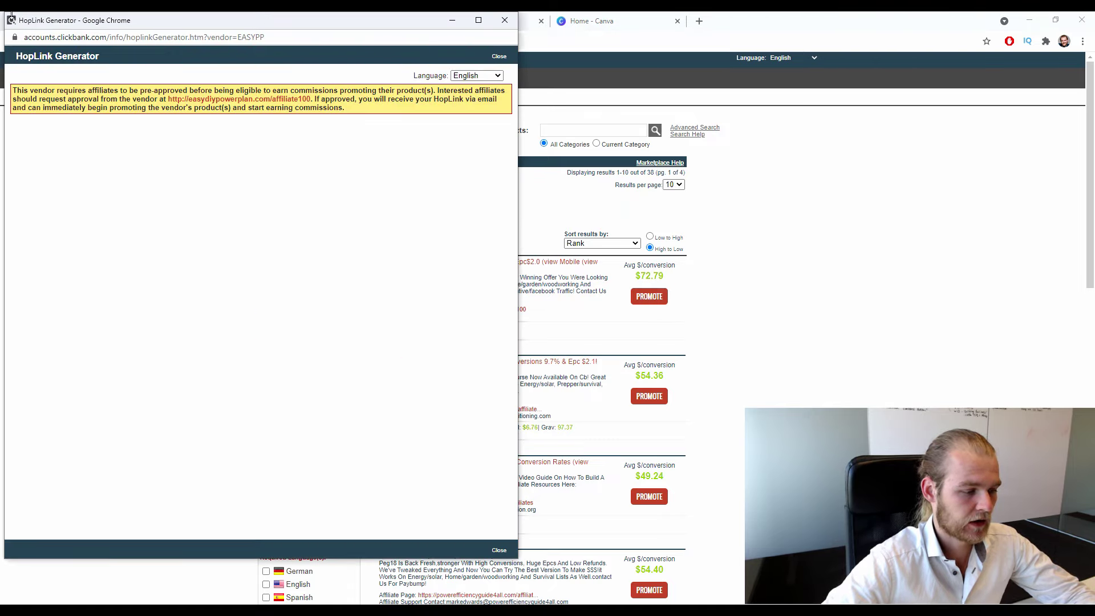
{"action": "left_click", "coordinate": [505, 20]}
Generate a HopLink for the New Battery Reconditioning Course with the account nickname Deberoo and copy the link.
{"action": "scroll", "coordinate": [848, 330], "scroll_direction": "down", "scroll_amount": 3}
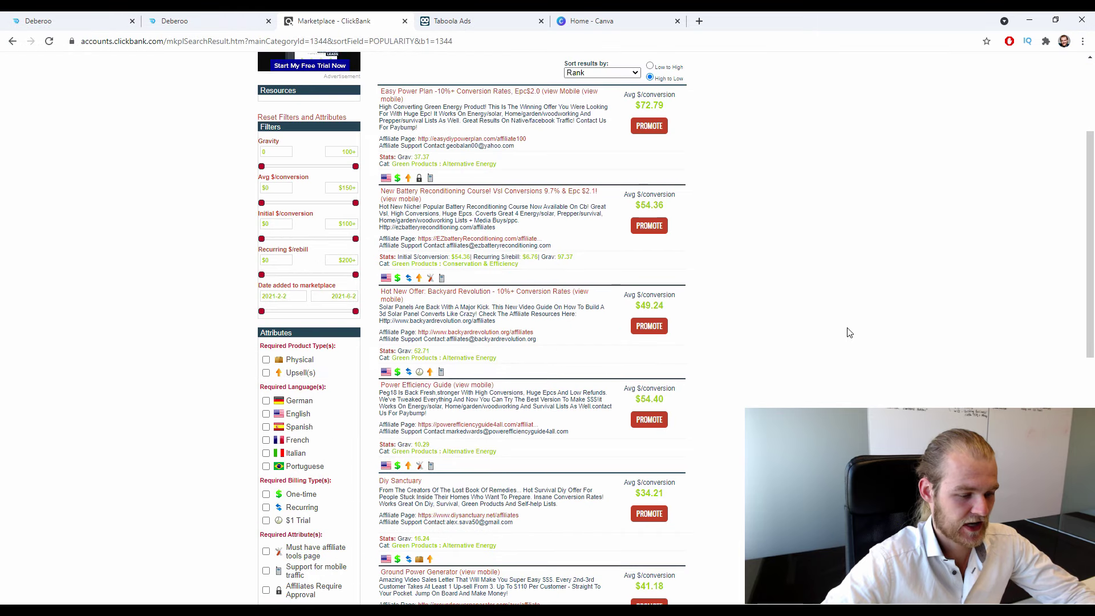
{"action": "left_click", "coordinate": [654, 226]}
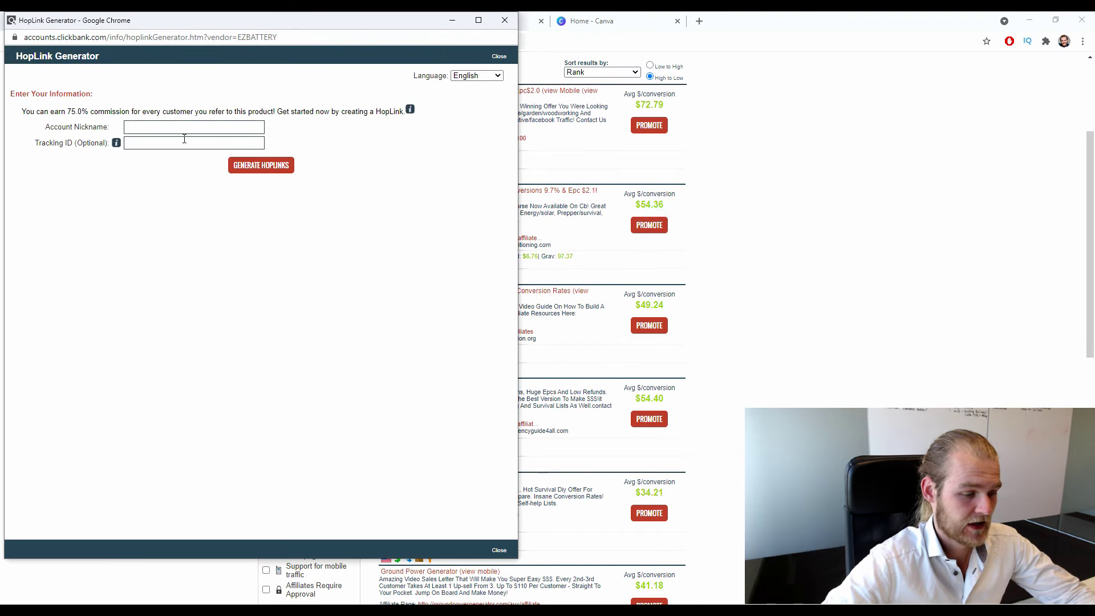
{"action": "left_click", "coordinate": [148, 132]}
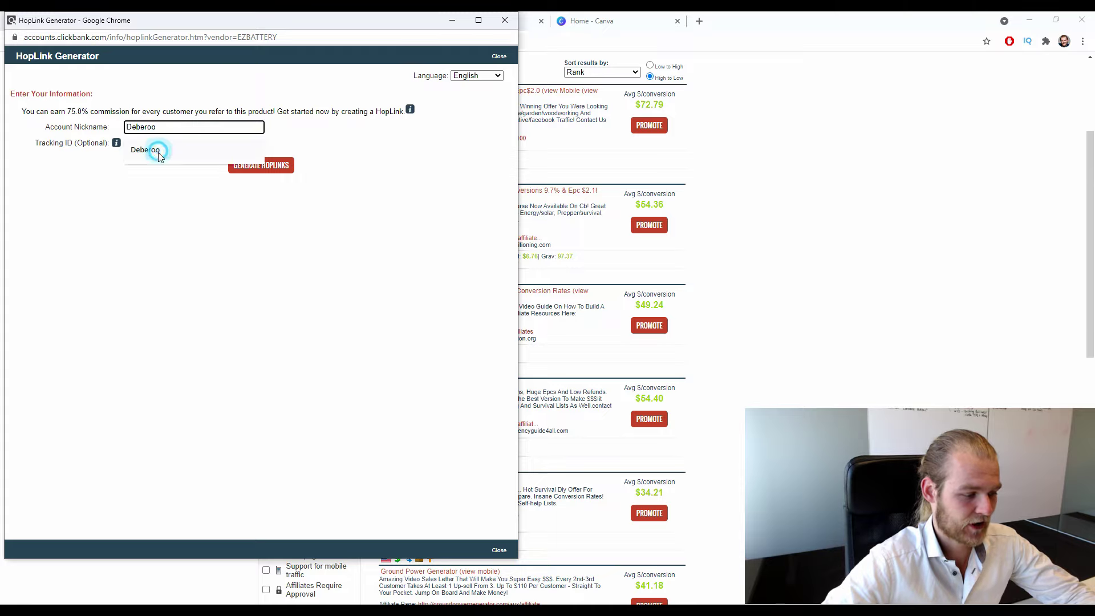
{"action": "left_click", "coordinate": [153, 149]}
{"action": "left_click", "coordinate": [239, 172]}
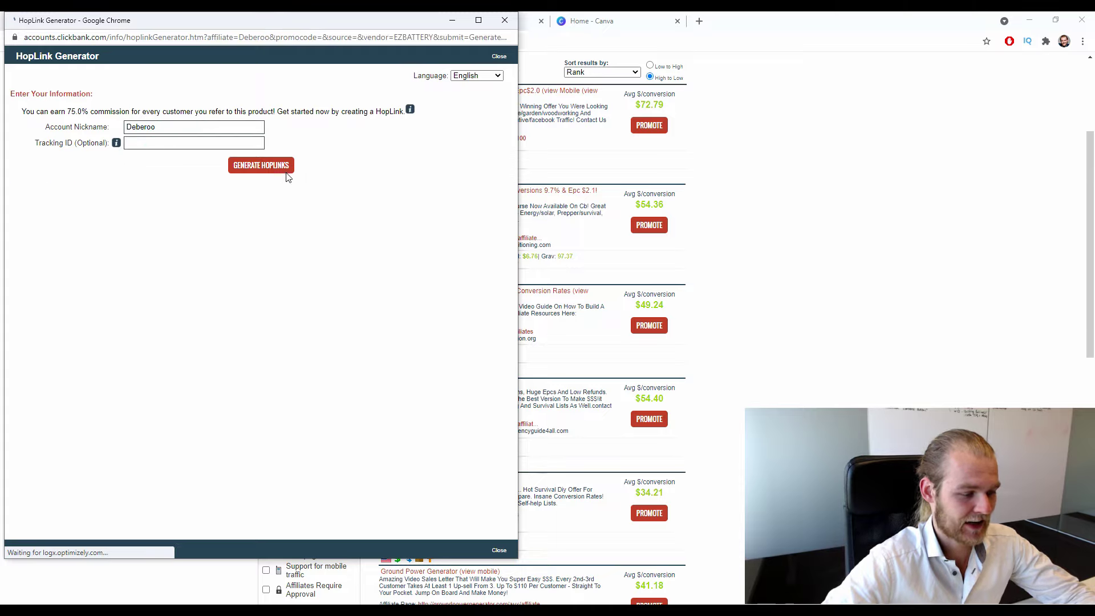
{"action": "left_click", "coordinate": [464, 247]}
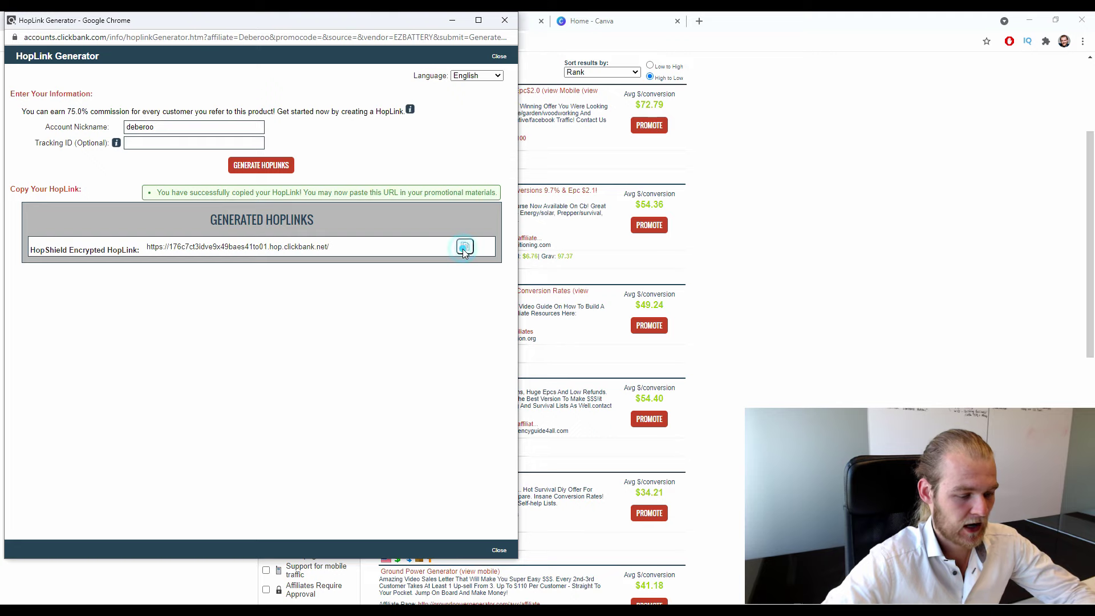
Close the HopLink generator, switch to the Deberoo tracker and start a new offer, checking the product listing in the ClickBank marketplace.
{"action": "left_click", "coordinate": [505, 20]}
{"action": "left_click", "coordinate": [63, 20]}
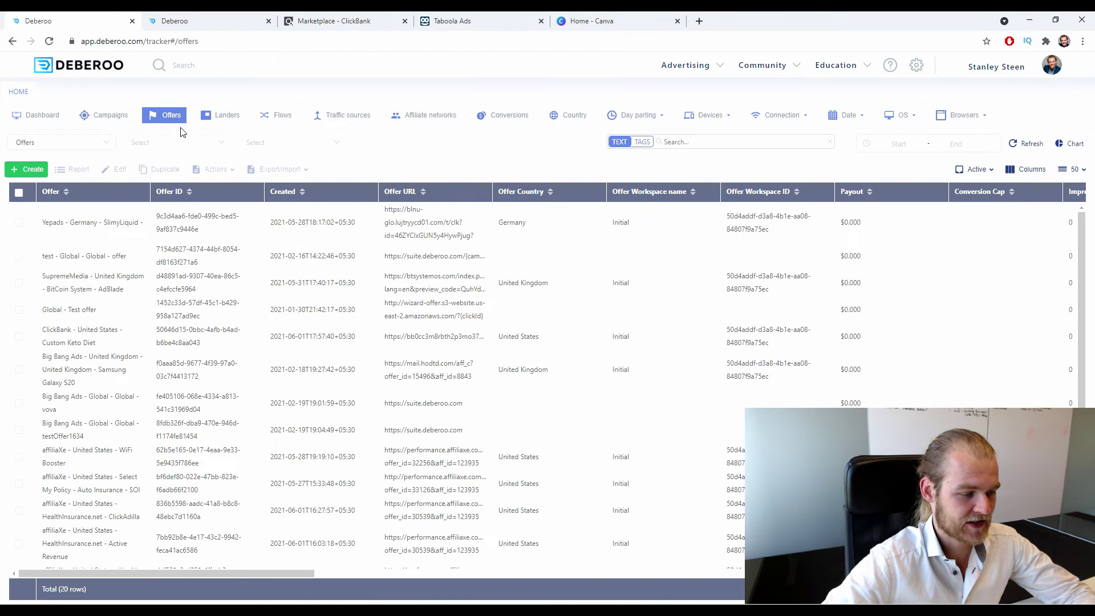
{"action": "left_click", "coordinate": [31, 170]}
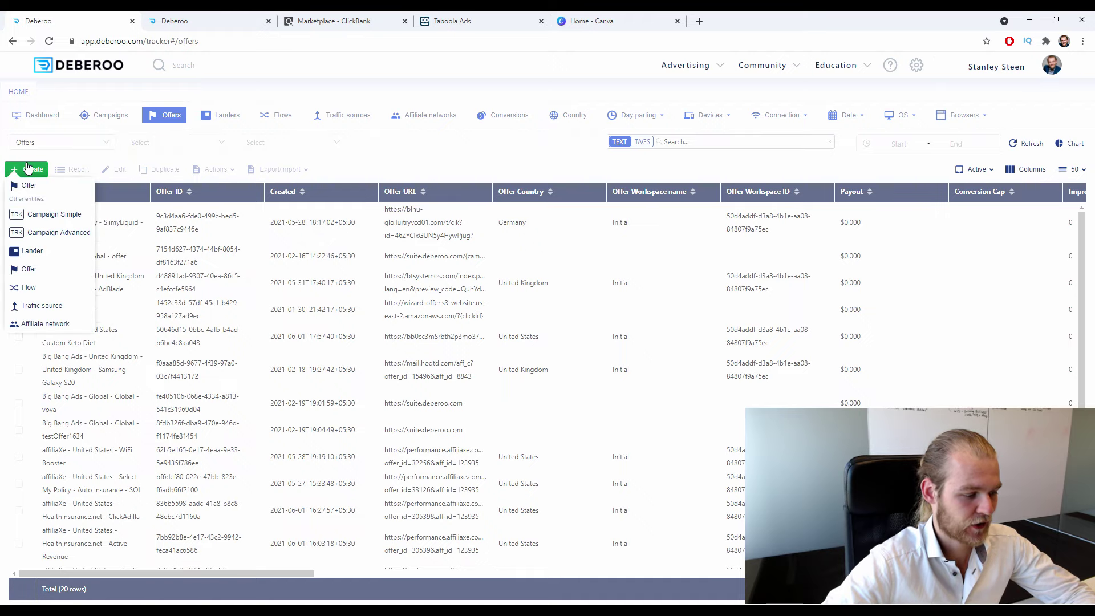
{"action": "left_click", "coordinate": [29, 189]}
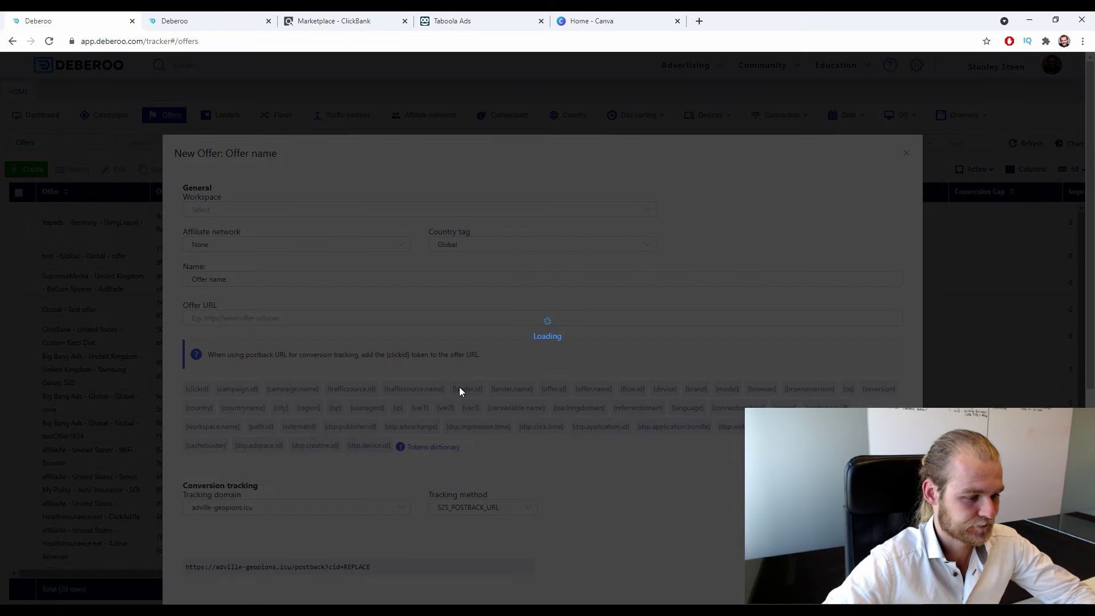
{"action": "left_click", "coordinate": [357, 20]}
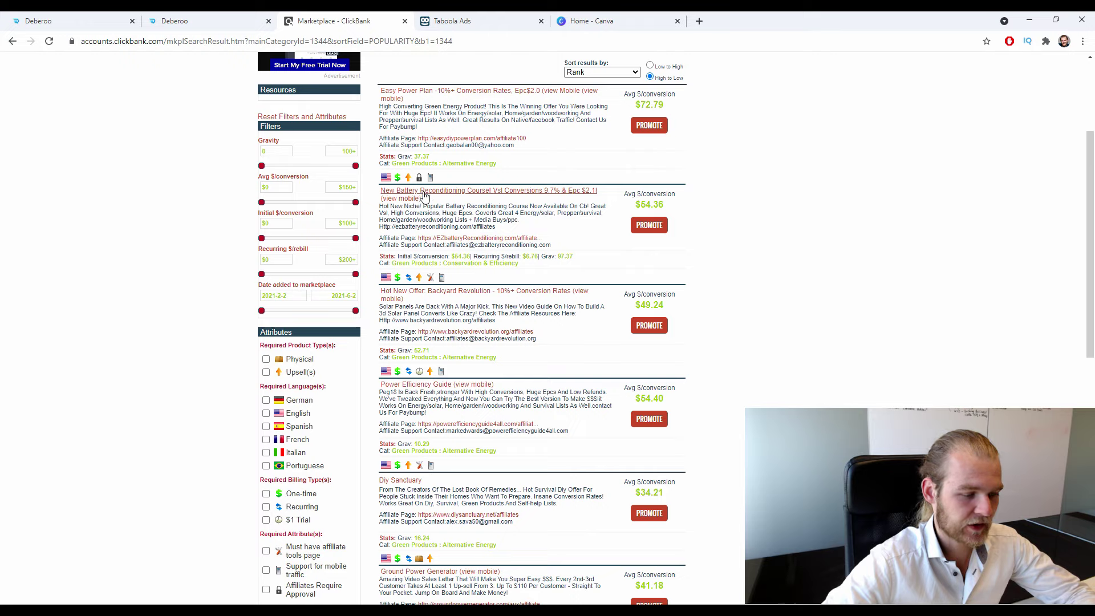
{"action": "left_click", "coordinate": [74, 20]}
Assign the new offer to the Initial workspace and the ClickBank affiliate network, with United Kingdom as the country tag.
{"action": "left_click", "coordinate": [264, 210]}
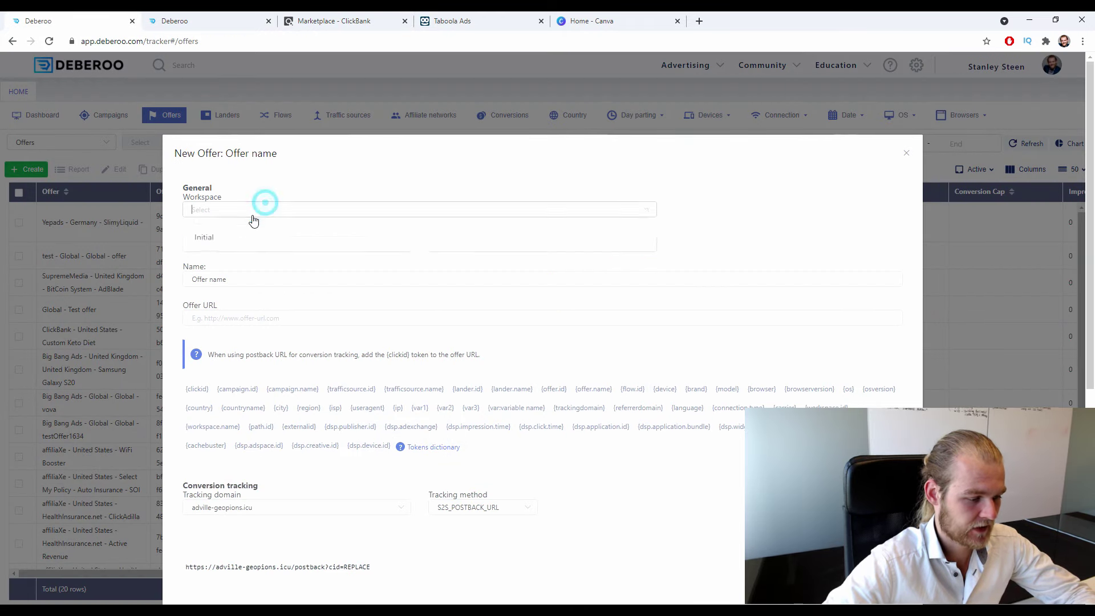
{"action": "left_click", "coordinate": [234, 229]}
{"action": "left_click", "coordinate": [235, 244]}
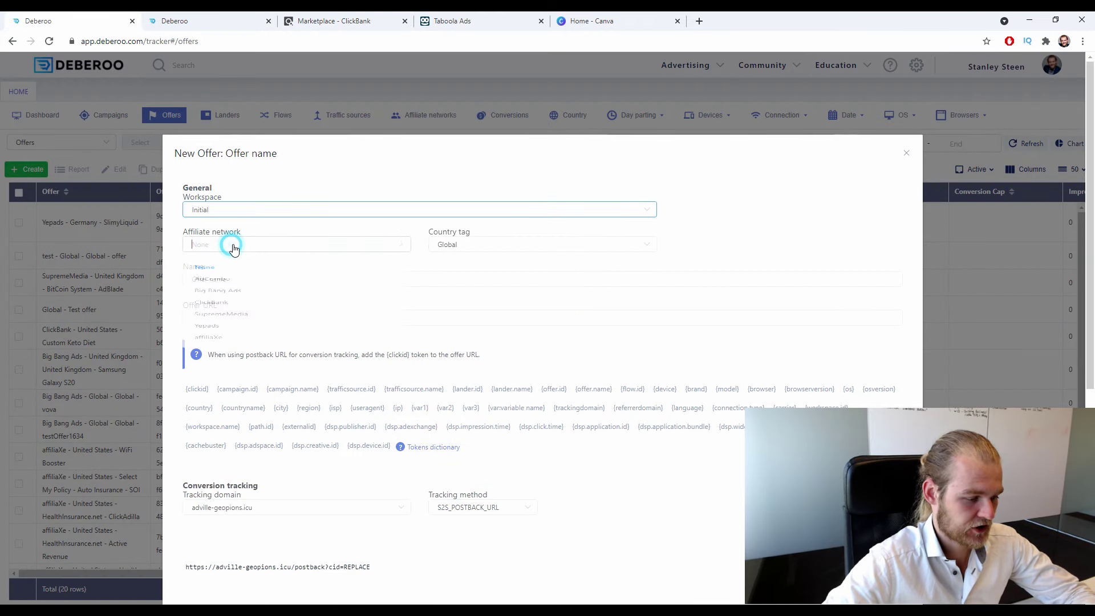
{"action": "left_click", "coordinate": [236, 331]}
{"action": "left_click", "coordinate": [508, 244]}
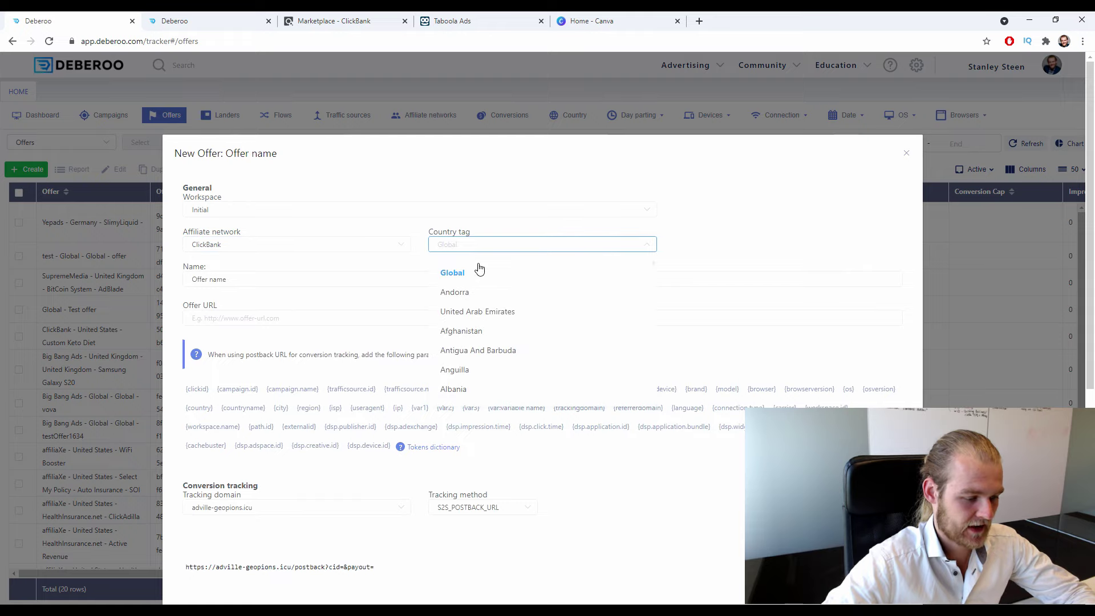
{"action": "type", "text": "uni"}
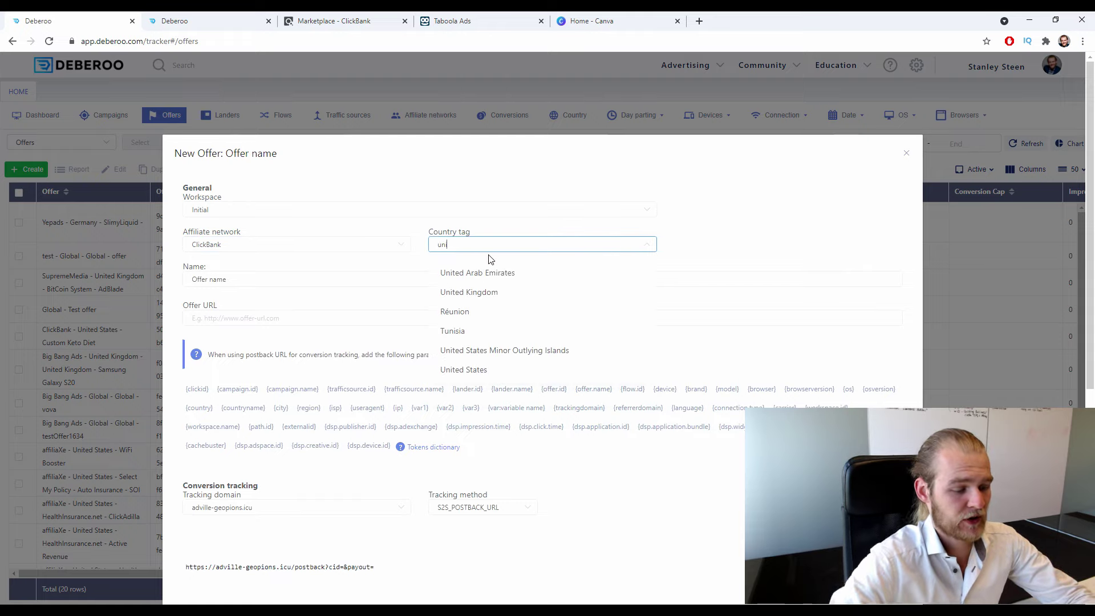
{"action": "left_click", "coordinate": [489, 294]}
Name the new offer "Battery Recondition - CB".
{"action": "left_click", "coordinate": [301, 279]}
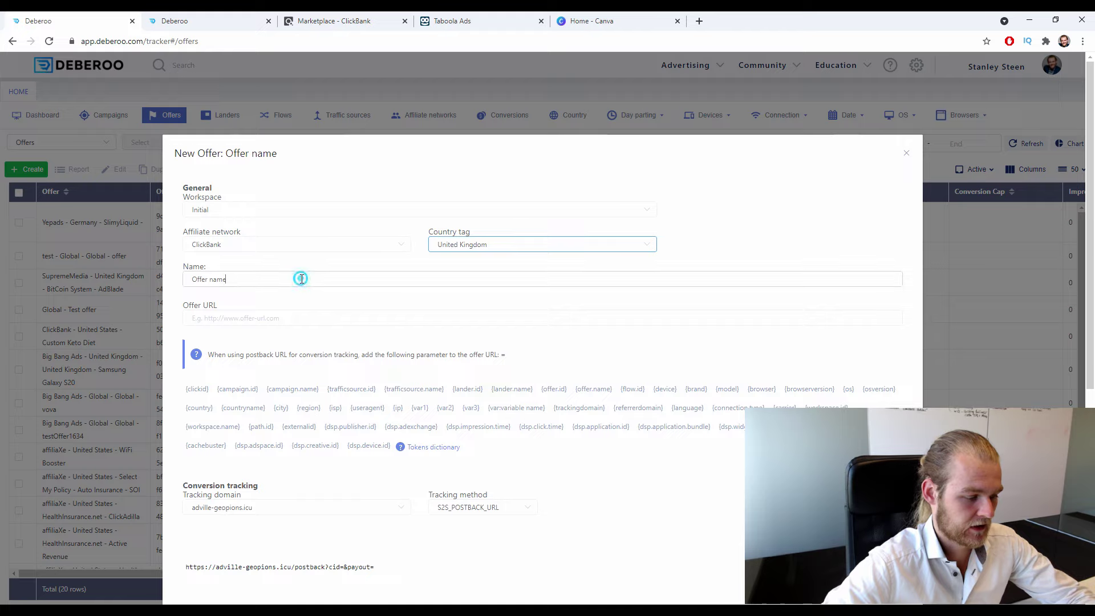
{"action": "triple_click", "coordinate": [301, 281]}
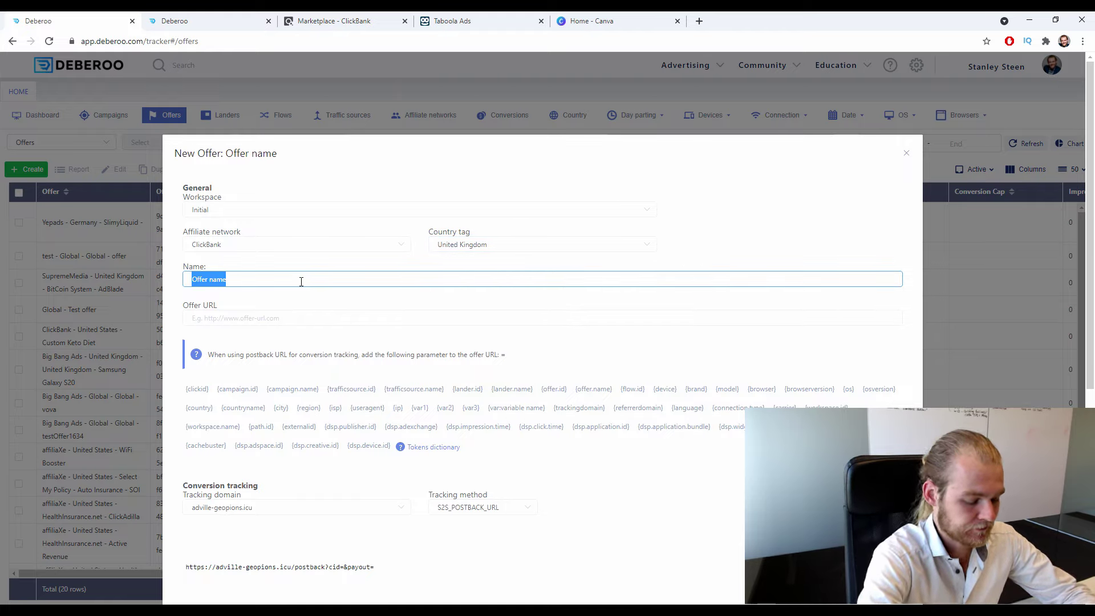
{"action": "type", "text": "Batt"}
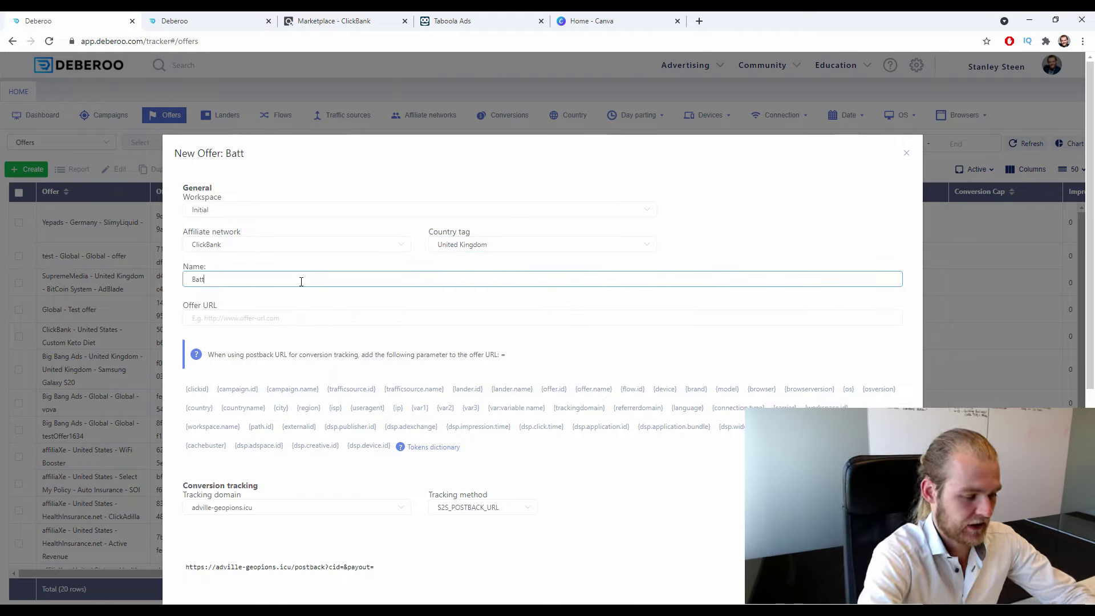
{"action": "type", "text": "ery"}
{"action": "key", "text": "Caps_Lock"}
{"action": "key", "text": "Caps_Lock"}
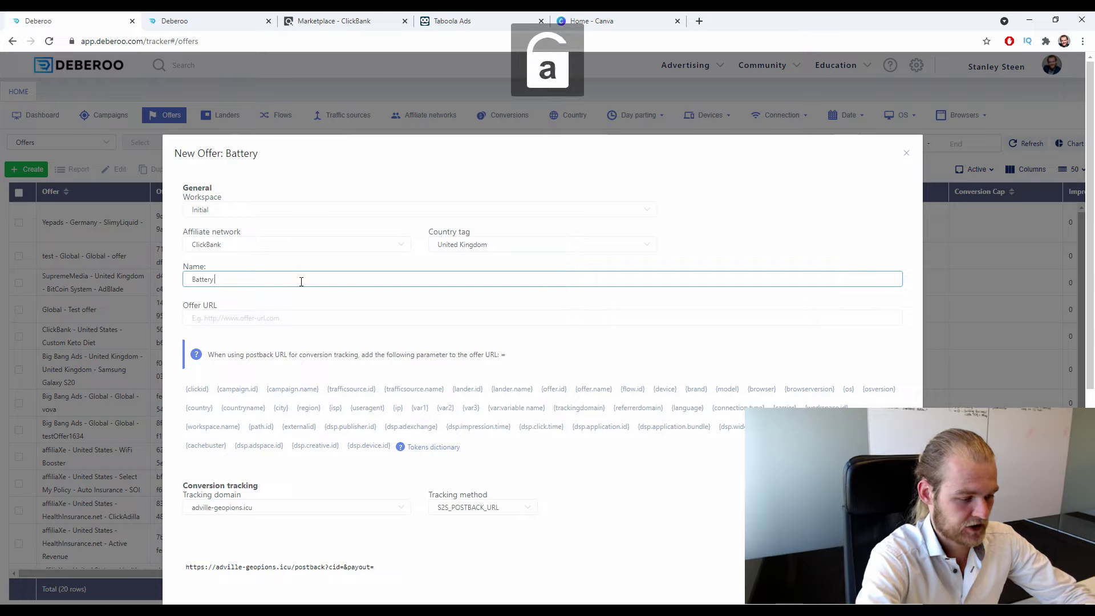
{"action": "type", "text": "Recondition - CB"}
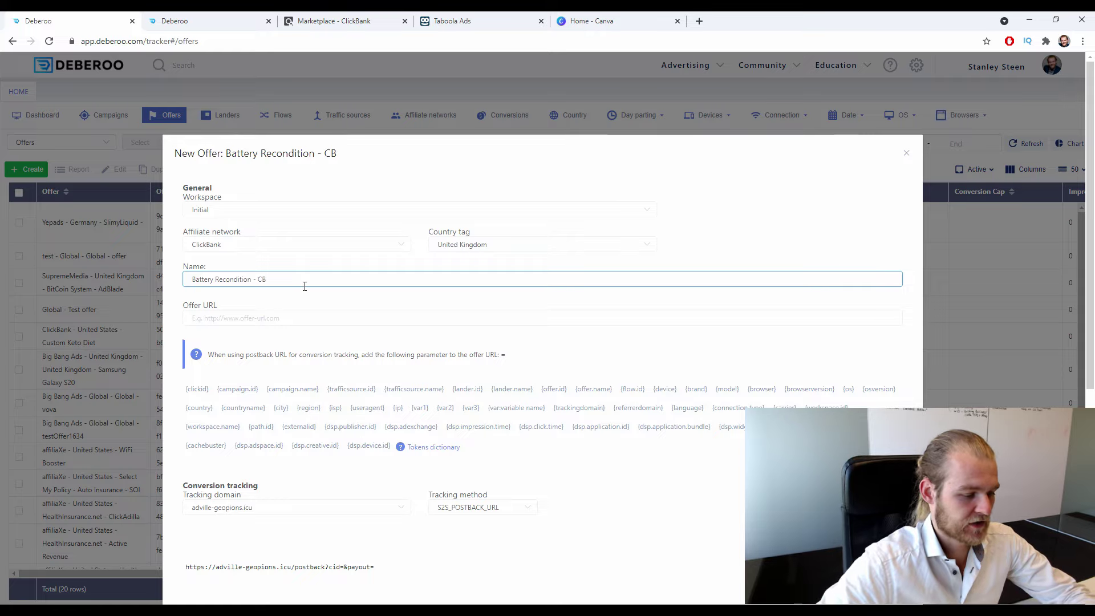
Paste the copied HopLink as the offer URL and read the note about the postback tracking parameter.
{"action": "left_click", "coordinate": [269, 319]}
{"action": "key", "text": "ctrl+v"}
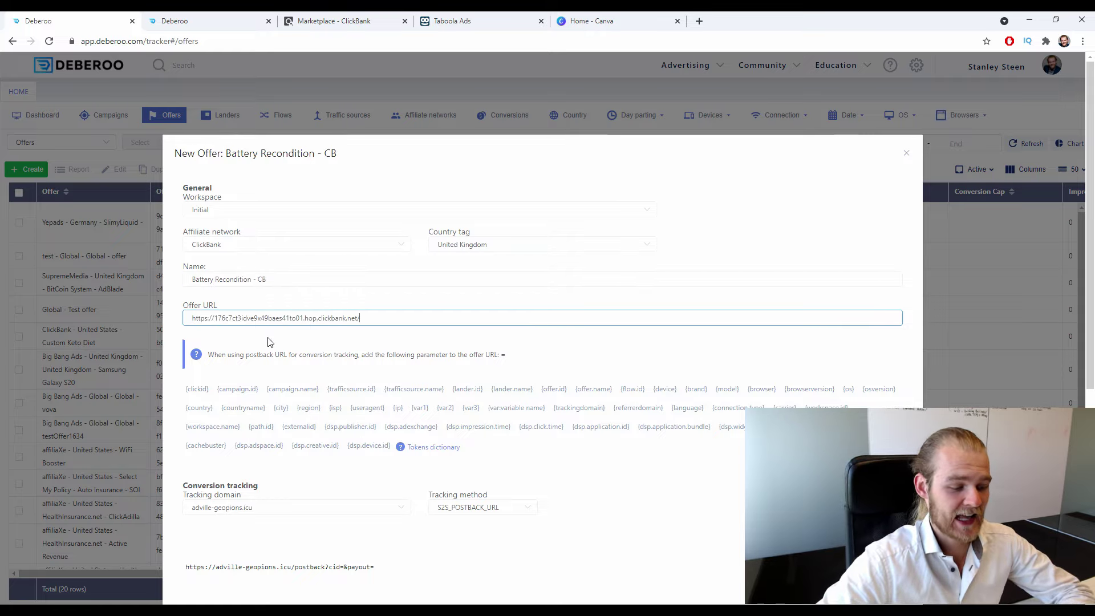
{"action": "left_click_drag", "start_coordinate": [203, 352], "coordinate": [532, 361]}
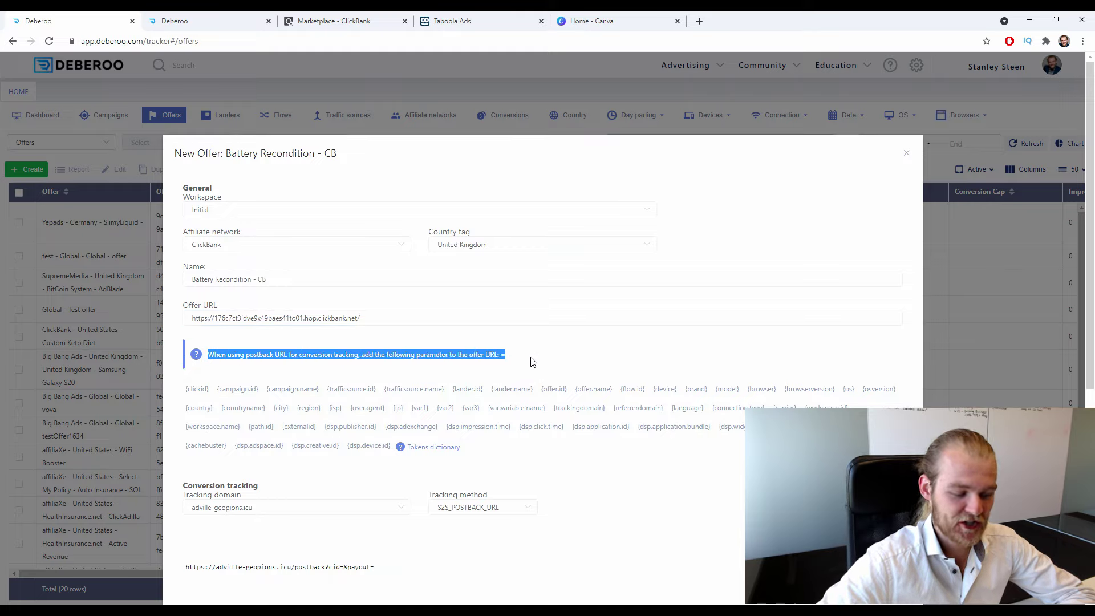
{"action": "left_click", "coordinate": [580, 351]}
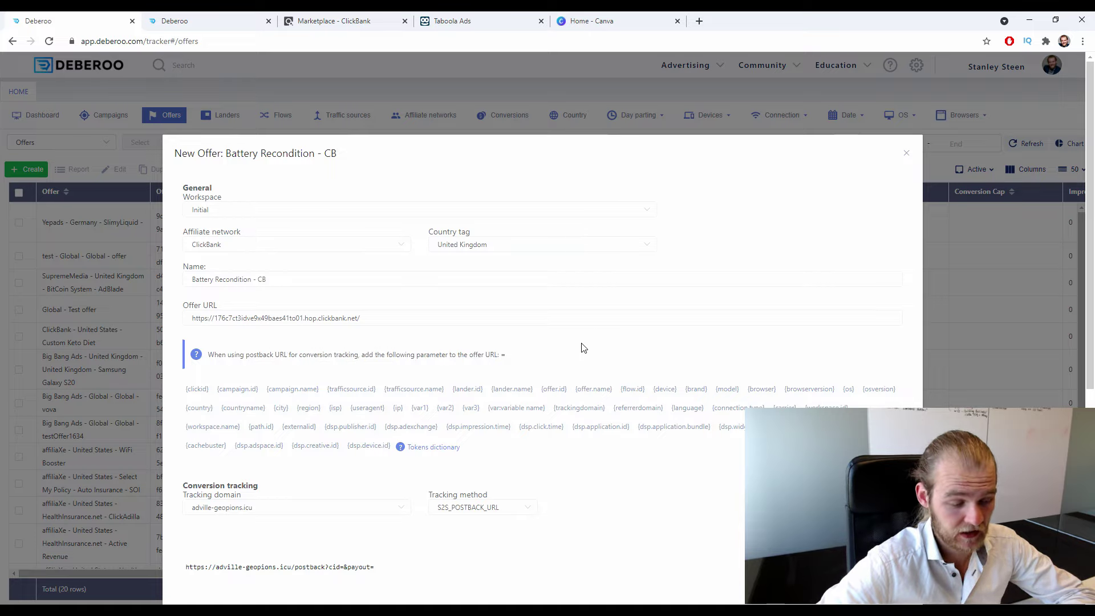
{"action": "left_click_drag", "start_coordinate": [474, 357], "coordinate": [531, 361]}
{"action": "left_click", "coordinate": [460, 315]}
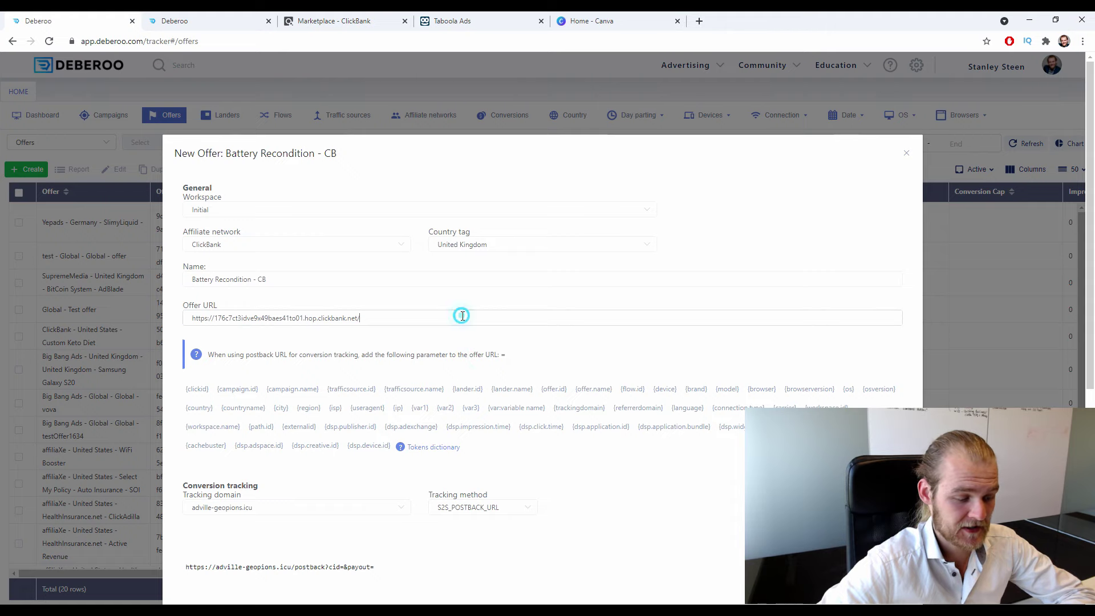
Look over the offer's conversion tracking and payout settings, and close the form to store the offer.
{"action": "scroll", "coordinate": [473, 322], "scroll_direction": "down", "scroll_amount": 2}
{"action": "scroll", "coordinate": [473, 322], "scroll_direction": "down", "scroll_amount": 5}
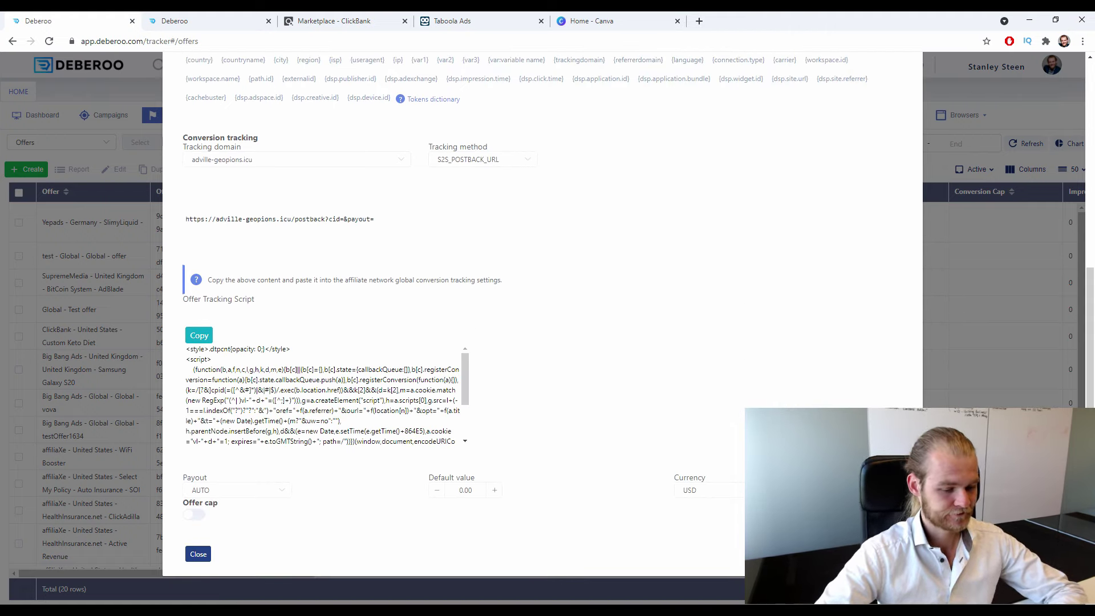
{"action": "left_click", "coordinate": [198, 554]}
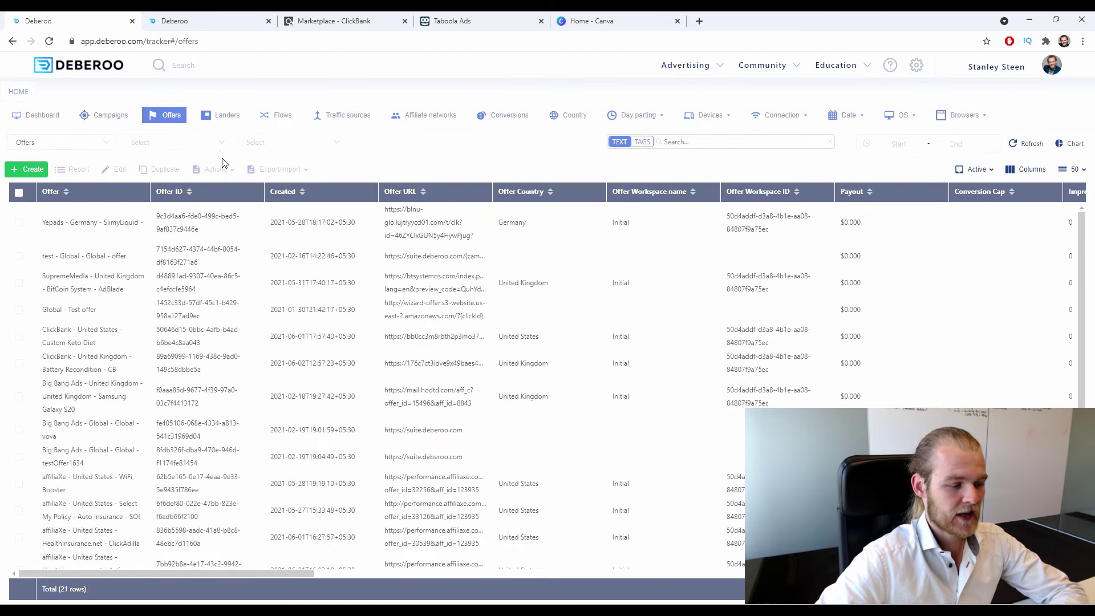
View the tracker's landers and open the landing page templates in the Deberoo landing page builder.
{"action": "left_click", "coordinate": [236, 115]}
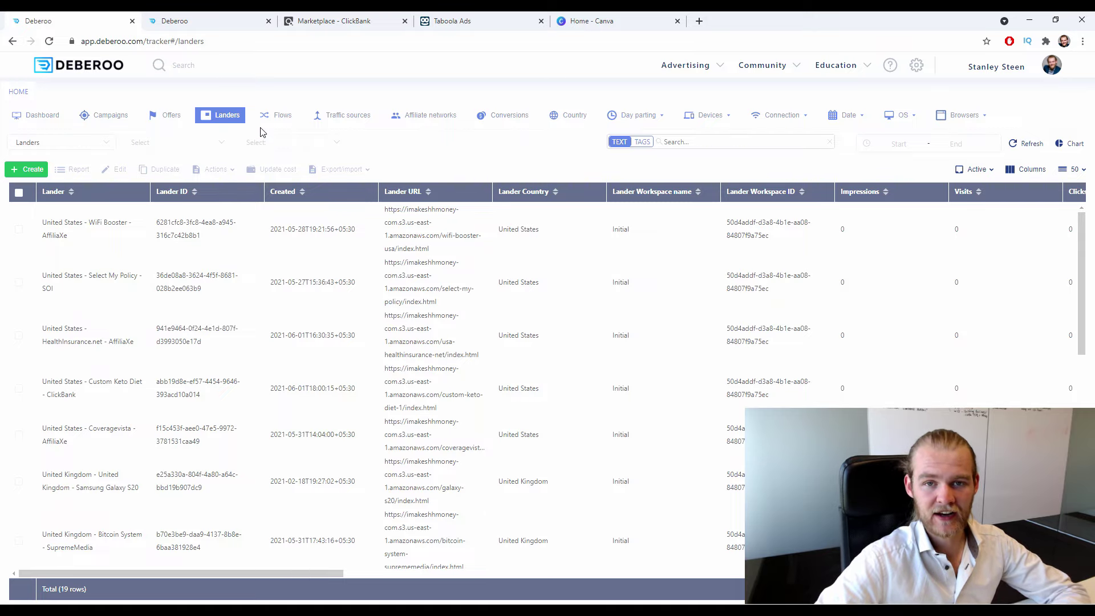
{"action": "left_click", "coordinate": [241, 26]}
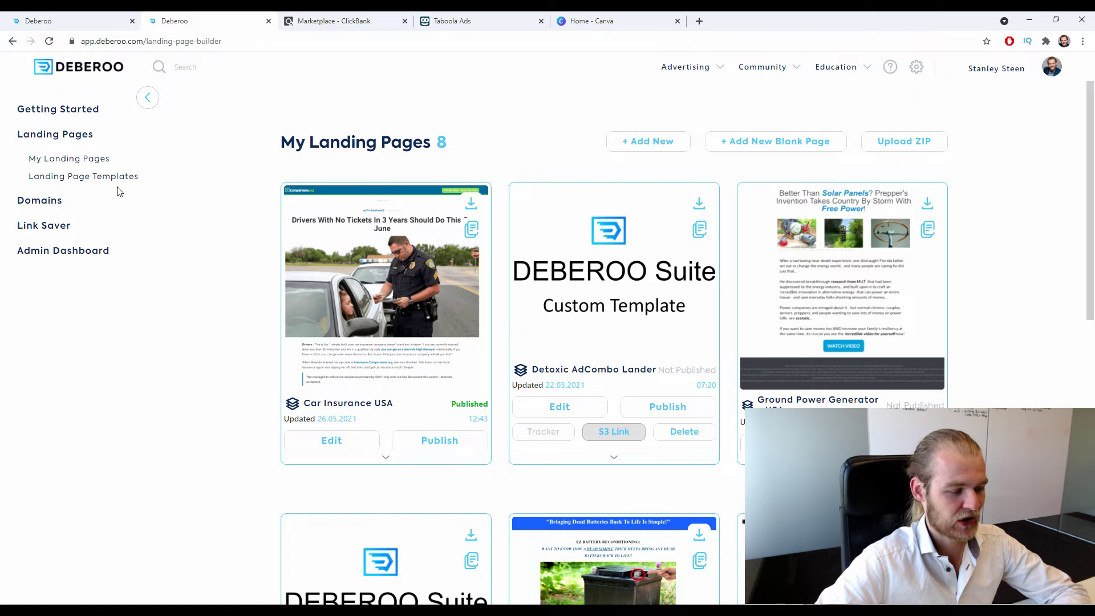
{"action": "left_click", "coordinate": [116, 178]}
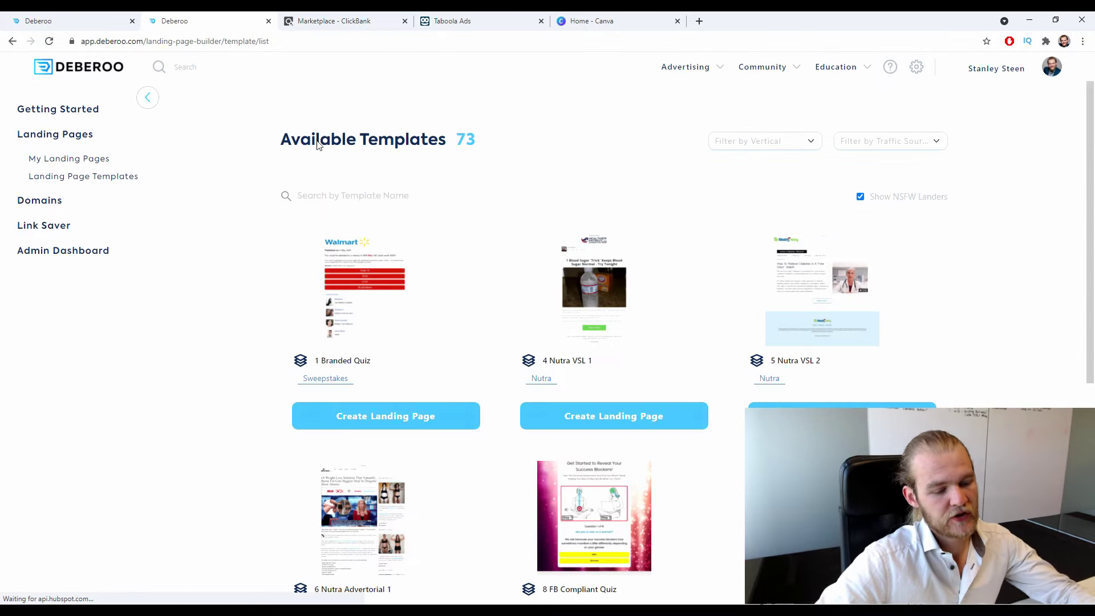
Look through the vertical filter options and filter the landing page templates to the Native traffic source.
{"action": "left_click", "coordinate": [795, 142]}
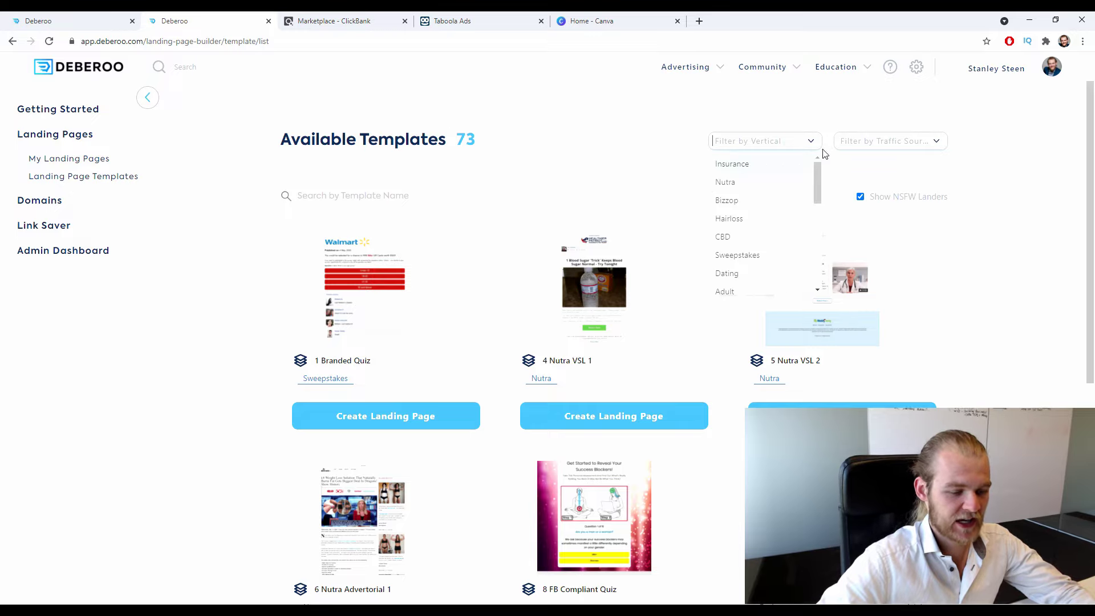
{"action": "left_click", "coordinate": [861, 178]}
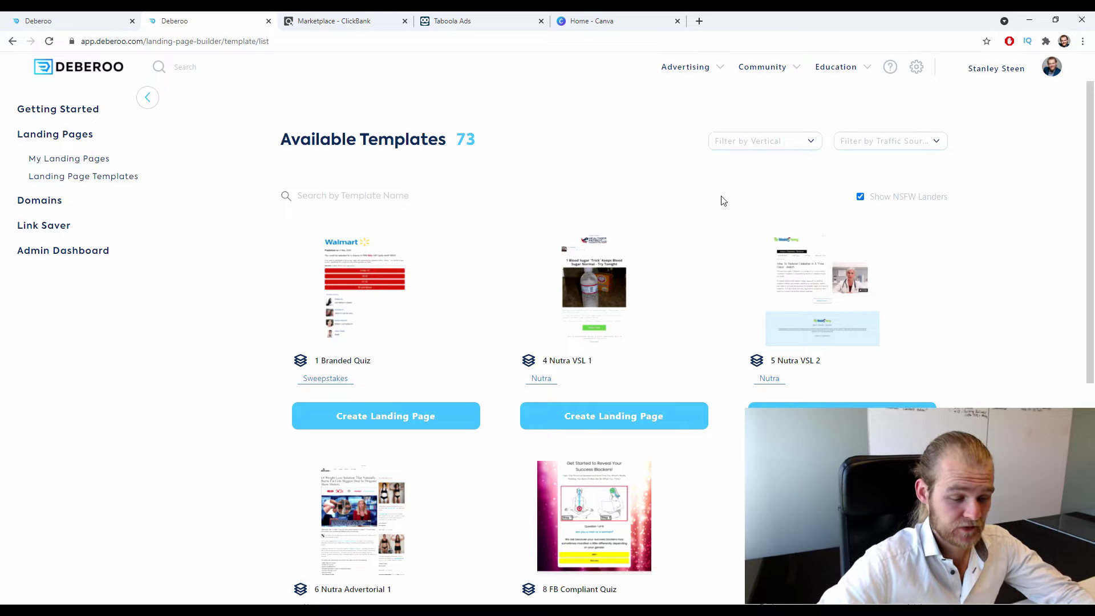
{"action": "scroll", "coordinate": [716, 212], "scroll_direction": "down", "scroll_amount": 1}
{"action": "scroll", "coordinate": [715, 213], "scroll_direction": "up", "scroll_amount": 1}
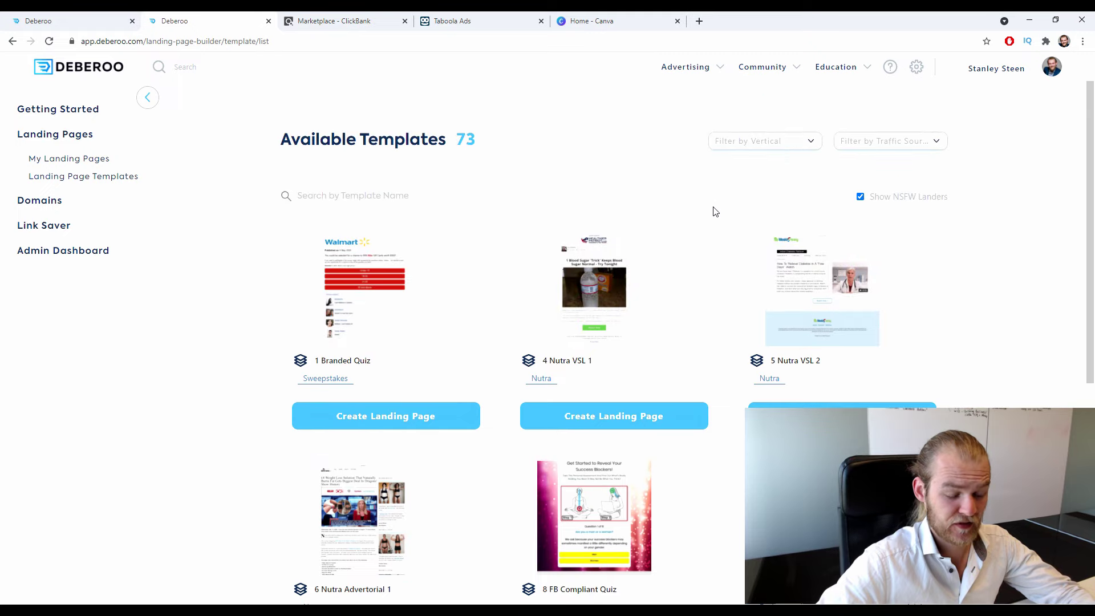
{"action": "left_click", "coordinate": [884, 141]}
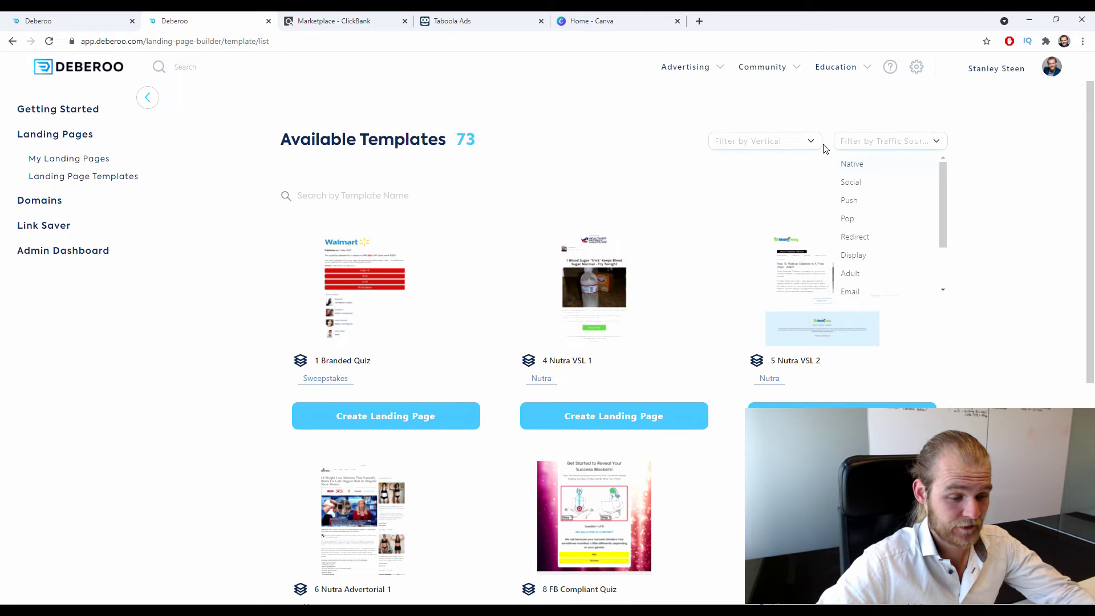
{"action": "left_click", "coordinate": [852, 163]}
{"action": "left_click", "coordinate": [799, 141]}
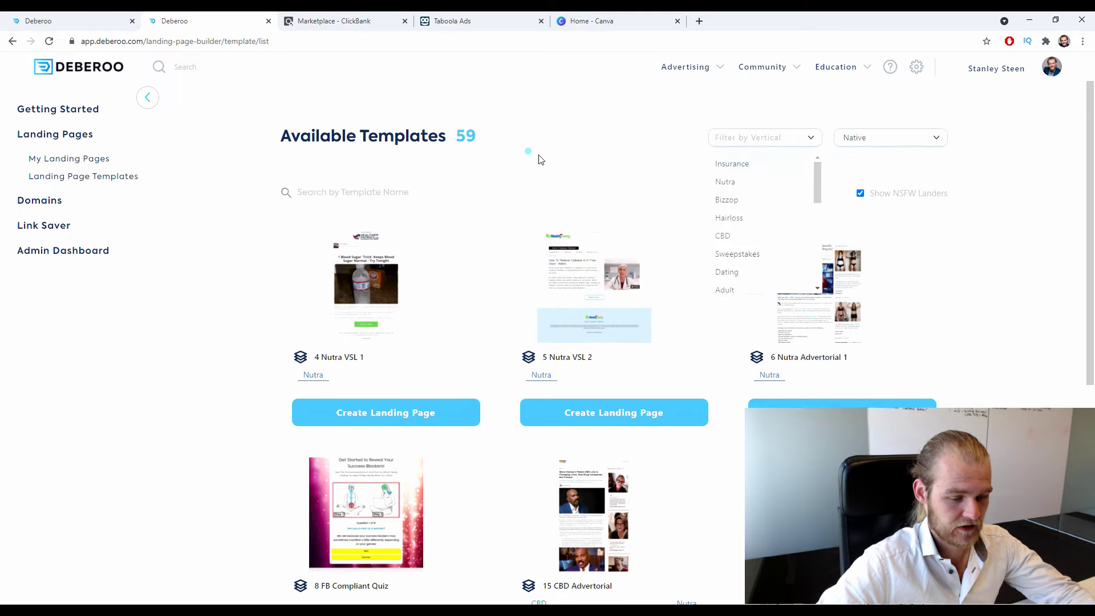
Browse pages 1 through 5 of the Native landing page templates for one that suits the battery reconditioning offer.
{"action": "scroll", "coordinate": [929, 251], "scroll_direction": "down", "scroll_amount": 2}
{"action": "scroll", "coordinate": [994, 223], "scroll_direction": "down", "scroll_amount": 4}
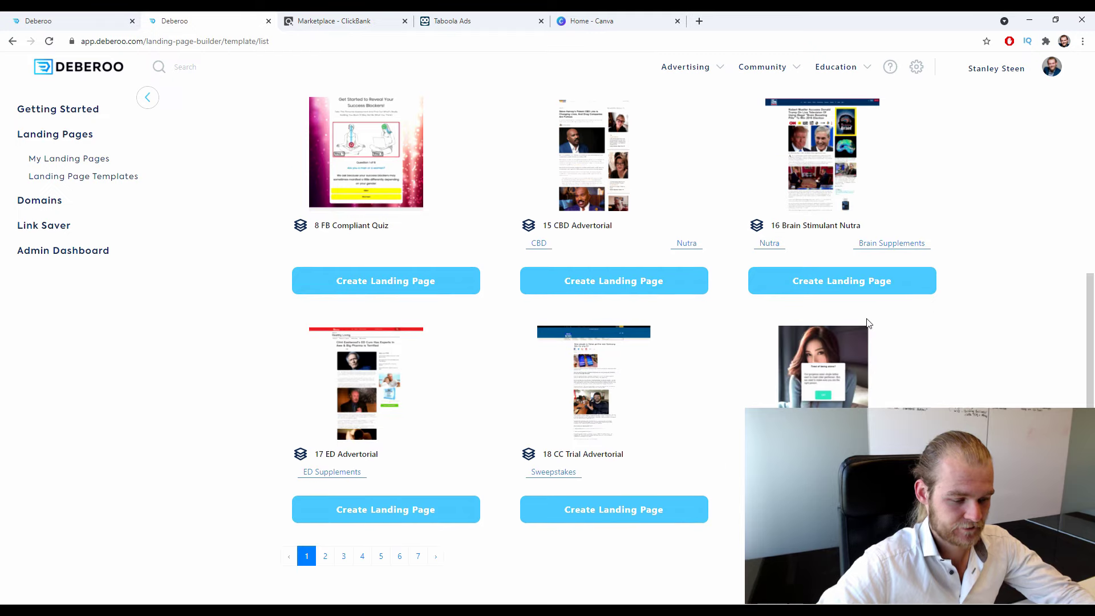
{"action": "scroll", "coordinate": [861, 327], "scroll_direction": "up", "scroll_amount": 6}
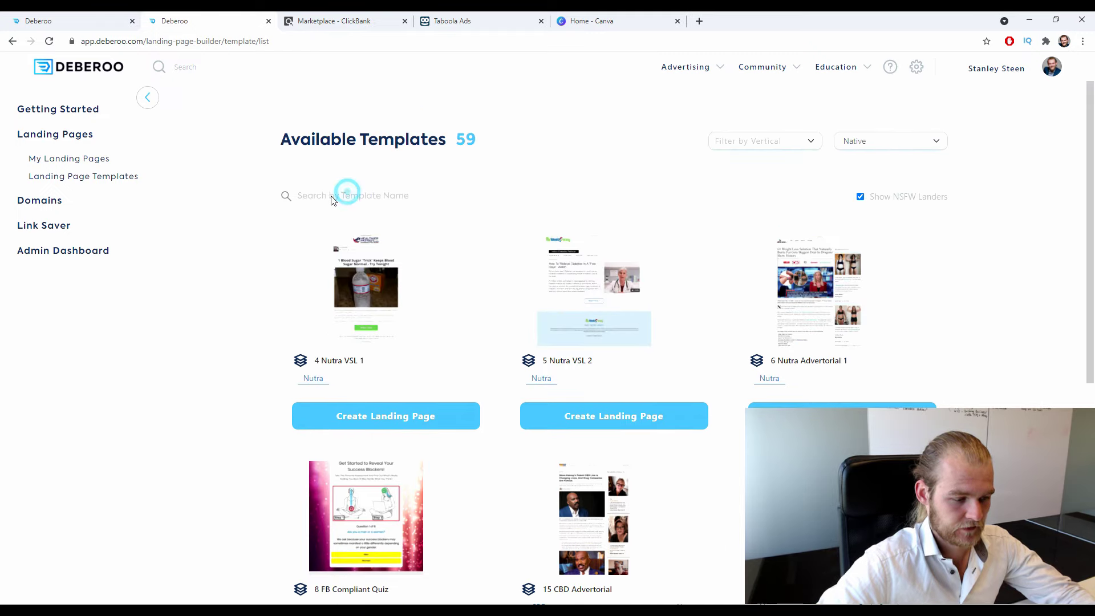
{"action": "scroll", "coordinate": [290, 224], "scroll_direction": "down", "scroll_amount": 5}
{"action": "scroll", "coordinate": [291, 224], "scroll_direction": "down", "scroll_amount": 2}
{"action": "left_click", "coordinate": [330, 559]}
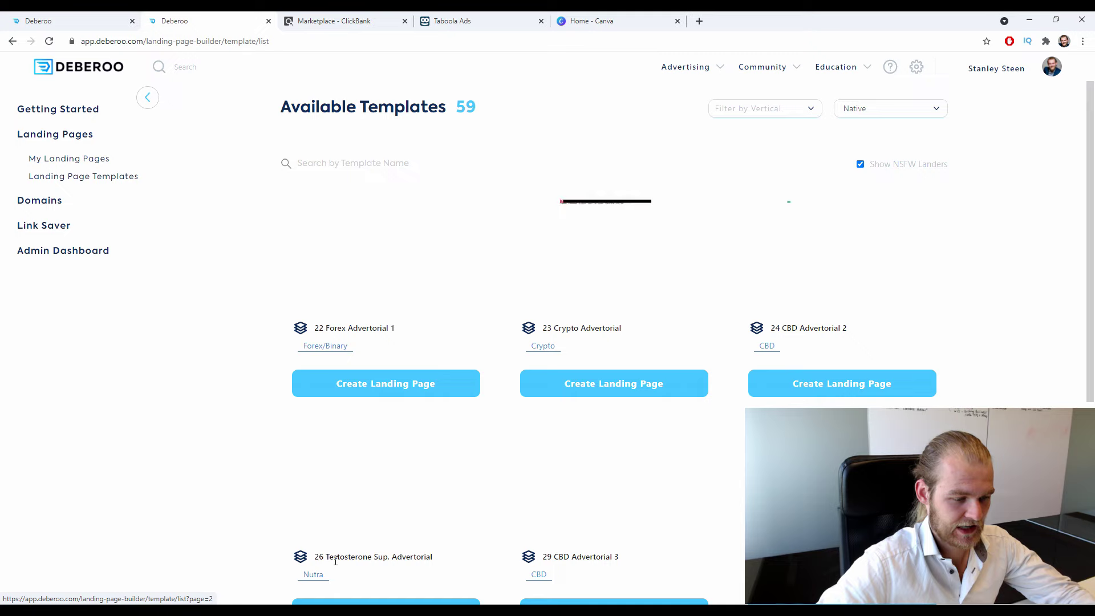
{"action": "scroll", "coordinate": [379, 411], "scroll_direction": "down", "scroll_amount": 5}
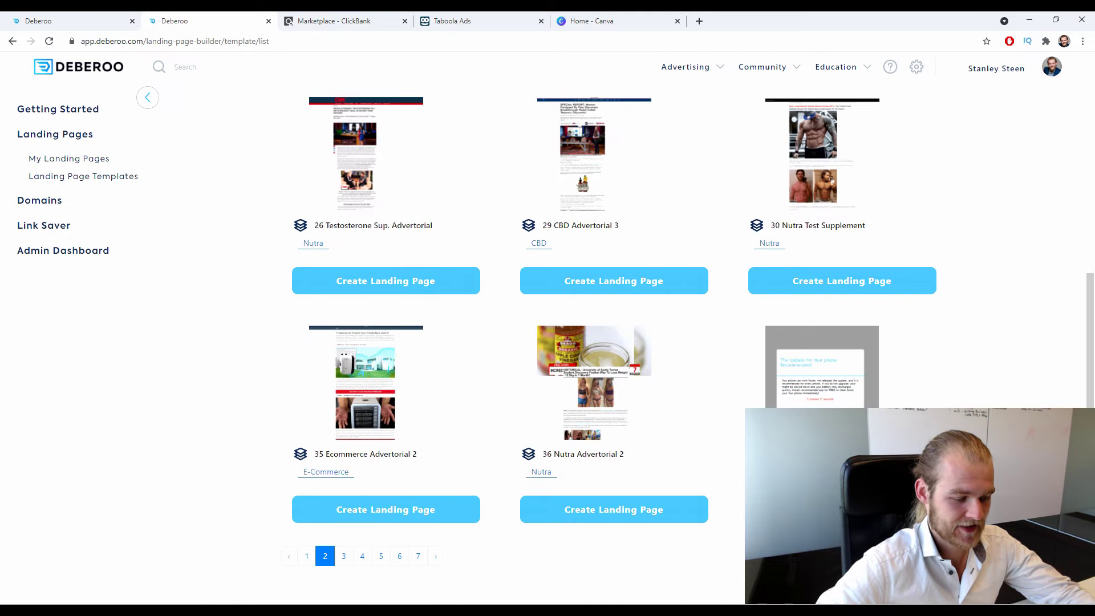
{"action": "left_click", "coordinate": [344, 556]}
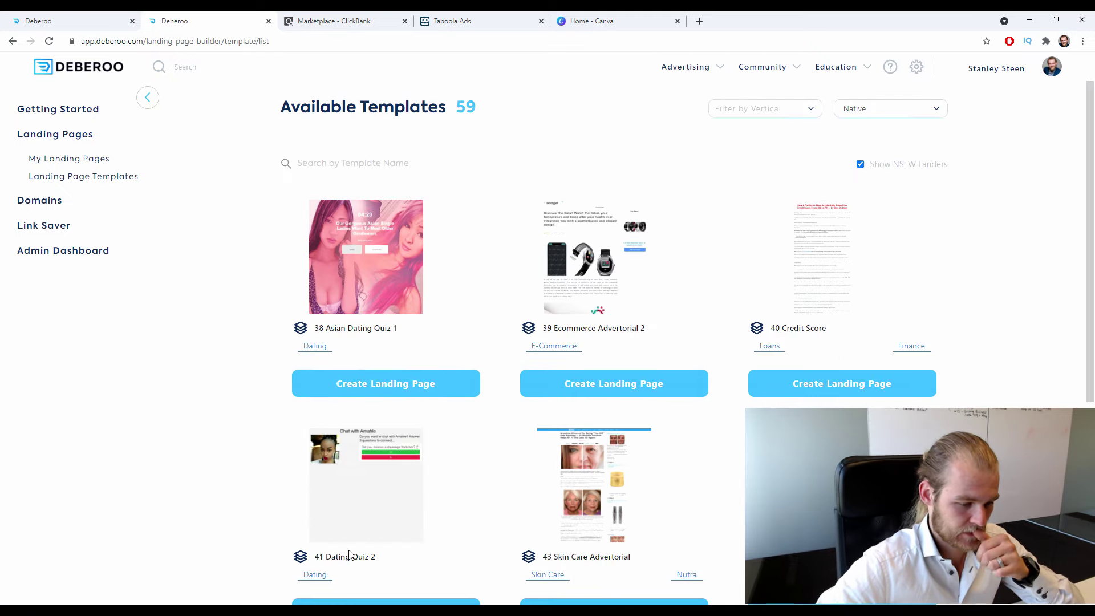
{"action": "scroll", "coordinate": [350, 545], "scroll_direction": "down", "scroll_amount": 5}
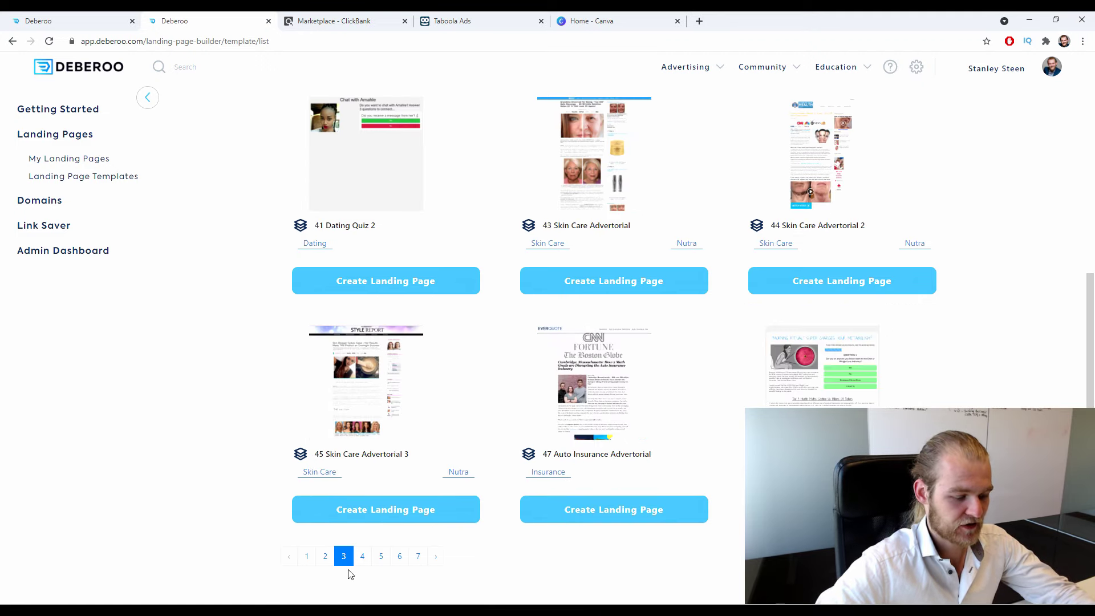
{"action": "left_click", "coordinate": [363, 556]}
{"action": "scroll", "coordinate": [392, 523], "scroll_direction": "down", "scroll_amount": 5}
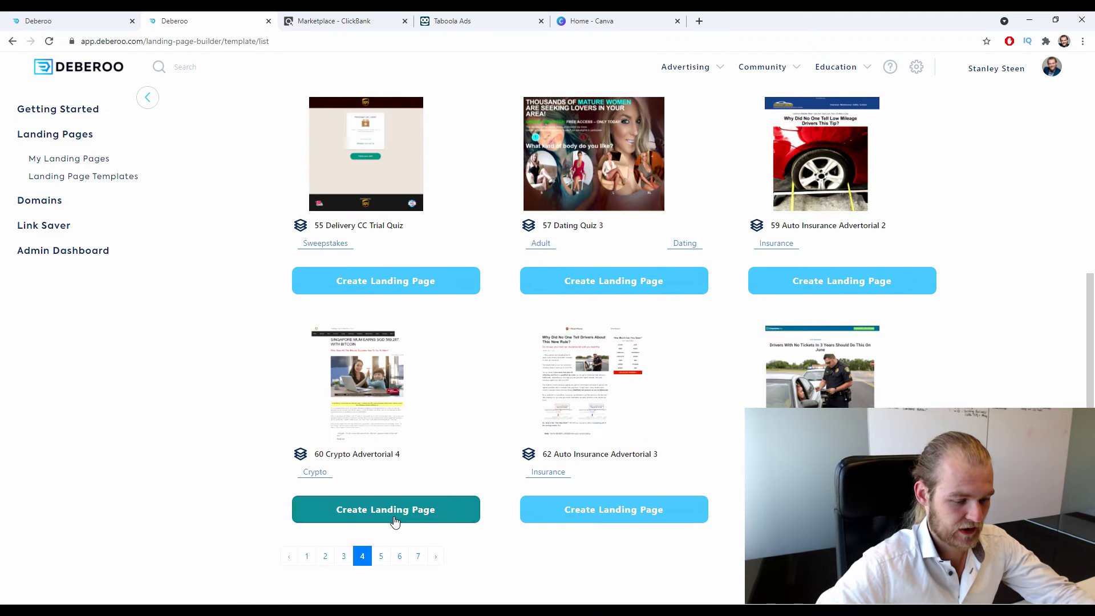
{"action": "left_click", "coordinate": [382, 557]}
{"action": "scroll", "coordinate": [412, 519], "scroll_direction": "down", "scroll_amount": 1}
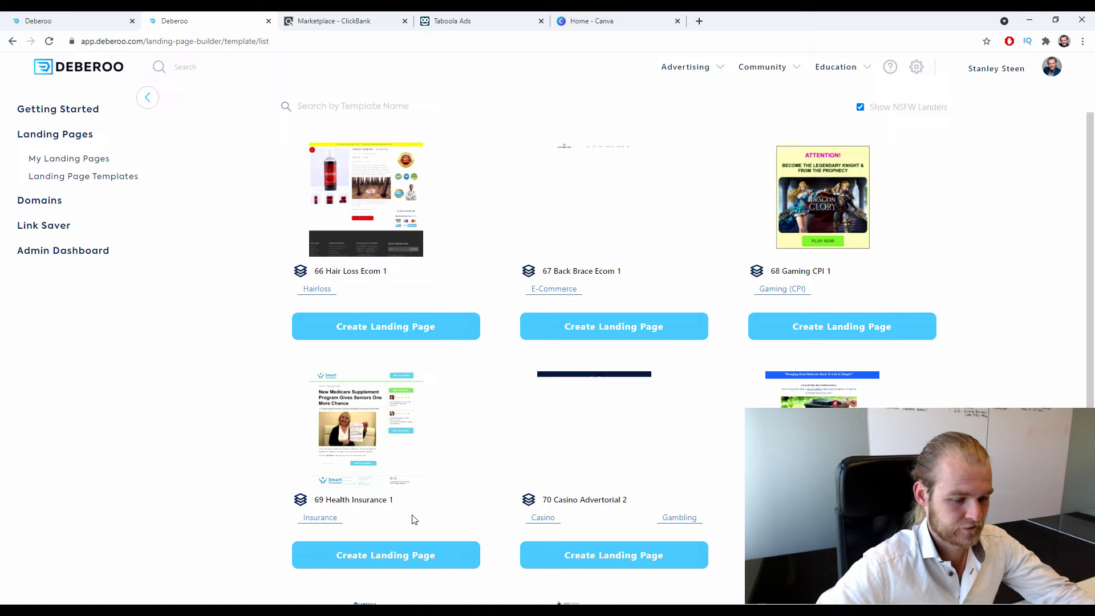
{"action": "scroll", "coordinate": [969, 351], "scroll_direction": "down", "scroll_amount": 3}
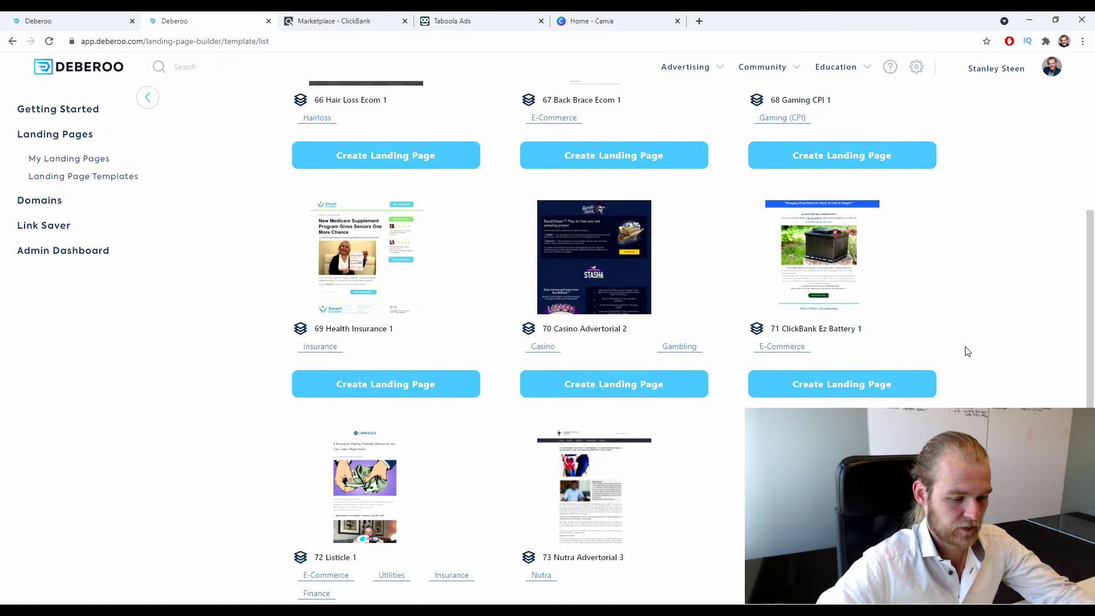
Create a landing page named "Battery Recondition 2" from the 71 ClickBank Ez Battery 1 template.
{"action": "left_click", "coordinate": [838, 385]}
{"action": "left_click", "coordinate": [499, 317]}
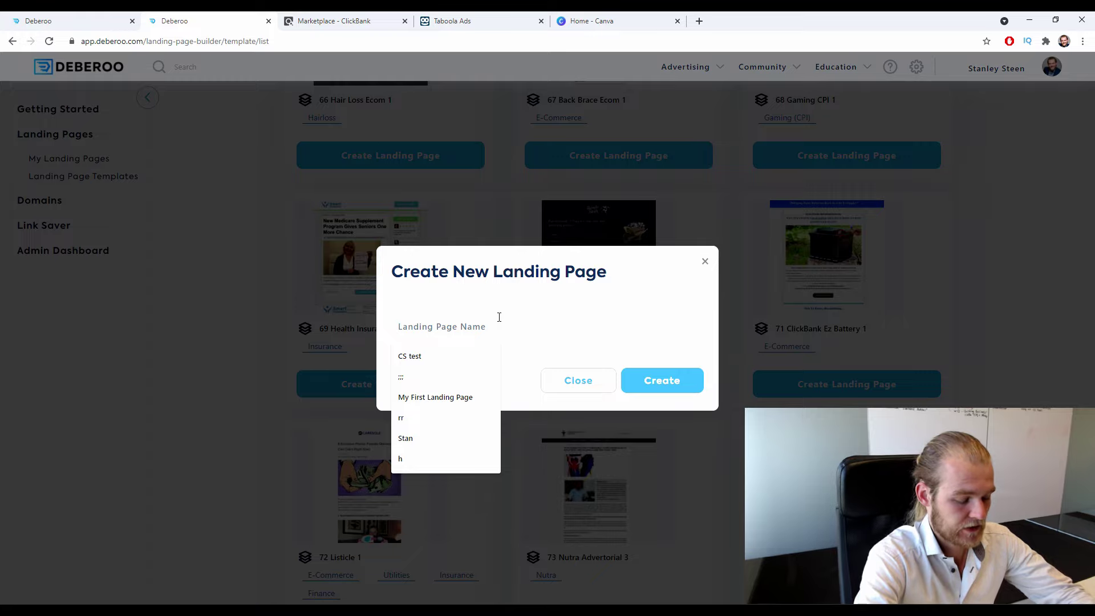
{"action": "type", "text": "Batter"}
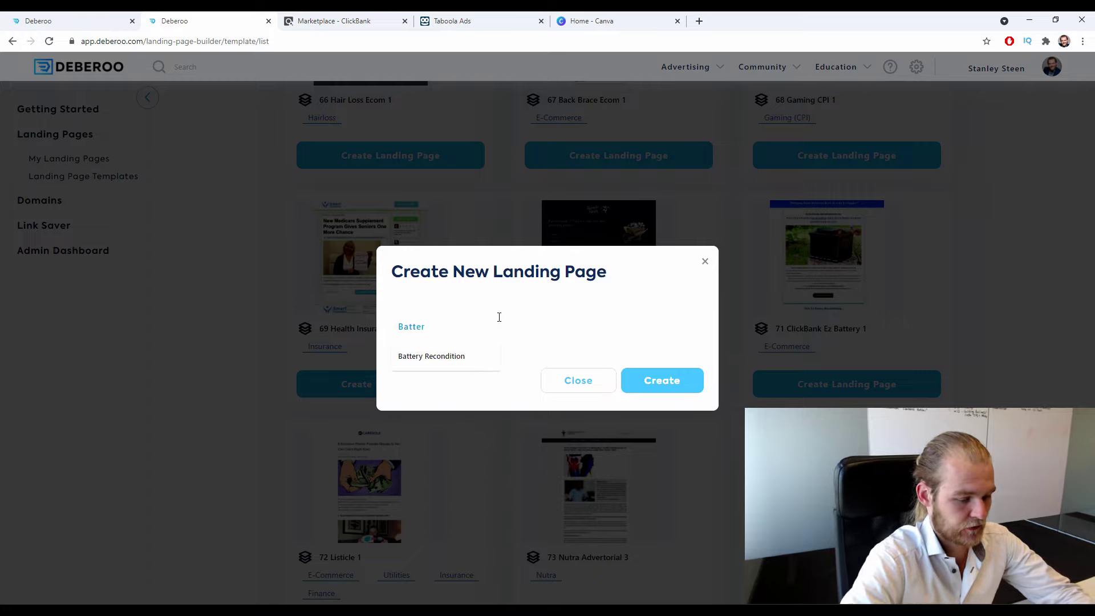
{"action": "key", "text": "Down"}
{"action": "key", "text": "Return"}
{"action": "type", "text": "2"}
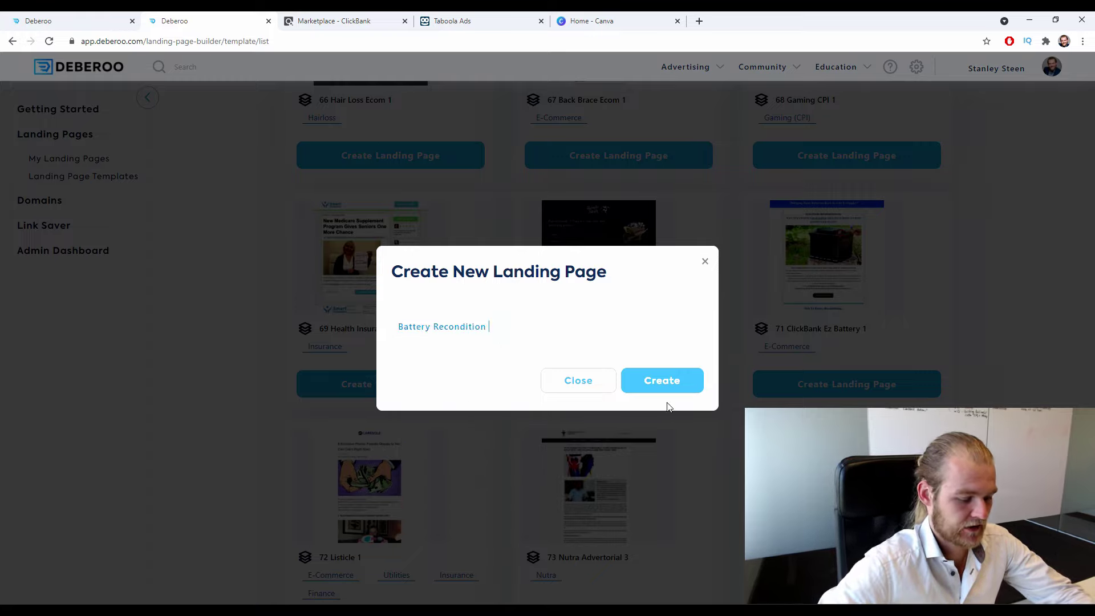
{"action": "left_click", "coordinate": [692, 383]}
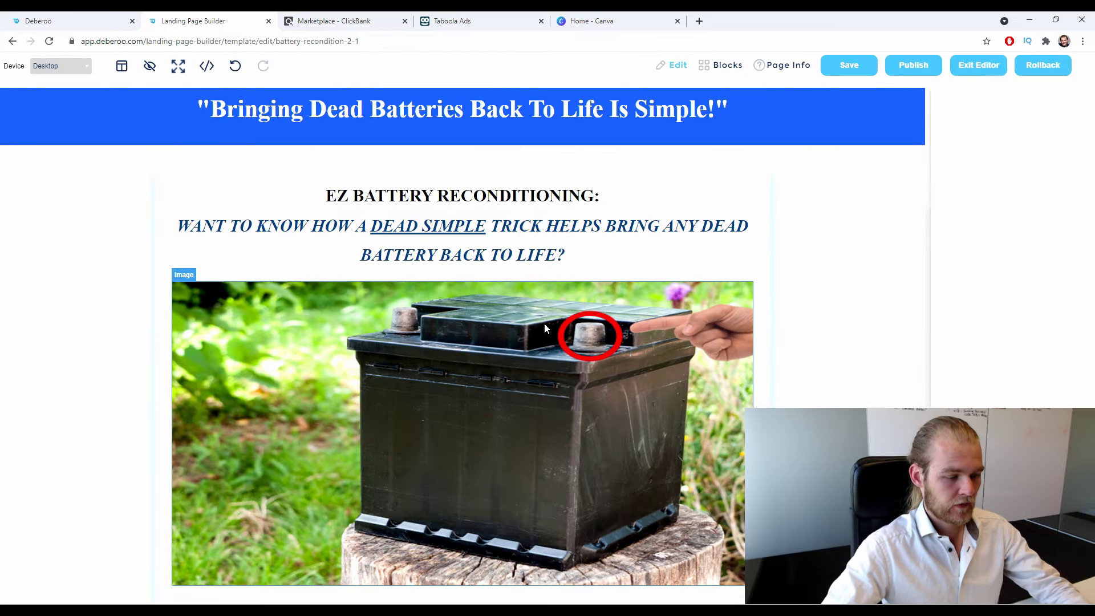
Review the landing page's headline, battery image, video call-to-action, benefits and testimonials, and select its outer page section.
{"action": "scroll", "coordinate": [512, 276], "scroll_direction": "down", "scroll_amount": 6}
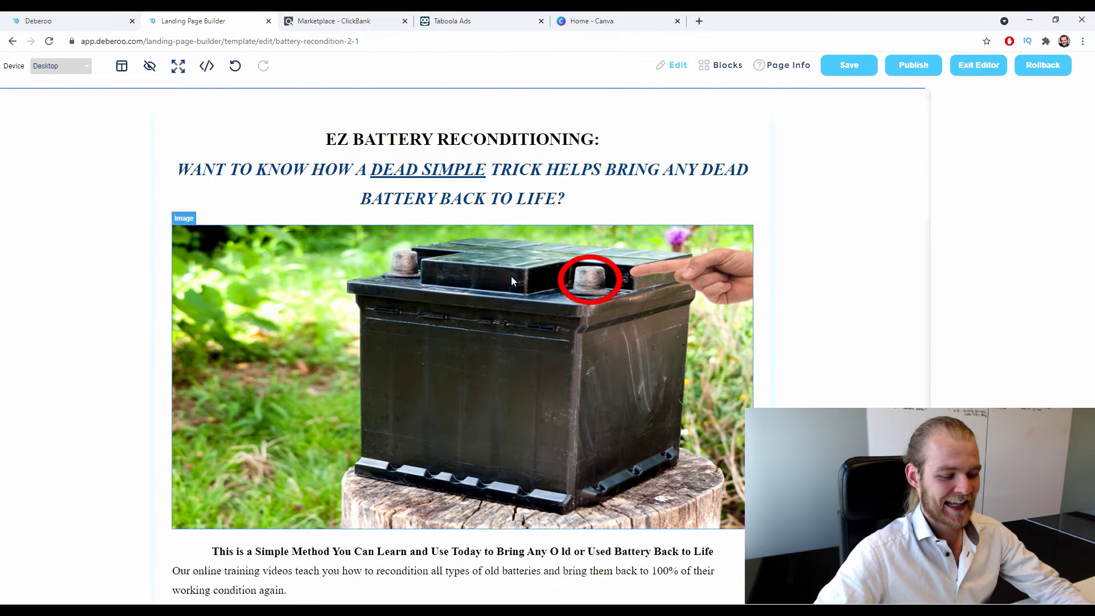
{"action": "scroll", "coordinate": [510, 279], "scroll_direction": "up", "scroll_amount": 6}
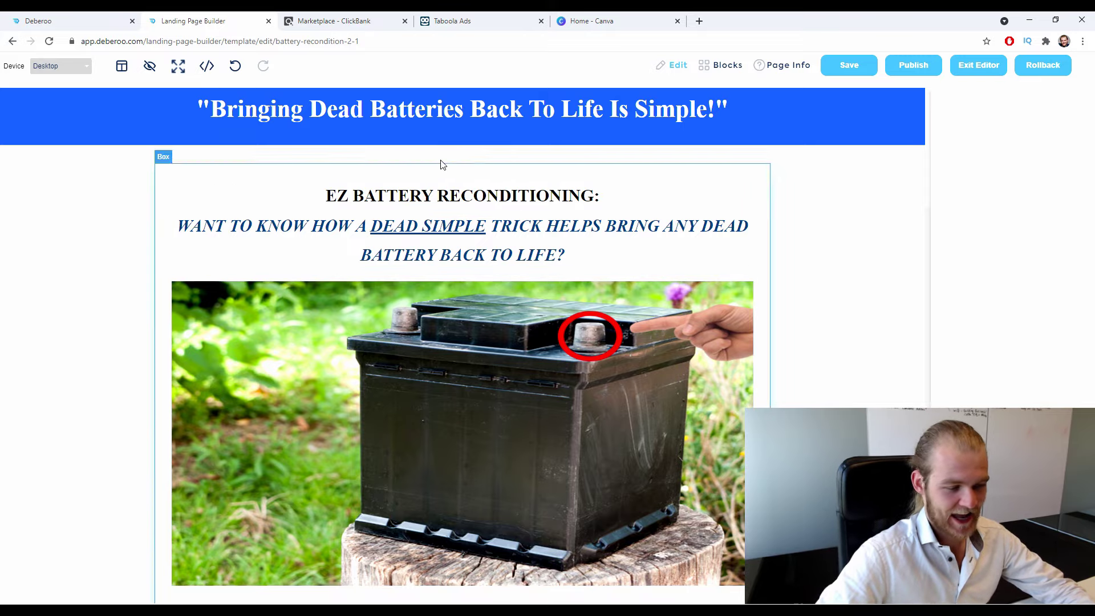
{"action": "scroll", "coordinate": [492, 196], "scroll_direction": "down", "scroll_amount": 8}
{"action": "scroll", "coordinate": [456, 342], "scroll_direction": "up", "scroll_amount": 4}
{"action": "scroll", "coordinate": [420, 495], "scroll_direction": "down", "scroll_amount": 6}
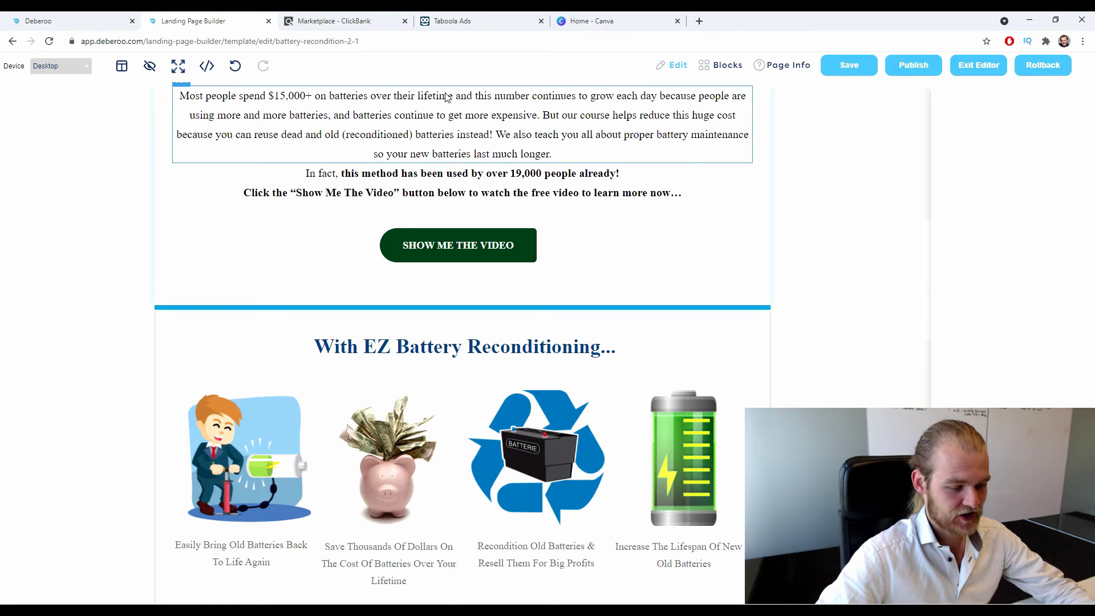
{"action": "scroll", "coordinate": [445, 399], "scroll_direction": "down", "scroll_amount": 15}
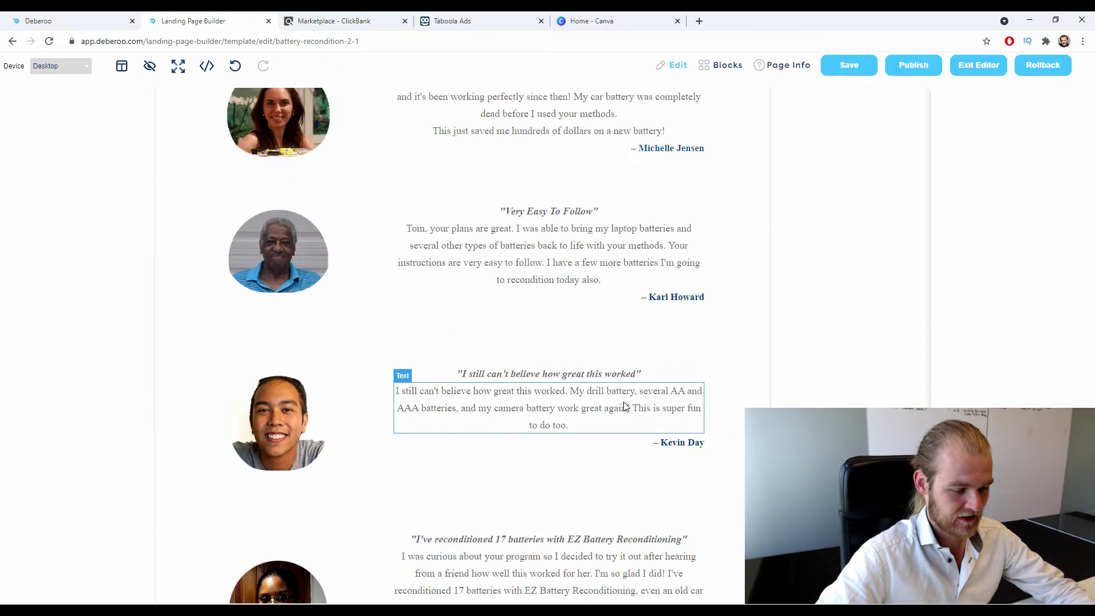
{"action": "scroll", "coordinate": [467, 346], "scroll_direction": "up", "scroll_amount": 20}
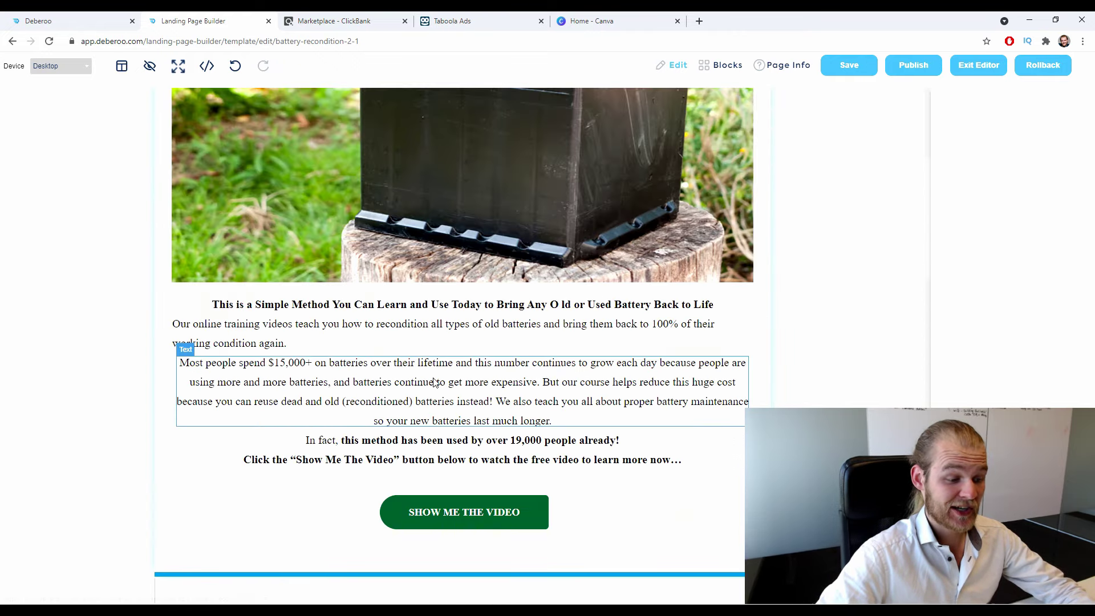
{"action": "left_click", "coordinate": [432, 370]}
{"action": "left_click", "coordinate": [29, 219]}
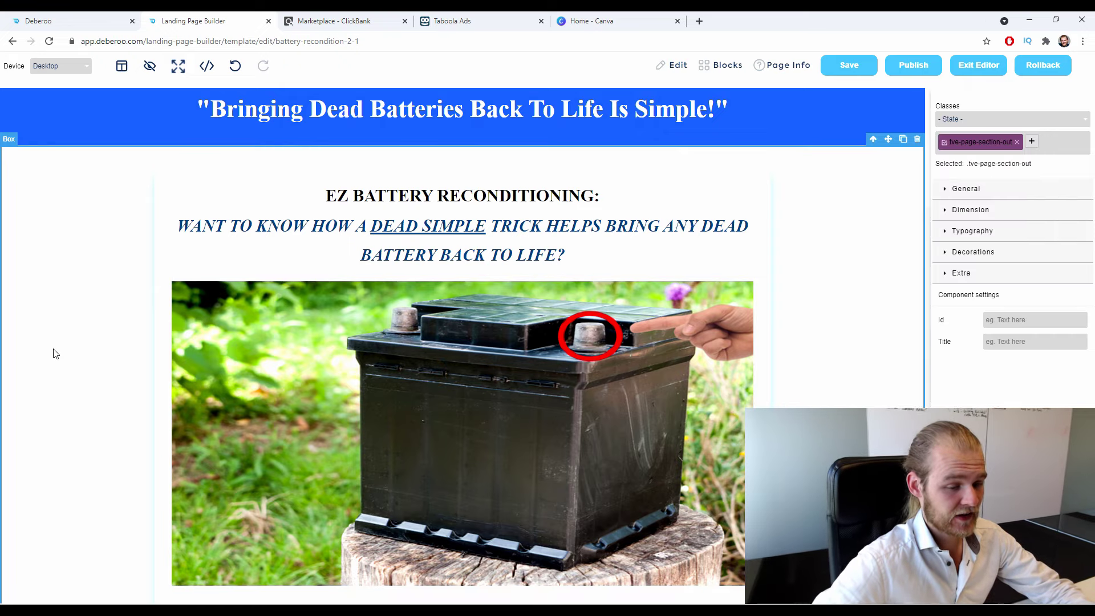
Open the page info with the destination URL, and copy the click URL from the Deberoo tracker's tracking URL settings.
{"action": "left_click", "coordinate": [789, 65]}
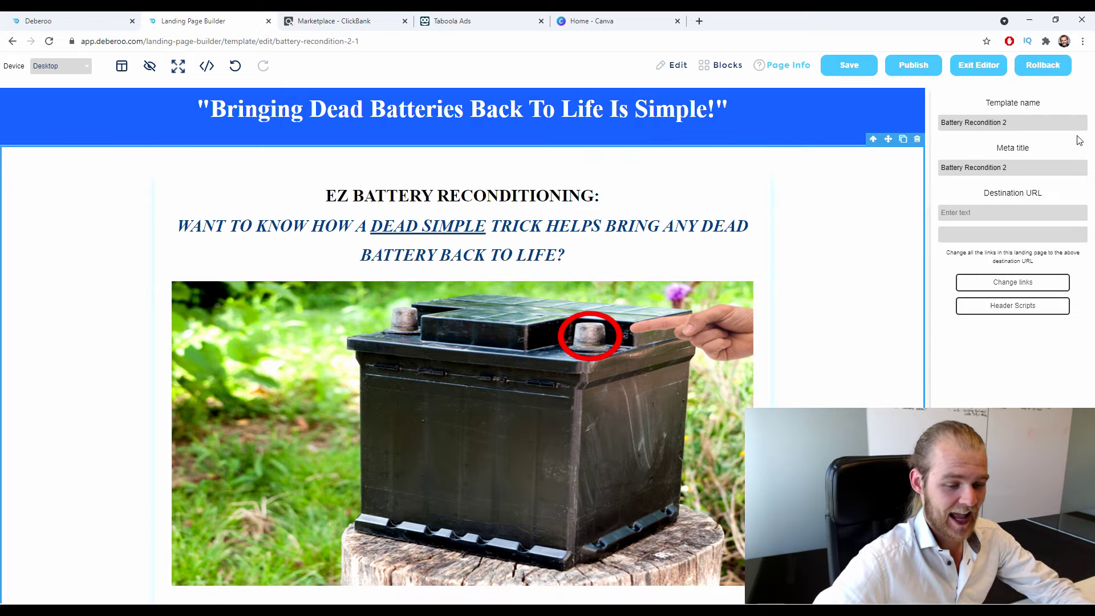
{"action": "left_click", "coordinate": [1008, 215]}
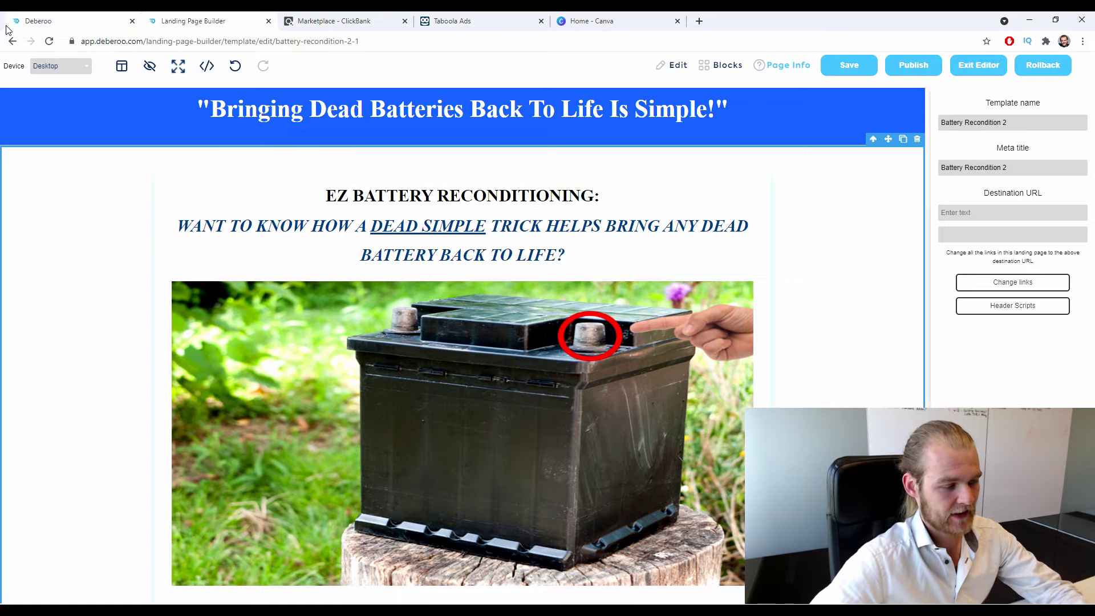
{"action": "left_click", "coordinate": [21, 16]}
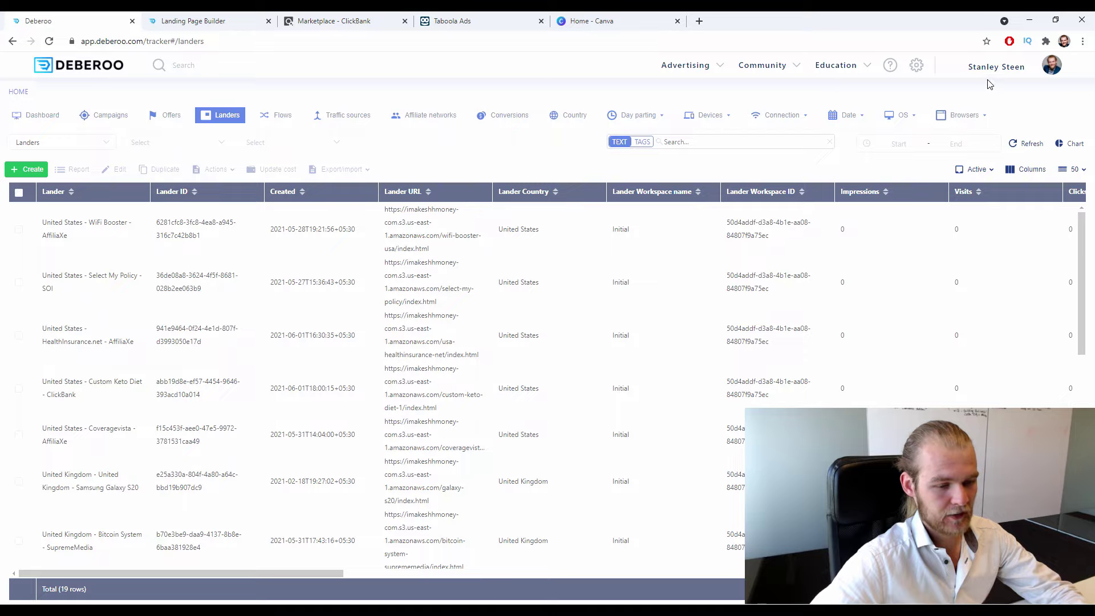
{"action": "left_click", "coordinate": [1003, 67]}
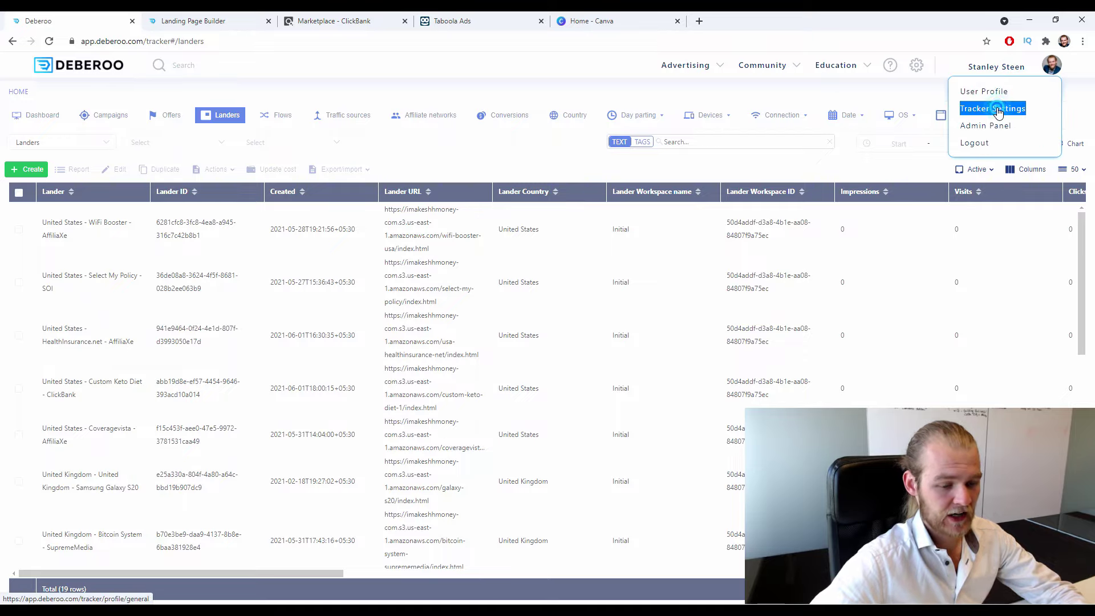
{"action": "left_click", "coordinate": [998, 111]}
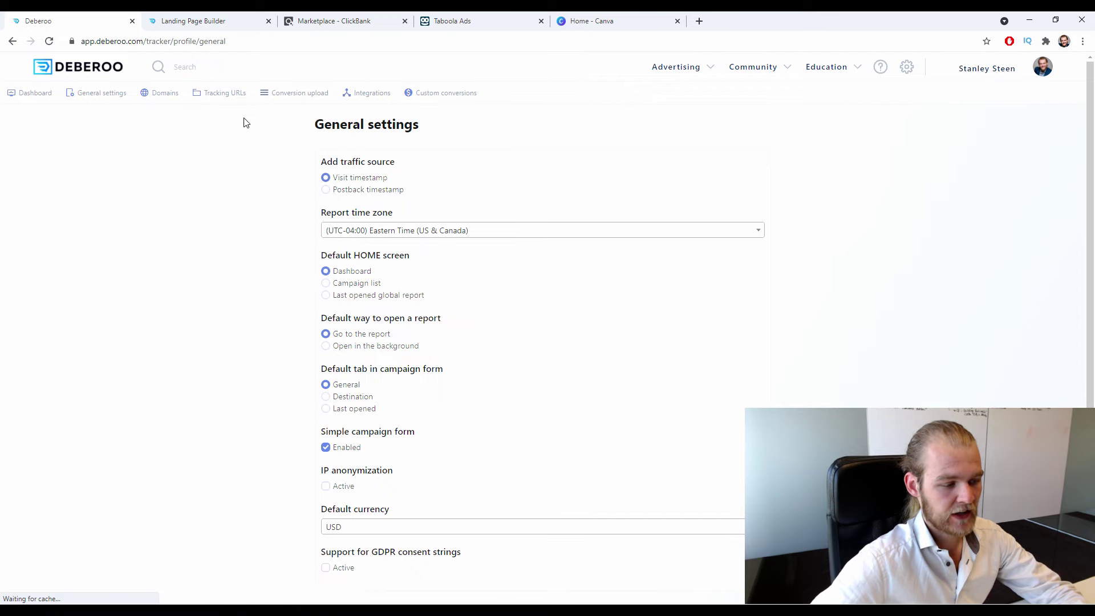
{"action": "left_click", "coordinate": [245, 100]}
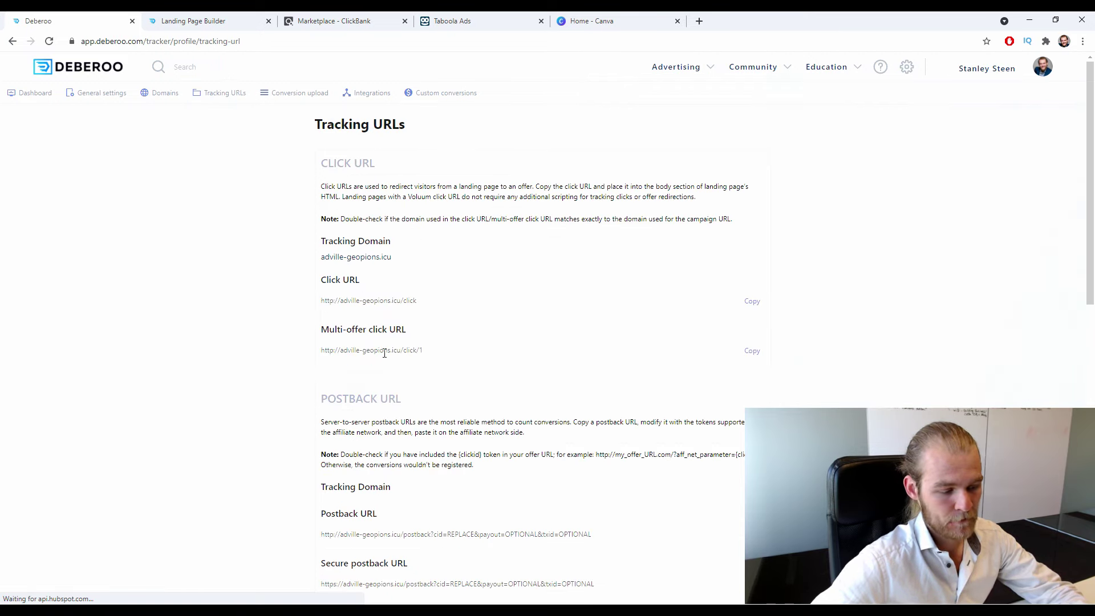
{"action": "double_click", "coordinate": [428, 301]}
{"action": "triple_click", "coordinate": [428, 301]}
{"action": "key", "text": "ctrl+c"}
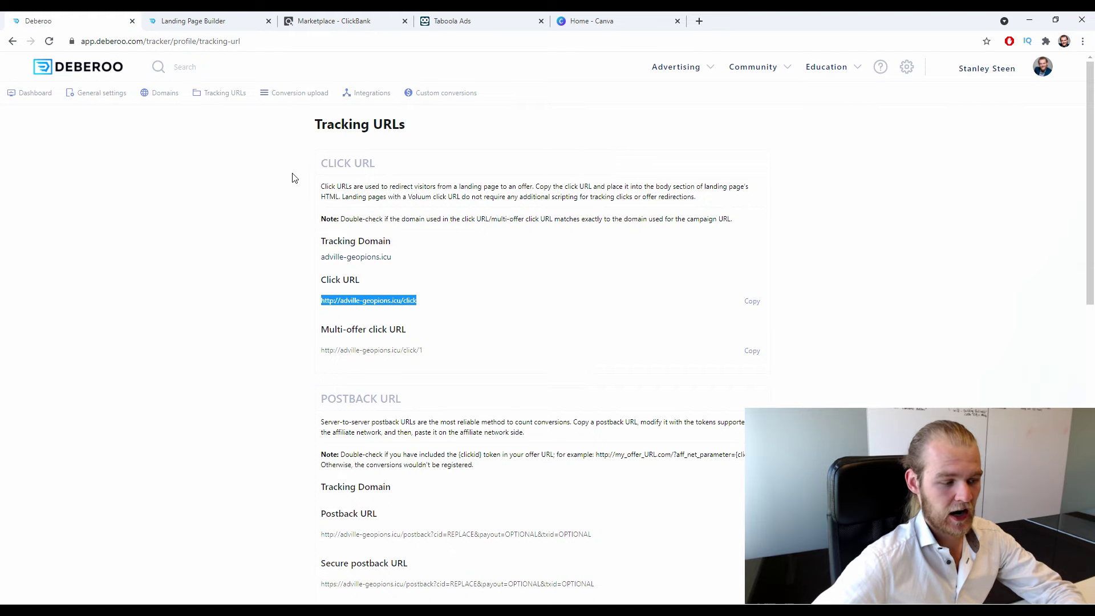
{"action": "left_click", "coordinate": [195, 22]}
{"action": "left_click", "coordinate": [963, 212]}
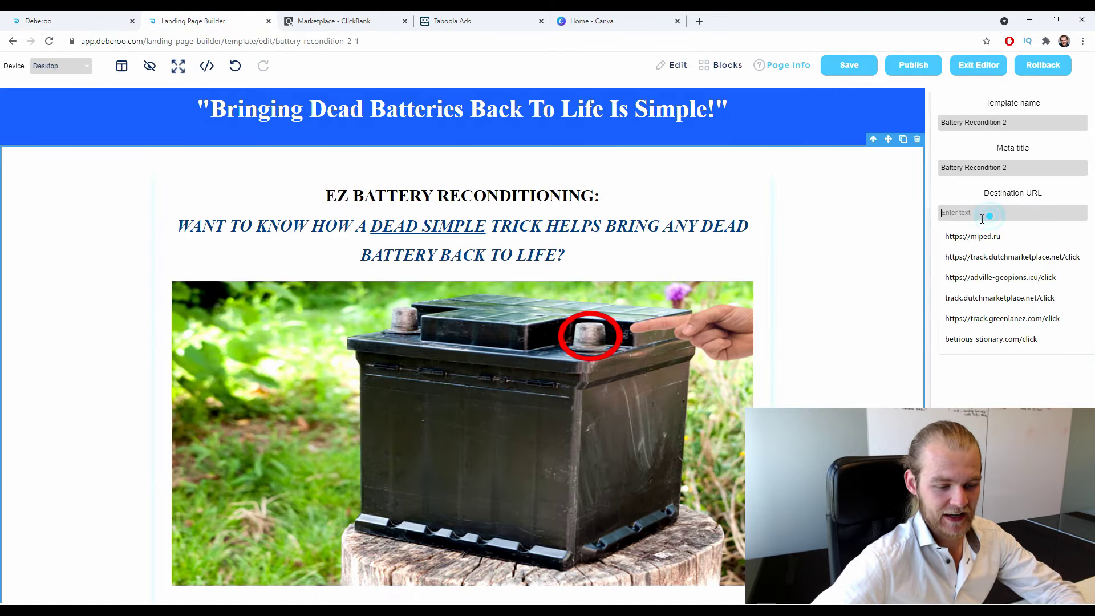
{"action": "key", "text": "ctrl+v"}
{"action": "left_click", "coordinate": [954, 212]}
{"action": "type", "text": "s"}
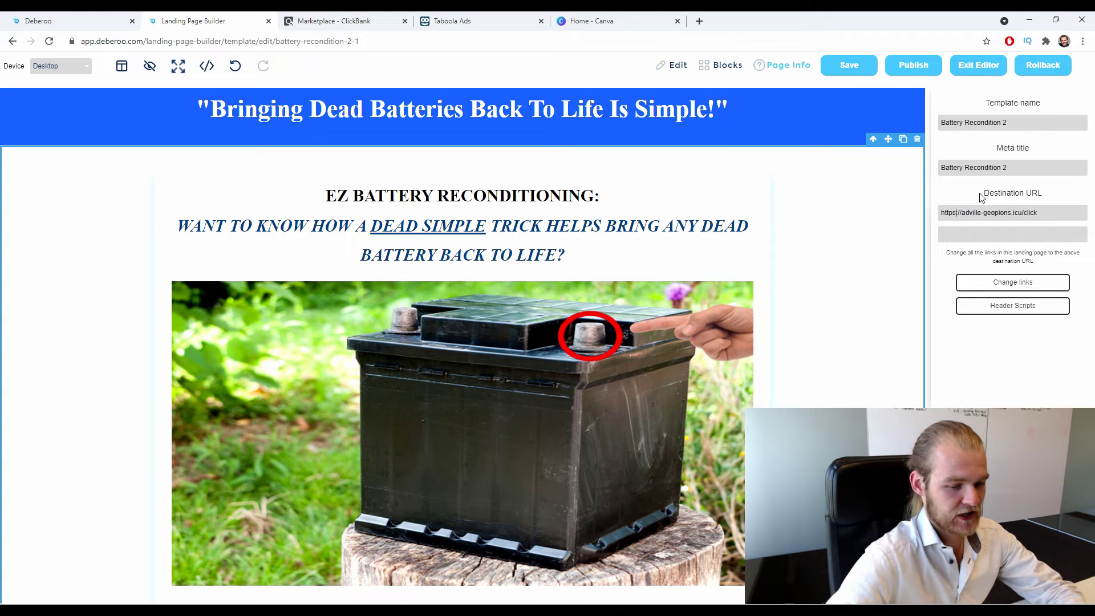
{"action": "left_click", "coordinate": [1044, 284]}
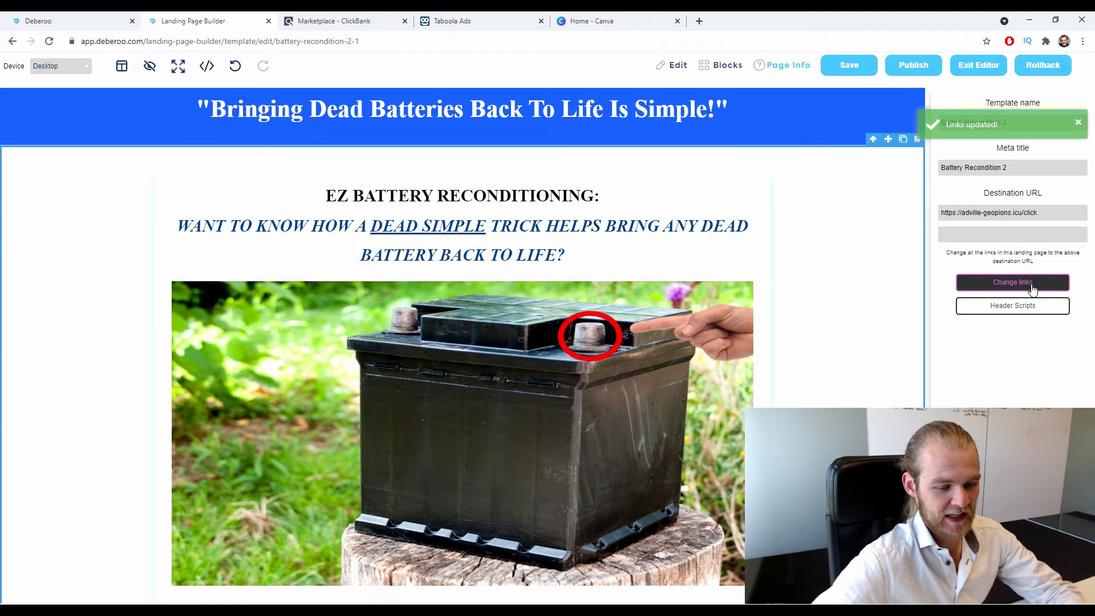
Publish the landing page to the imakeshhmoney-com domain, and open the published page to copy its URL.
{"action": "left_click", "coordinate": [912, 65]}
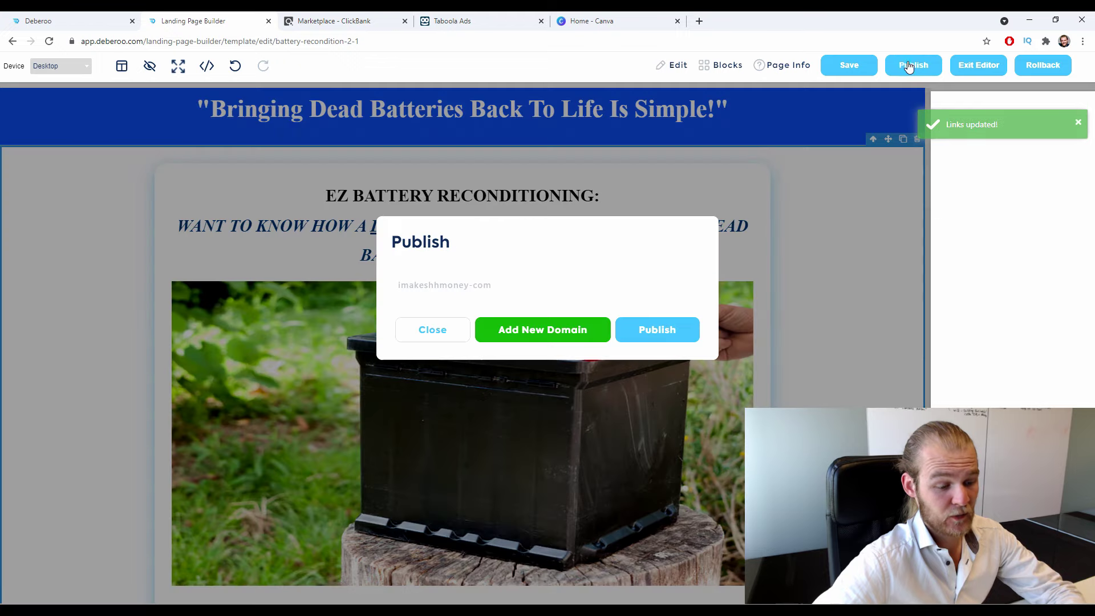
{"action": "left_click", "coordinate": [685, 332]}
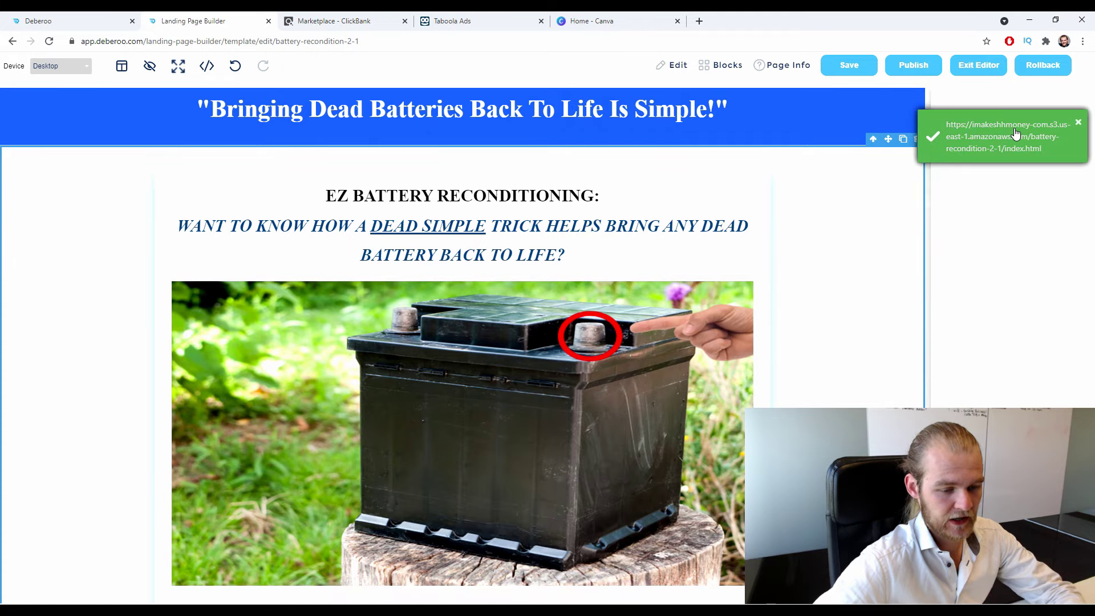
{"action": "left_click", "coordinate": [1015, 125]}
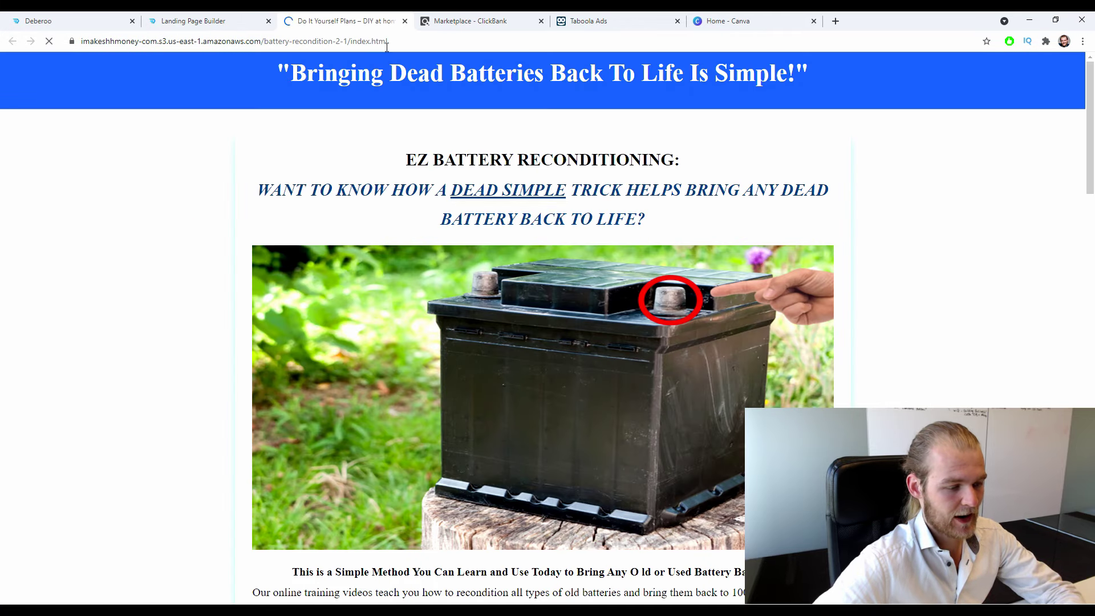
{"action": "left_click", "coordinate": [387, 46]}
{"action": "key", "text": "ctrl+c"}
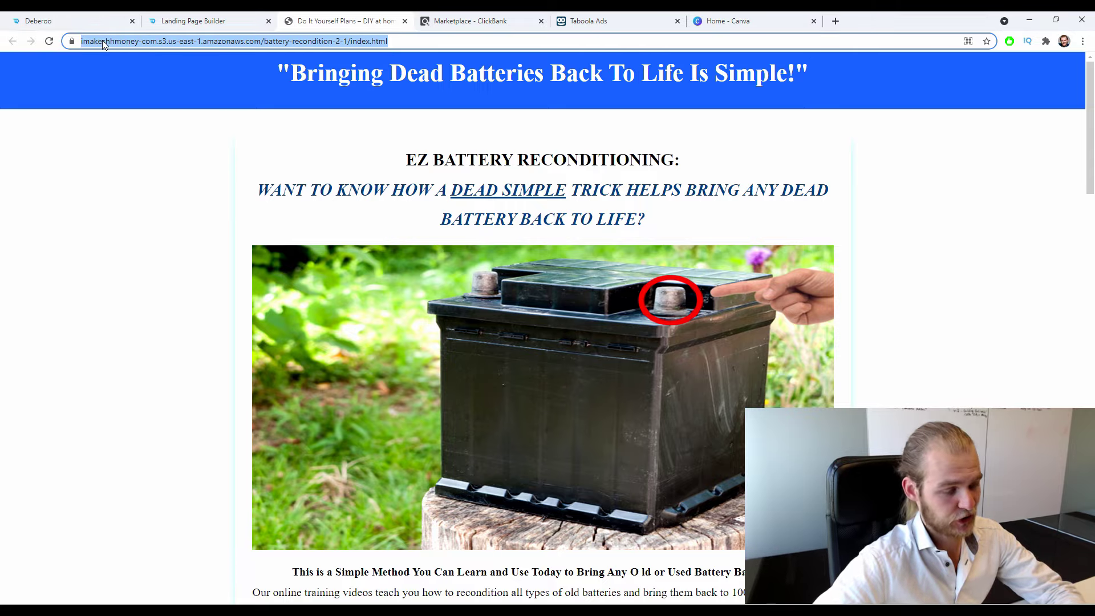
Start a new lander in the Deberoo tracker with the Initial workspace and the United Kingdom country tag.
{"action": "left_click", "coordinate": [45, 17]}
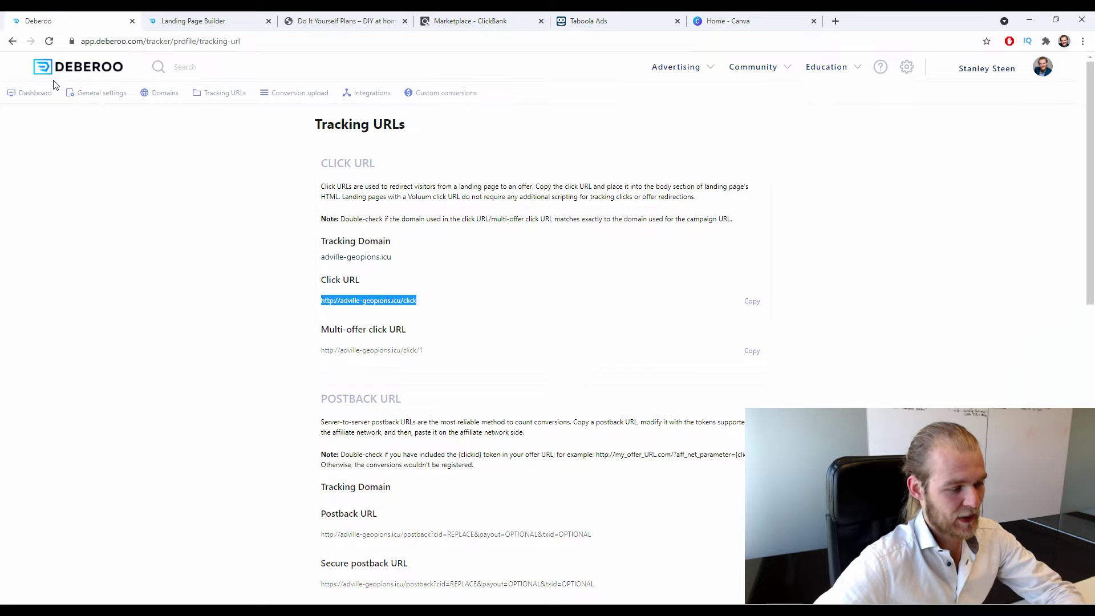
{"action": "left_click", "coordinate": [31, 93]}
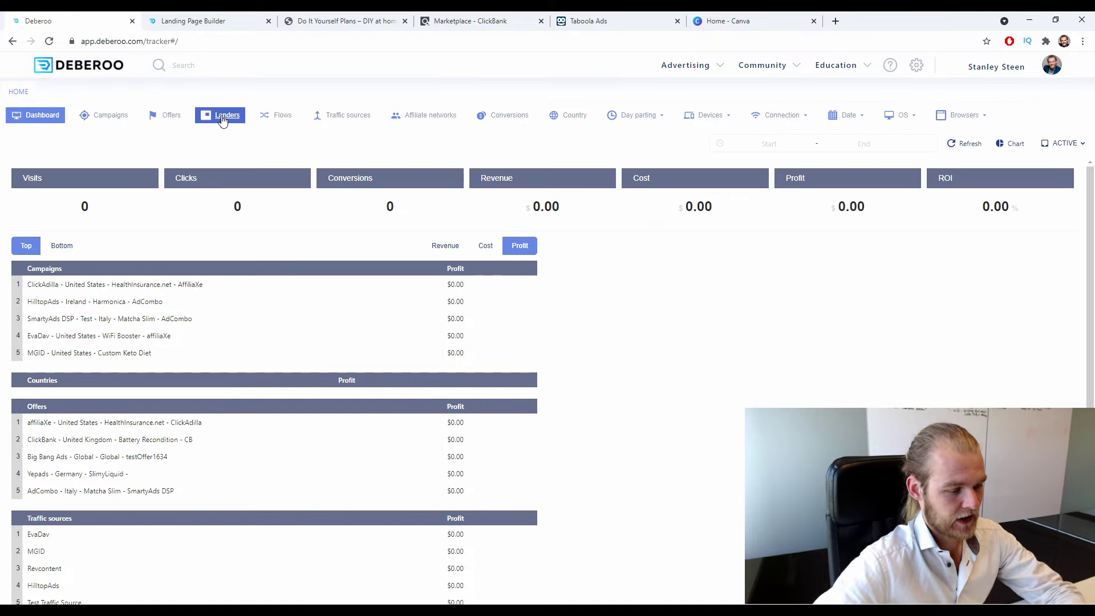
{"action": "left_click", "coordinate": [222, 117]}
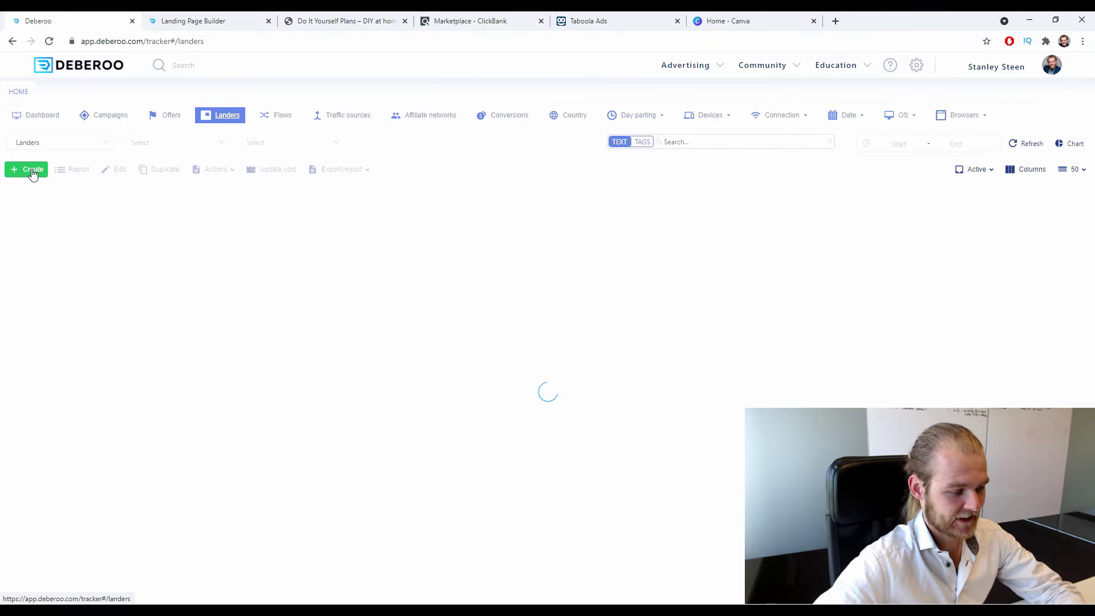
{"action": "left_click", "coordinate": [32, 171]}
{"action": "left_click", "coordinate": [29, 187]}
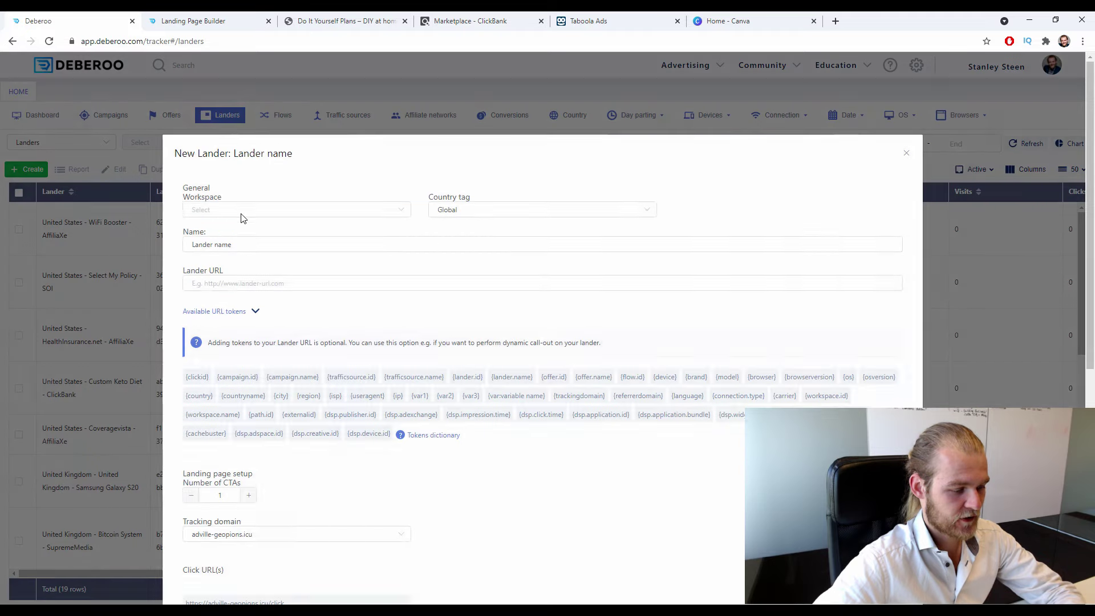
{"action": "left_click", "coordinate": [234, 207]}
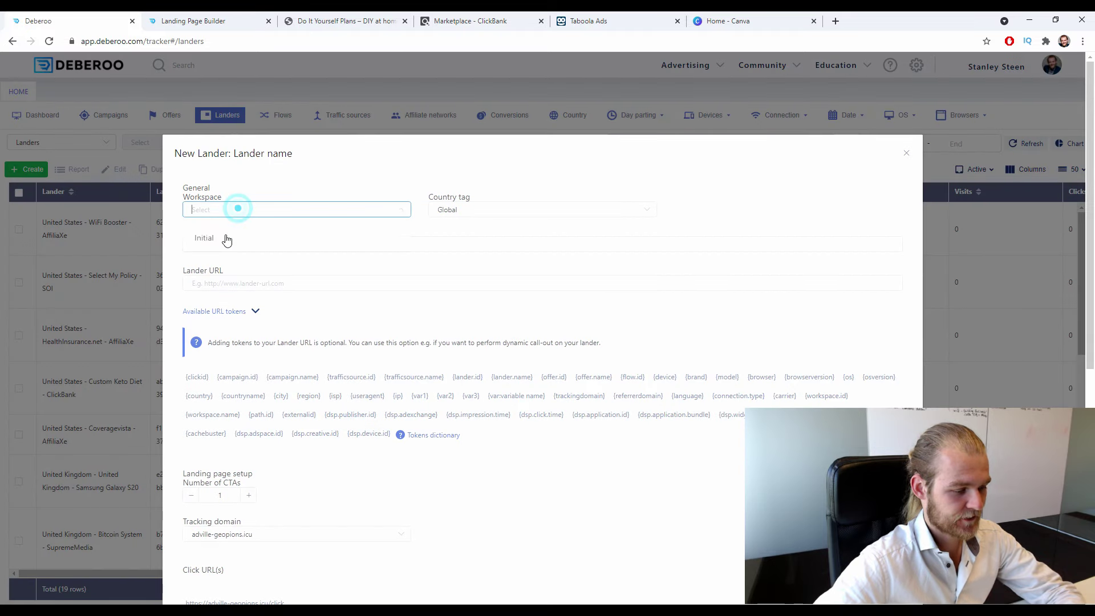
{"action": "left_click", "coordinate": [215, 251]}
{"action": "left_click", "coordinate": [455, 213]}
{"action": "type", "text": "uni"}
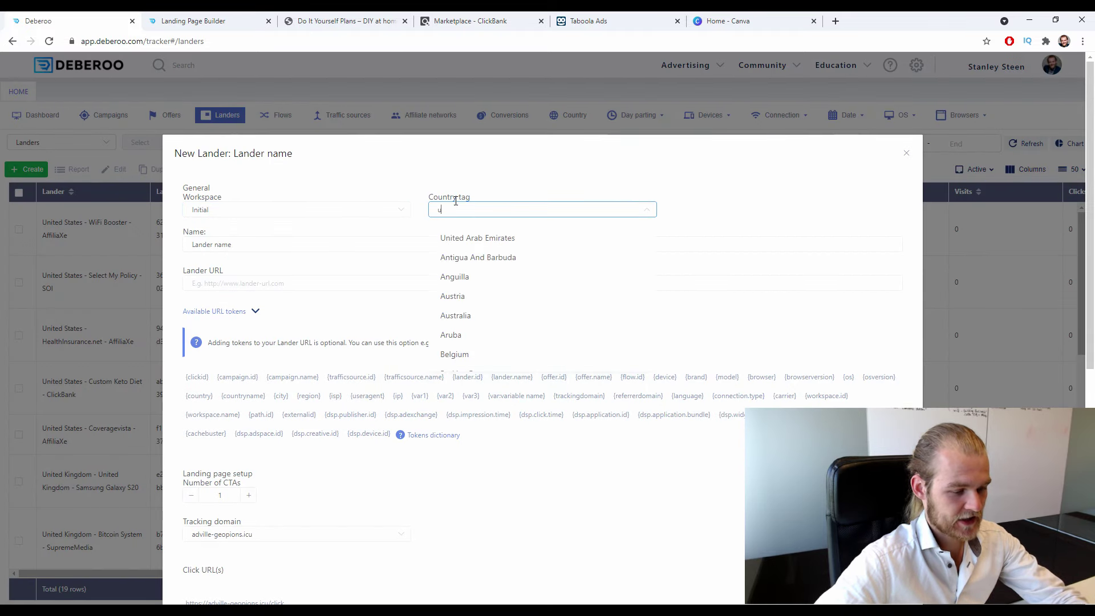
{"action": "left_click", "coordinate": [505, 257]}
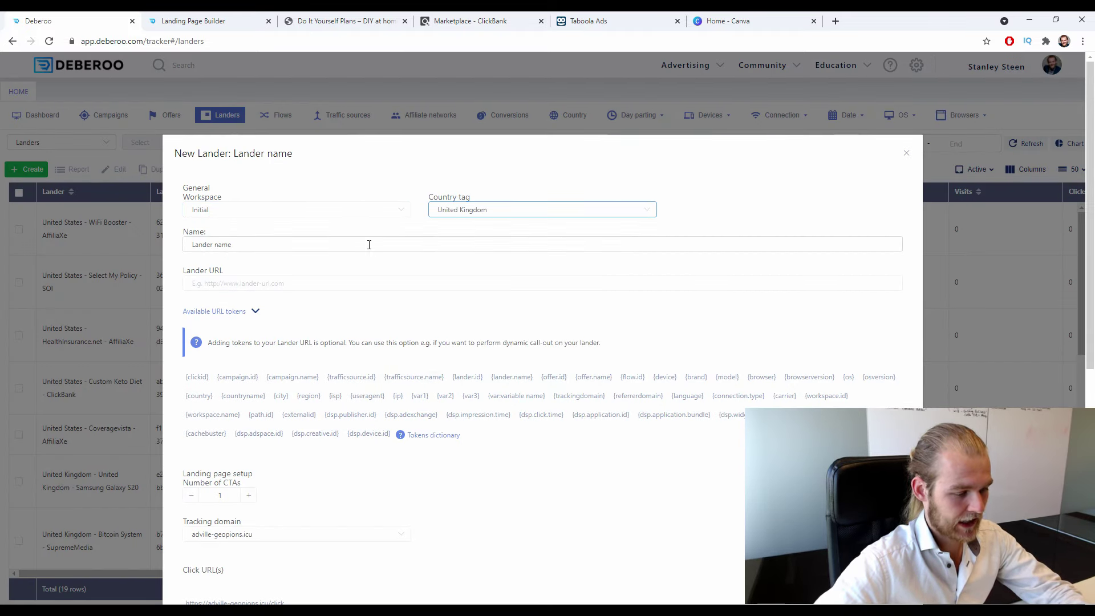
{"action": "left_click", "coordinate": [369, 242]}
{"action": "triple_click", "coordinate": [385, 241]}
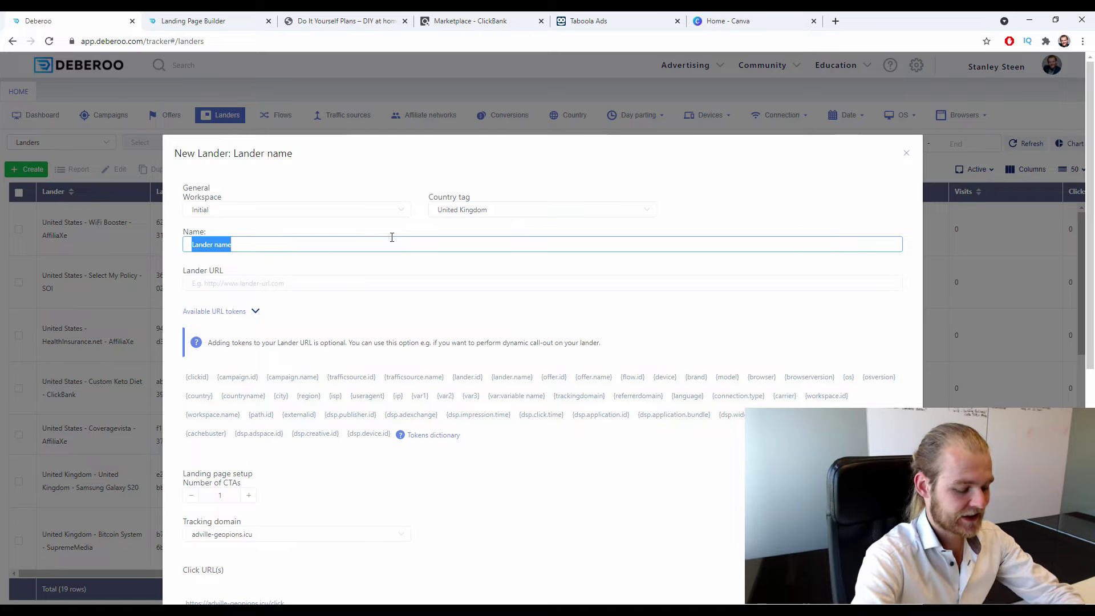
{"action": "type", "text": "Batter"}
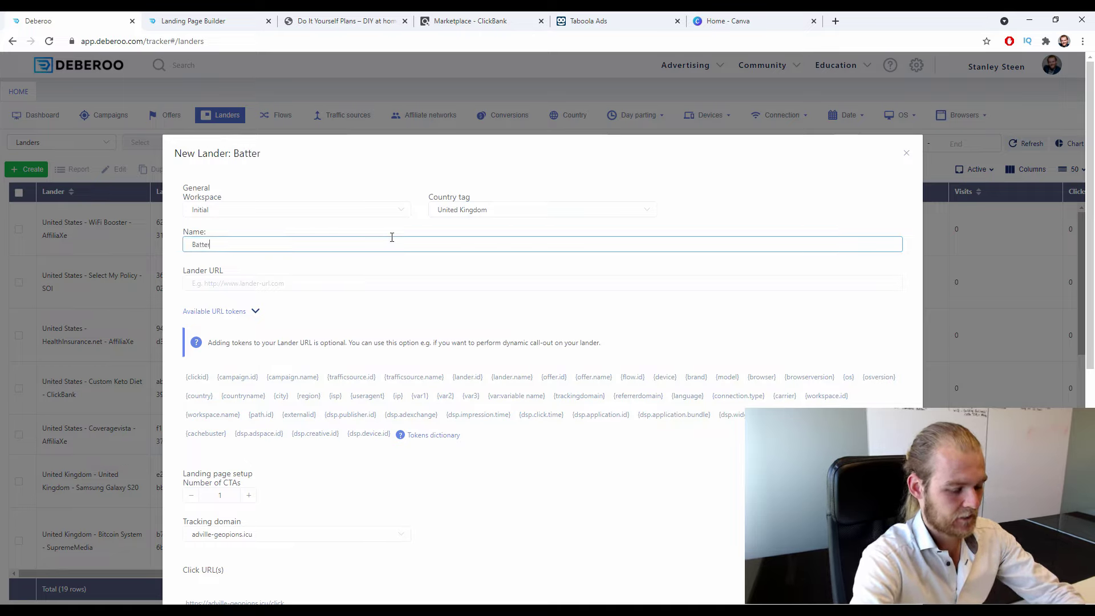
{"action": "type", "text": "y Recon"}
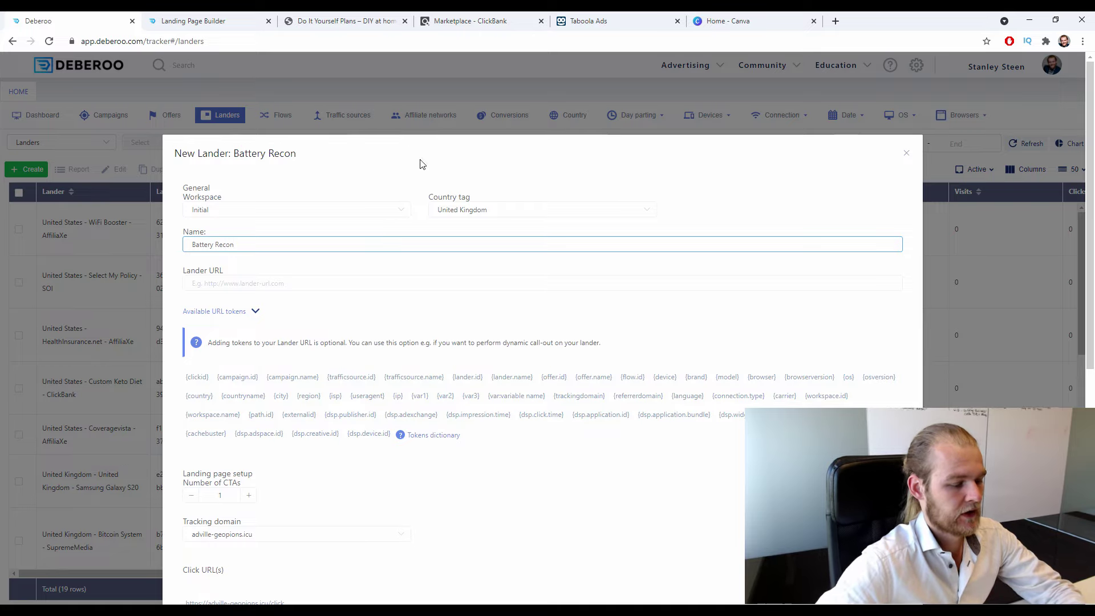
{"action": "left_click", "coordinate": [383, 284]}
{"action": "key", "text": "ctrl+v"}
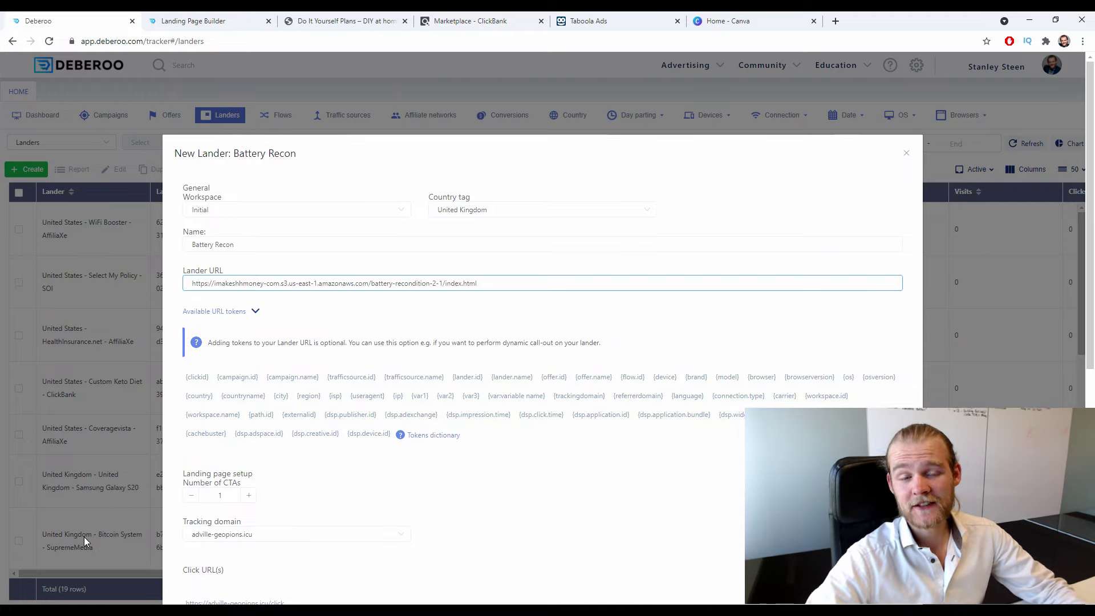
{"action": "scroll", "coordinate": [350, 455], "scroll_direction": "down", "scroll_amount": 6}
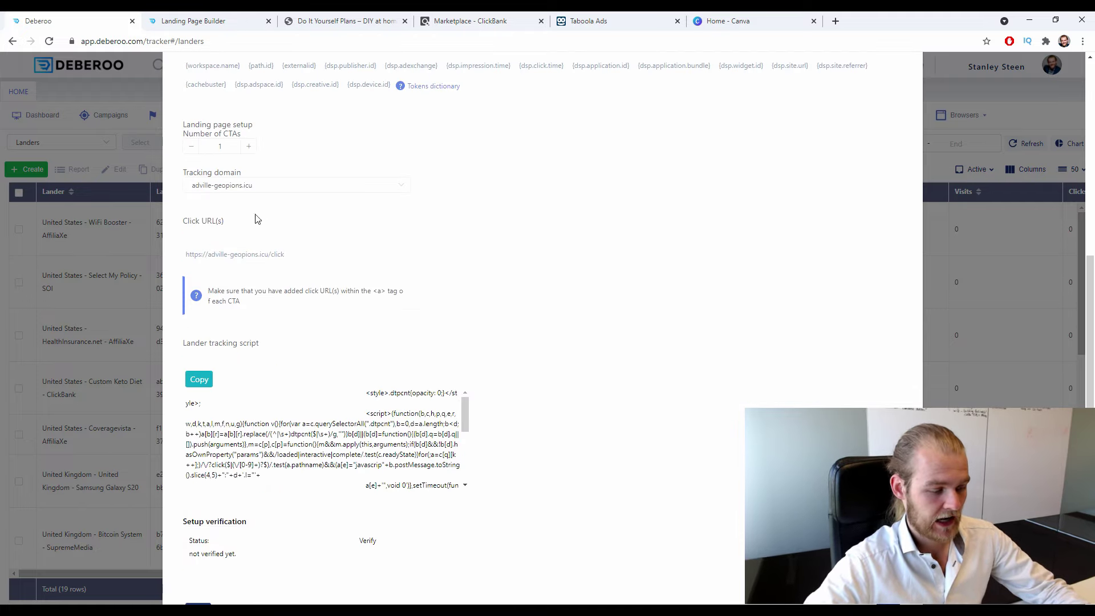
{"action": "scroll", "coordinate": [342, 428], "scroll_direction": "down", "scroll_amount": 1}
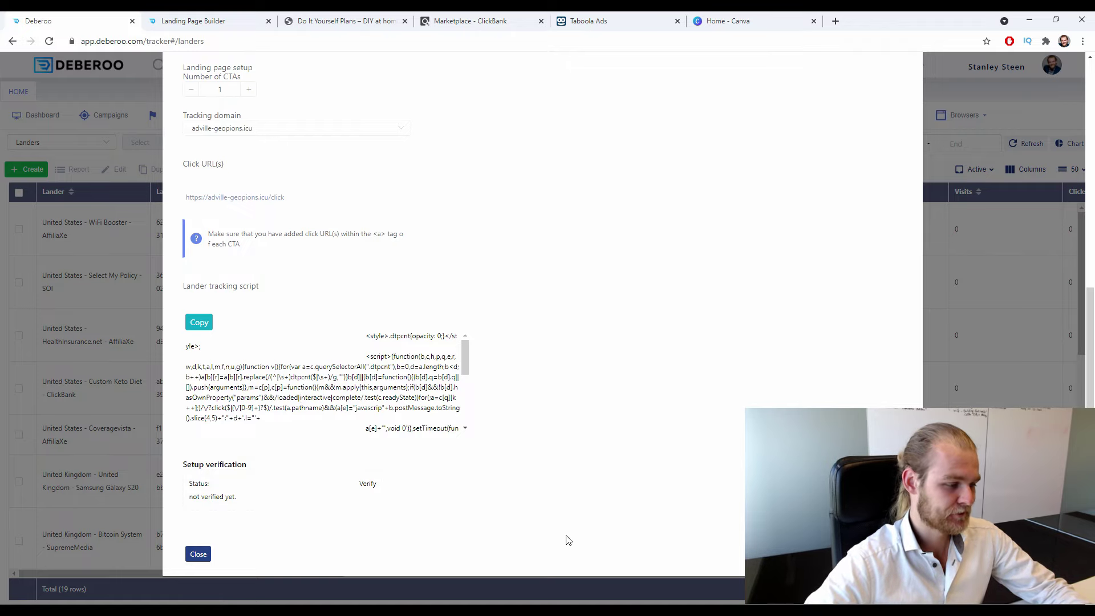
{"action": "key", "text": "Escape"}
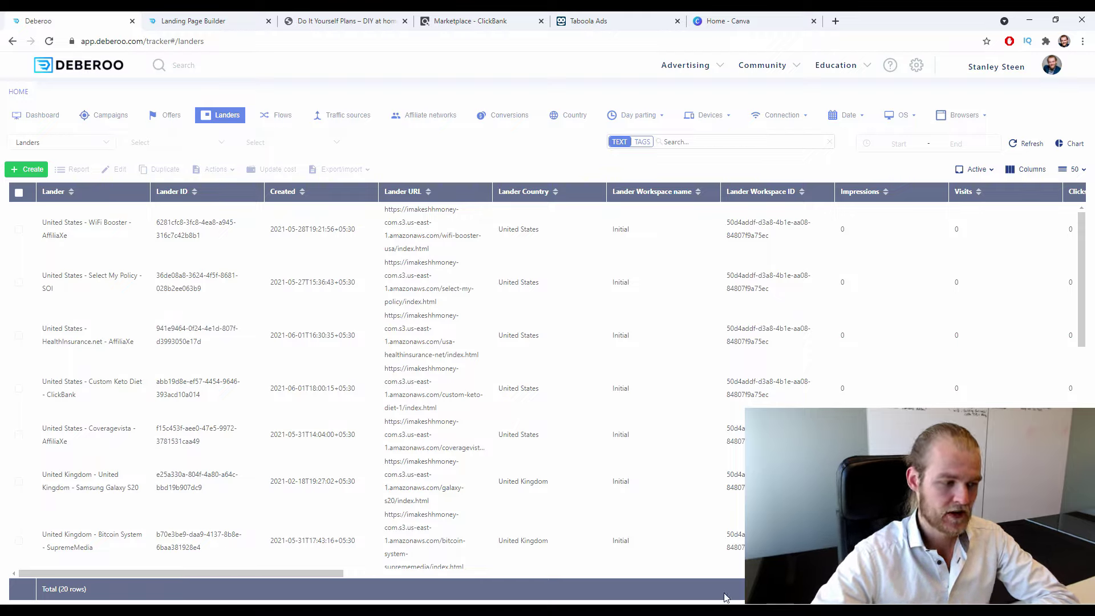
Start a new tracker campaign in the Initial workspace with Taboola as the traffic source.
{"action": "left_click", "coordinate": [109, 117]}
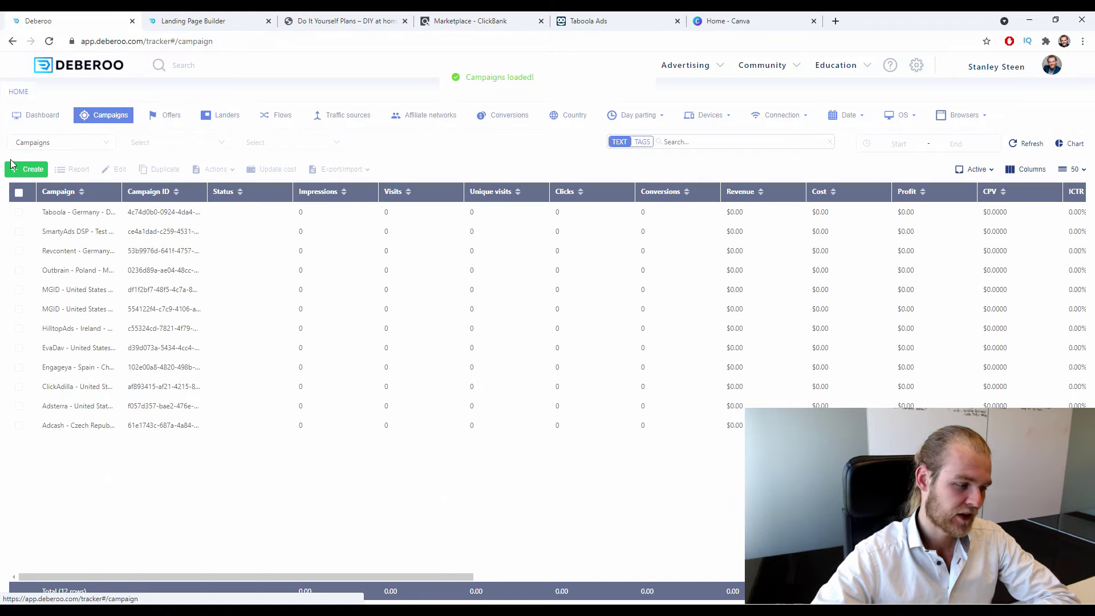
{"action": "left_click", "coordinate": [26, 170]}
{"action": "left_click", "coordinate": [74, 188]}
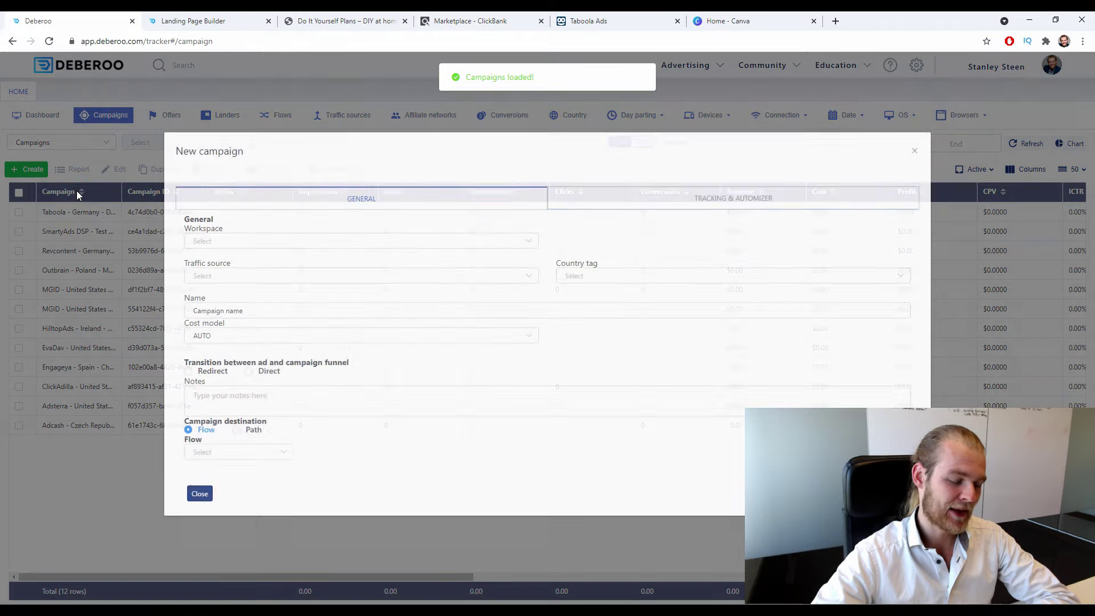
{"action": "left_click", "coordinate": [281, 243]}
{"action": "left_click", "coordinate": [238, 278]}
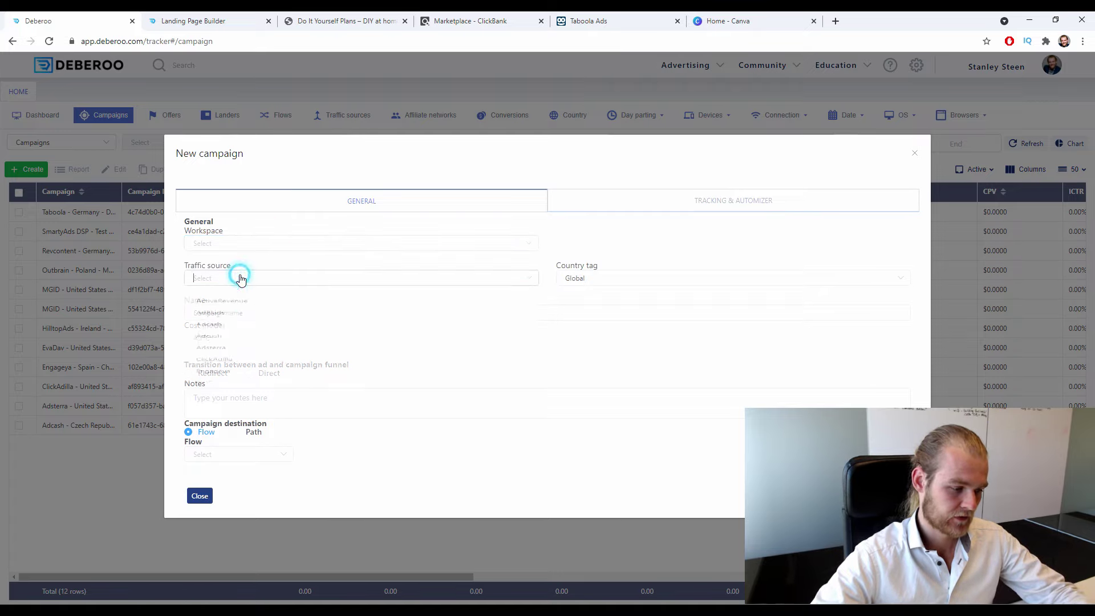
{"action": "left_click", "coordinate": [246, 246]}
{"action": "left_click", "coordinate": [221, 269]}
{"action": "left_click", "coordinate": [232, 278]}
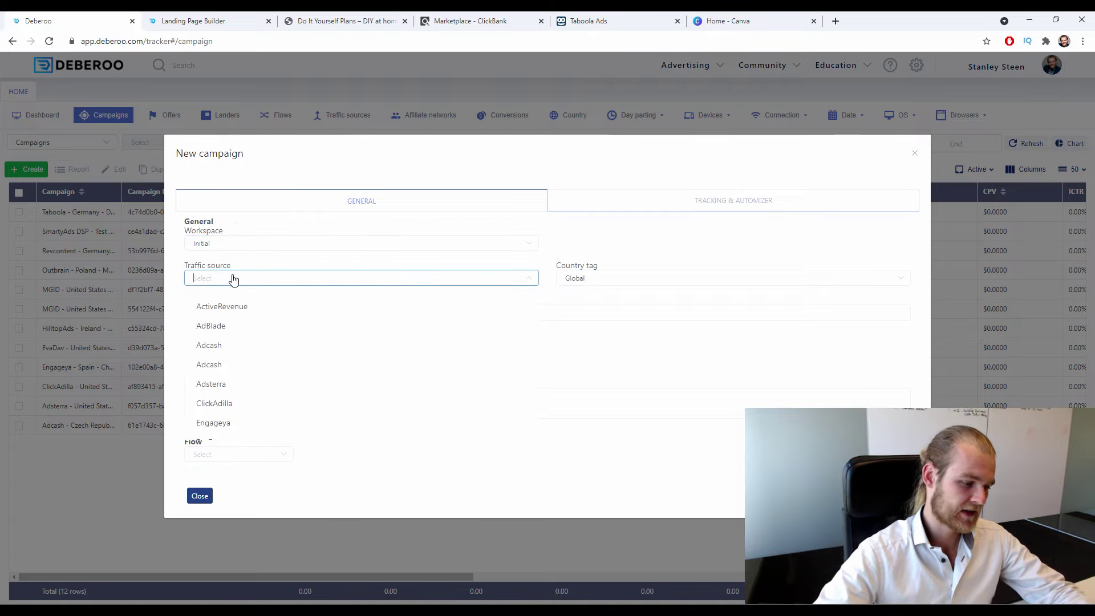
{"action": "scroll", "coordinate": [265, 348], "scroll_direction": "down", "scroll_amount": 1}
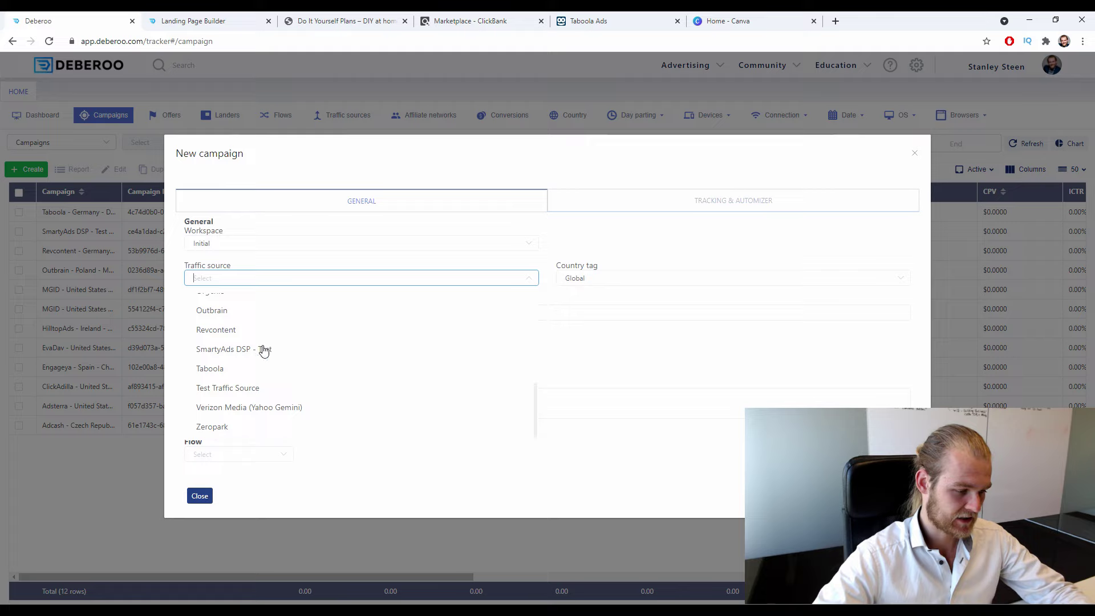
{"action": "left_click", "coordinate": [263, 368]}
Set the campaign's country tag to United Kingdom and name it Battery Recon - CB.
{"action": "left_click", "coordinate": [695, 279]}
{"action": "type", "text": "u"}
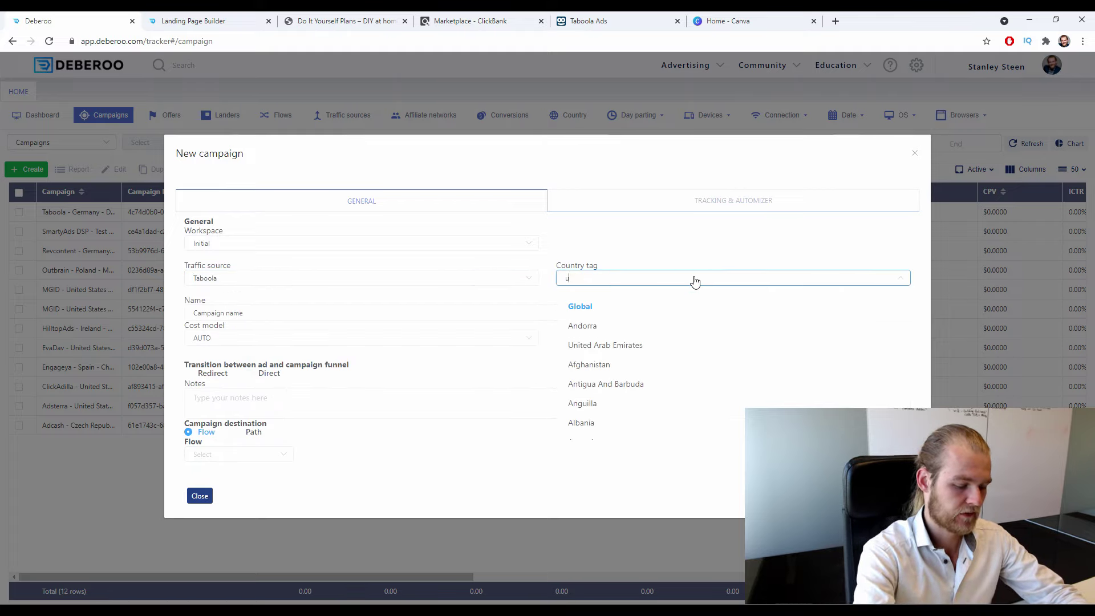
{"action": "type", "text": "ni"}
{"action": "left_click", "coordinate": [614, 326]}
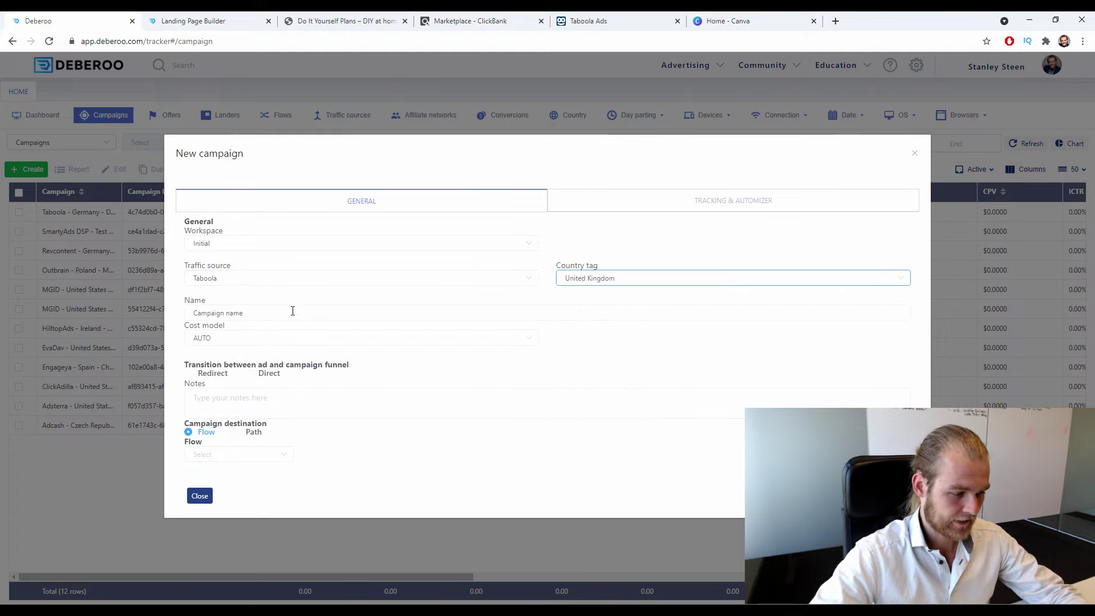
{"action": "left_click_drag", "start_coordinate": [291, 312], "coordinate": [189, 315]}
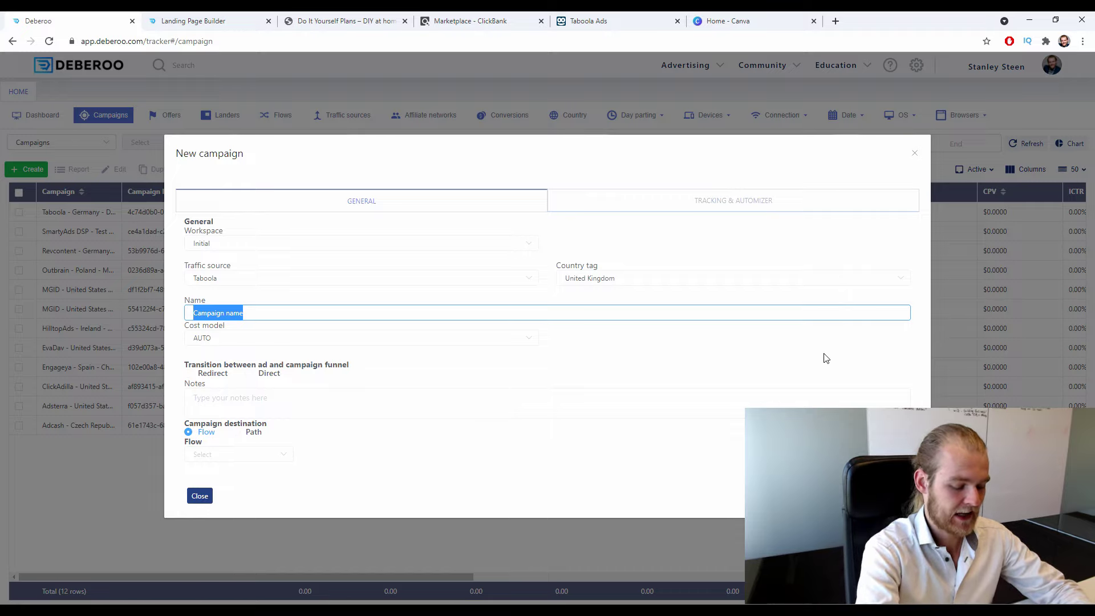
{"action": "type", "text": "Battery Recon - CB"}
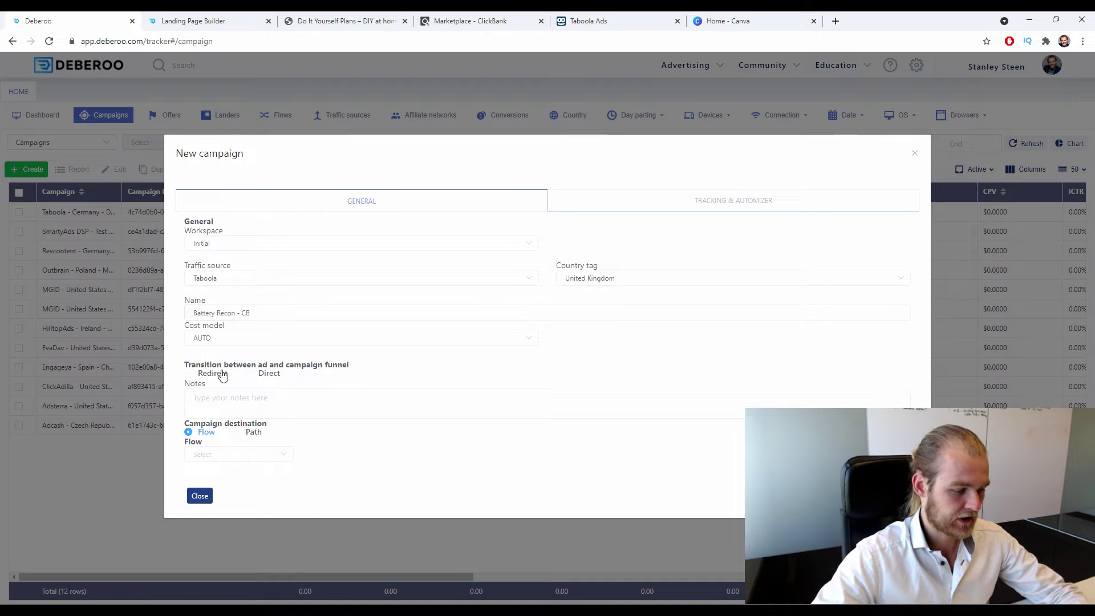
Set the transition between ad and campaign funnel to Redirect and the campaign destination to Path.
{"action": "left_click_drag", "start_coordinate": [235, 366], "coordinate": [265, 366]}
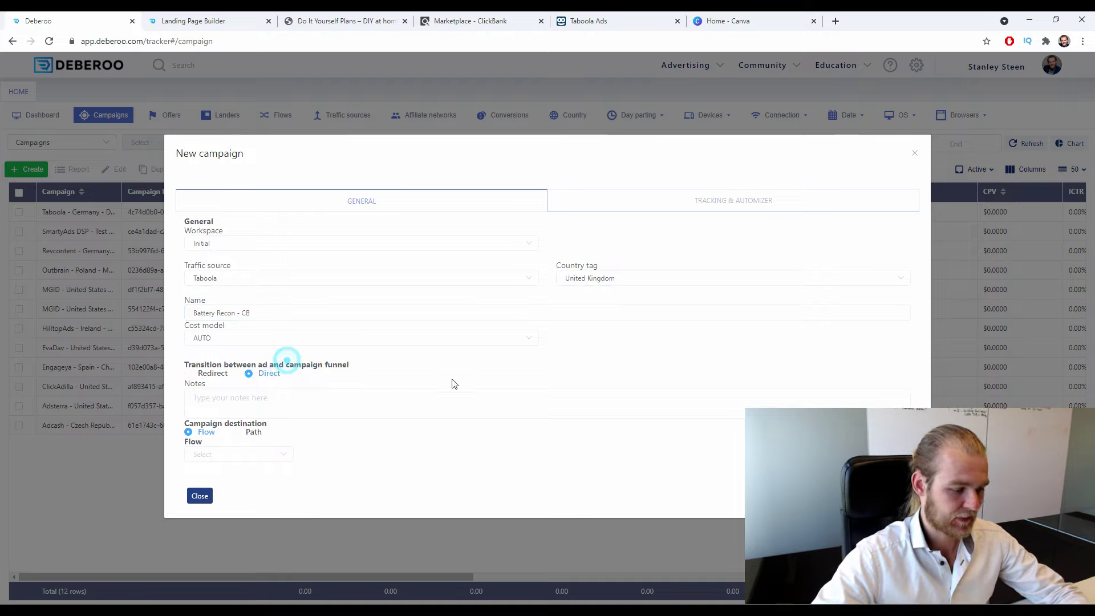
{"action": "left_click", "coordinate": [228, 376]}
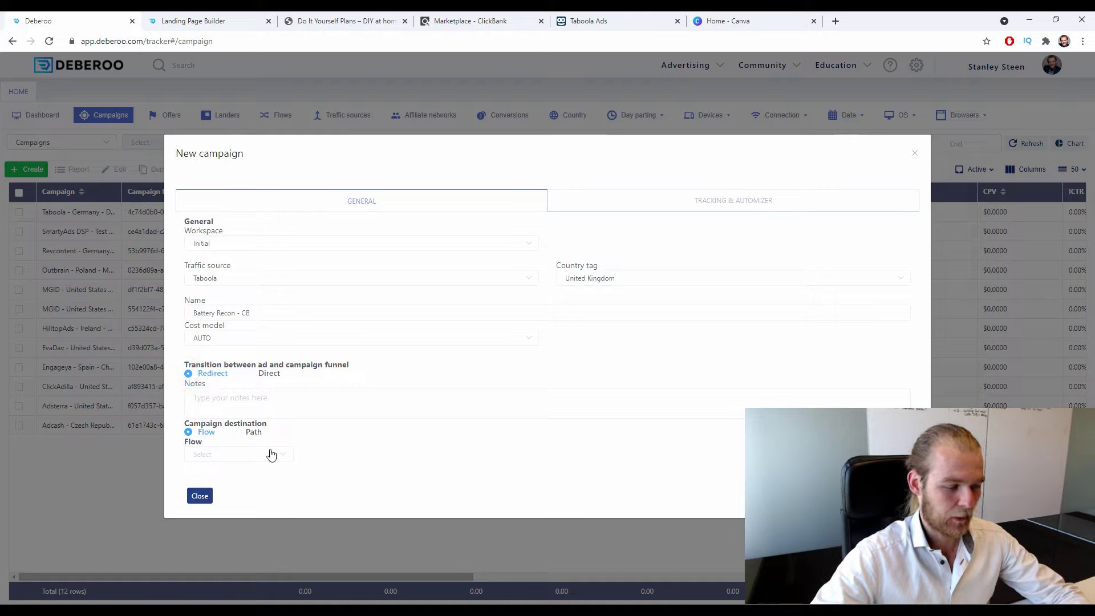
{"action": "left_click_drag", "start_coordinate": [199, 421], "coordinate": [242, 421]}
{"action": "left_click", "coordinate": [254, 425]}
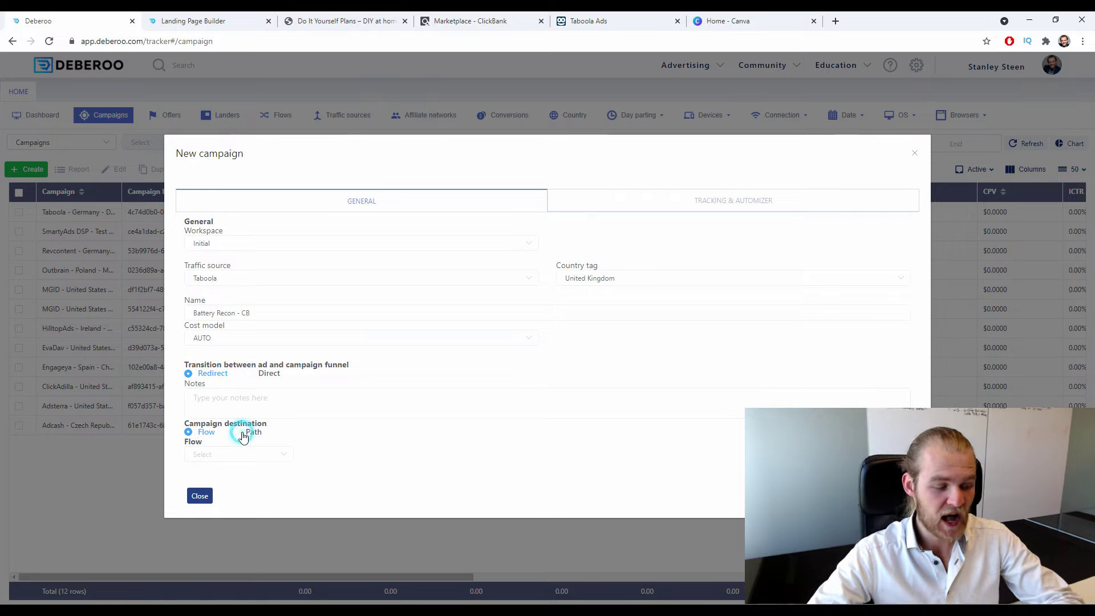
{"action": "left_click", "coordinate": [239, 432]}
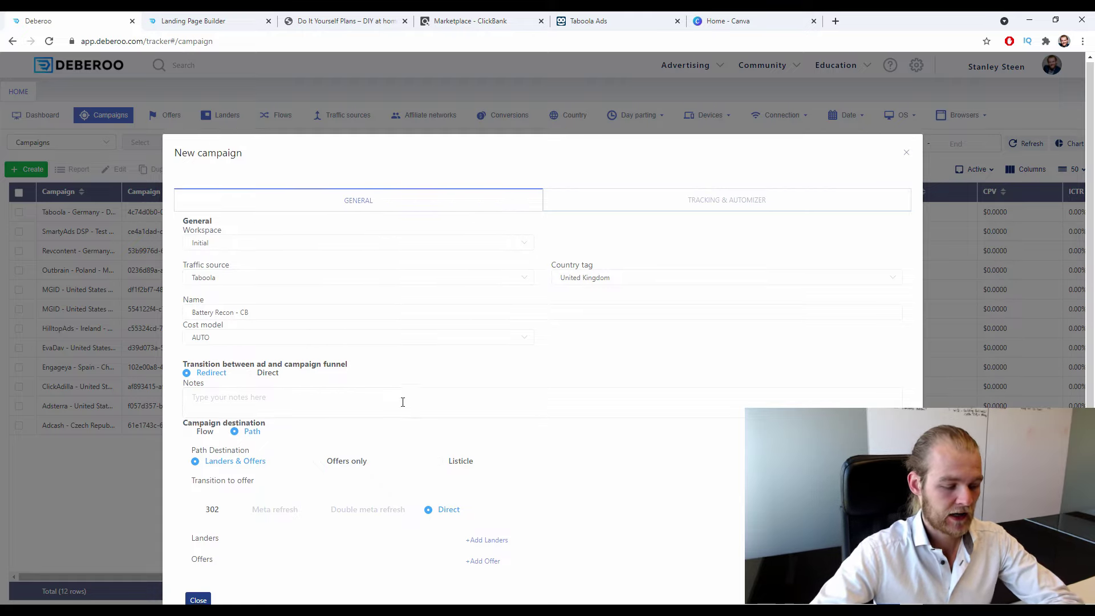
Use 302 as the transition to offer for the campaign's Landers & Offers path.
{"action": "scroll", "coordinate": [402, 400], "scroll_direction": "down", "scroll_amount": 1}
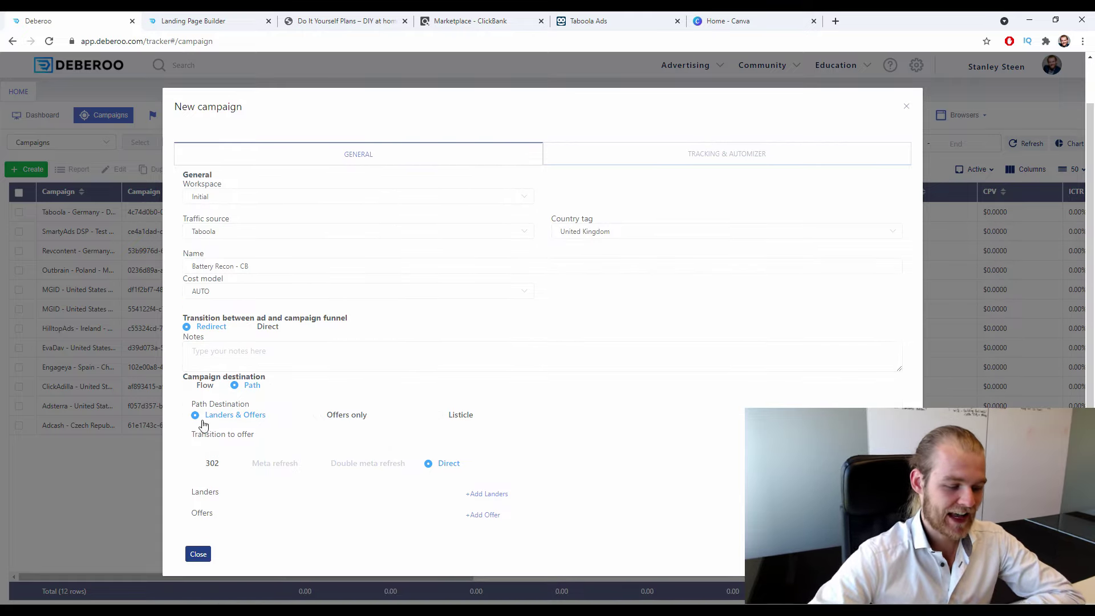
{"action": "left_click_drag", "start_coordinate": [203, 425], "coordinate": [262, 418]}
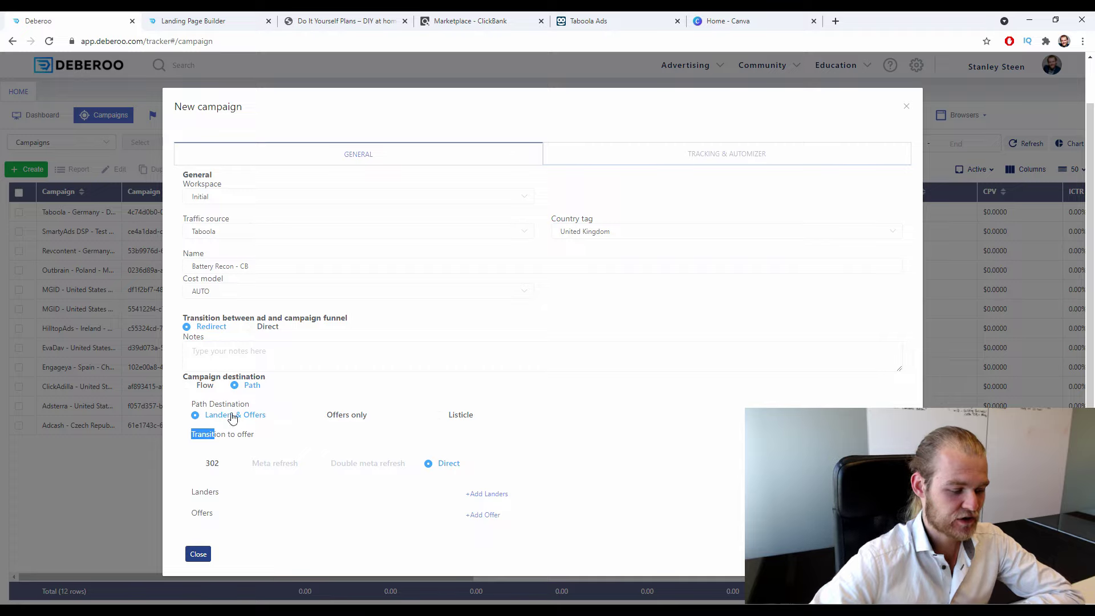
{"action": "left_click", "coordinate": [221, 466]}
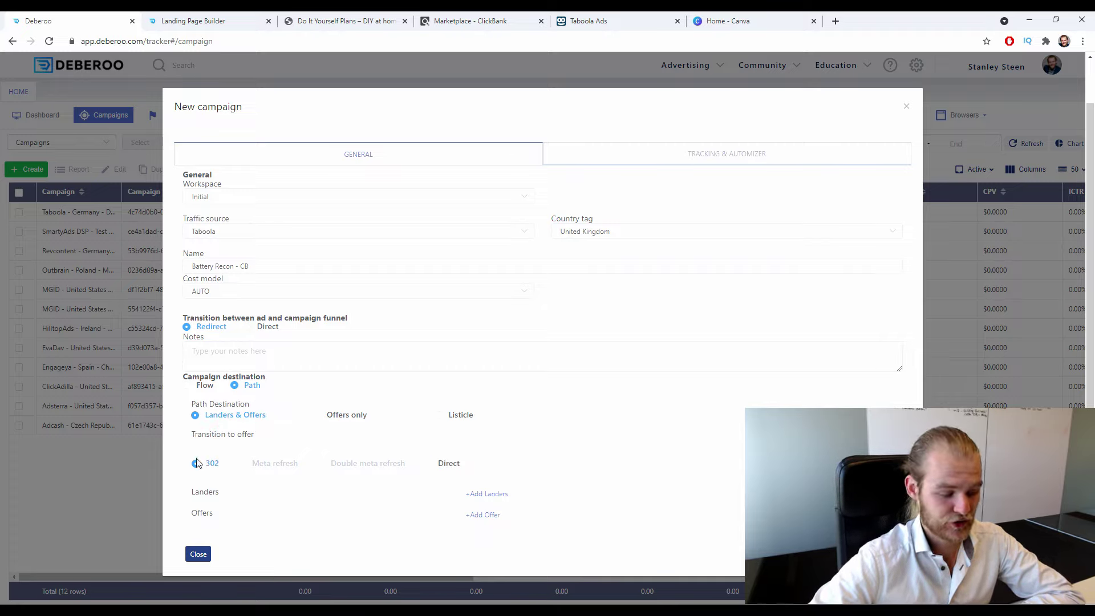
Add a lander and an offer entry to the campaign path, choosing United Kingdom - Battery Recon as the lander.
{"action": "left_click", "coordinate": [500, 494]}
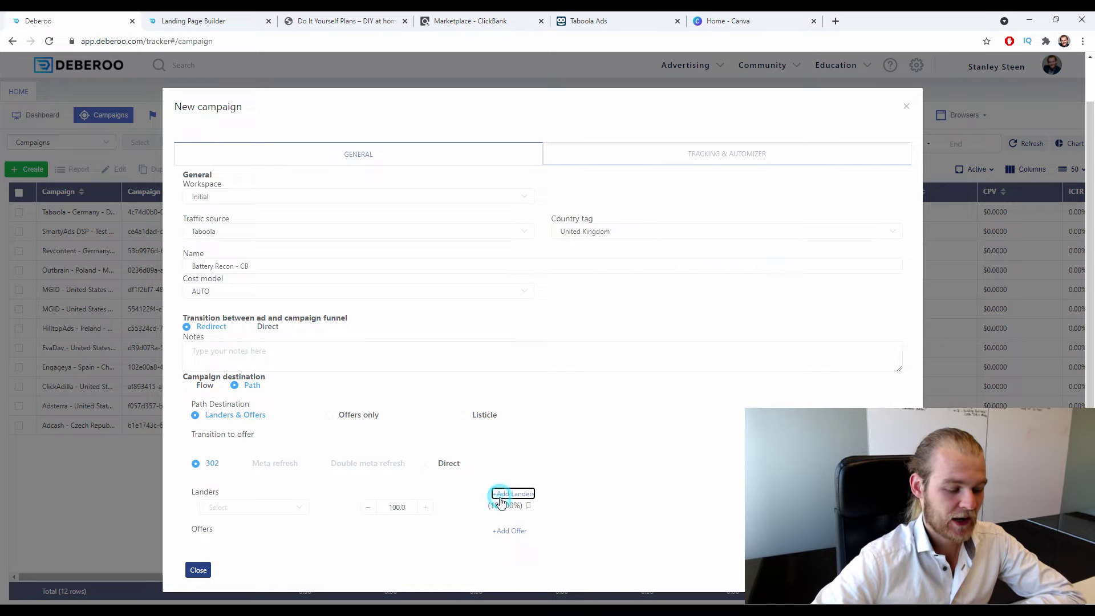
{"action": "left_click", "coordinate": [508, 531]}
{"action": "scroll", "coordinate": [623, 496], "scroll_direction": "down", "scroll_amount": 1}
{"action": "left_click", "coordinate": [301, 477]}
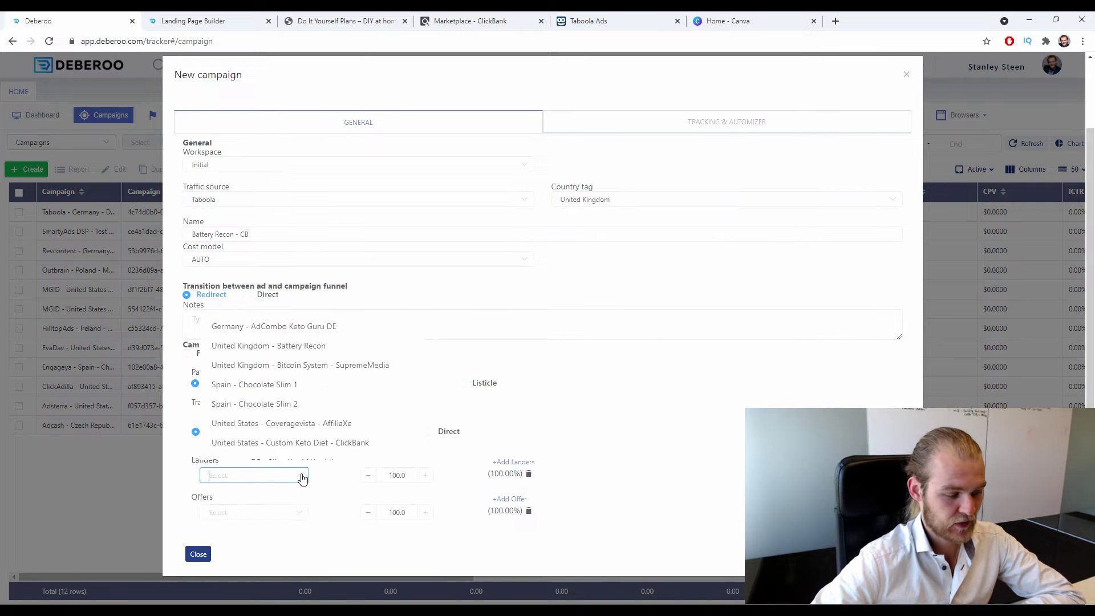
{"action": "left_click", "coordinate": [235, 346]}
Choose ClickBank - United Kingdom - Battery Recondition - CB as the path's offer and copy the resulting campaign URL.
{"action": "left_click", "coordinate": [282, 512]}
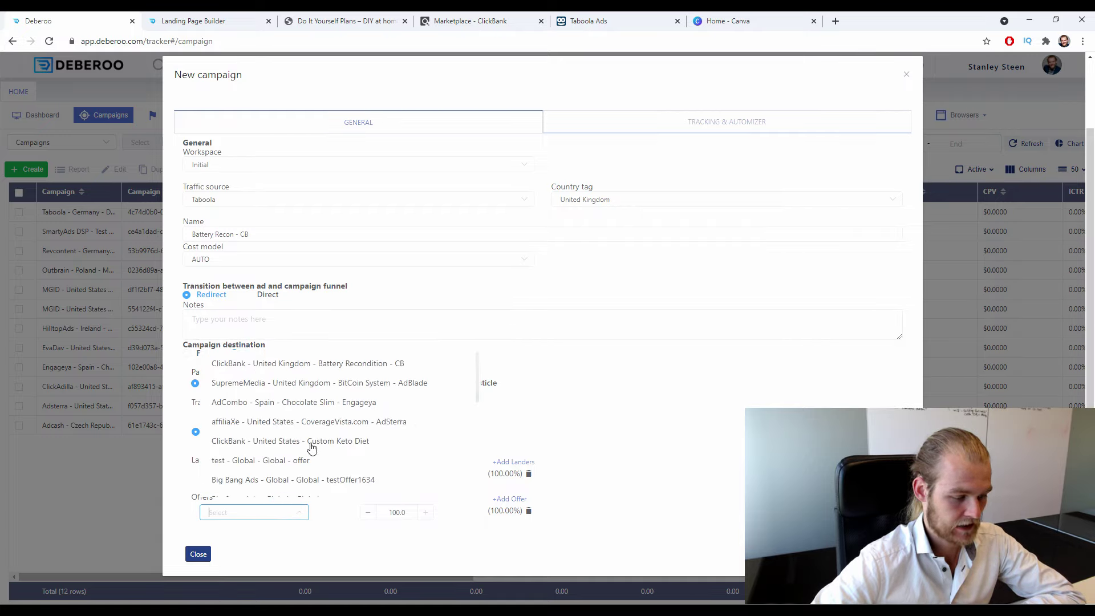
{"action": "scroll", "coordinate": [312, 451], "scroll_direction": "down", "scroll_amount": 10}
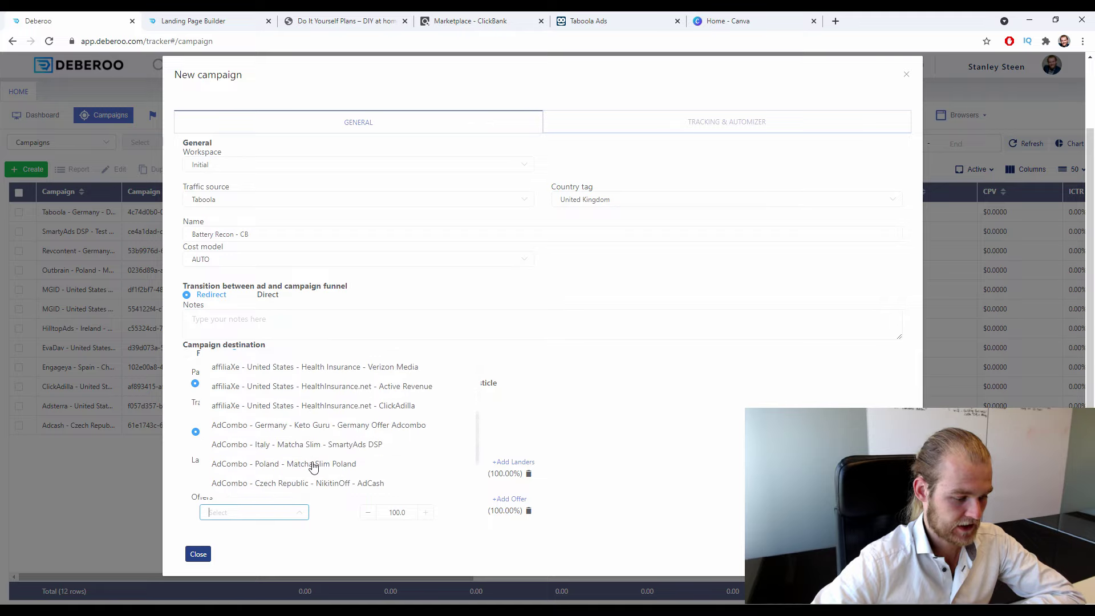
{"action": "scroll", "coordinate": [308, 456], "scroll_direction": "up", "scroll_amount": 10}
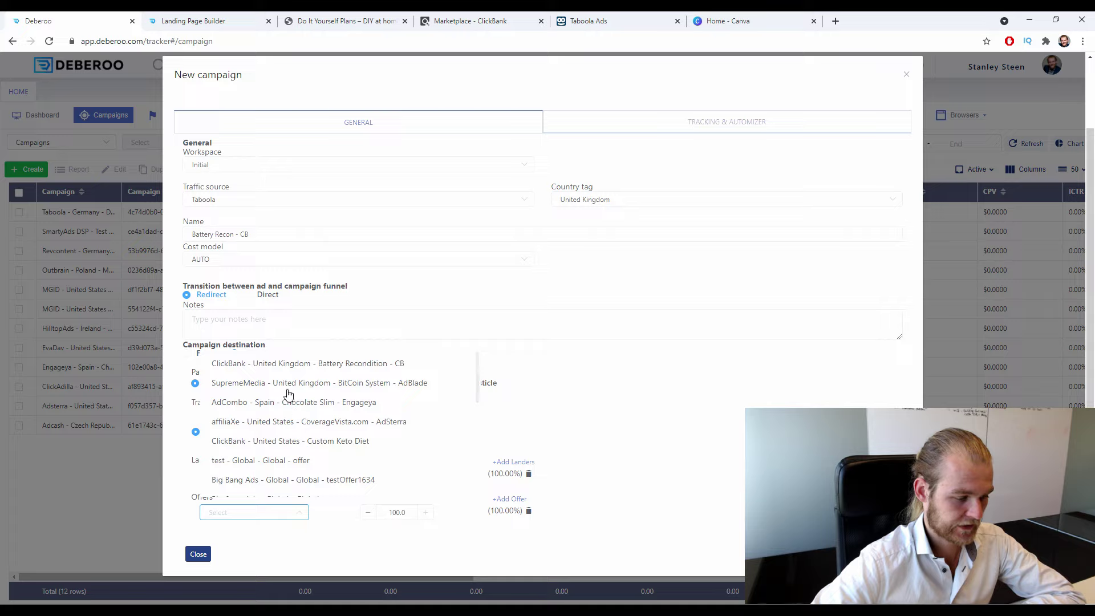
{"action": "left_click", "coordinate": [293, 364]}
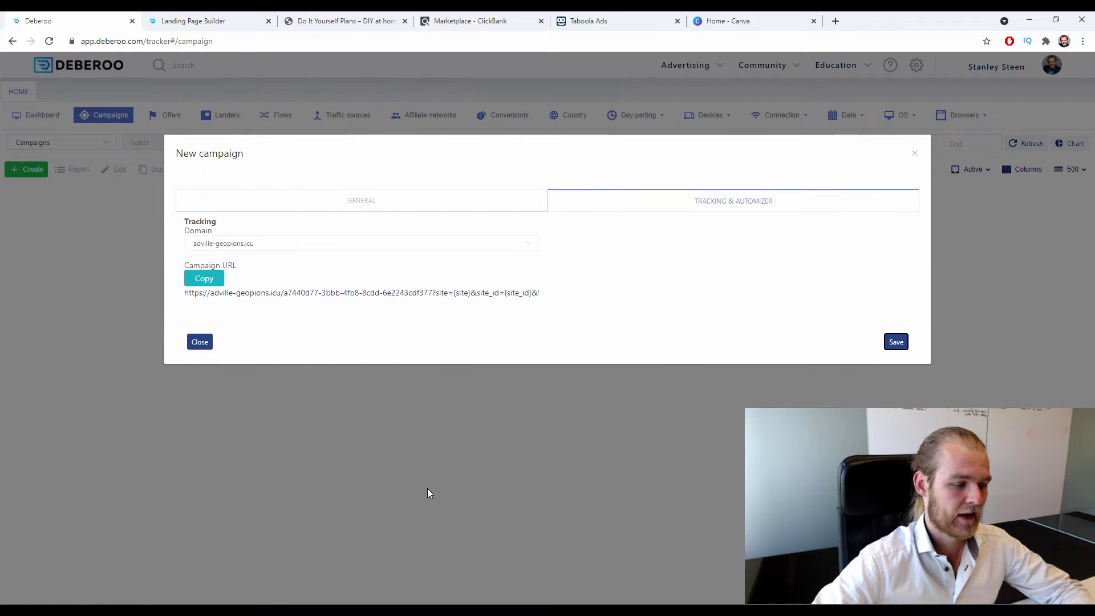
{"action": "left_click", "coordinate": [214, 280]}
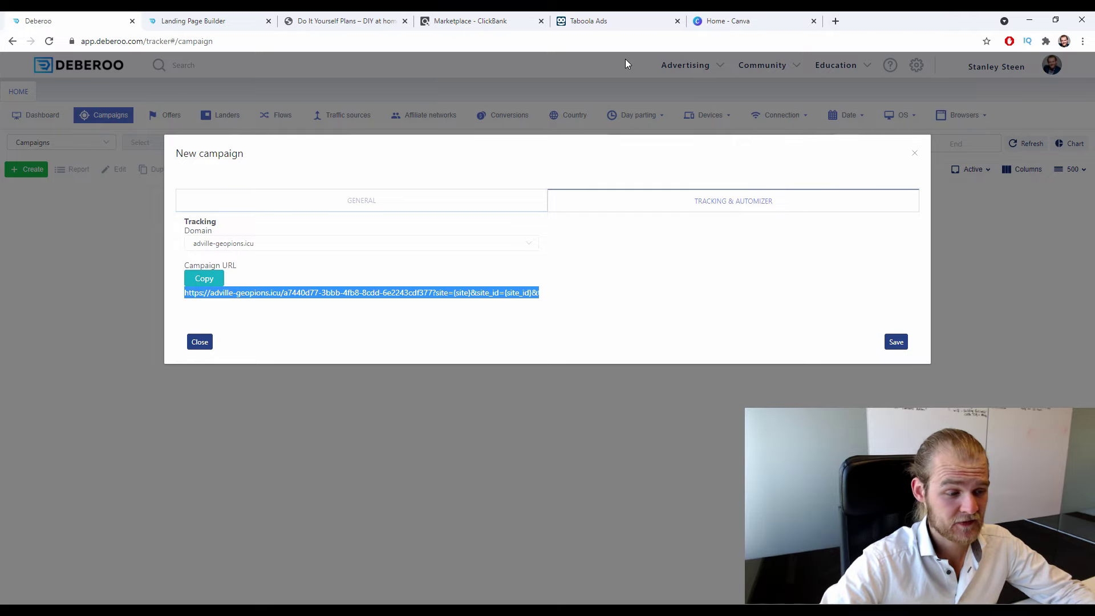
Switch to Taboola Ads and start creating a new campaign.
{"action": "left_click", "coordinate": [619, 21]}
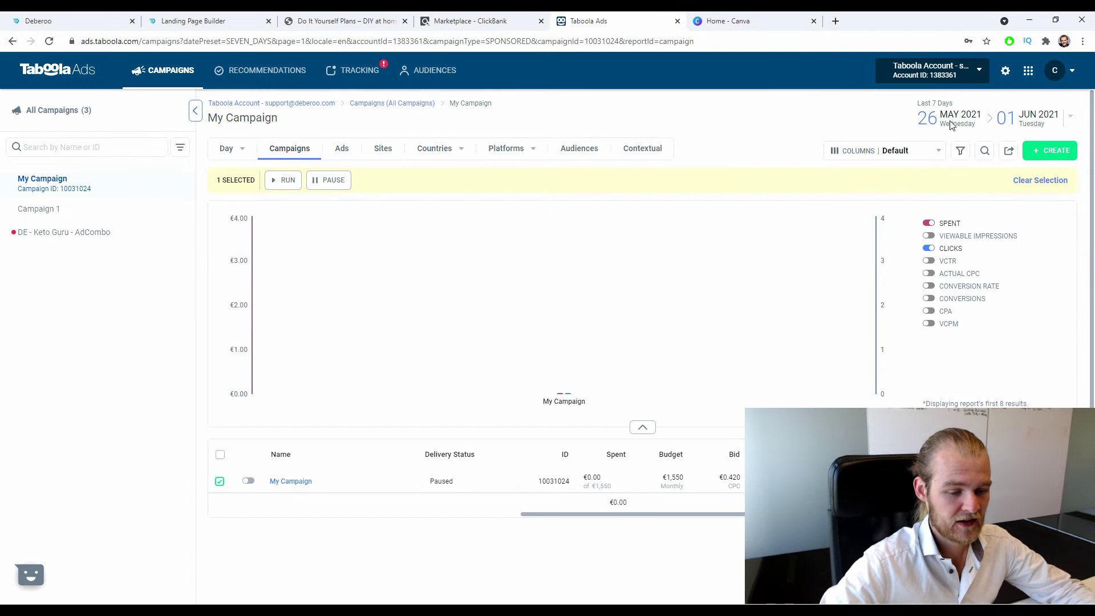
{"action": "left_click", "coordinate": [1052, 150]}
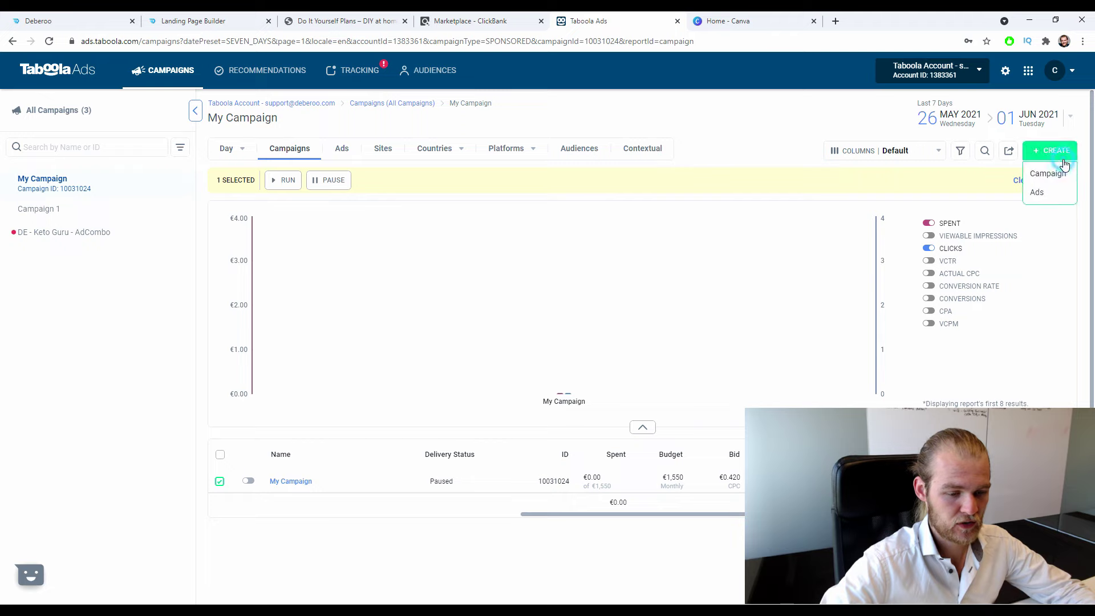
{"action": "left_click", "coordinate": [1054, 171]}
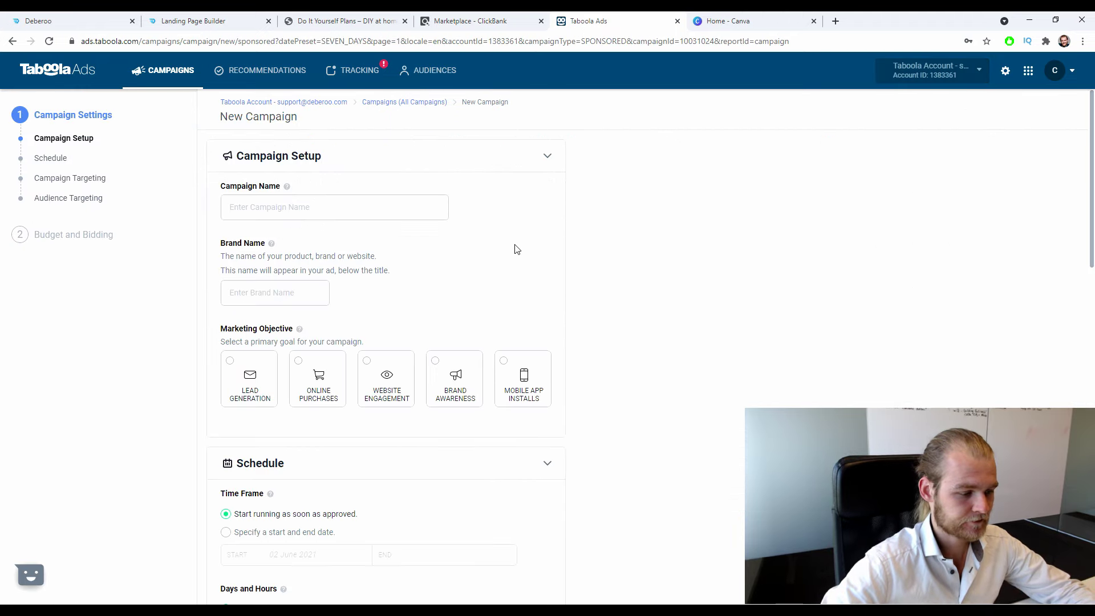
Name the Taboola campaign Battery Recon CB and set its brand name to Energy Efficiency.
{"action": "left_click", "coordinate": [364, 206]}
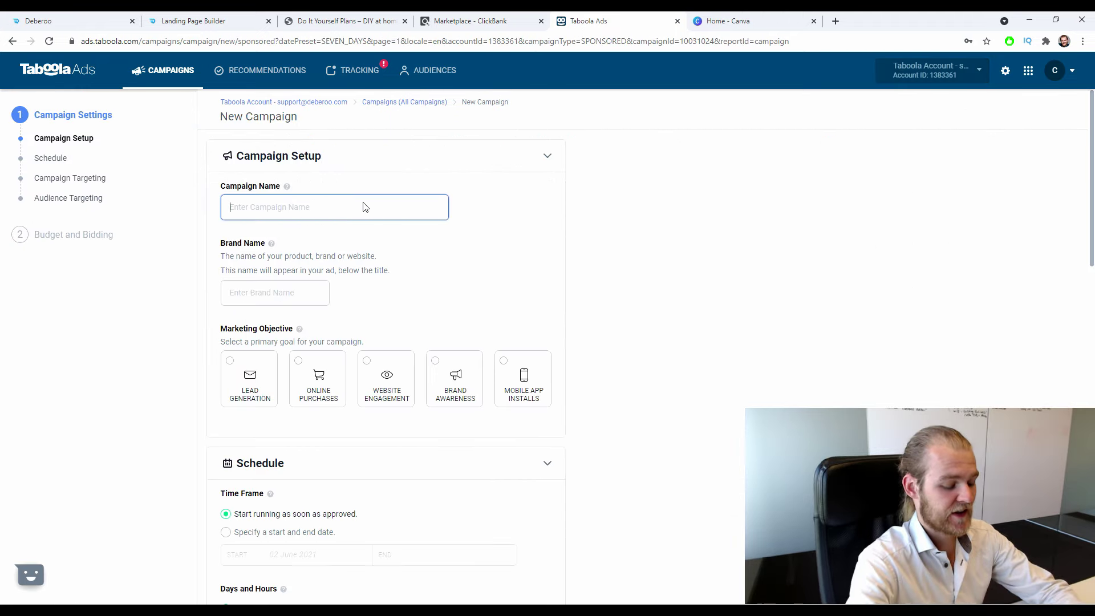
{"action": "type", "text": "Batte"}
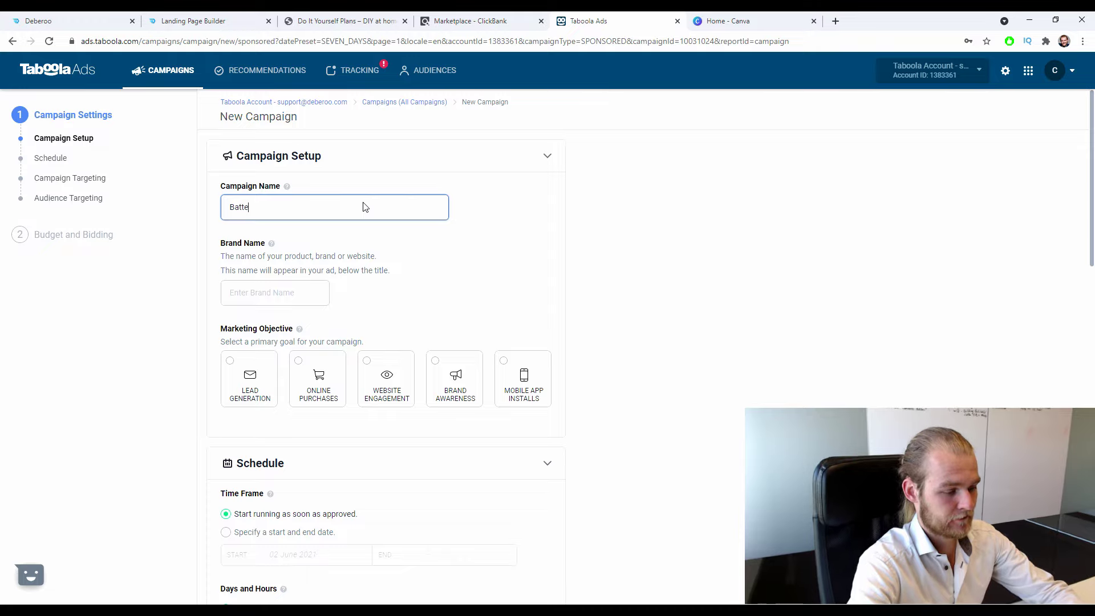
{"action": "type", "text": "ry Recon CB"}
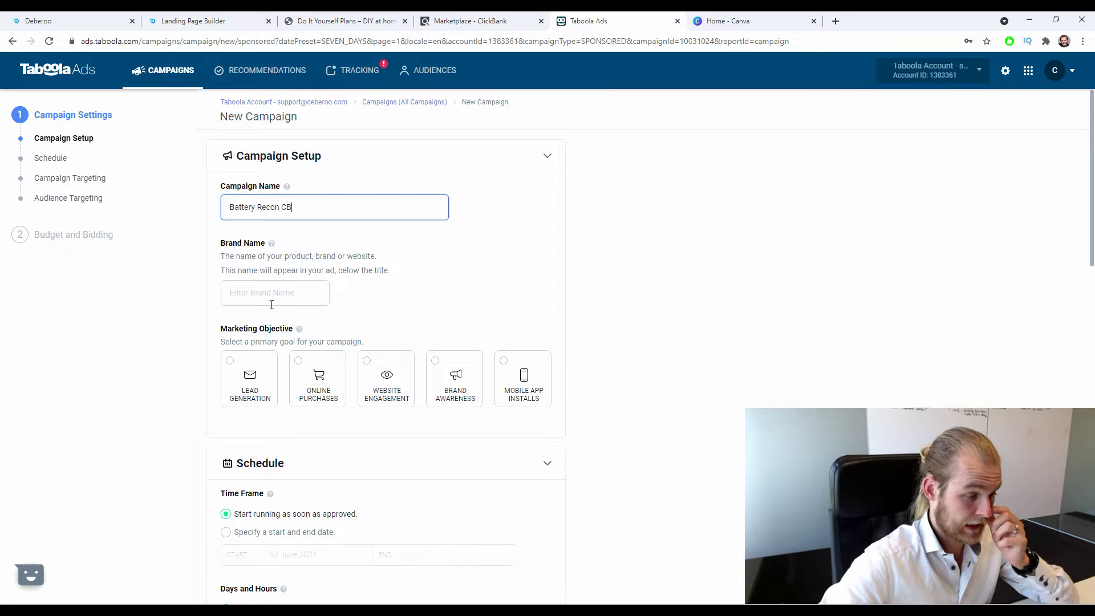
{"action": "left_click", "coordinate": [284, 292]}
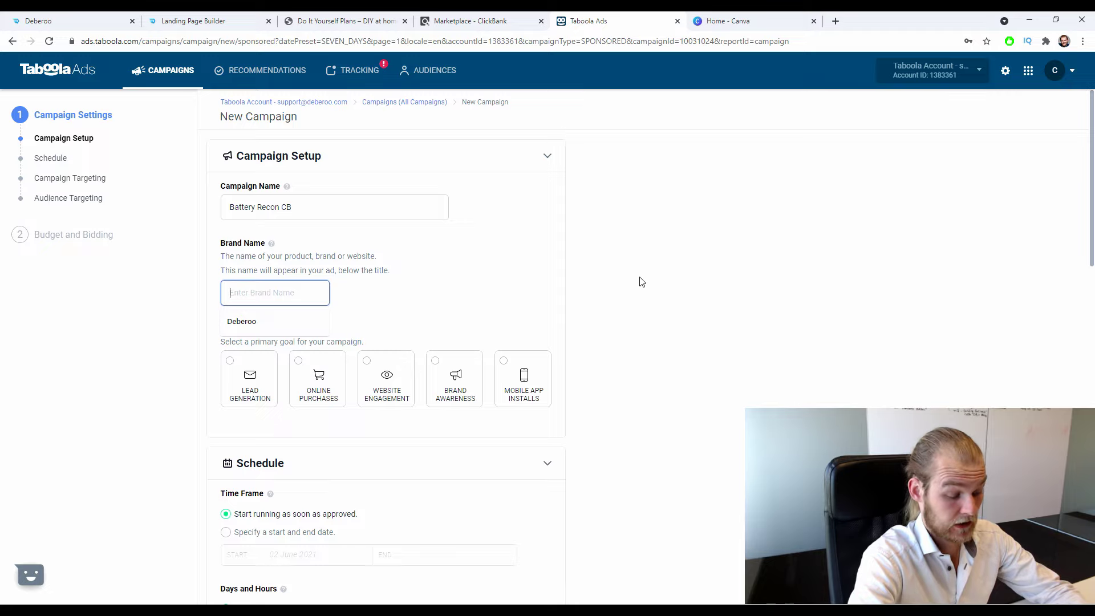
{"action": "type", "text": "Energy Efficiency"}
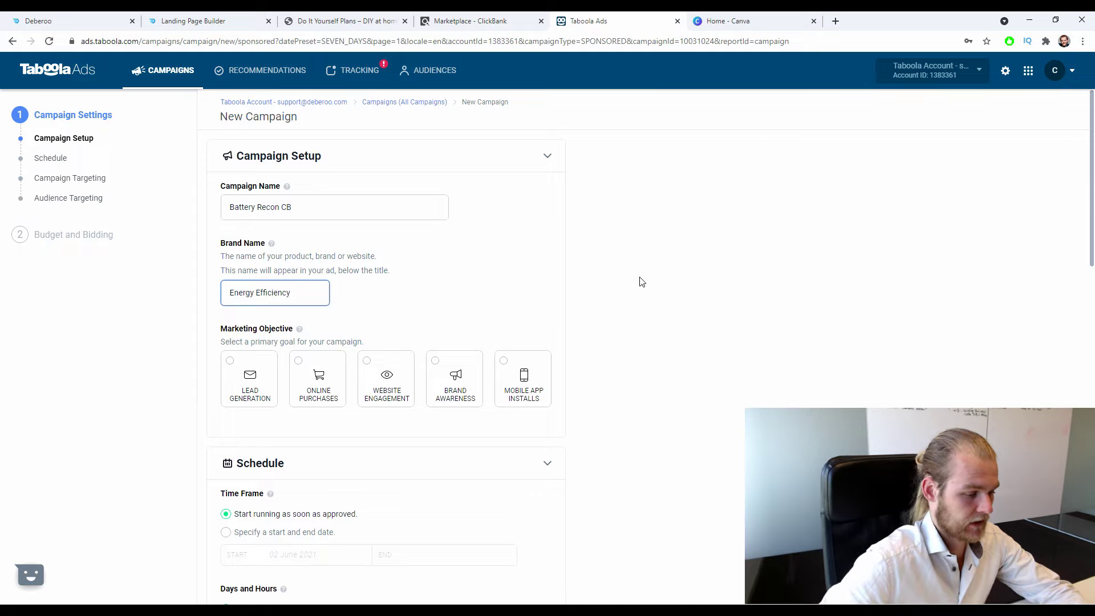
{"action": "left_click", "coordinate": [457, 272]}
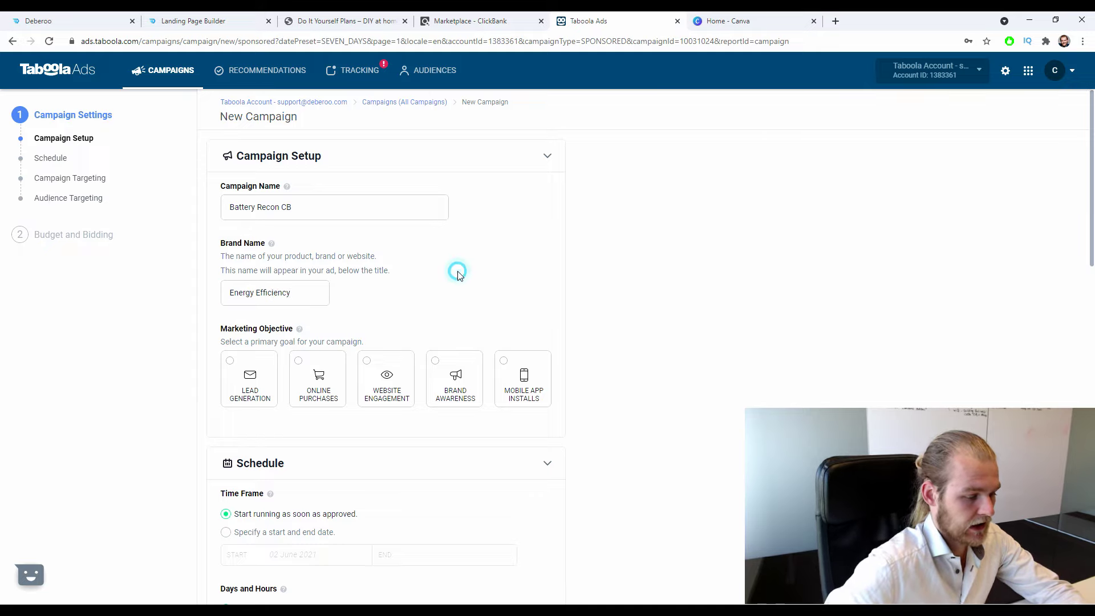
Set the campaign's marketing objective to Online Purchases.
{"action": "scroll", "coordinate": [392, 319], "scroll_direction": "down", "scroll_amount": 2}
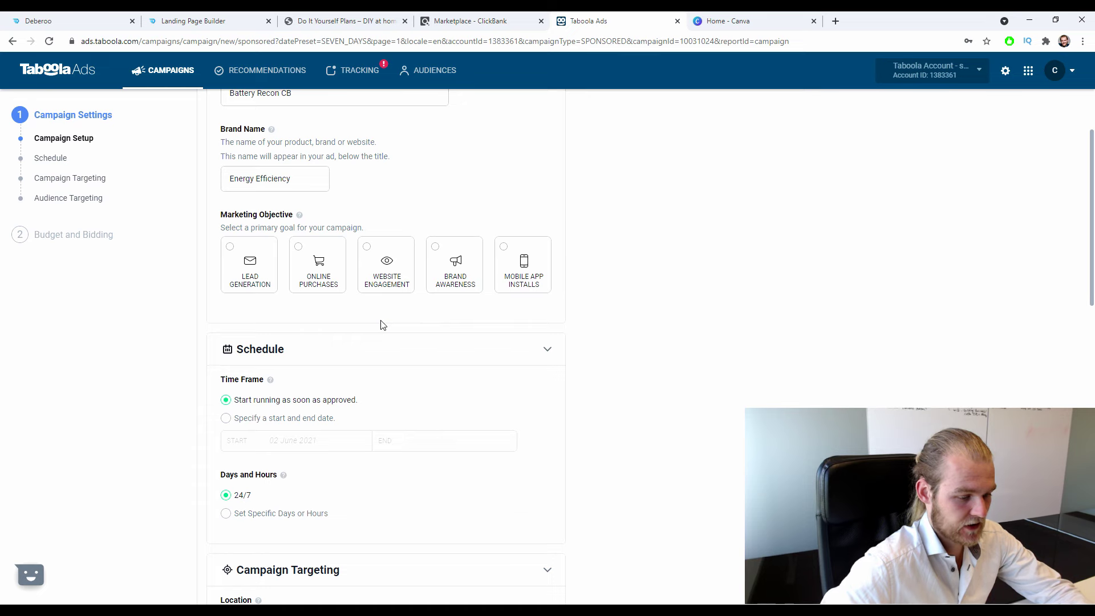
{"action": "left_click", "coordinate": [488, 19]}
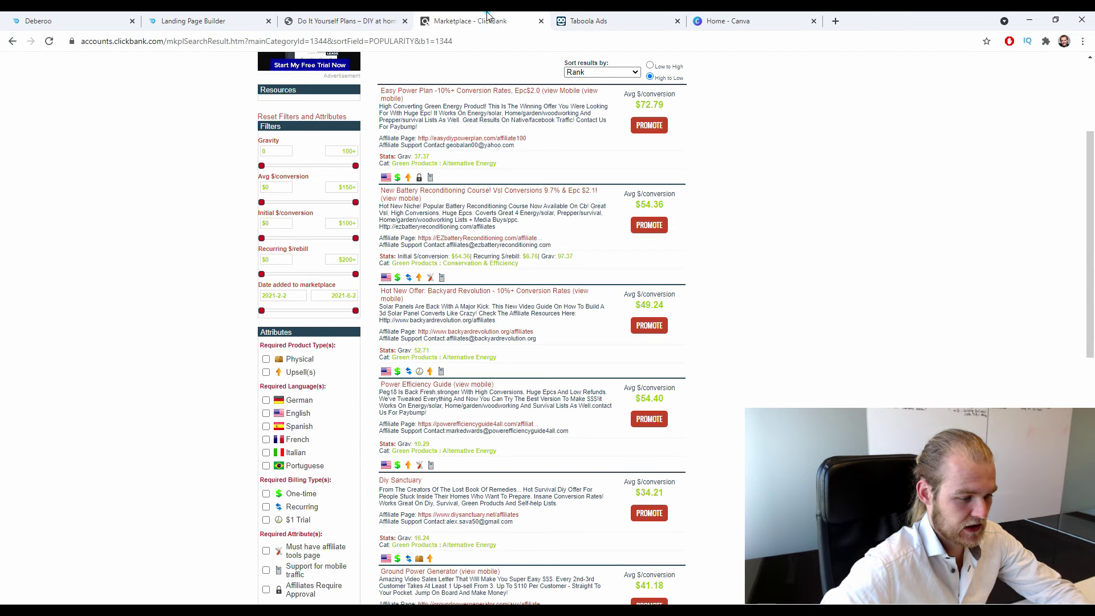
{"action": "left_click", "coordinate": [588, 21]}
{"action": "left_click", "coordinate": [318, 251]}
Schedule the campaign with a specified start date of 31 August 2021 and no end date.
{"action": "scroll", "coordinate": [615, 284], "scroll_direction": "down", "scroll_amount": 2}
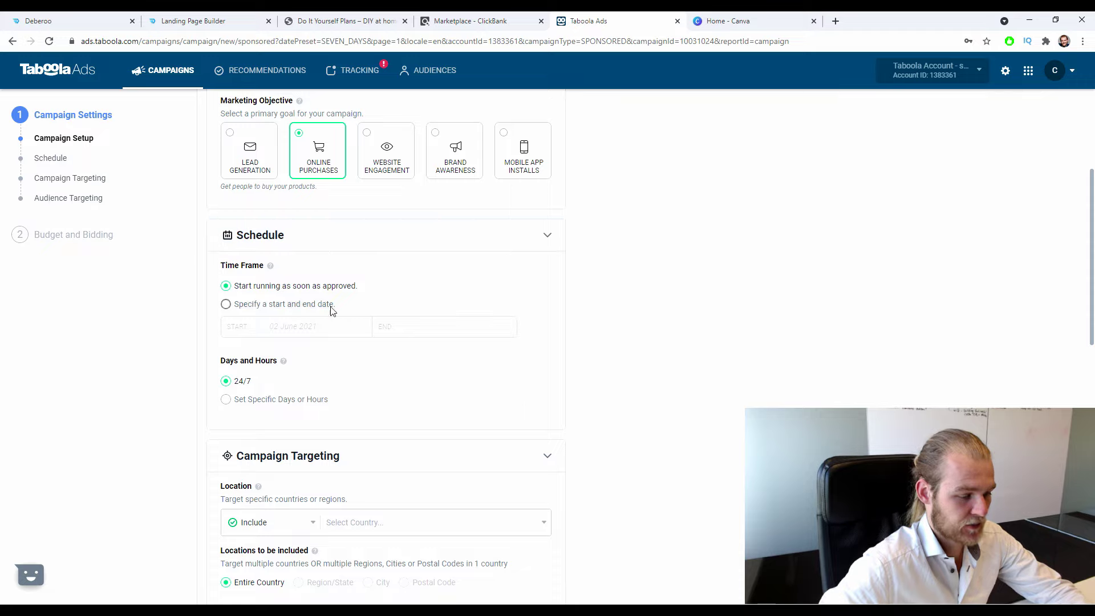
{"action": "left_click", "coordinate": [247, 306]}
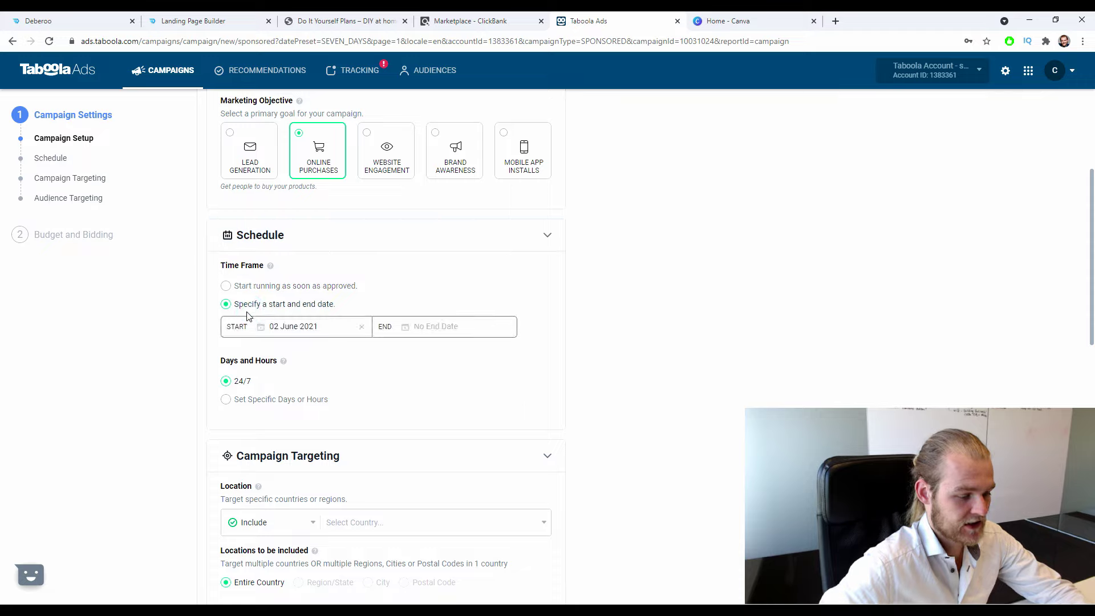
{"action": "left_click", "coordinate": [361, 326]}
{"action": "scroll", "coordinate": [332, 407], "scroll_direction": "down", "scroll_amount": 10}
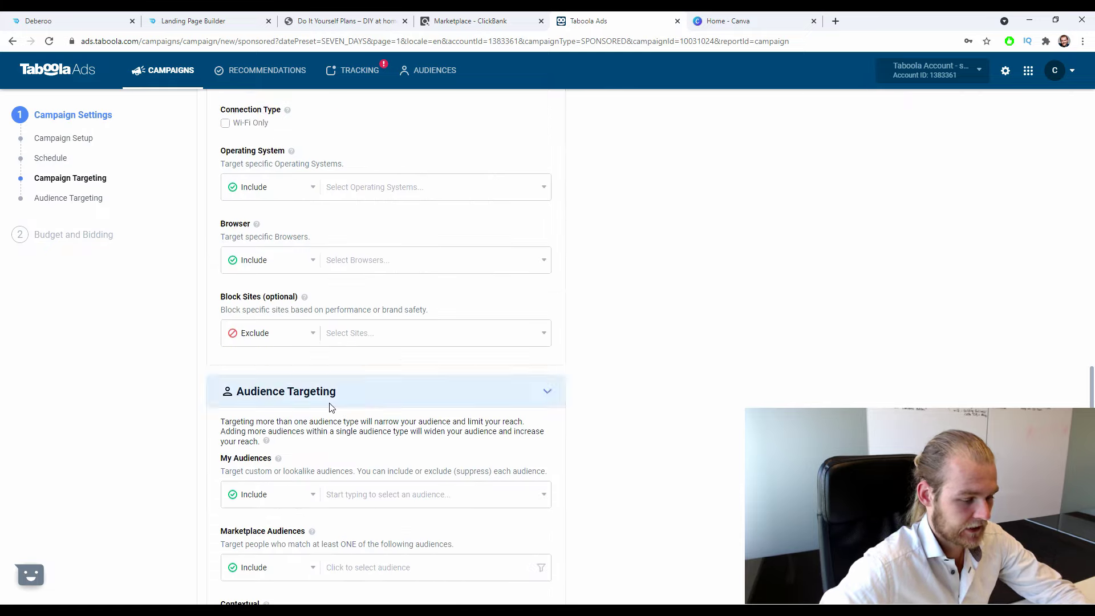
{"action": "scroll", "coordinate": [448, 345], "scroll_direction": "up", "scroll_amount": 7}
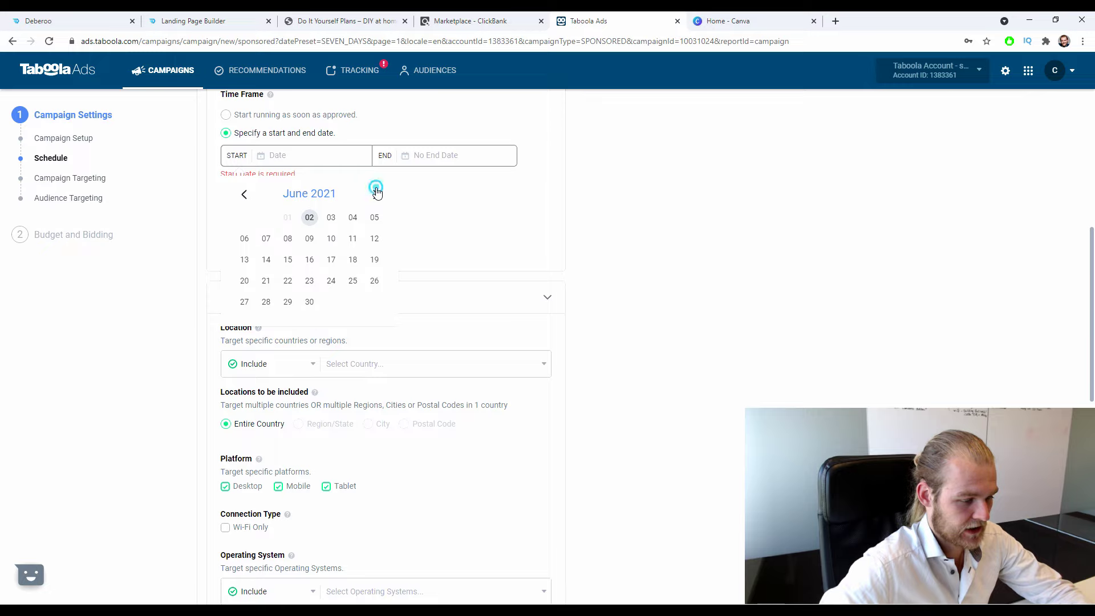
{"action": "left_click", "coordinate": [376, 193]}
{"action": "left_click", "coordinate": [377, 192]}
{"action": "left_click", "coordinate": [288, 302]}
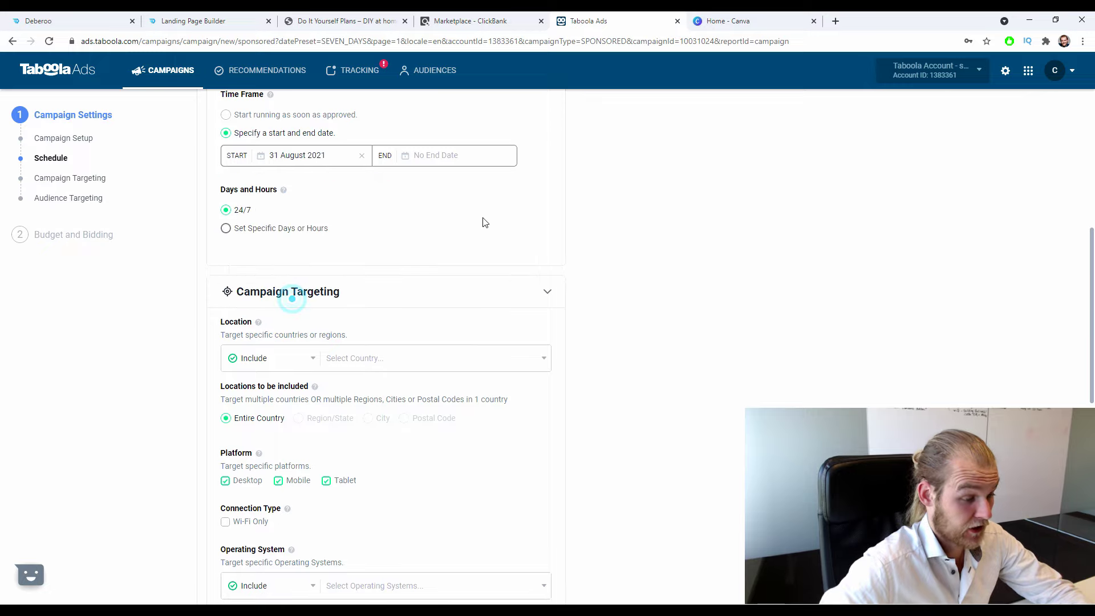
{"action": "scroll", "coordinate": [408, 258], "scroll_direction": "up", "scroll_amount": 1}
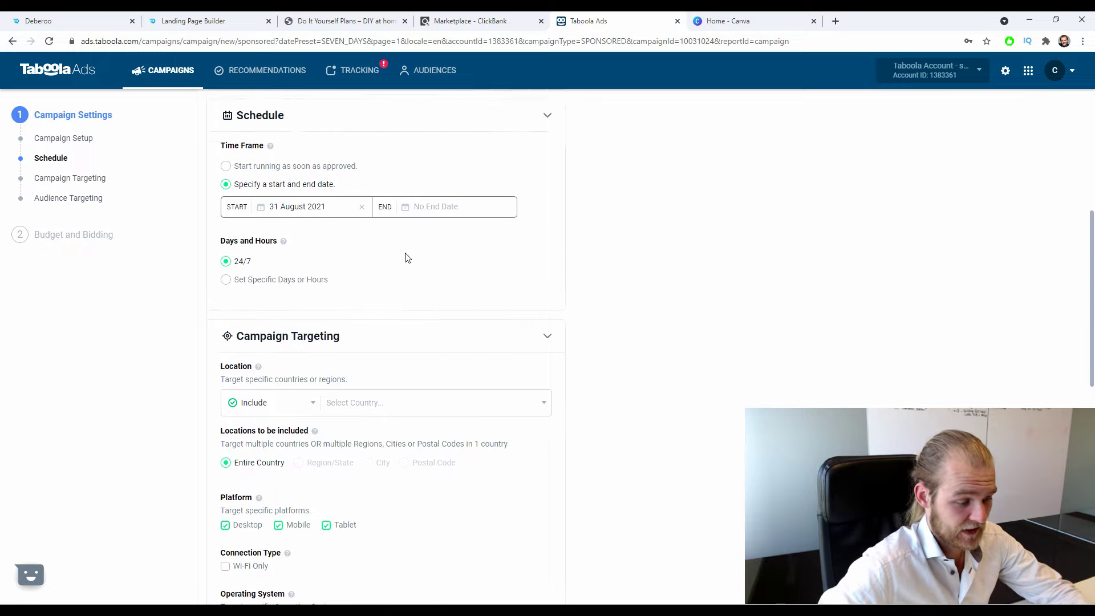
{"action": "scroll", "coordinate": [407, 258], "scroll_direction": "up", "scroll_amount": 1}
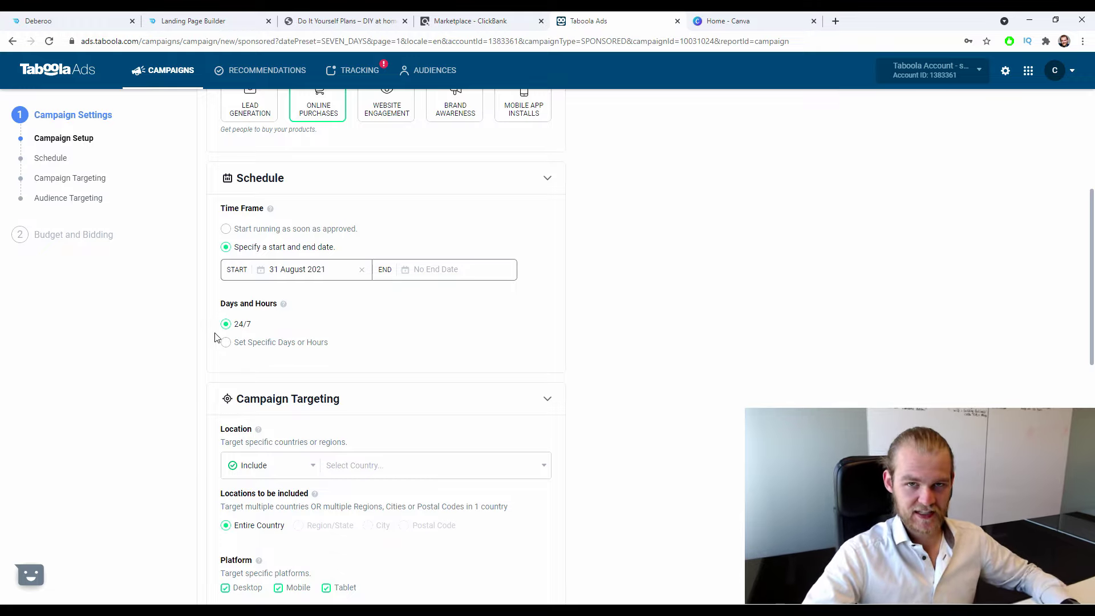
{"action": "left_click", "coordinate": [255, 343]}
{"action": "scroll", "coordinate": [217, 320], "scroll_direction": "down", "scroll_amount": 4}
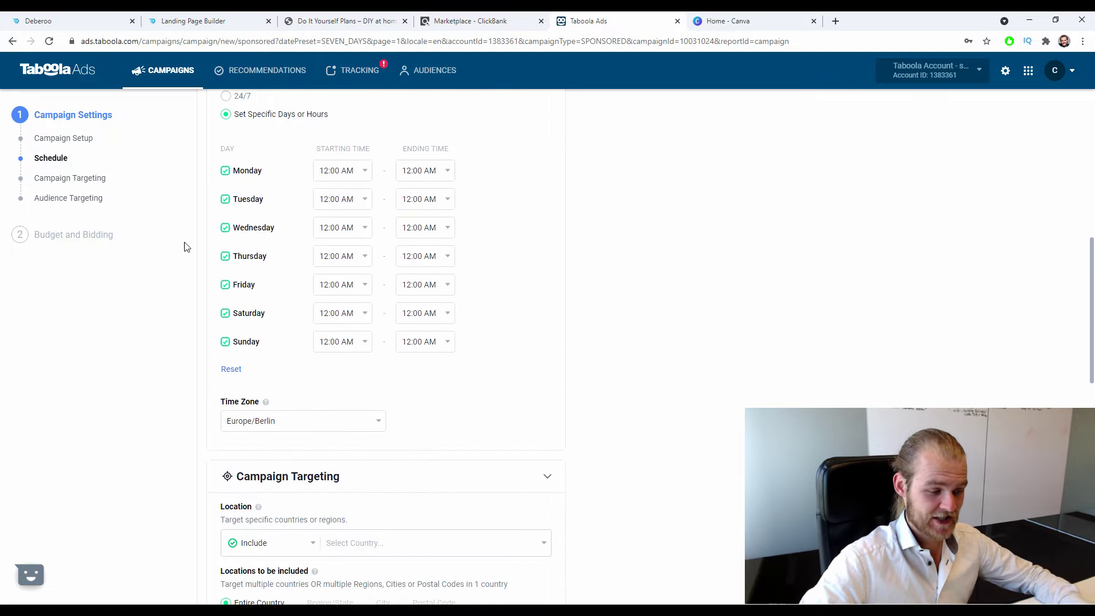
{"action": "scroll", "coordinate": [251, 316], "scroll_direction": "up", "scroll_amount": 4}
{"action": "left_click", "coordinate": [231, 320]}
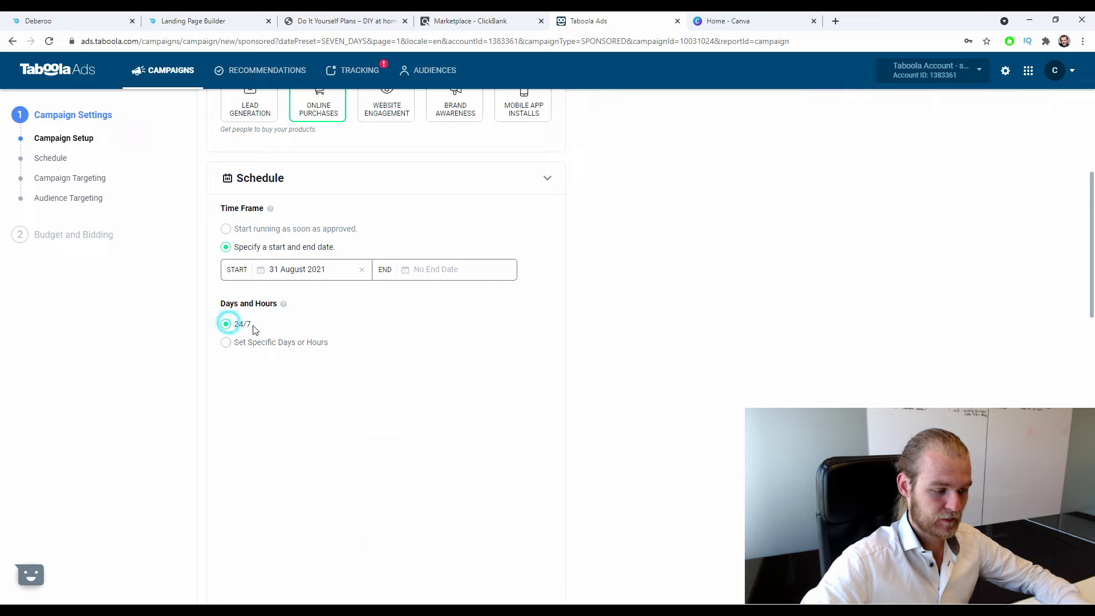
Include United Kingdom as the targeted country in the campaign's location settings.
{"action": "scroll", "coordinate": [285, 325], "scroll_direction": "down", "scroll_amount": 1}
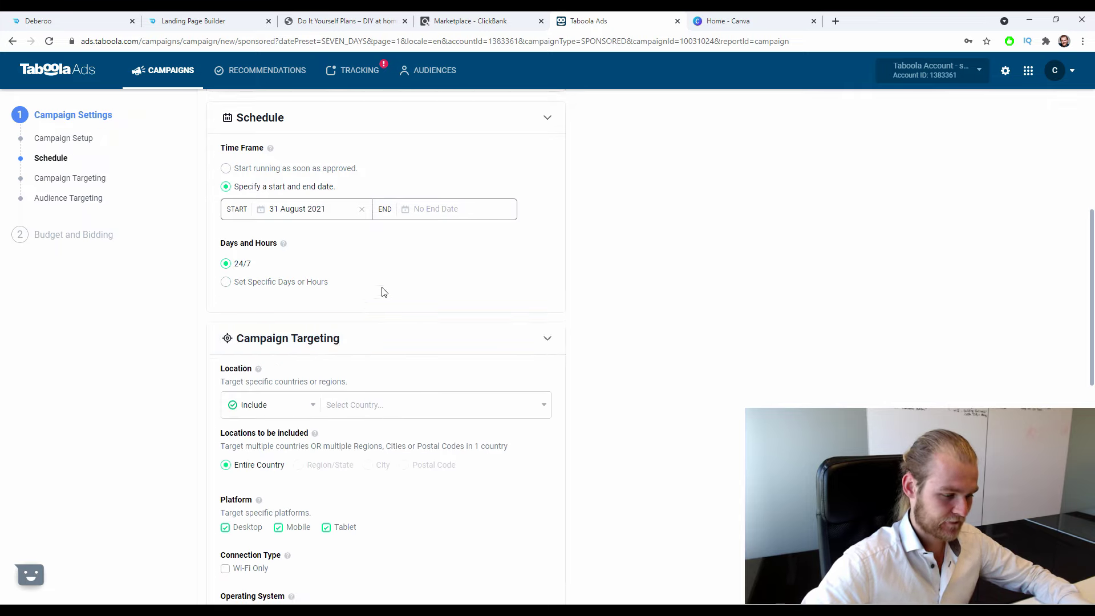
{"action": "scroll", "coordinate": [466, 280], "scroll_direction": "down", "scroll_amount": 2}
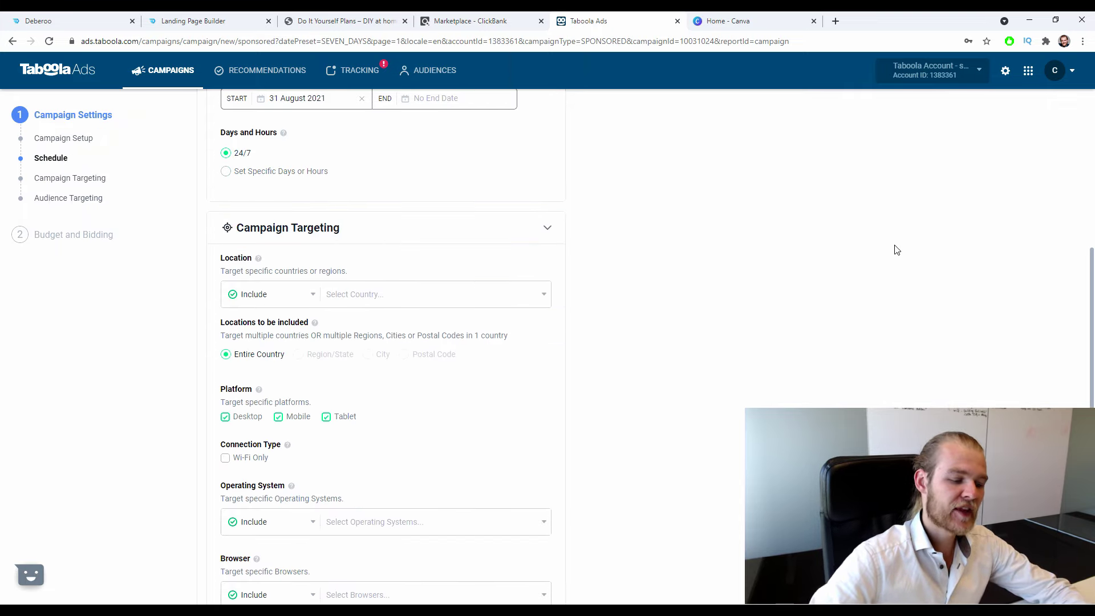
{"action": "key", "text": "Caps_Lock"}
{"action": "key", "text": "Caps_Lock"}
{"action": "left_click", "coordinate": [428, 293]}
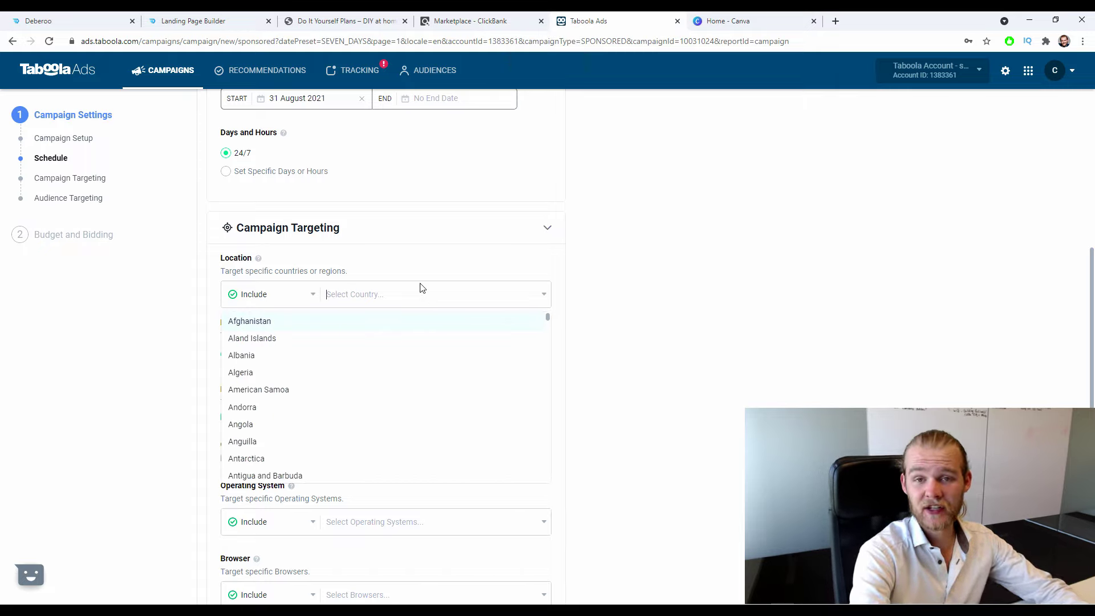
{"action": "type", "text": "unit"}
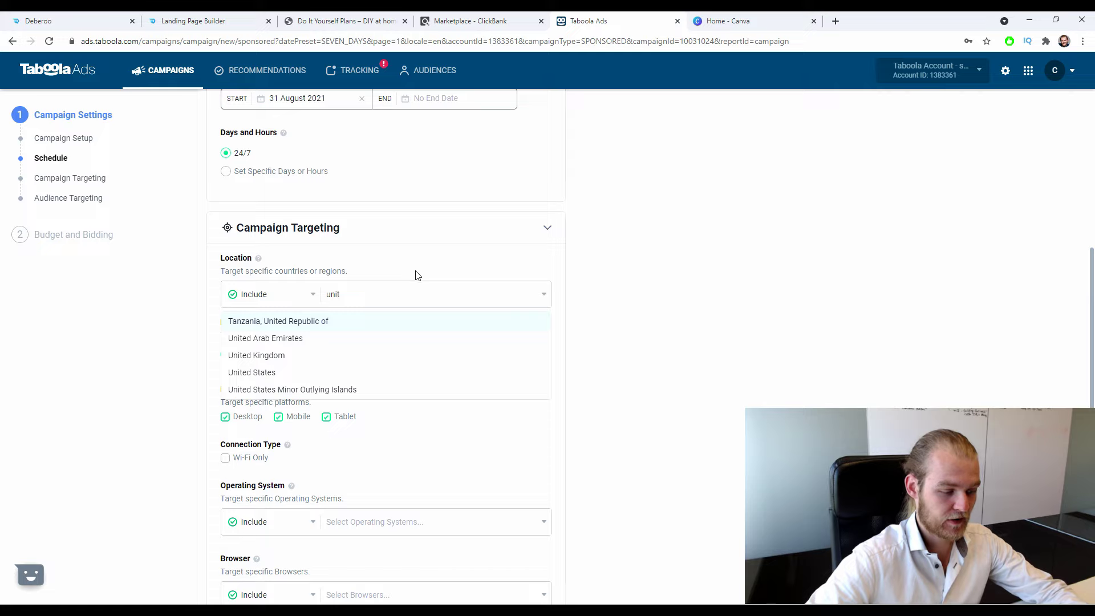
{"action": "left_click", "coordinate": [251, 354]}
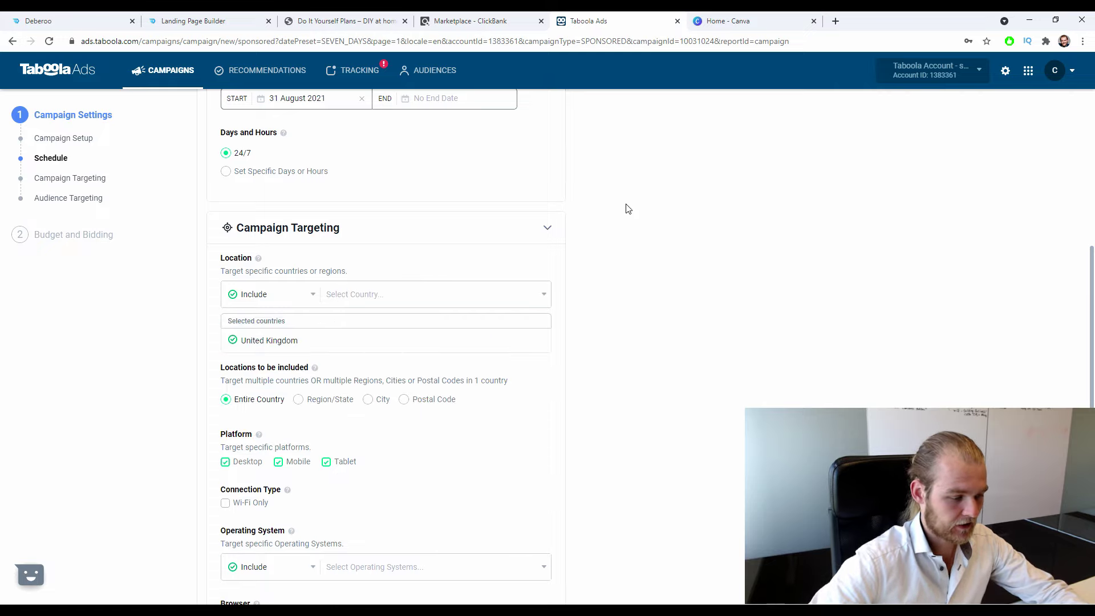
{"action": "scroll", "coordinate": [627, 208], "scroll_direction": "down", "scroll_amount": 2}
{"action": "scroll", "coordinate": [633, 207], "scroll_direction": "up", "scroll_amount": 1}
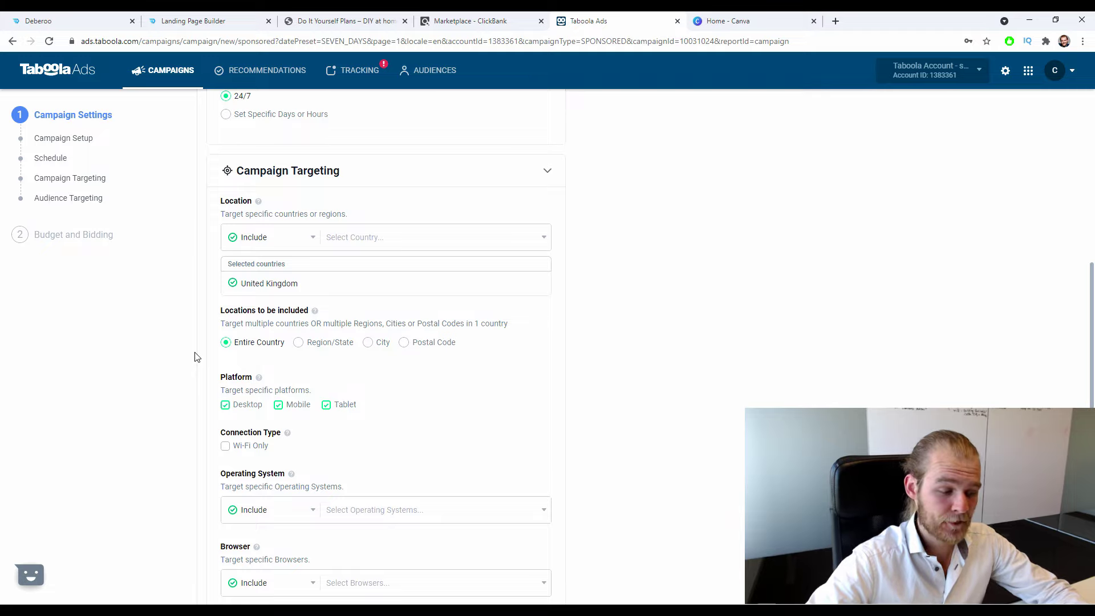
{"action": "left_click", "coordinate": [299, 342]}
{"action": "left_click", "coordinate": [292, 365]}
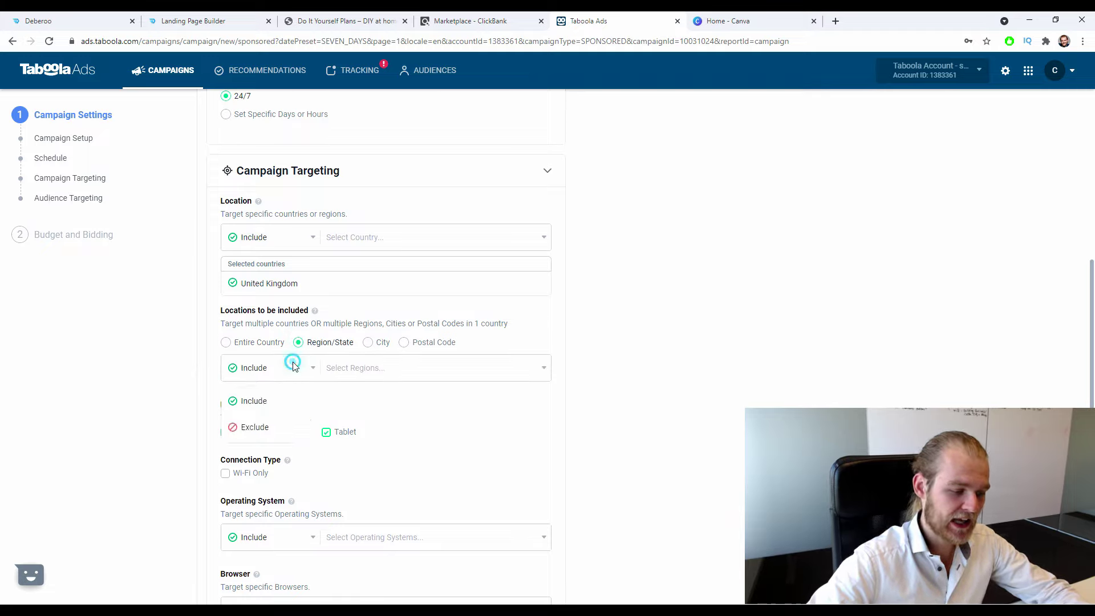
{"action": "left_click", "coordinate": [317, 348]}
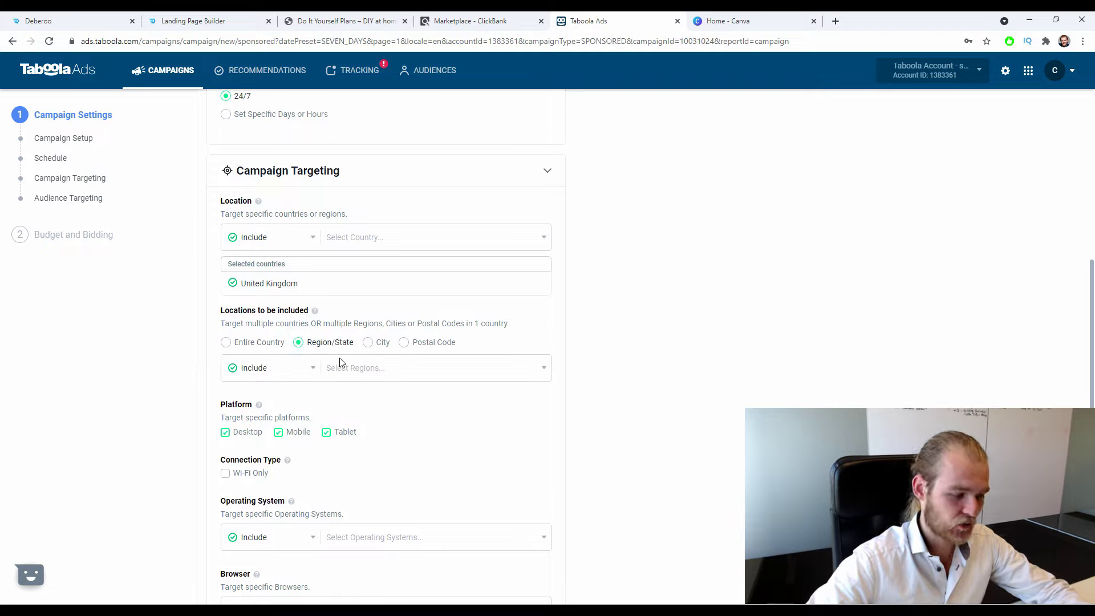
{"action": "left_click", "coordinate": [381, 343]}
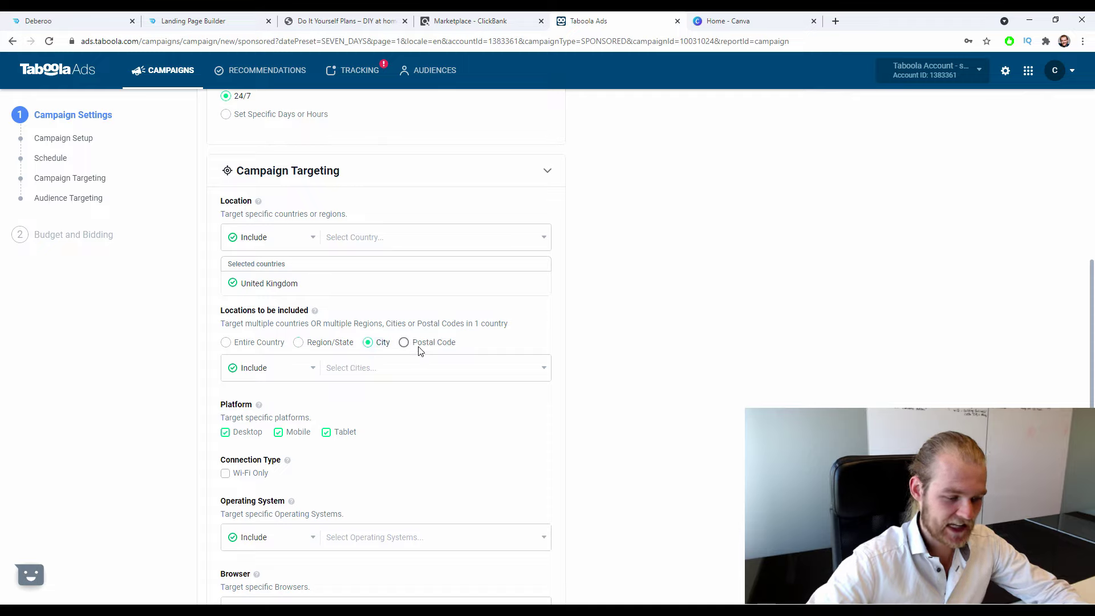
{"action": "left_click", "coordinate": [405, 342]}
{"action": "left_click", "coordinate": [279, 342]}
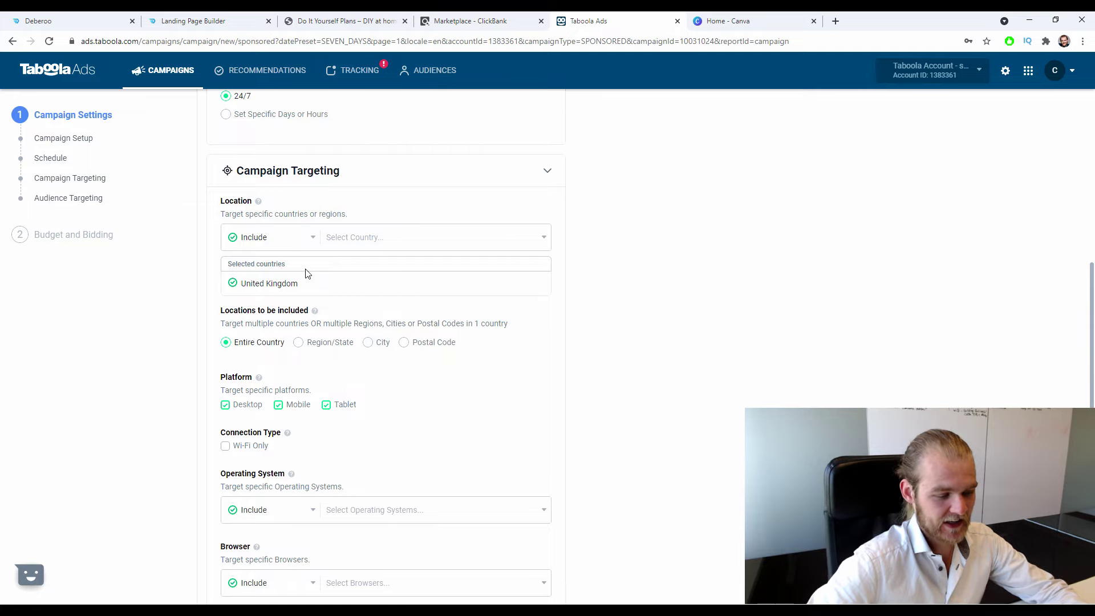
Limit the campaign's platform targeting to Desktop, leaving out Mobile and Tablet.
{"action": "scroll", "coordinate": [307, 272], "scroll_direction": "down", "scroll_amount": 1}
{"action": "scroll", "coordinate": [307, 272], "scroll_direction": "down", "scroll_amount": 3}
{"action": "scroll", "coordinate": [304, 273], "scroll_direction": "up", "scroll_amount": 1}
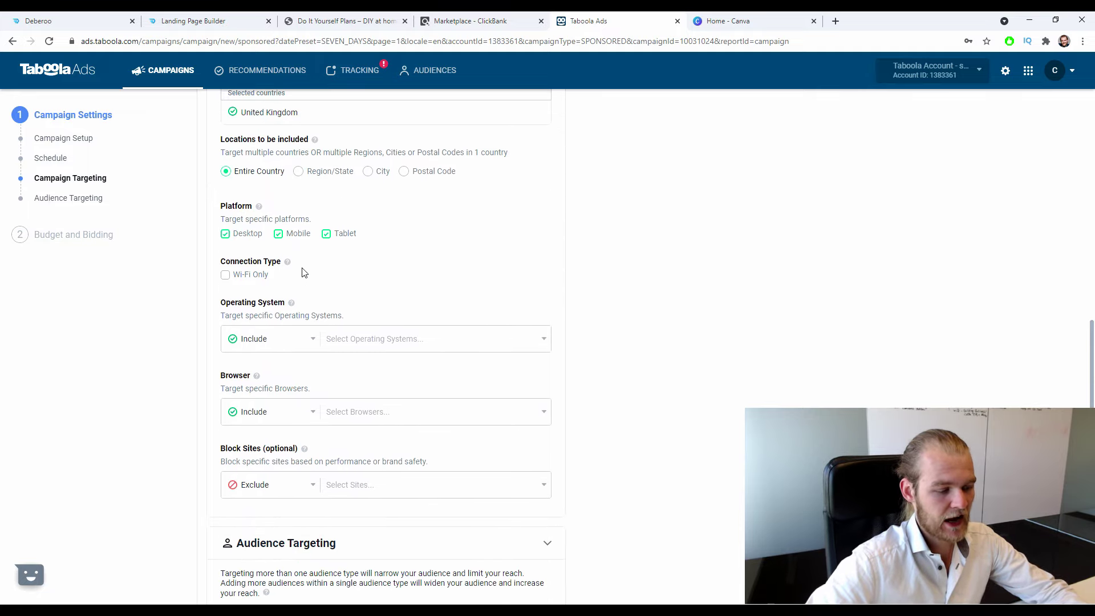
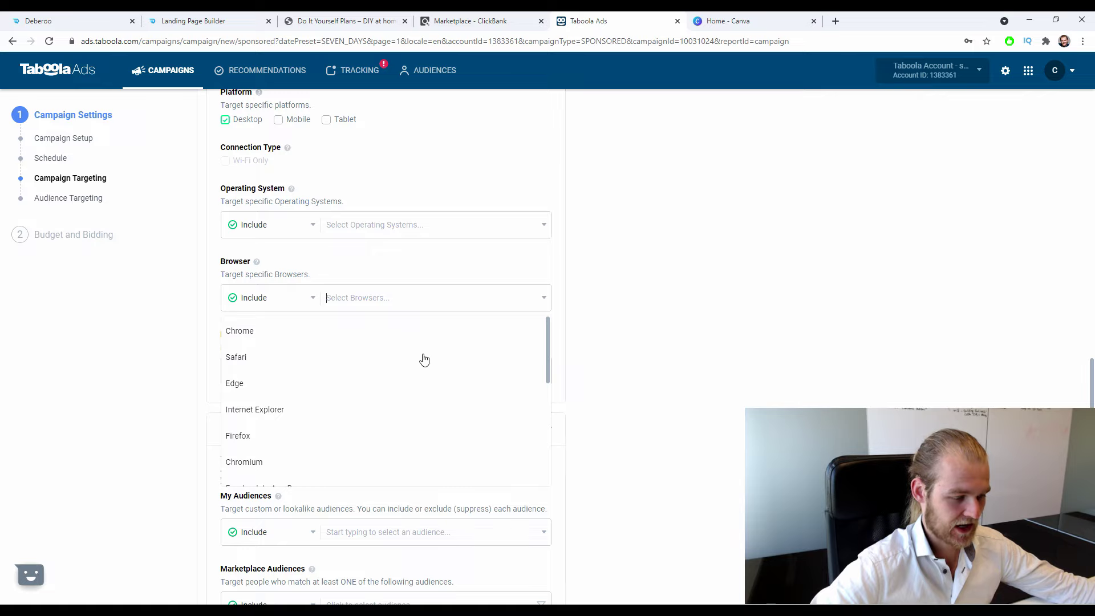
Examine which browsers can be targeted and which sites can be blocked in the campaign targeting settings.
{"action": "left_click_drag", "start_coordinate": [785, 313], "coordinate": [931, 293]}
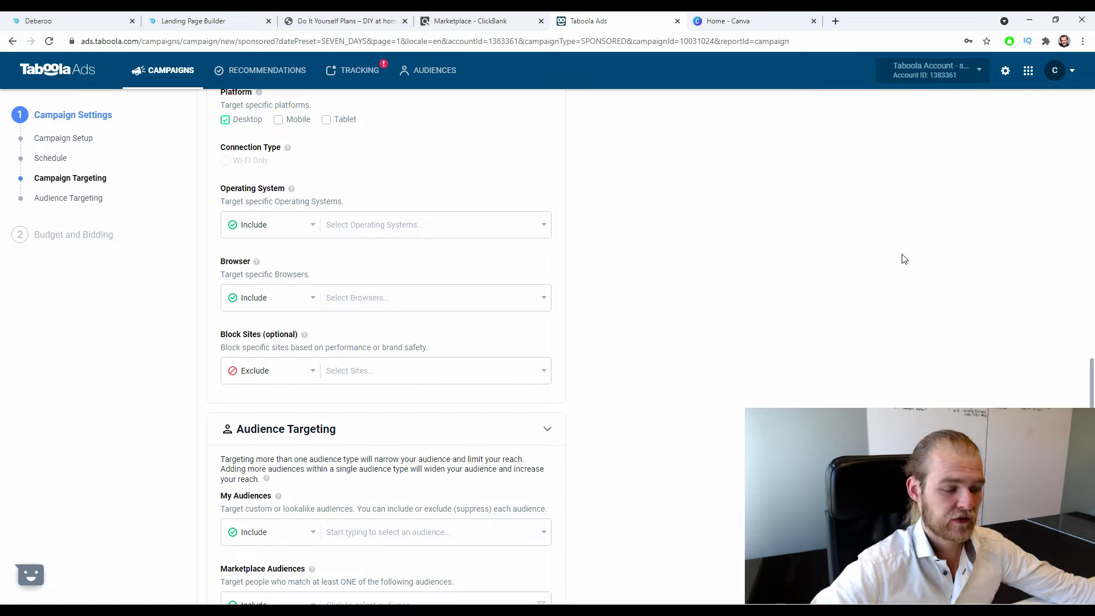
{"action": "left_click", "coordinate": [542, 299]}
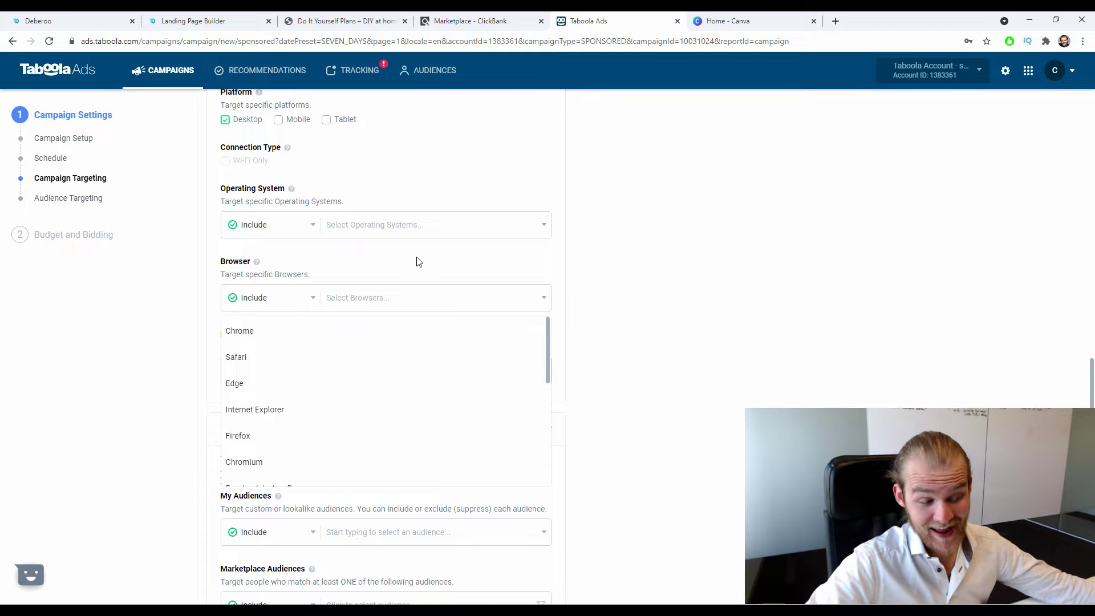
{"action": "scroll", "coordinate": [443, 256], "scroll_direction": "down", "scroll_amount": 4}
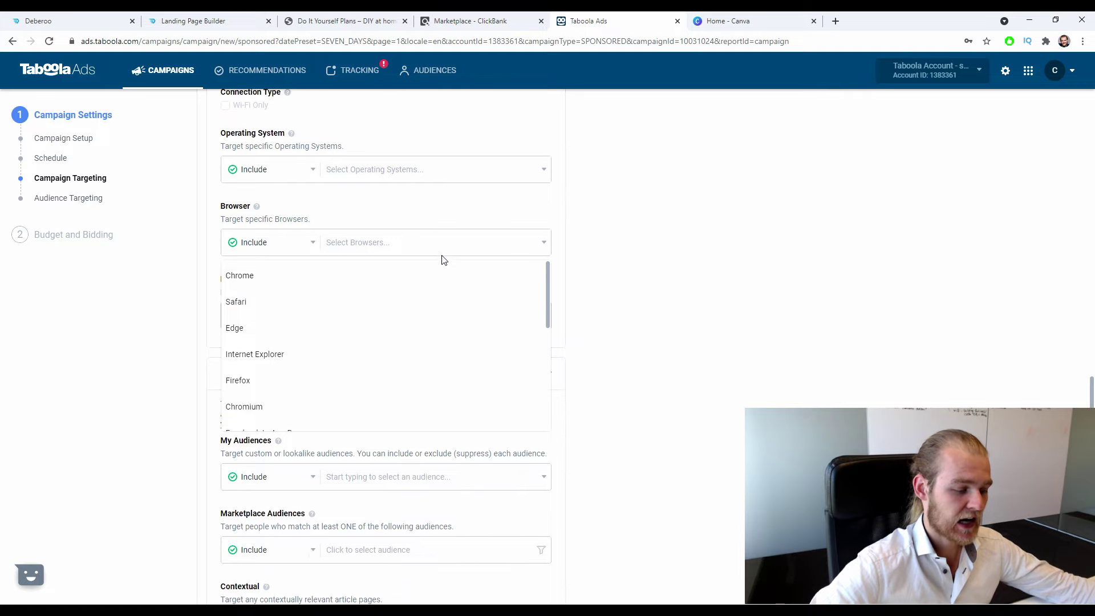
{"action": "scroll", "coordinate": [450, 269], "scroll_direction": "up", "scroll_amount": 2}
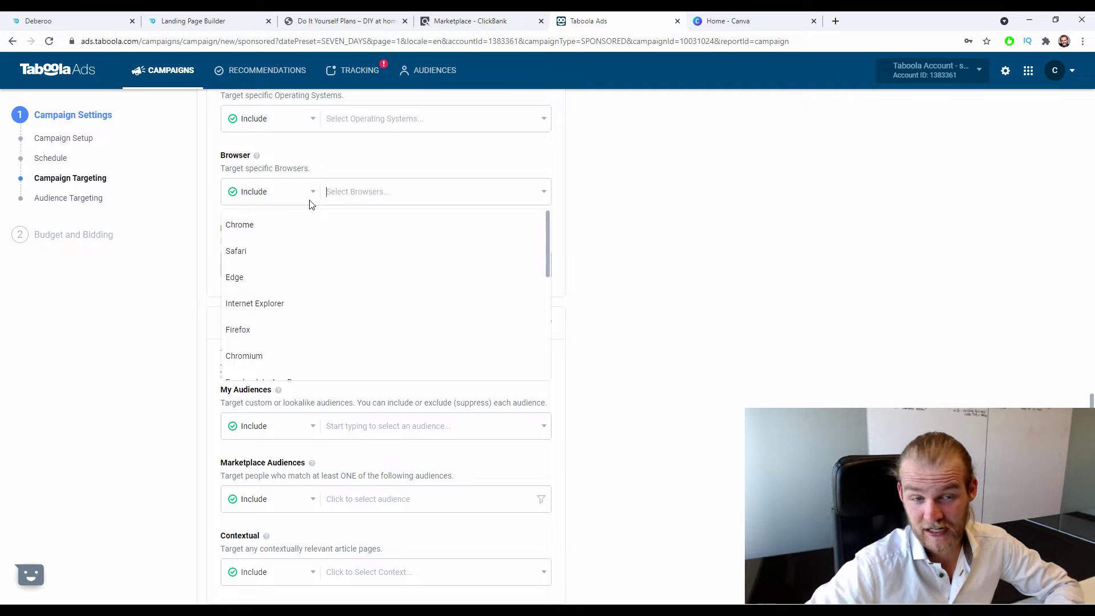
{"action": "left_click", "coordinate": [643, 280]}
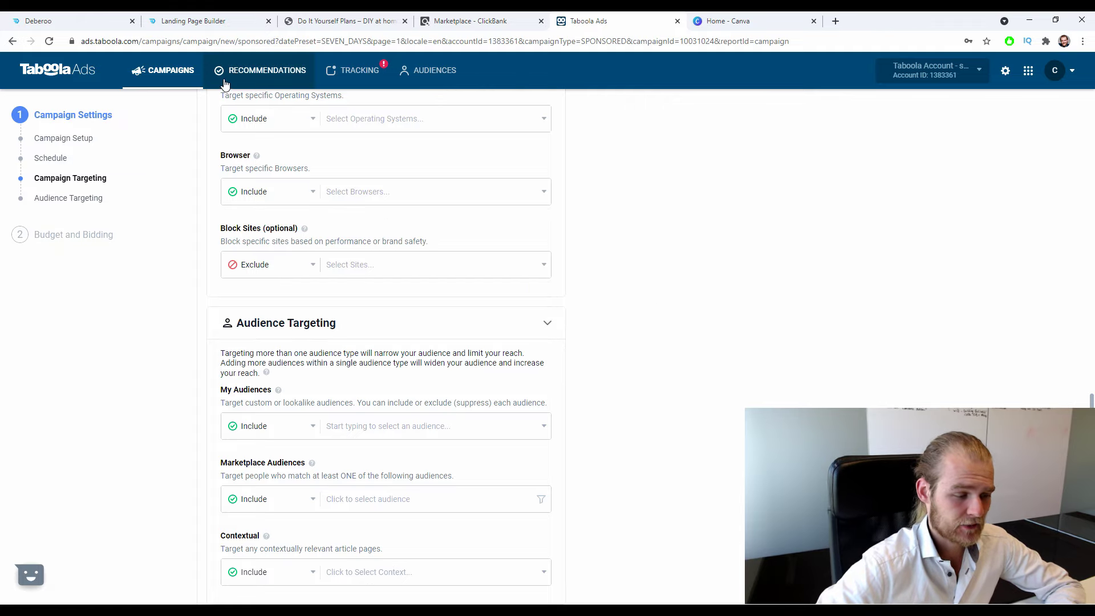
{"action": "triple_click", "coordinate": [224, 230]}
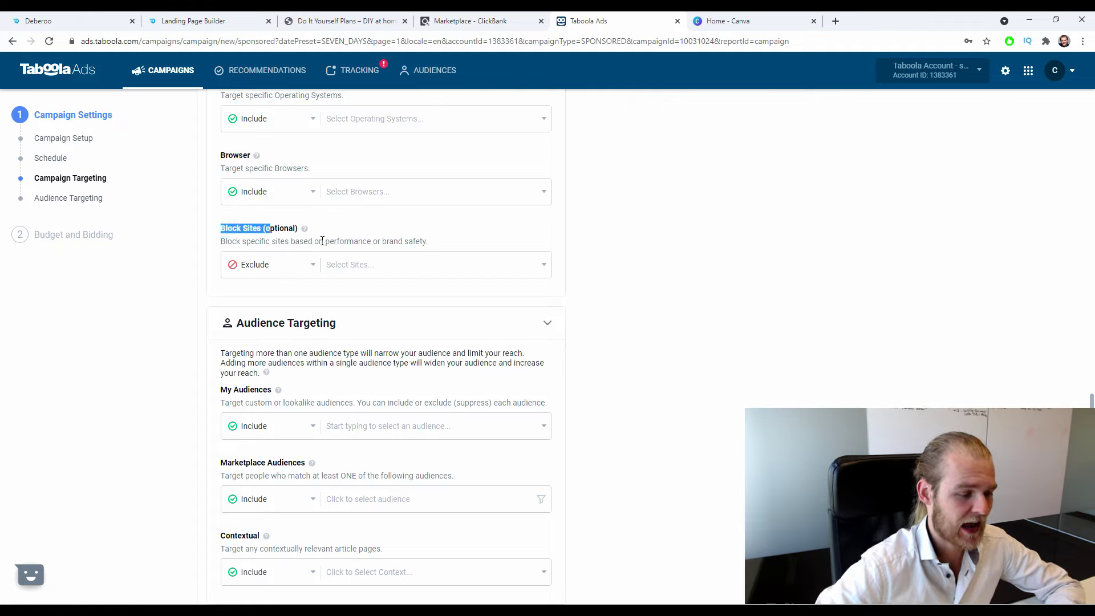
{"action": "left_click", "coordinate": [825, 270]}
{"action": "left_click", "coordinate": [369, 278]}
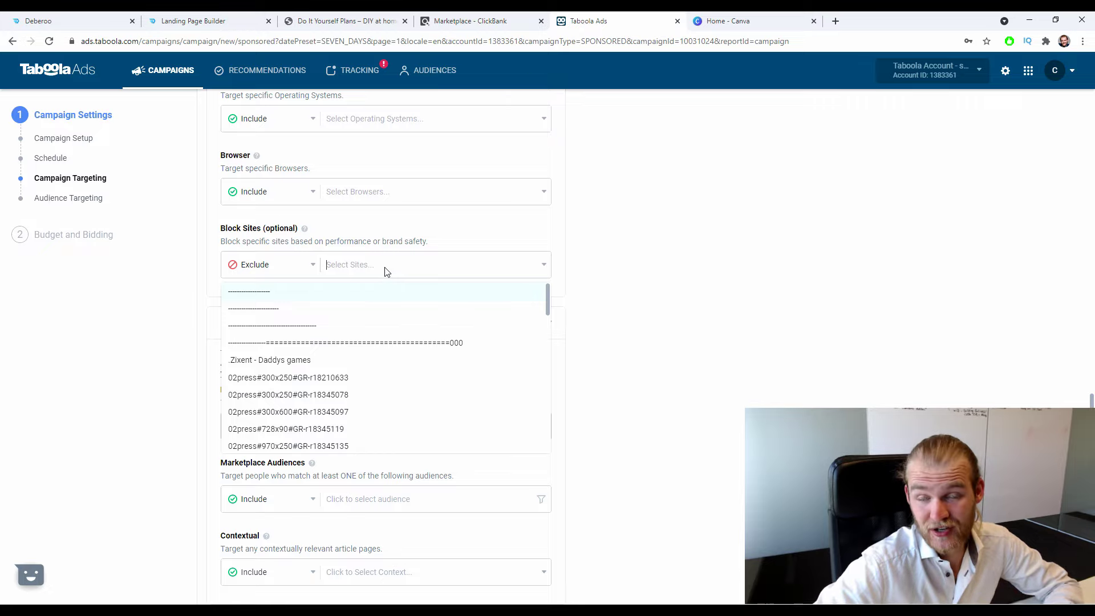
{"action": "left_click", "coordinate": [655, 298]}
Examine the My Audiences and Marketplace Audiences options under audience targeting without selecting any.
{"action": "scroll", "coordinate": [653, 300], "scroll_direction": "down", "scroll_amount": 2}
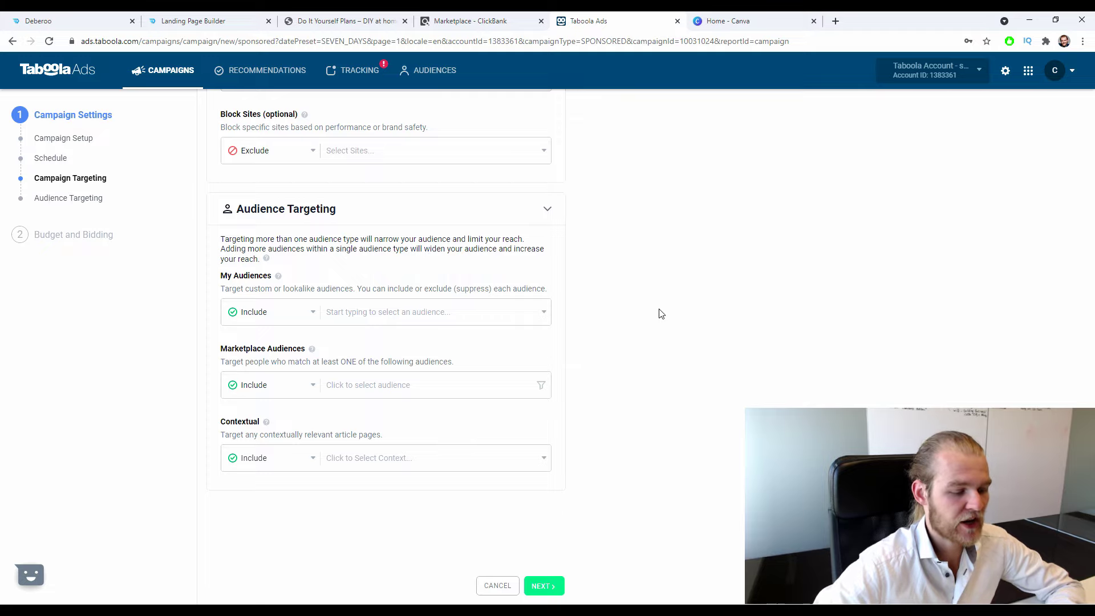
{"action": "left_click", "coordinate": [487, 312]}
{"action": "left_click", "coordinate": [704, 336]}
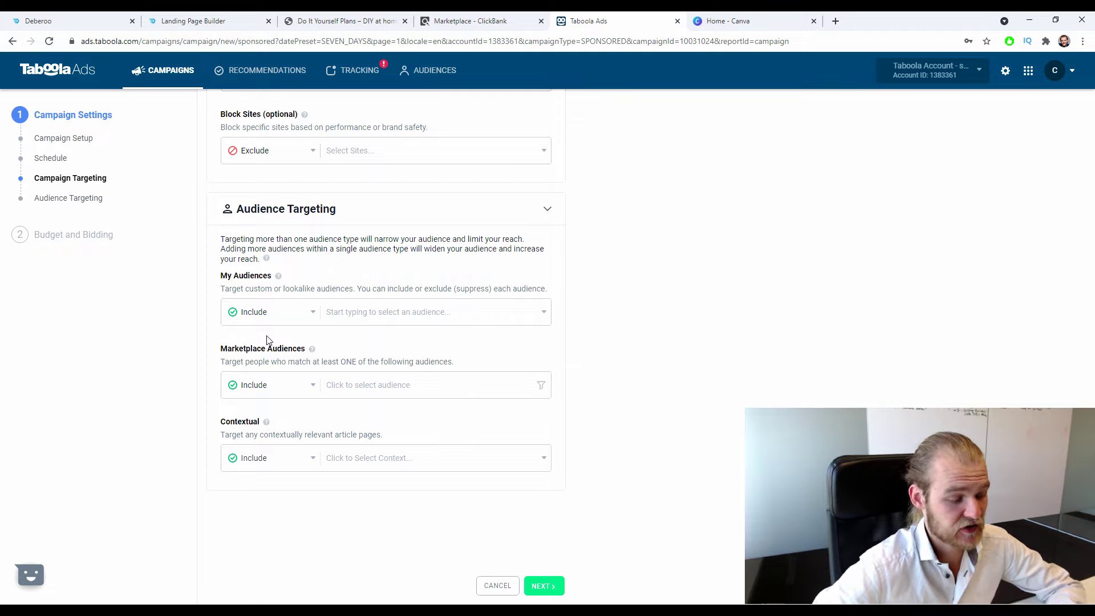
{"action": "left_click", "coordinate": [309, 312]}
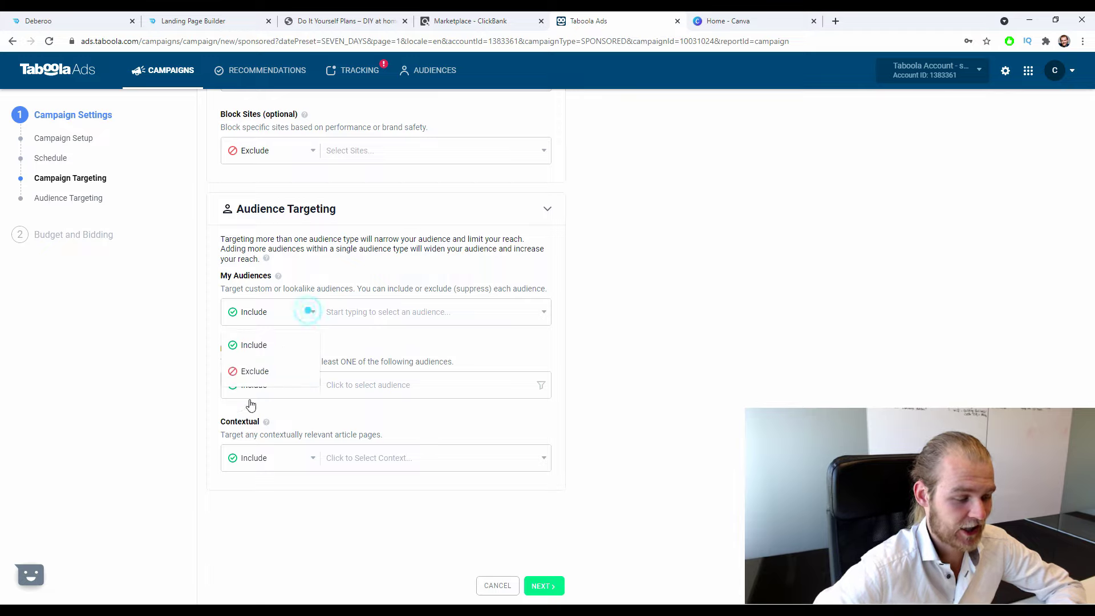
{"action": "left_click", "coordinate": [847, 348]}
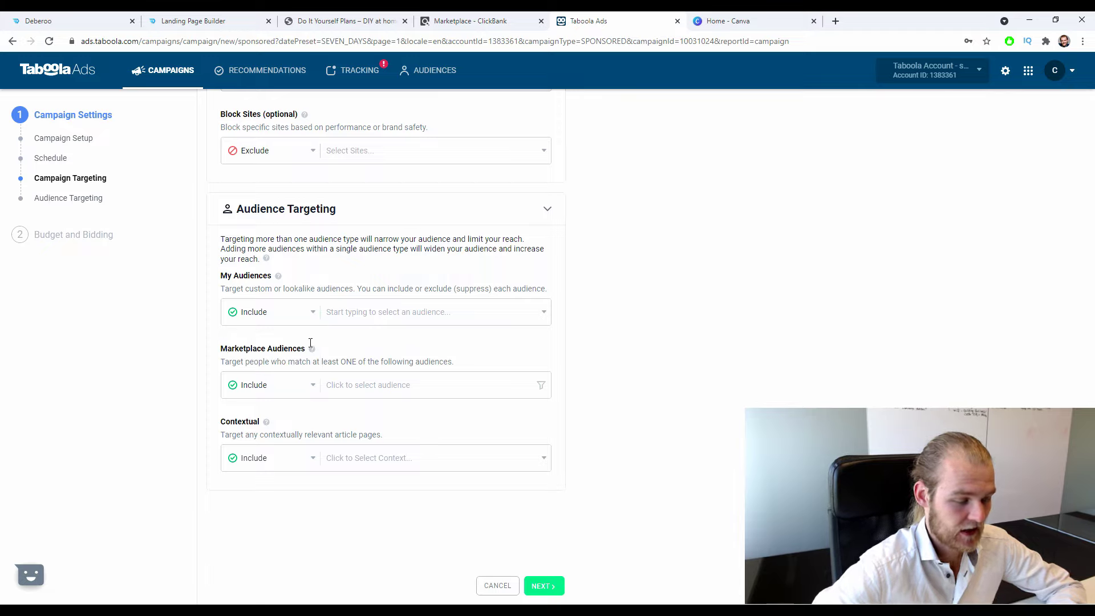
{"action": "left_click", "coordinate": [363, 382]}
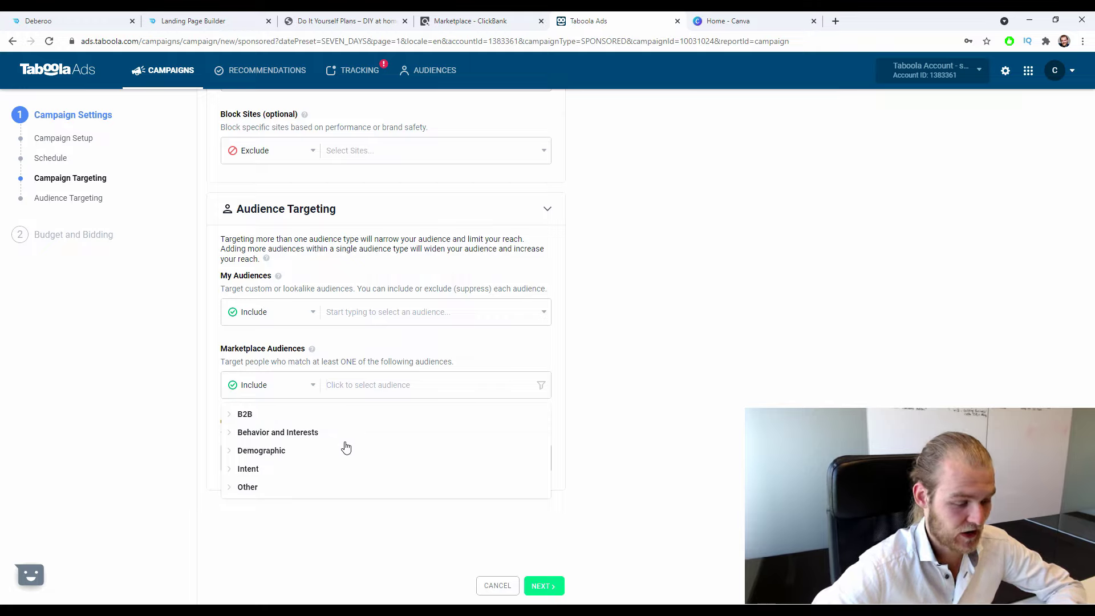
{"action": "left_click", "coordinate": [829, 358]}
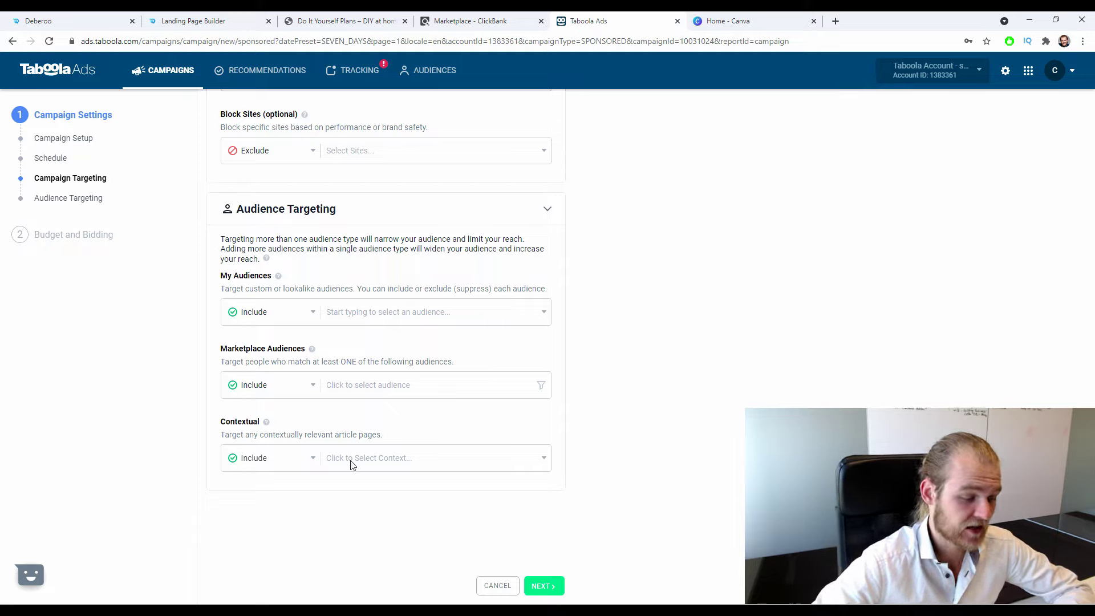
Look through the contextual targeting categories for article pages without choosing one.
{"action": "left_click", "coordinate": [370, 458]}
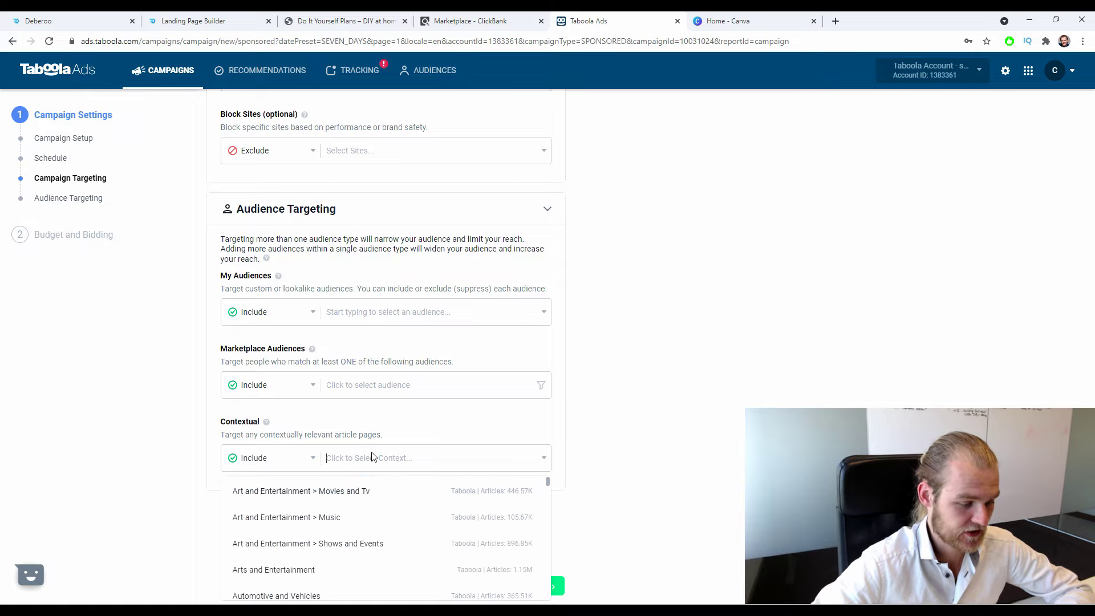
{"action": "scroll", "coordinate": [303, 503], "scroll_direction": "down", "scroll_amount": 1}
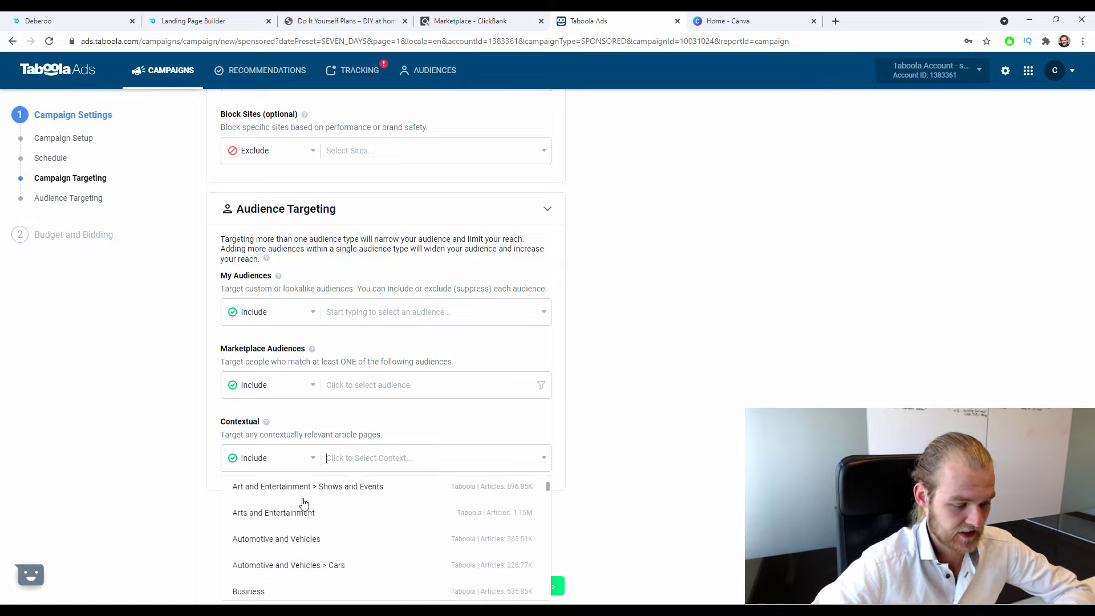
{"action": "scroll", "coordinate": [303, 503], "scroll_direction": "down", "scroll_amount": 2}
{"action": "scroll", "coordinate": [350, 529], "scroll_direction": "down", "scroll_amount": 5}
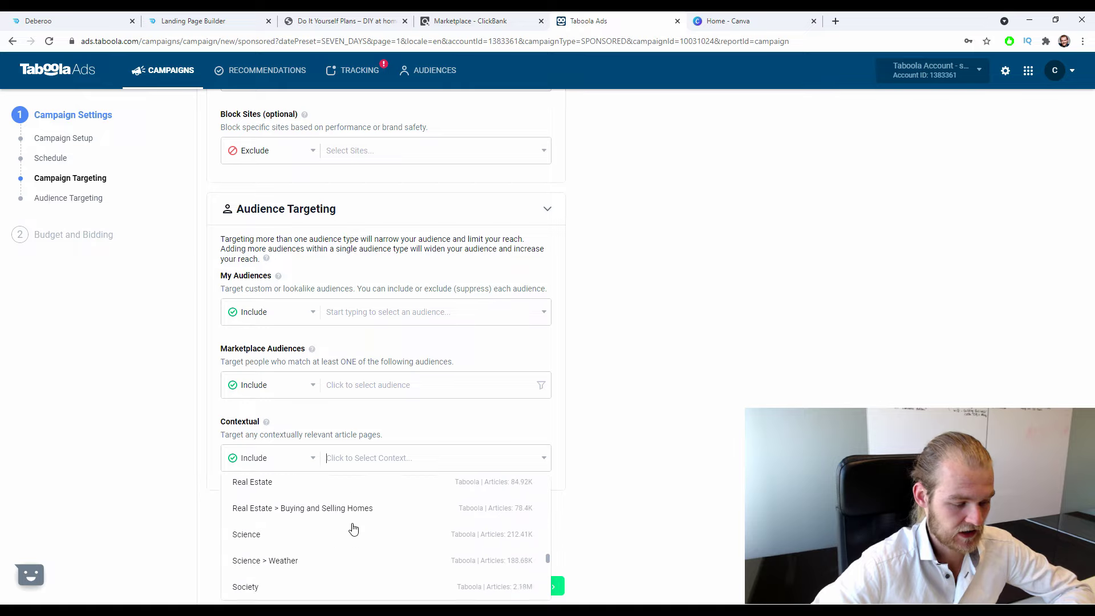
{"action": "scroll", "coordinate": [354, 530], "scroll_direction": "down", "scroll_amount": 5}
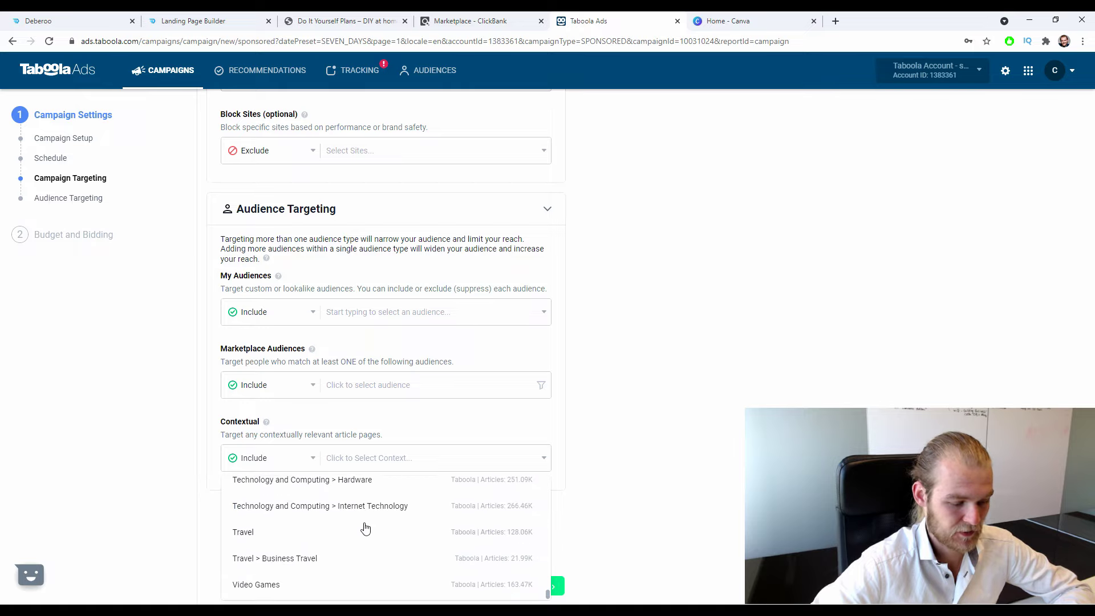
{"action": "left_click", "coordinate": [604, 473]}
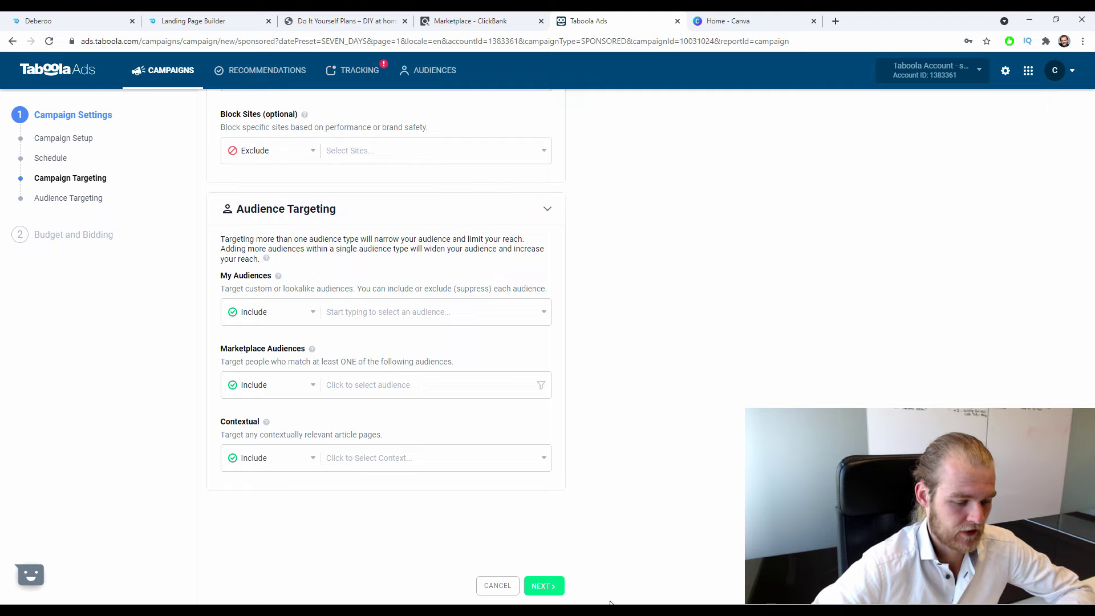
Proceed to the budget and bidding stage and set the daily budget to 250 EUR.
{"action": "left_click", "coordinate": [542, 586]}
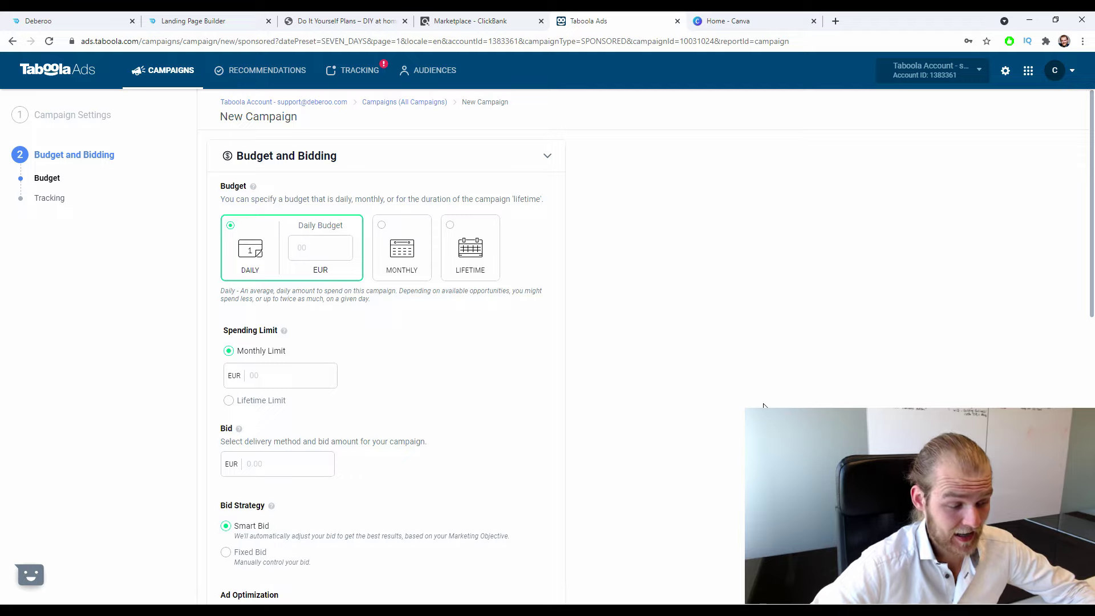
{"action": "left_click", "coordinate": [324, 250]}
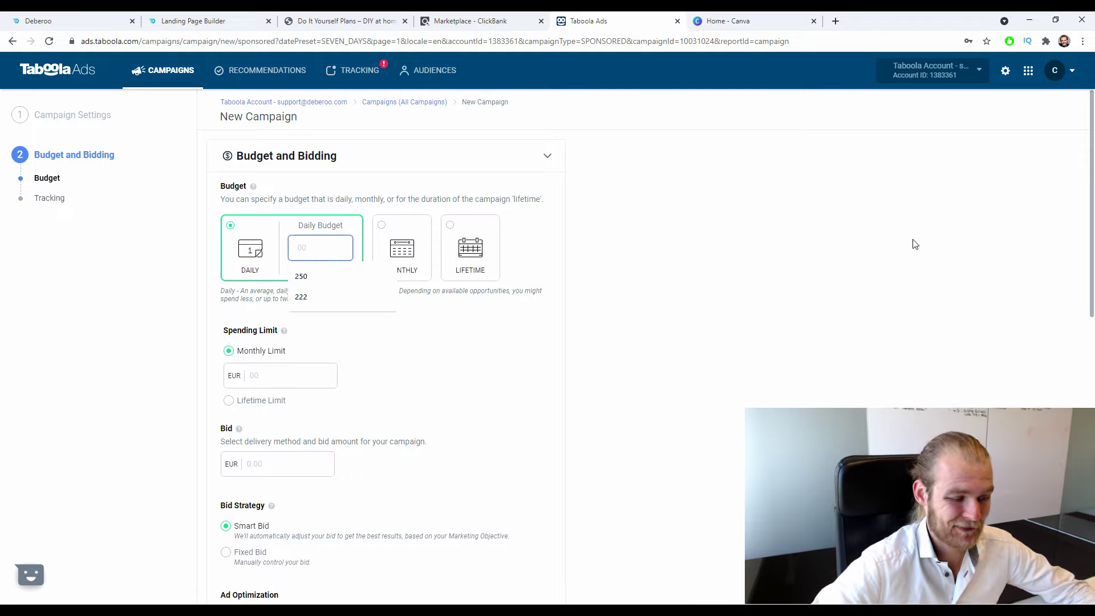
{"action": "type", "text": "250"}
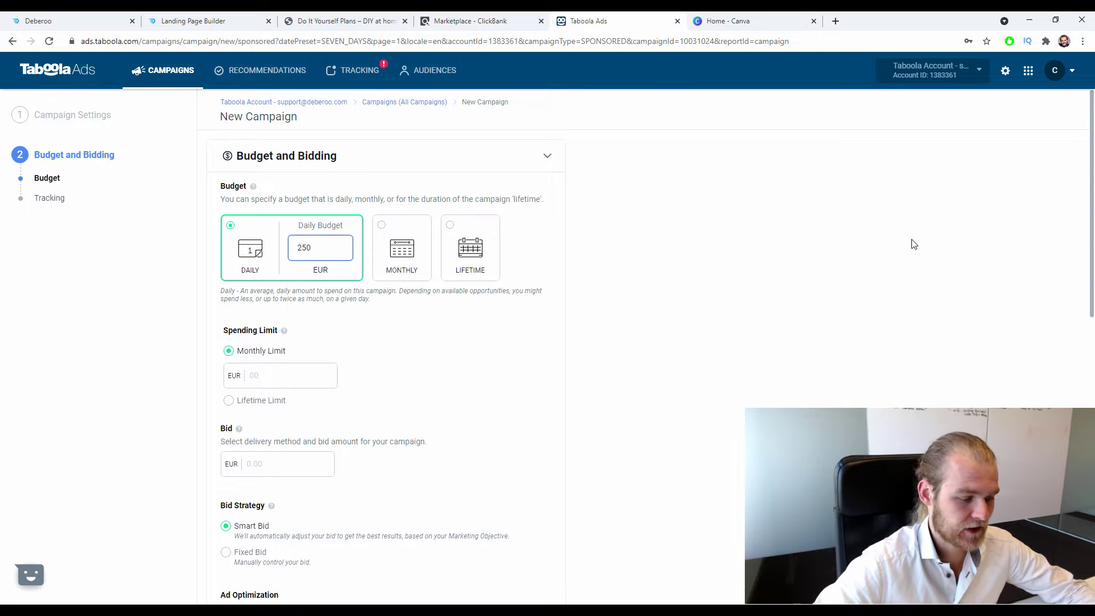
{"action": "left_click", "coordinate": [621, 300]}
Switch the spending limit to a lifetime limit of 10000 EUR.
{"action": "scroll", "coordinate": [590, 251], "scroll_direction": "down", "scroll_amount": 2}
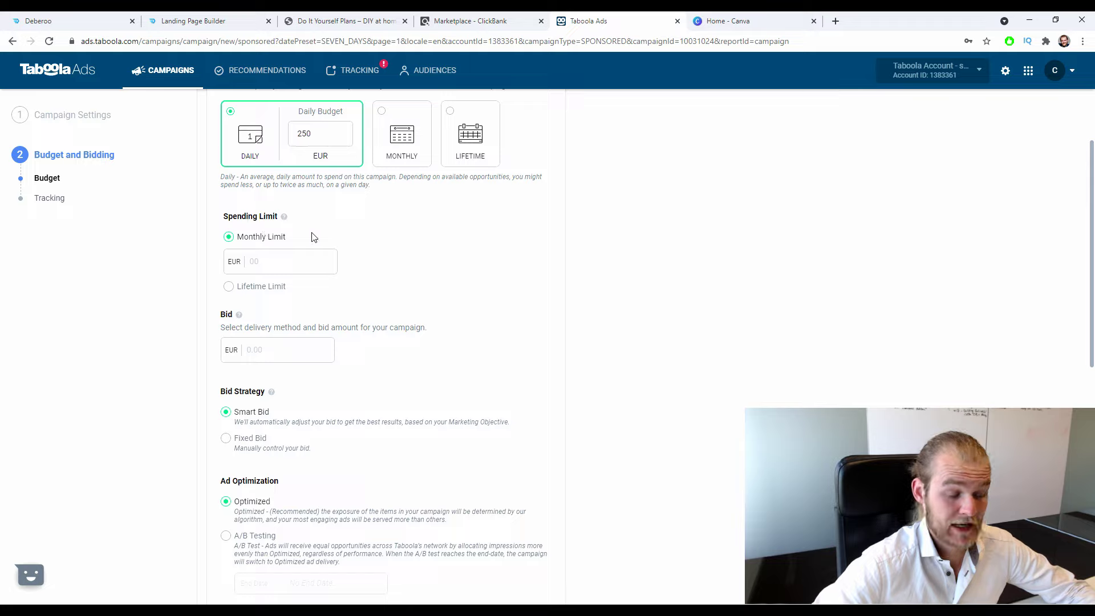
{"action": "left_click", "coordinate": [269, 287]}
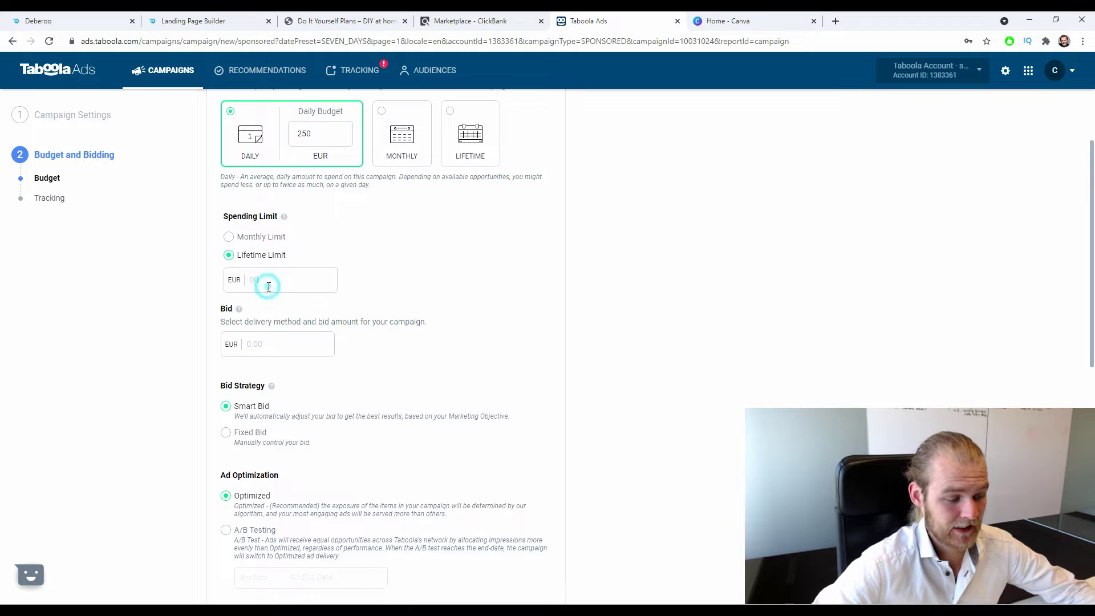
{"action": "left_click", "coordinate": [319, 286]}
{"action": "type", "text": "10"}
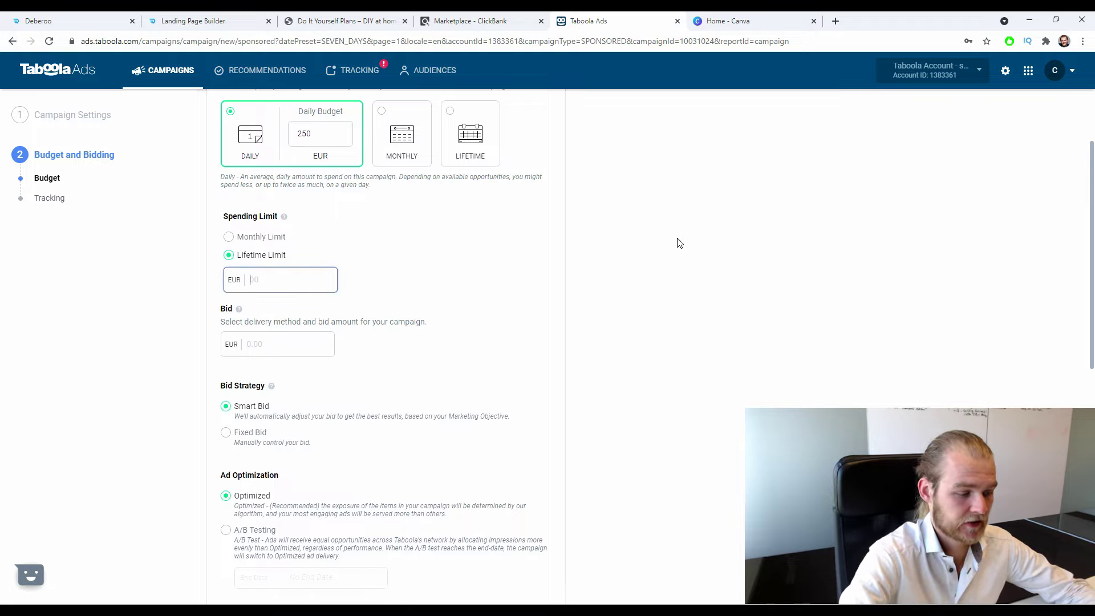
{"action": "type", "text": "000"}
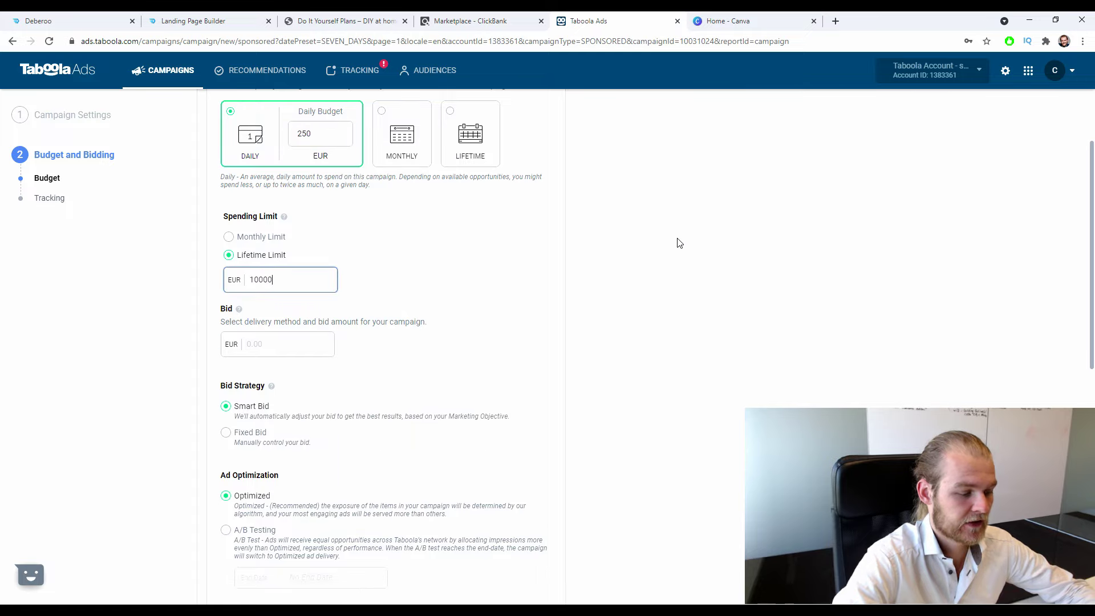
{"action": "left_click", "coordinate": [628, 279]}
Set the campaign's bid amount to 1.01 EUR.
{"action": "left_click", "coordinate": [296, 345]}
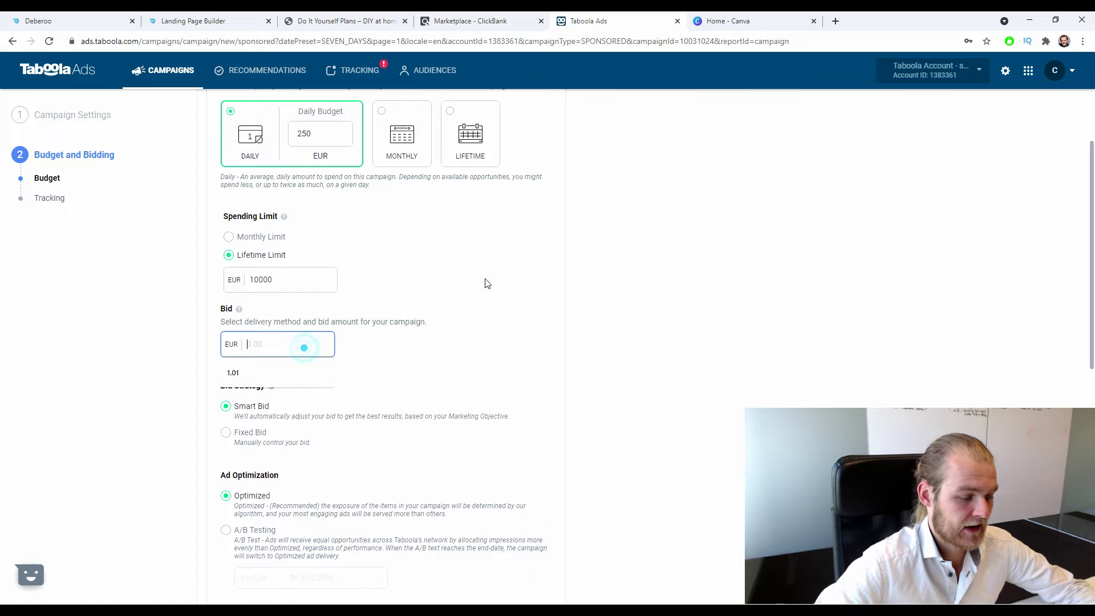
{"action": "scroll", "coordinate": [692, 255], "scroll_direction": "down", "scroll_amount": 3}
{"action": "left_click", "coordinate": [692, 255]}
{"action": "scroll", "coordinate": [692, 255], "scroll_direction": "up", "scroll_amount": 2}
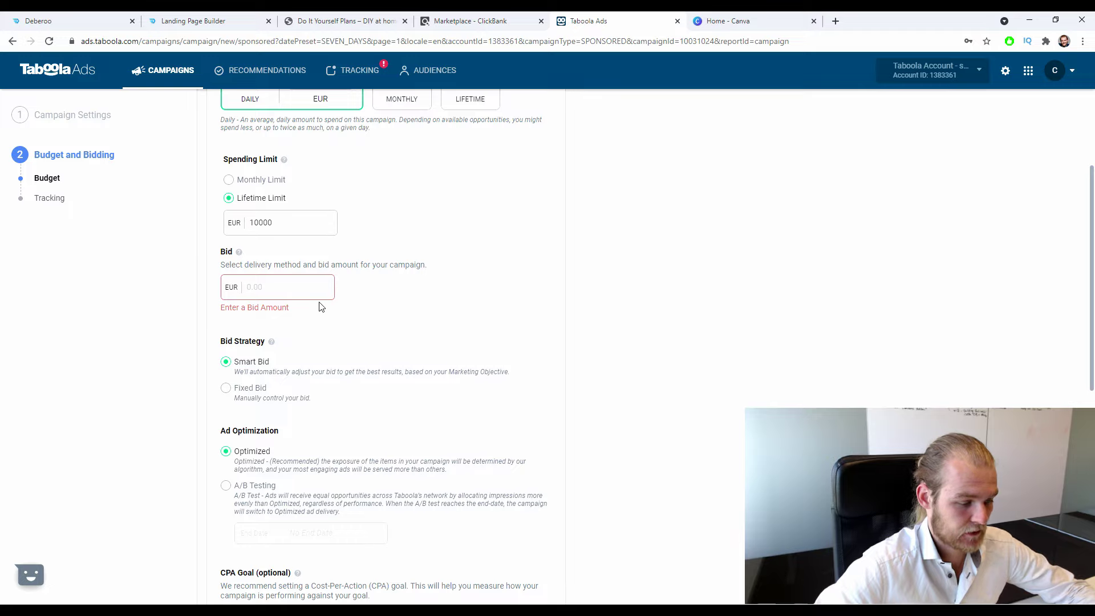
{"action": "left_click", "coordinate": [314, 277]}
{"action": "left_click", "coordinate": [251, 316]}
{"action": "left_click", "coordinate": [543, 299]}
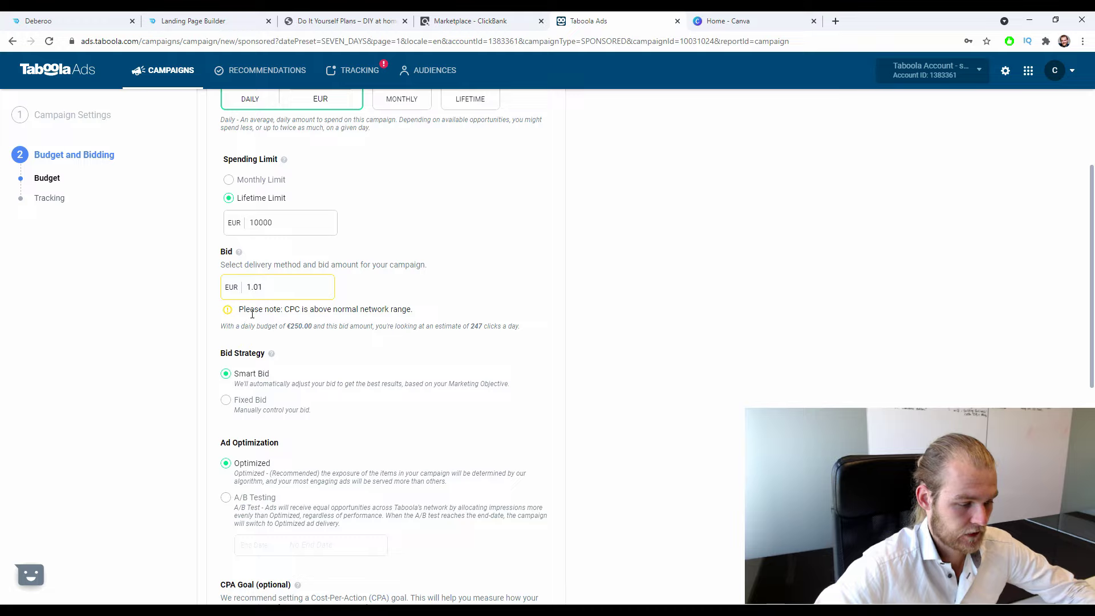
{"action": "left_click_drag", "start_coordinate": [415, 309], "coordinate": [291, 312]}
{"action": "left_click", "coordinate": [782, 298]}
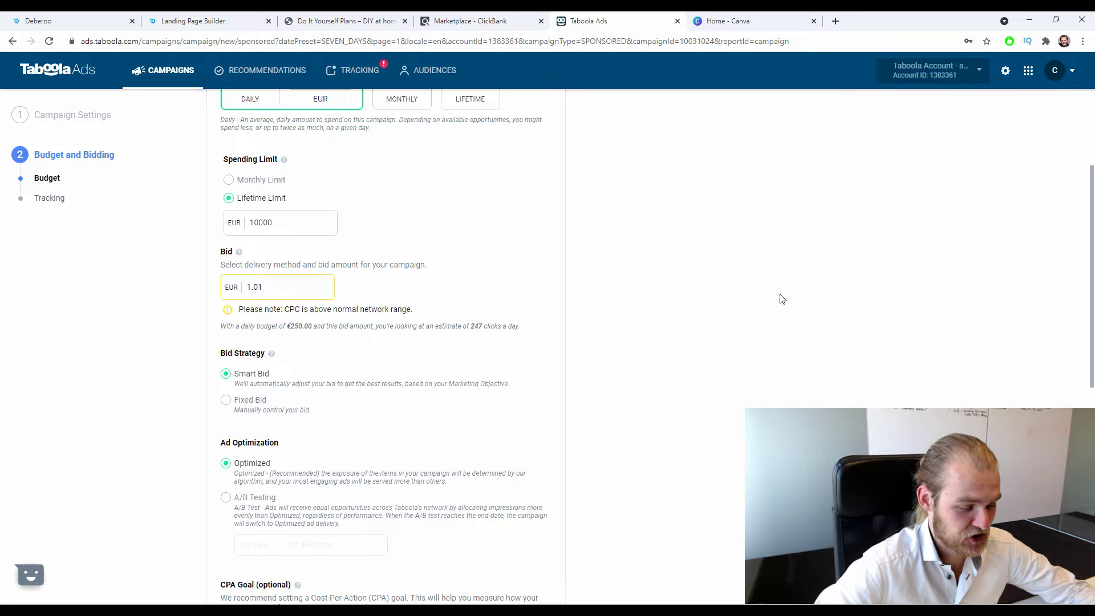
Set the campaign's bid amount to 0.50 EUR.
{"action": "double_click", "coordinate": [297, 282]}
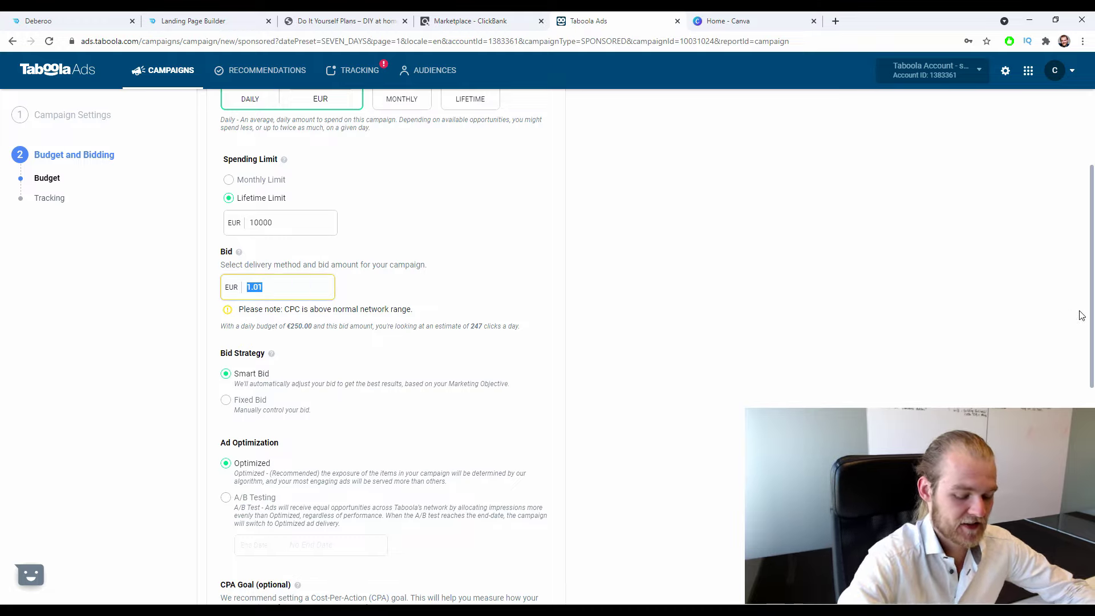
{"action": "type", "text": "0.50"}
{"action": "left_click", "coordinate": [990, 279]}
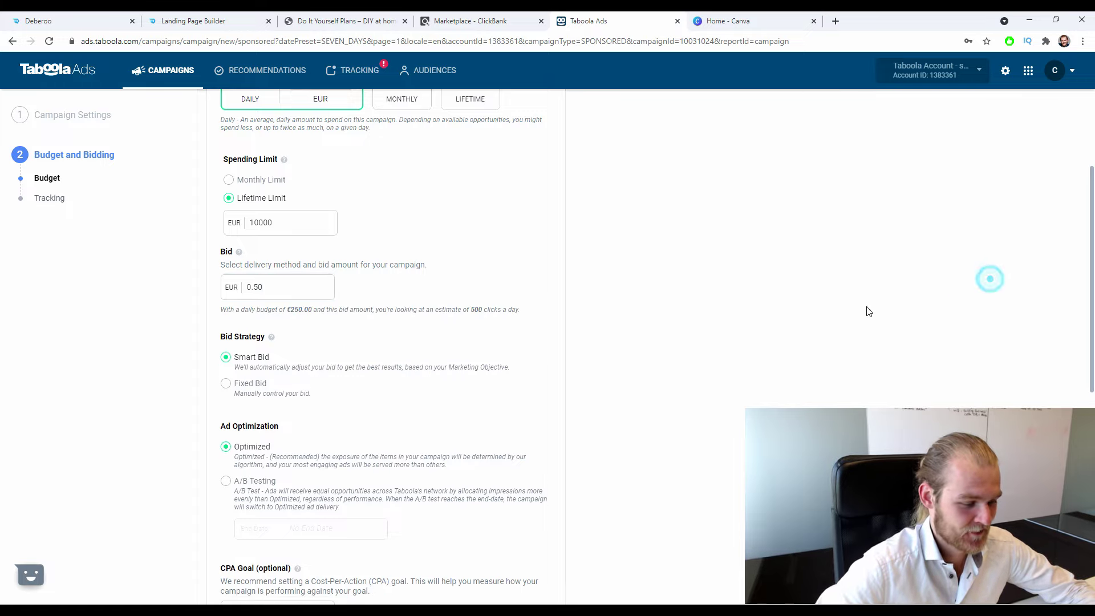
Set the campaign's bid strategy to Fixed Bid.
{"action": "scroll", "coordinate": [628, 345], "scroll_direction": "down", "scroll_amount": 1}
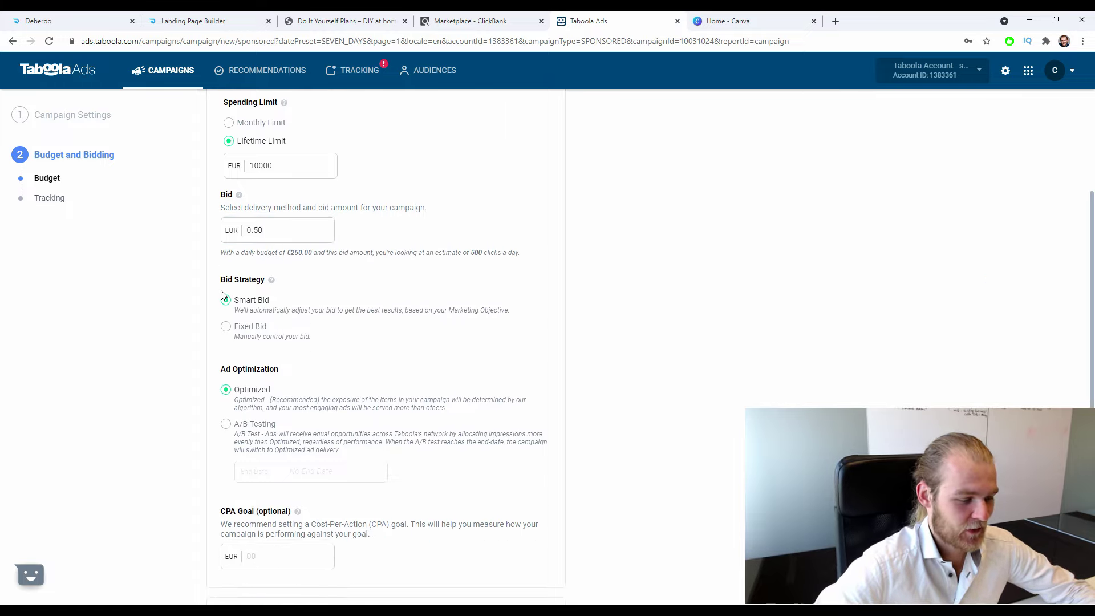
{"action": "left_click_drag", "start_coordinate": [226, 281], "coordinate": [240, 280]}
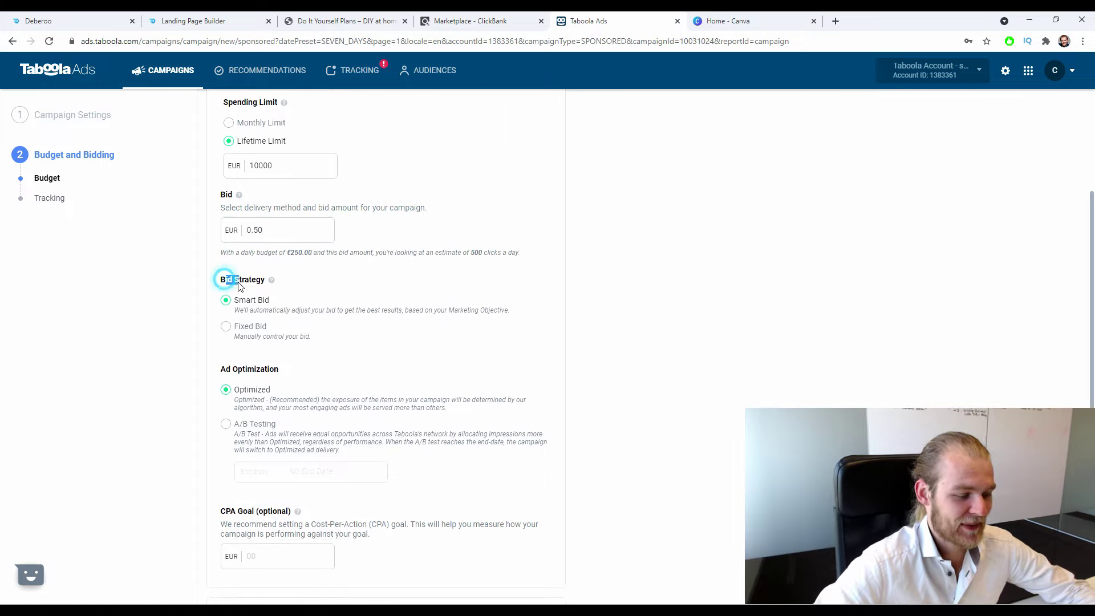
{"action": "left_click", "coordinate": [260, 301]}
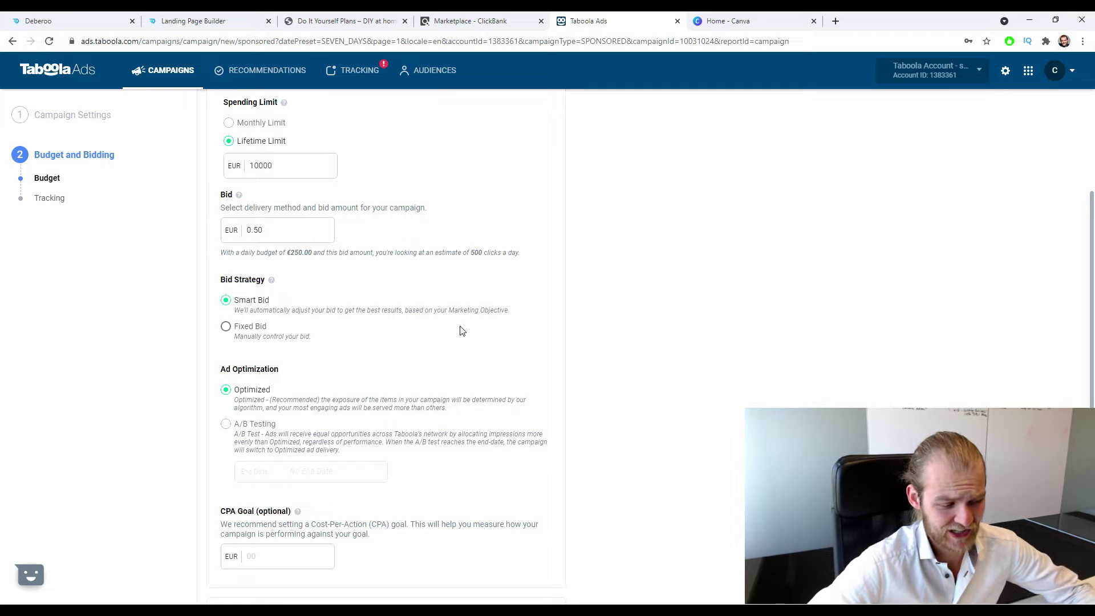
{"action": "left_click", "coordinate": [226, 327]}
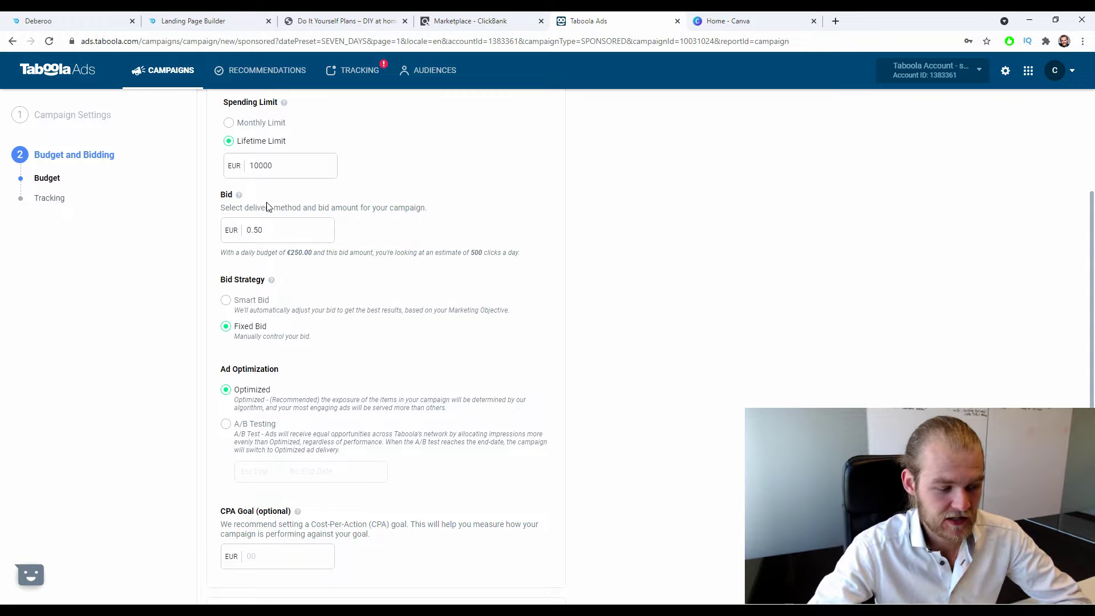
{"action": "left_click", "coordinate": [253, 297]}
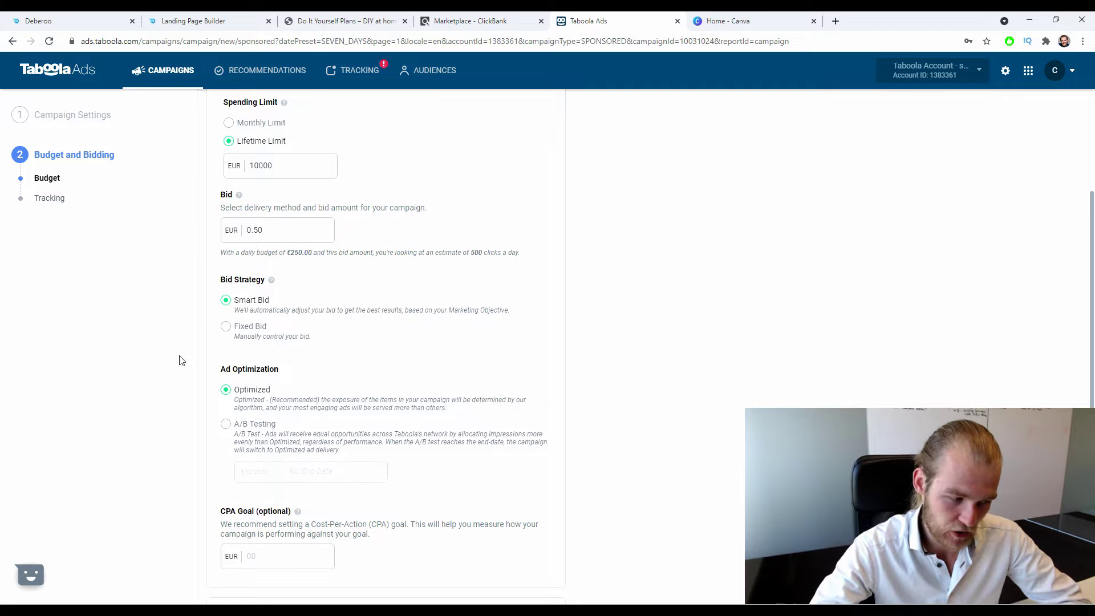
{"action": "left_click", "coordinate": [238, 331]}
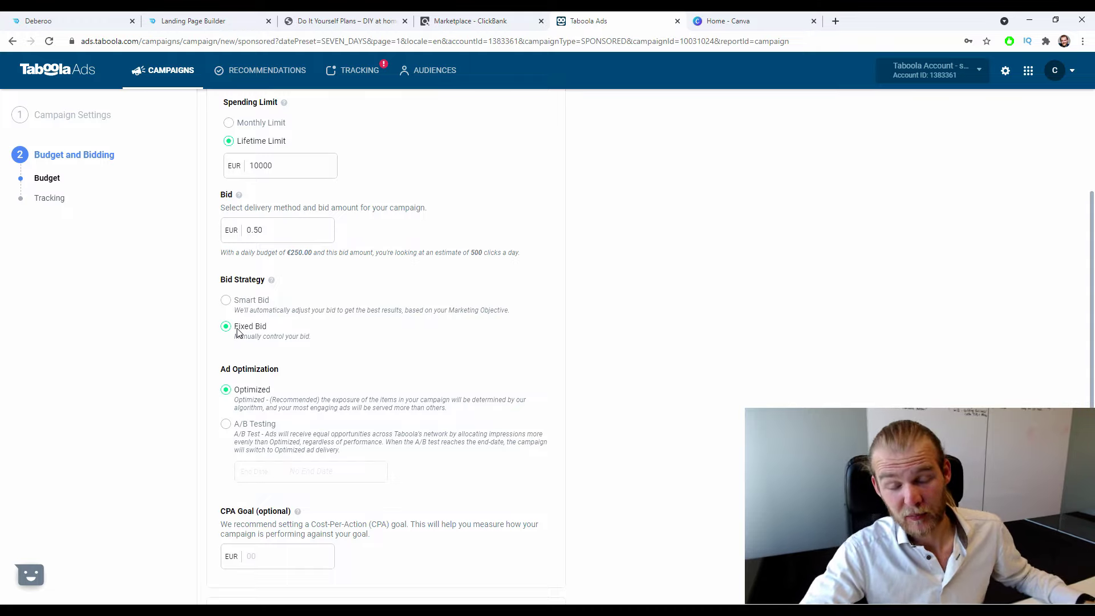
Switch the ad optimization to A/B Testing with 24 August 2021 as the end date.
{"action": "scroll", "coordinate": [474, 317], "scroll_direction": "down", "scroll_amount": 1}
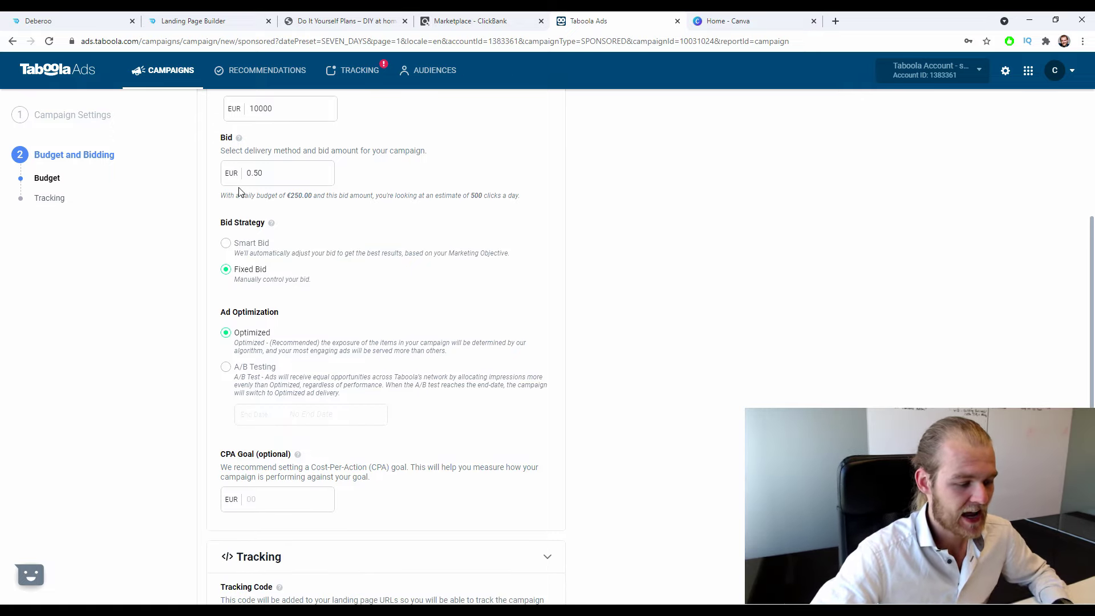
{"action": "scroll", "coordinate": [243, 194], "scroll_direction": "down", "scroll_amount": 2}
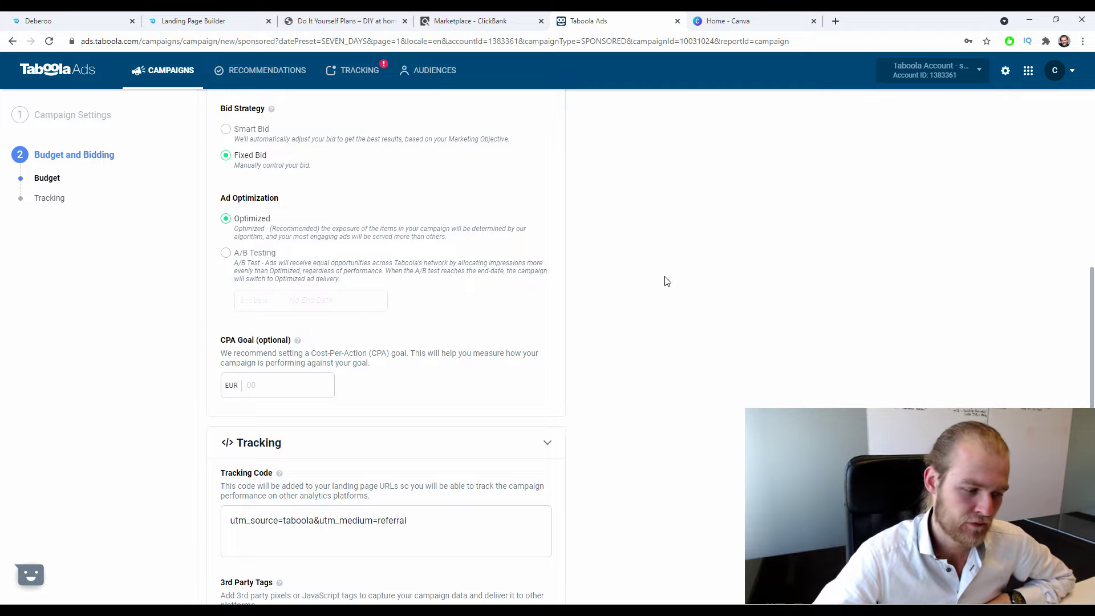
{"action": "left_click", "coordinate": [226, 252]}
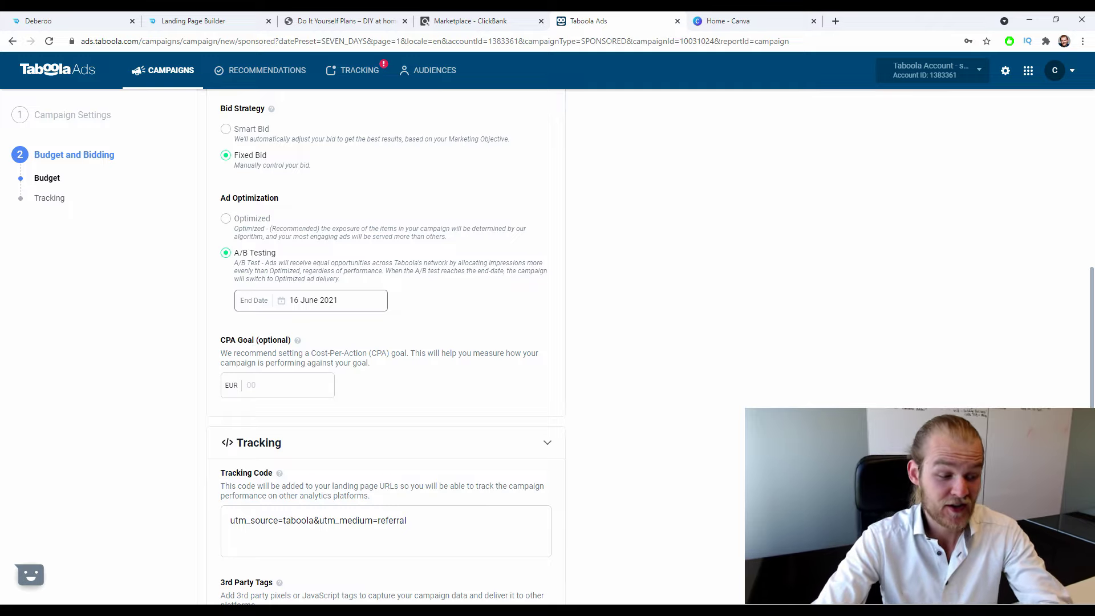
{"action": "left_click", "coordinate": [312, 303]}
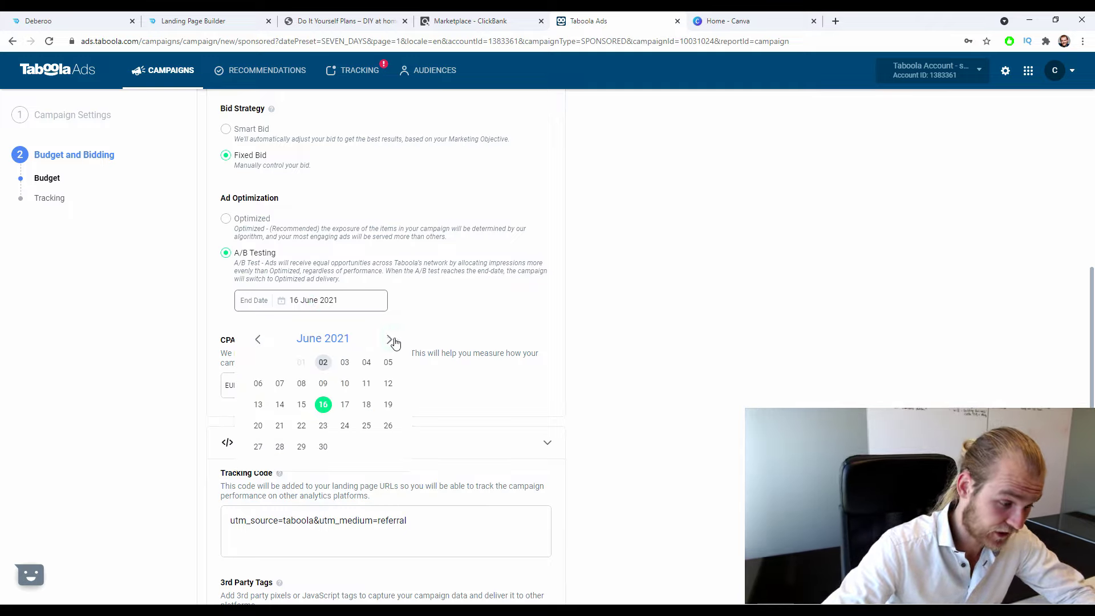
{"action": "left_click", "coordinate": [390, 339]}
{"action": "left_click", "coordinate": [390, 340]}
{"action": "left_click", "coordinate": [293, 424]}
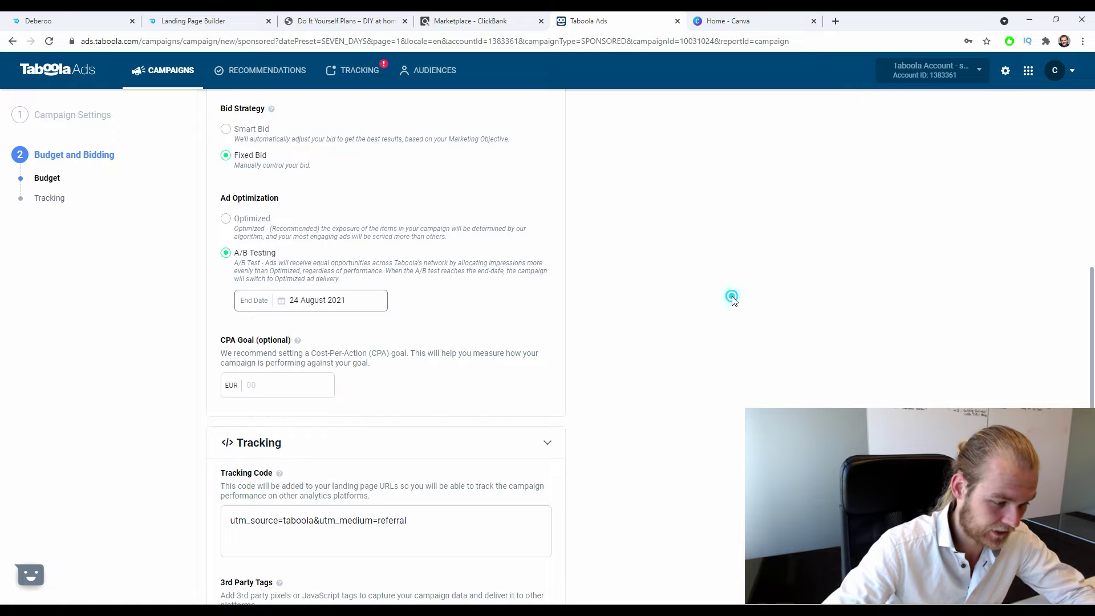
Review the optional CPA goal and tracking settings, and try to create the campaign and continue to adding ads.
{"action": "scroll", "coordinate": [557, 279], "scroll_direction": "down", "scroll_amount": 1}
{"action": "scroll", "coordinate": [367, 267], "scroll_direction": "down", "scroll_amount": 1}
{"action": "scroll", "coordinate": [362, 264], "scroll_direction": "down", "scroll_amount": 2}
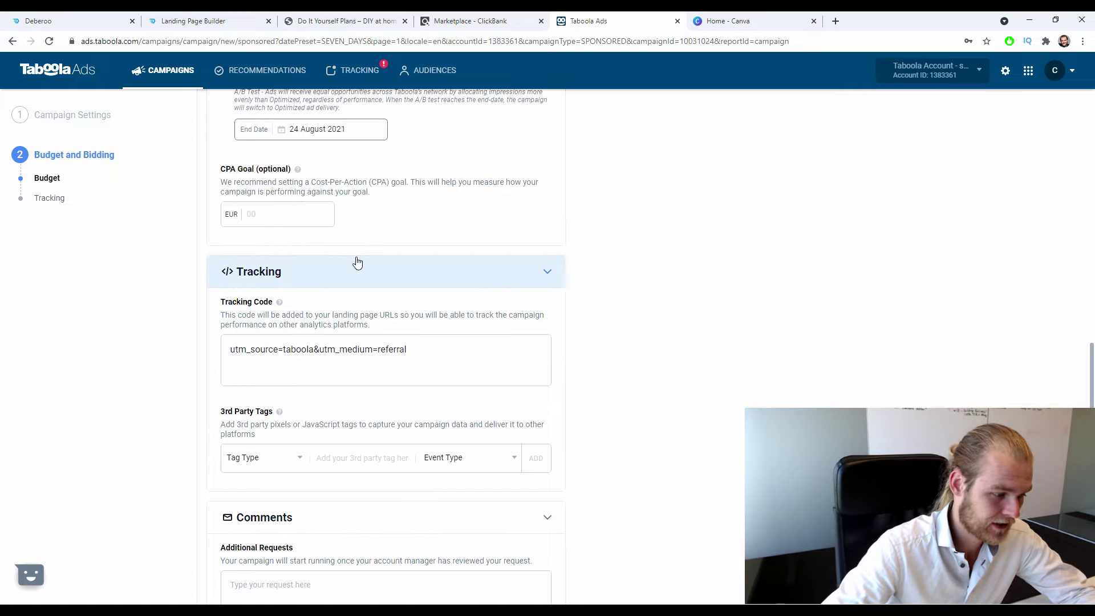
{"action": "scroll", "coordinate": [343, 269], "scroll_direction": "up", "scroll_amount": 2}
{"action": "left_click_drag", "start_coordinate": [233, 285], "coordinate": [325, 297]}
{"action": "left_click", "coordinate": [239, 303]}
{"action": "left_click", "coordinate": [228, 297]}
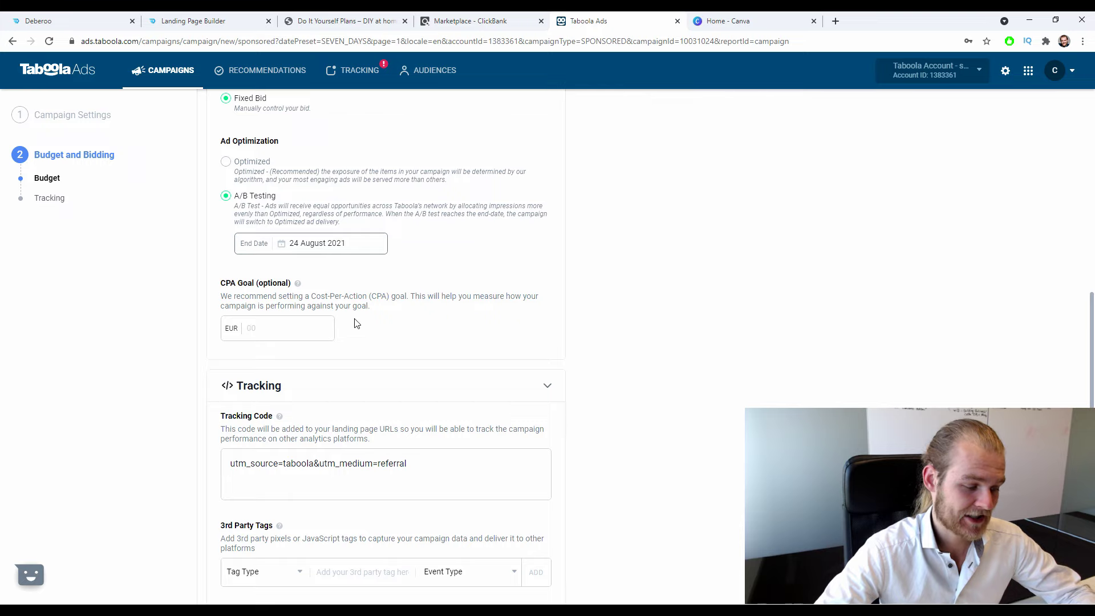
{"action": "scroll", "coordinate": [355, 320], "scroll_direction": "down", "scroll_amount": 3}
{"action": "scroll", "coordinate": [394, 342], "scroll_direction": "down", "scroll_amount": 1}
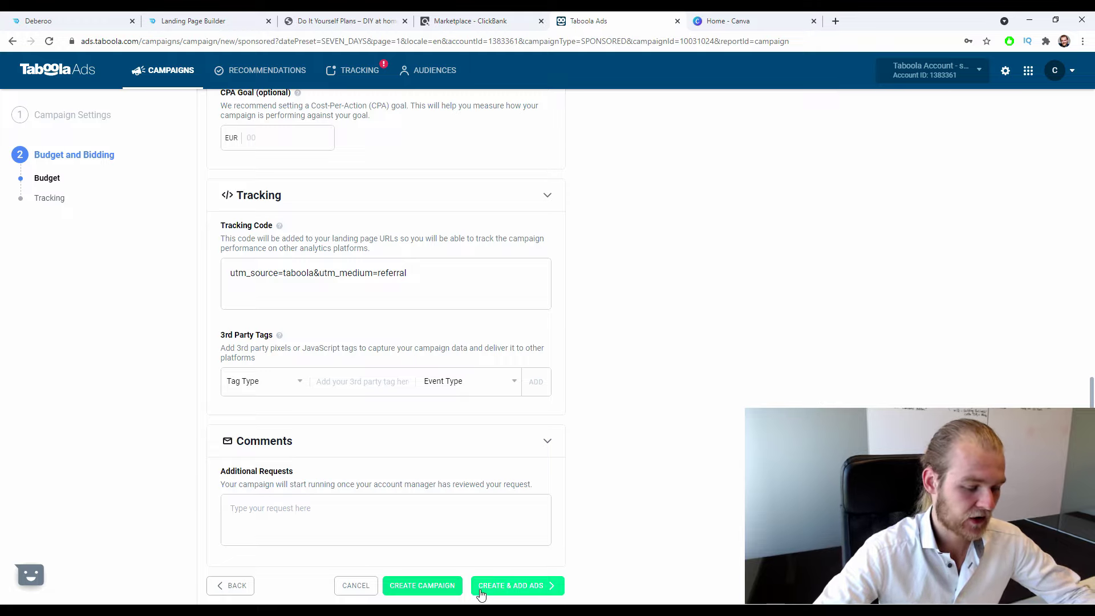
{"action": "left_click", "coordinate": [517, 588]}
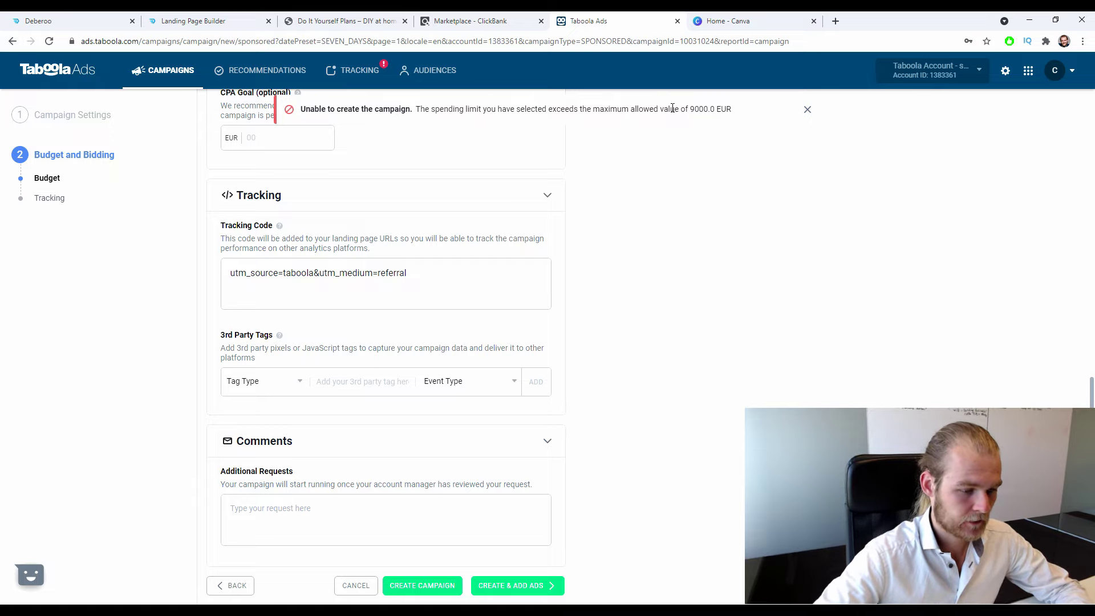
Set the lifetime spending limit to 9000 EUR and create the campaign, continuing to ad creation.
{"action": "scroll", "coordinate": [734, 410], "scroll_direction": "up", "scroll_amount": 10}
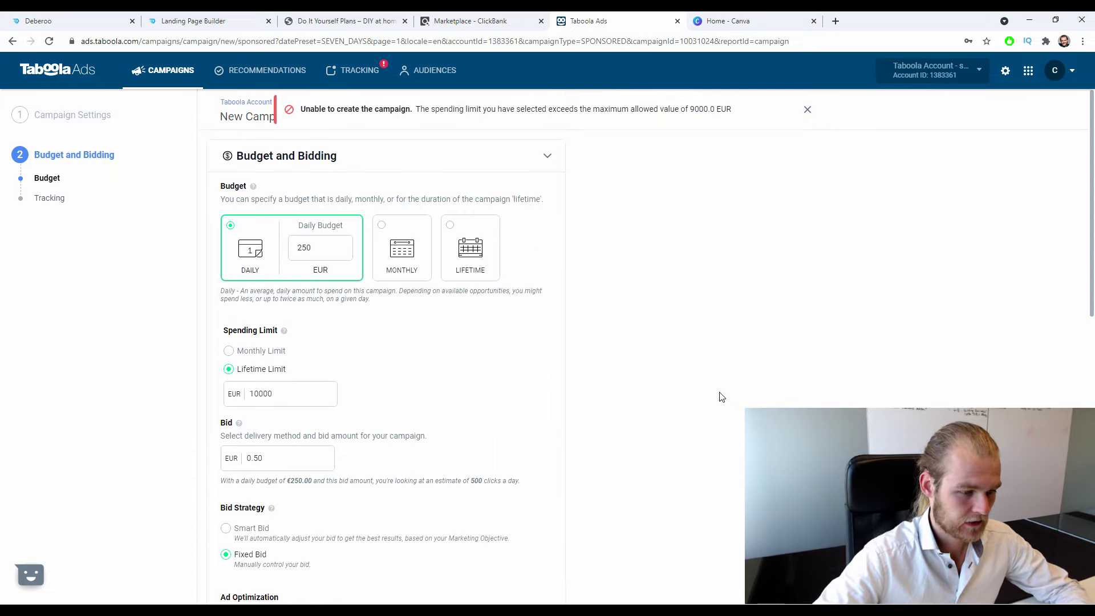
{"action": "double_click", "coordinate": [259, 394]}
{"action": "type", "text": "9000"}
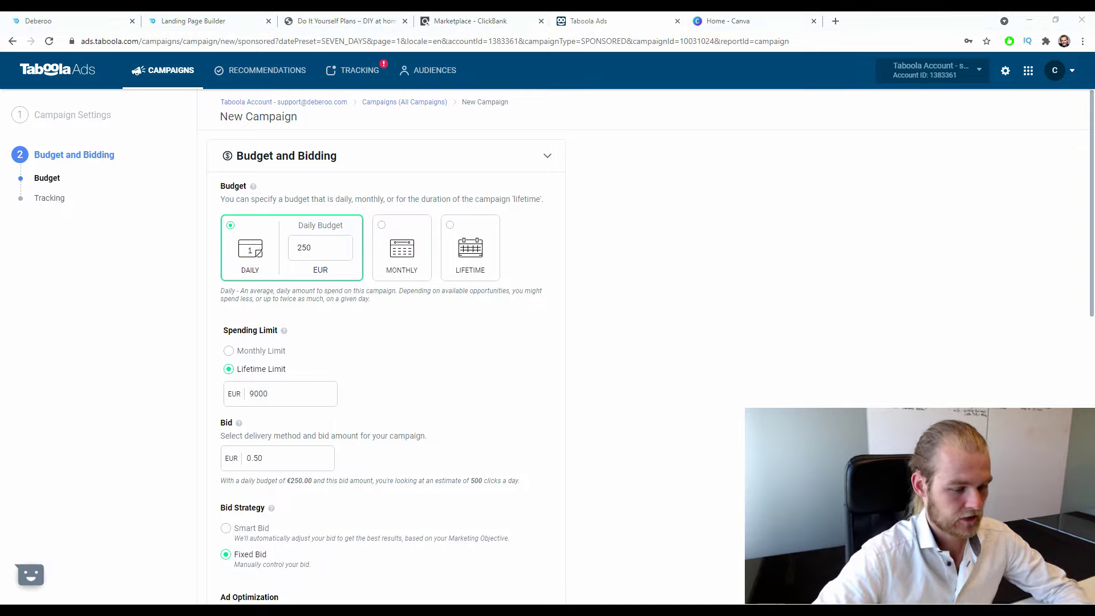
{"action": "scroll", "coordinate": [775, 203], "scroll_direction": "down", "scroll_amount": 10}
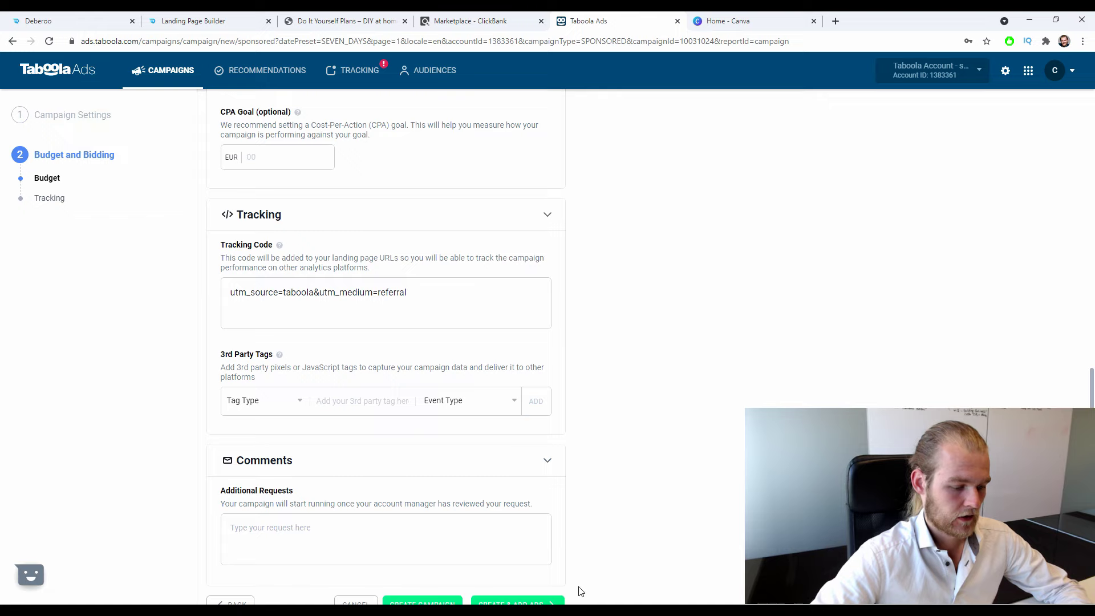
{"action": "left_click", "coordinate": [520, 586]}
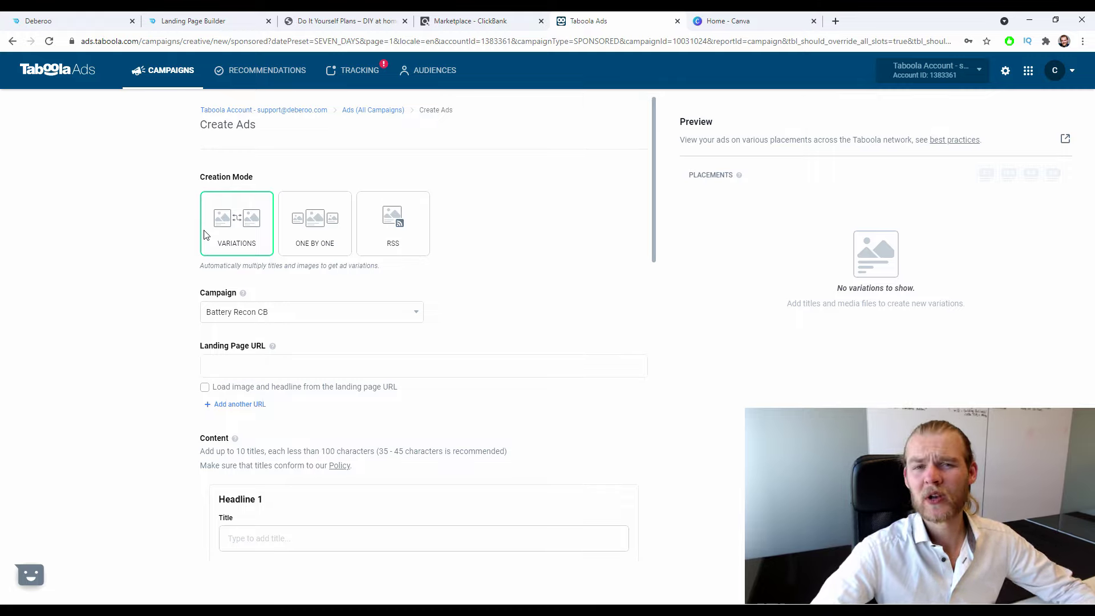
Use the Variations creation mode and paste the copied Deberoo campaign URL as the ads' landing page URL.
{"action": "left_click", "coordinate": [326, 229]}
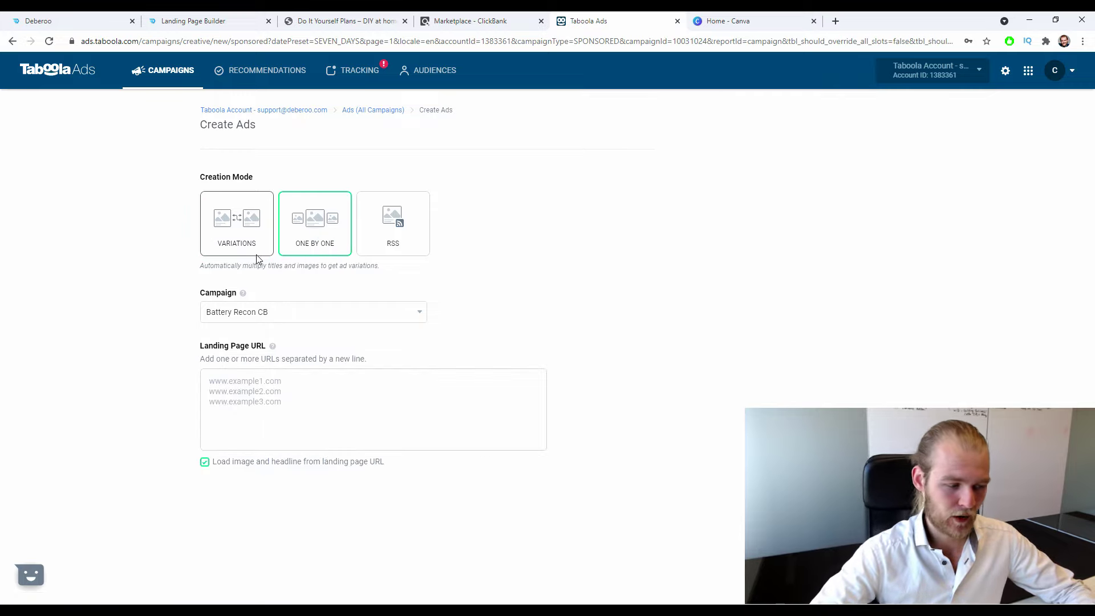
{"action": "left_click", "coordinate": [247, 215]}
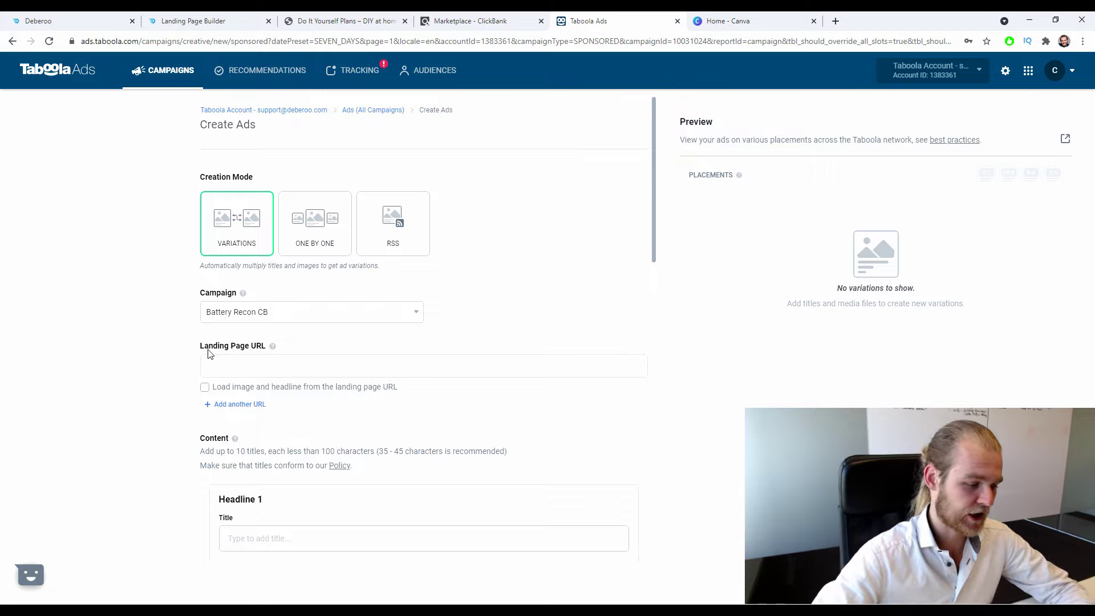
{"action": "left_click", "coordinate": [313, 361]}
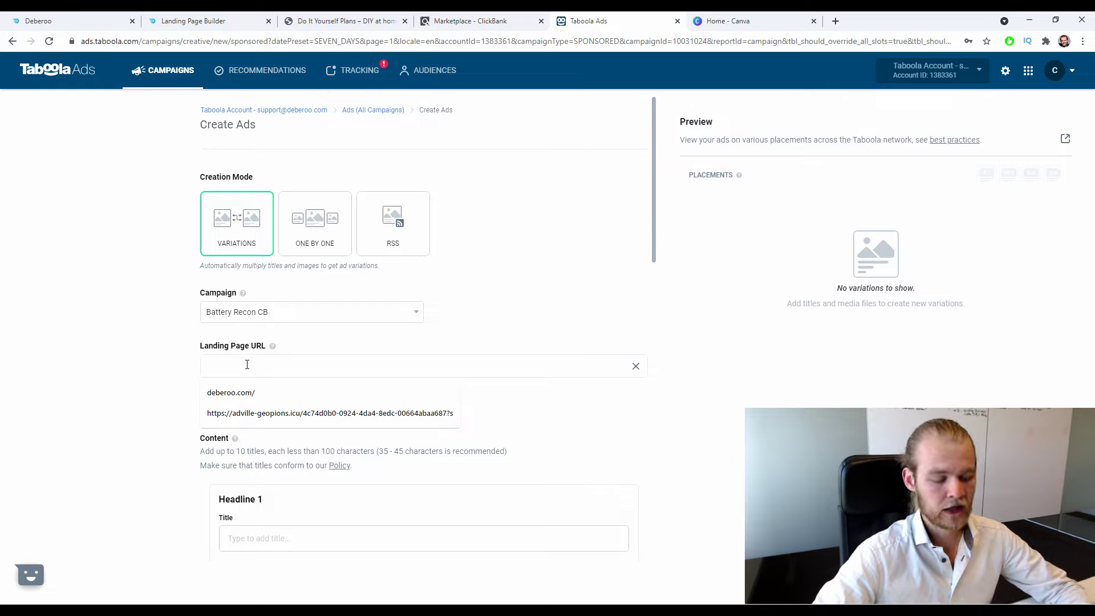
{"action": "key", "text": "ctrl+v"}
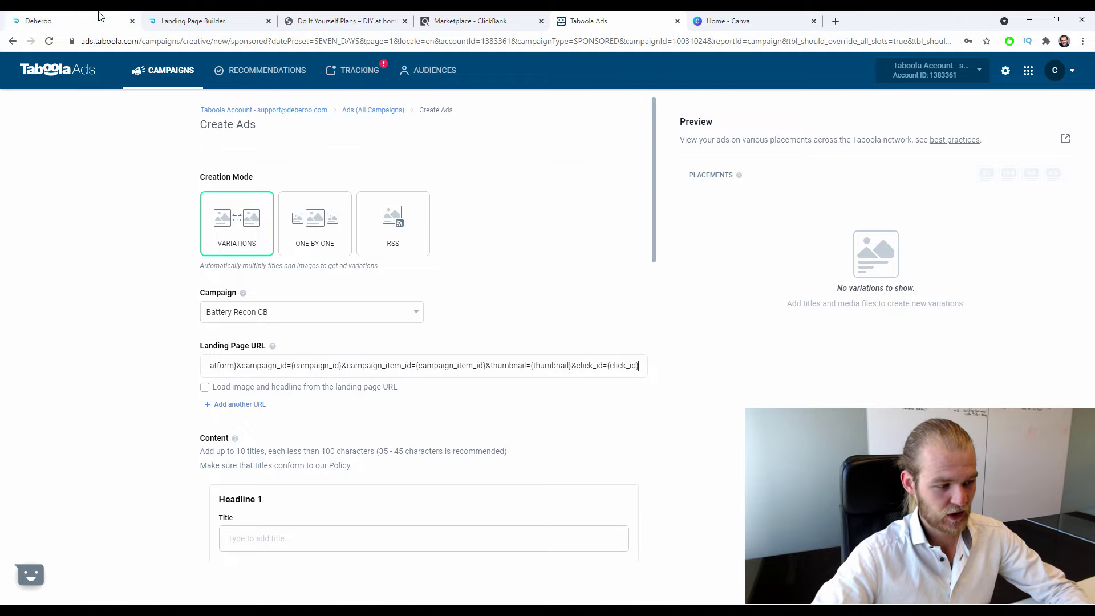
{"action": "left_click", "coordinate": [68, 21]}
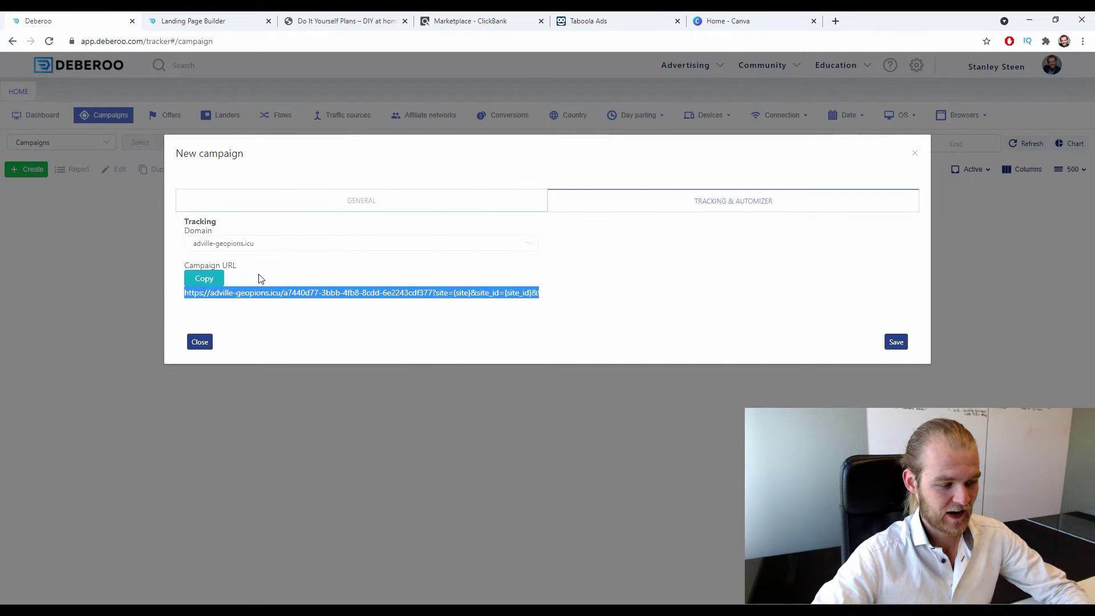
{"action": "left_click", "coordinate": [586, 22]}
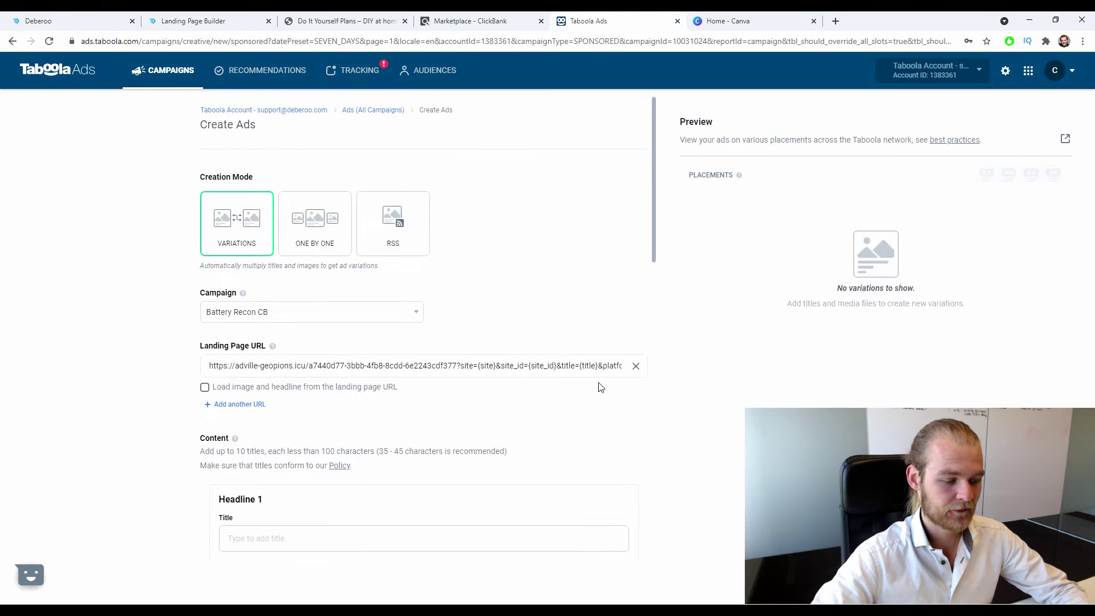
Begin the Headline 1 title with the text "This Simple Trick Will Help You Save Hundreds of Do".
{"action": "scroll", "coordinate": [496, 280], "scroll_direction": "down", "scroll_amount": 1}
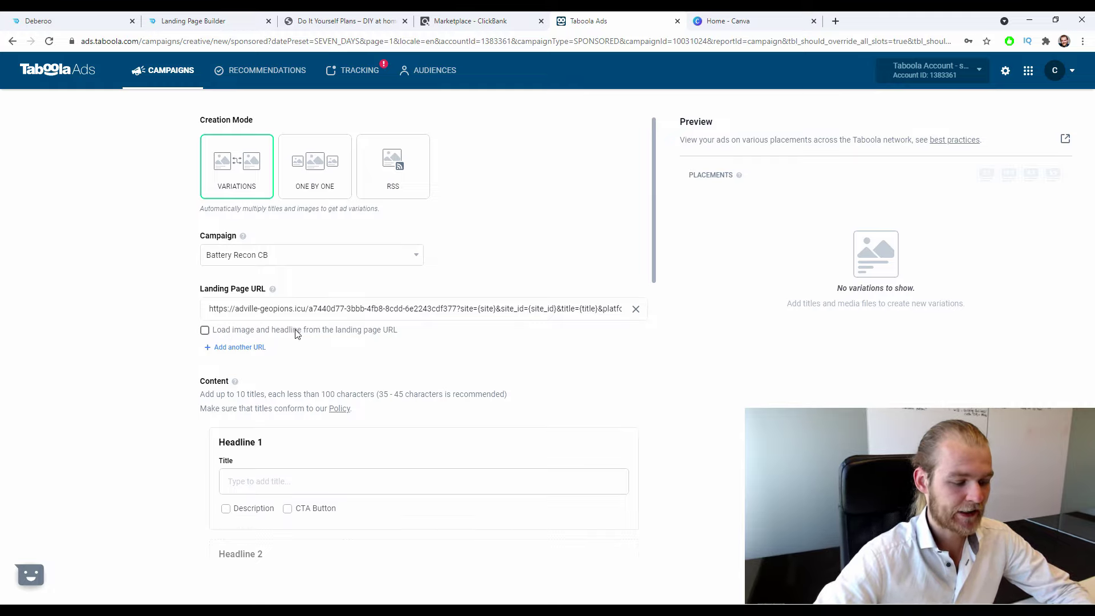
{"action": "scroll", "coordinate": [329, 330], "scroll_direction": "down", "scroll_amount": 2}
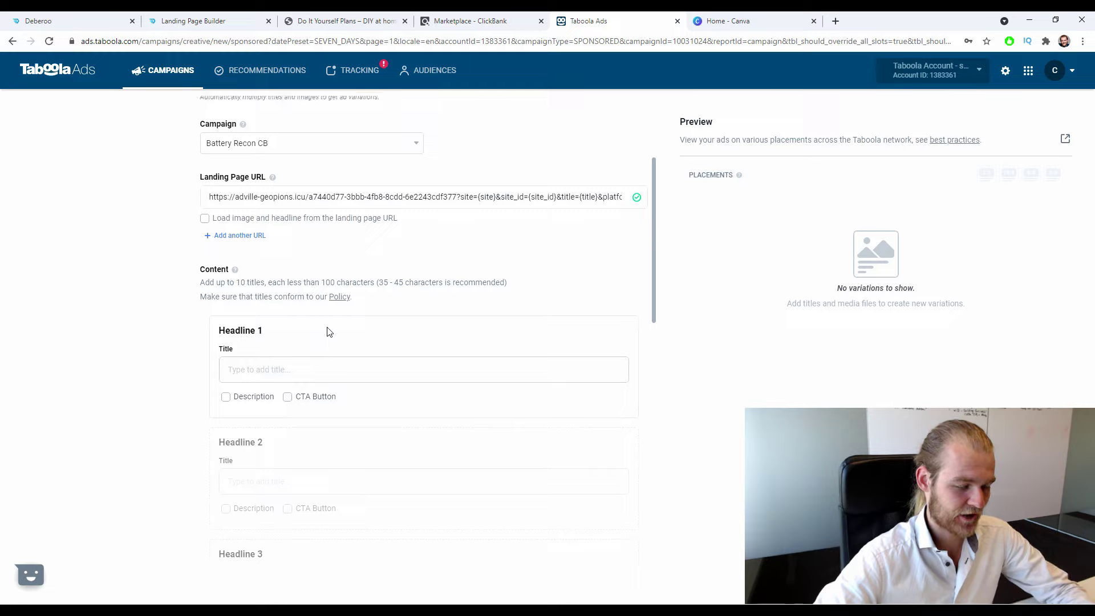
{"action": "scroll", "coordinate": [328, 330], "scroll_direction": "up", "scroll_amount": 1}
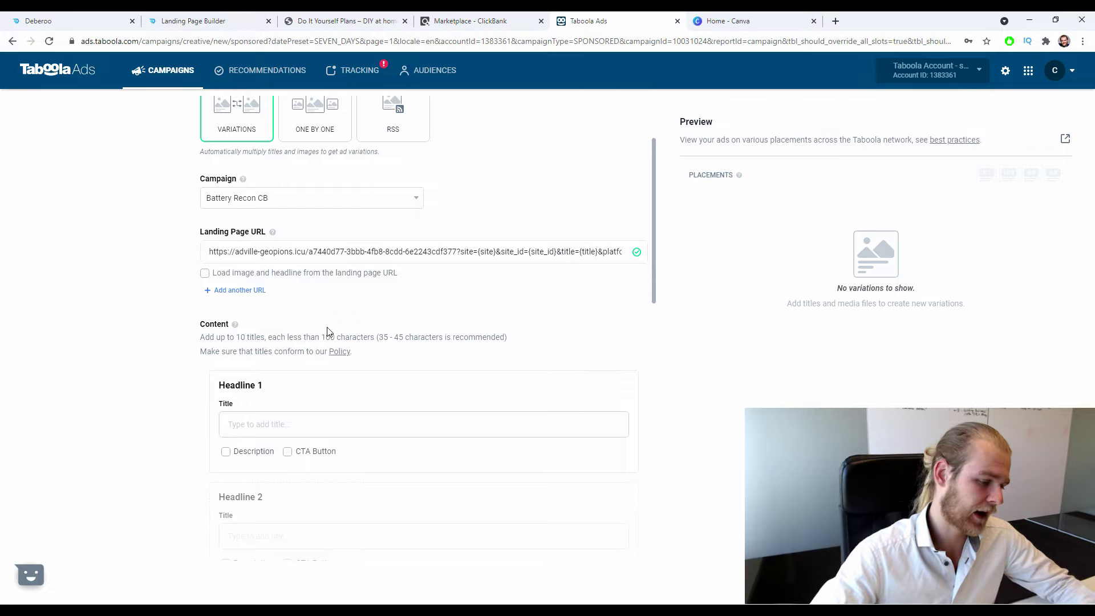
{"action": "scroll", "coordinate": [272, 360], "scroll_direction": "down", "scroll_amount": 2}
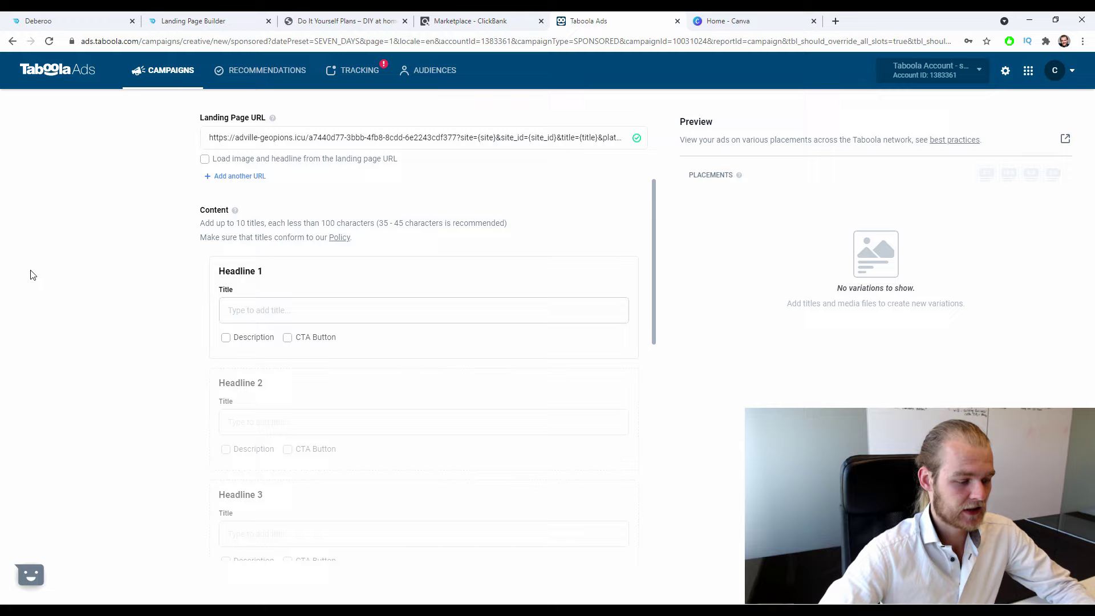
{"action": "left_click", "coordinate": [319, 310]}
{"action": "left_click", "coordinate": [74, 297]}
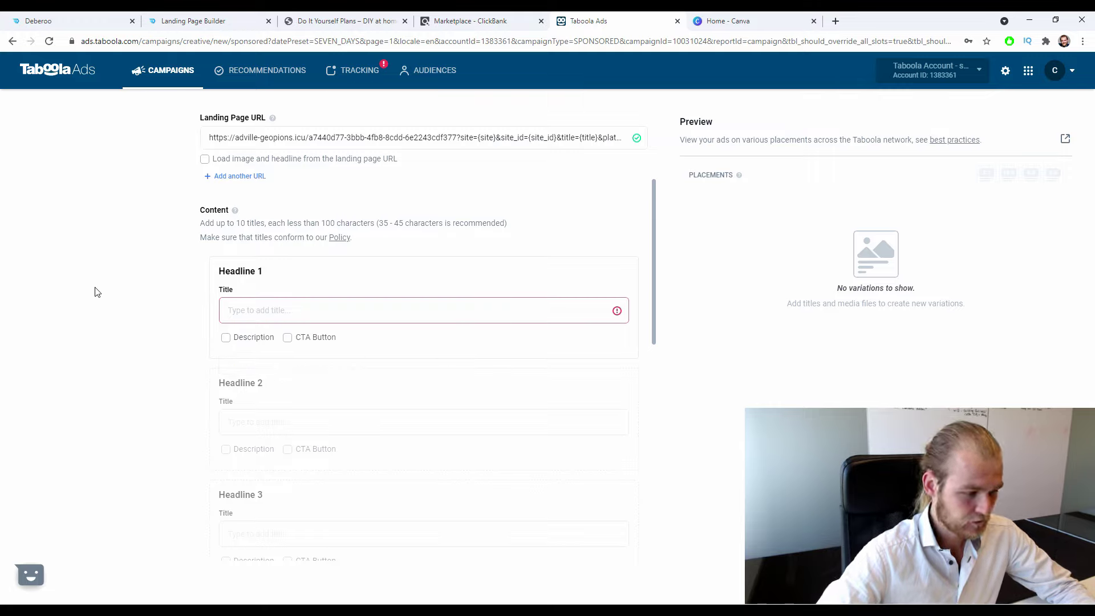
{"action": "left_click", "coordinate": [281, 313]}
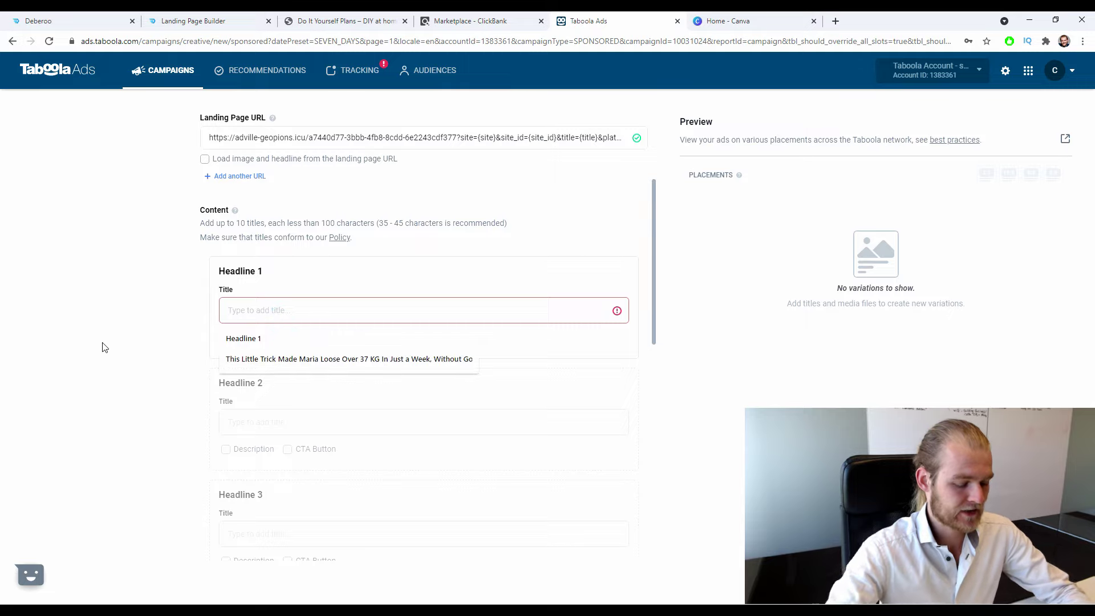
{"action": "type", "text": "This "}
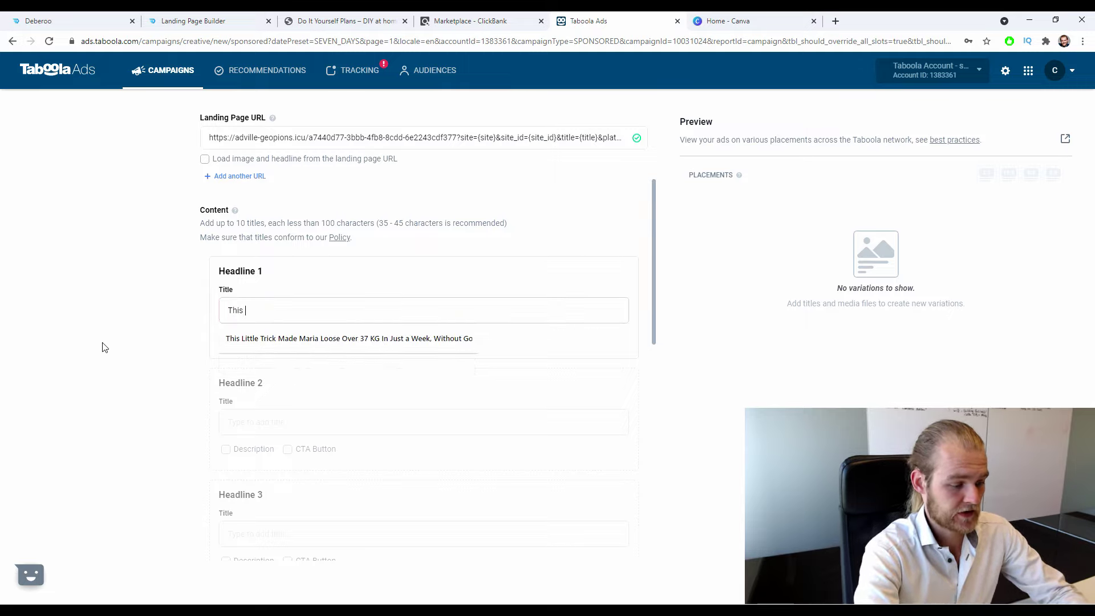
{"action": "type", "text": "Simple T"}
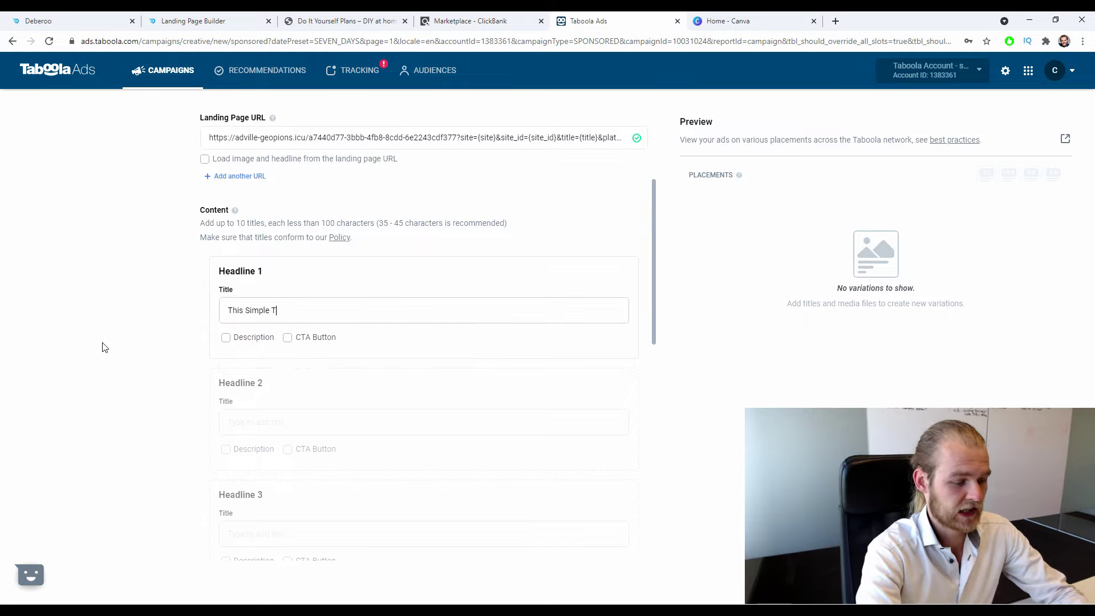
{"action": "type", "text": "rick Will Hel"}
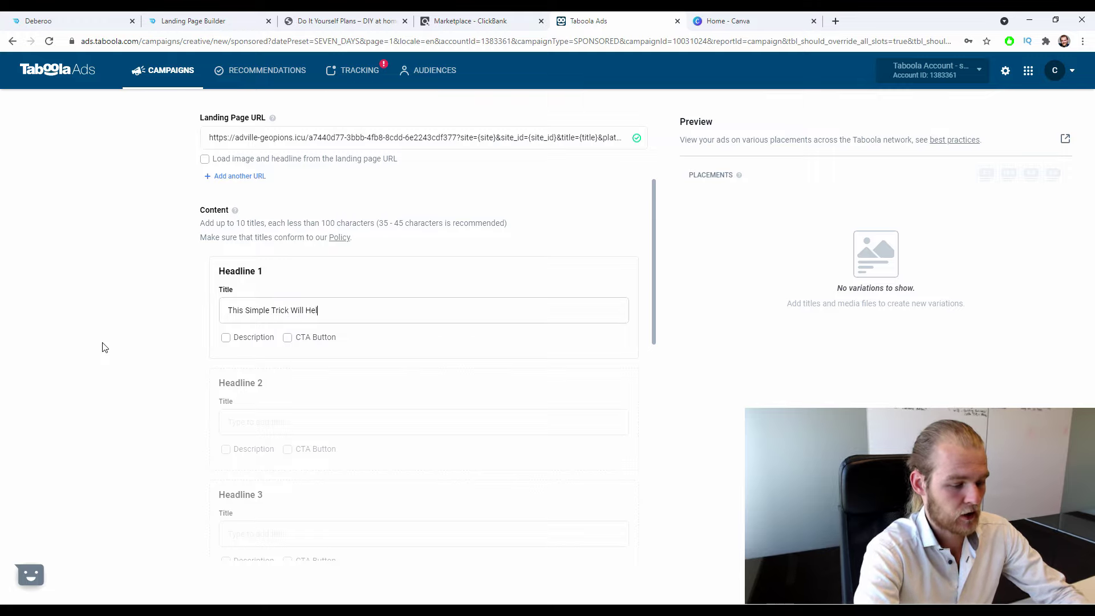
{"action": "type", "text": "p You S"}
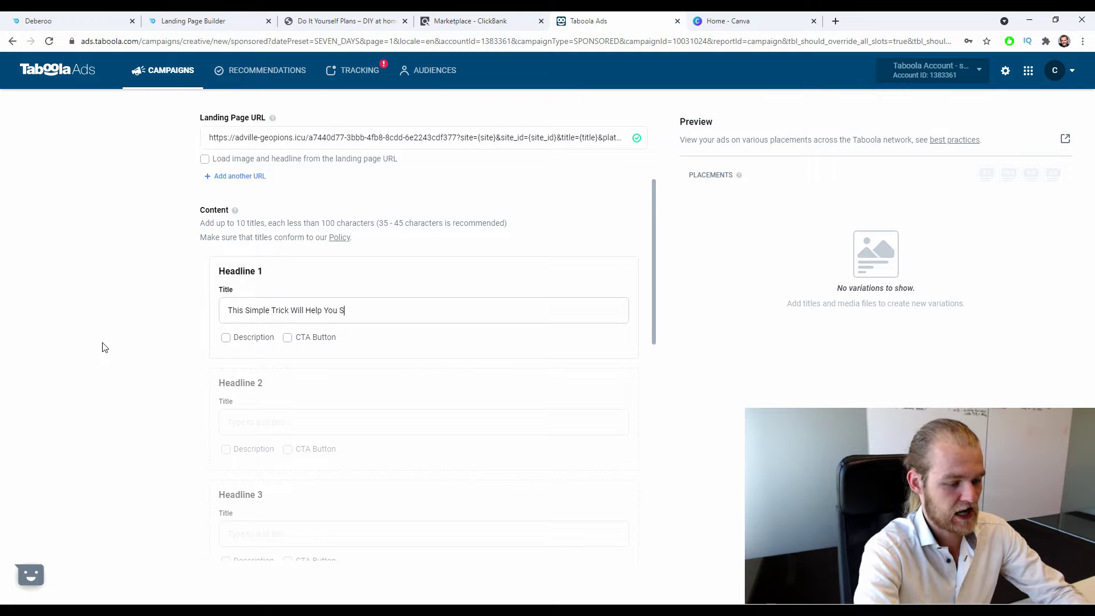
{"action": "type", "text": "ave Hundreds o"}
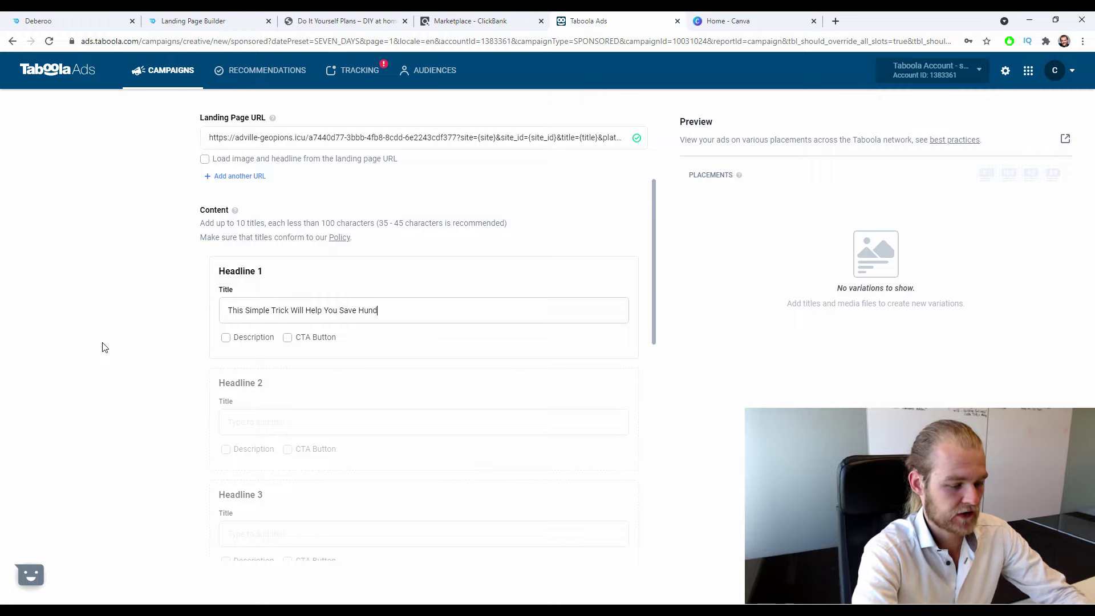
{"action": "type", "text": "f Do"}
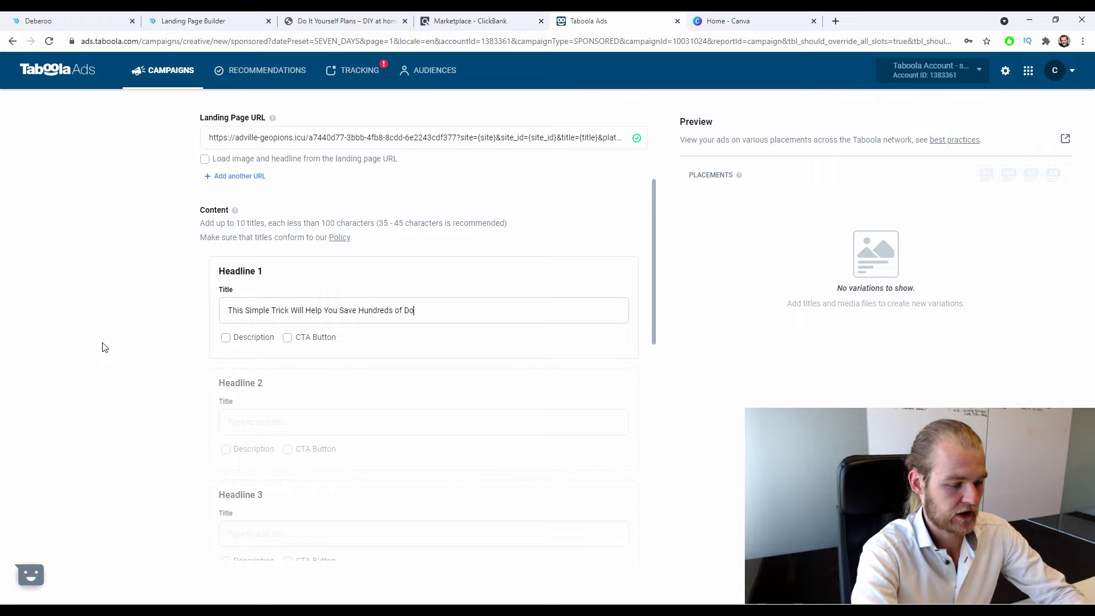
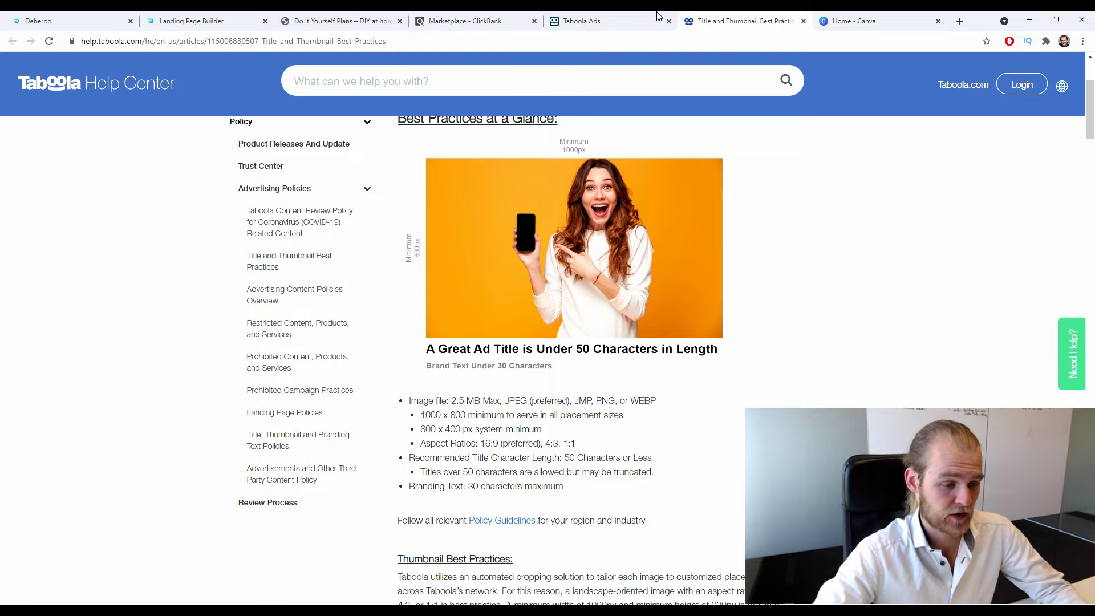
Close the Taboola best-practices article, switch to Canva and create a custom-size design of 1000 × 600 px.
{"action": "left_click", "coordinate": [803, 21]}
{"action": "left_click", "coordinate": [787, 21]}
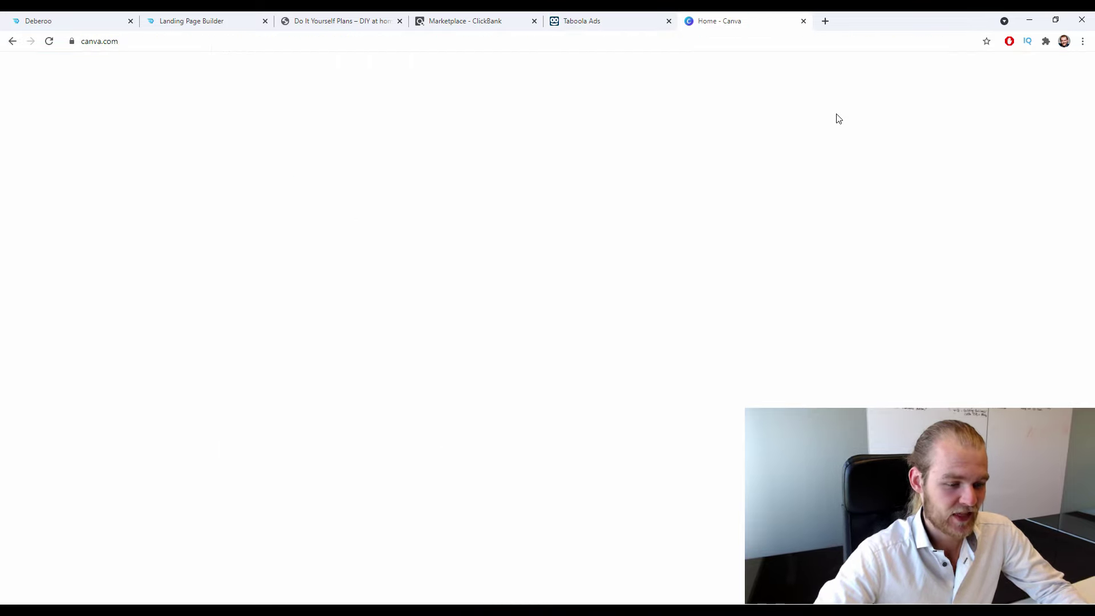
{"action": "left_click", "coordinate": [998, 73]}
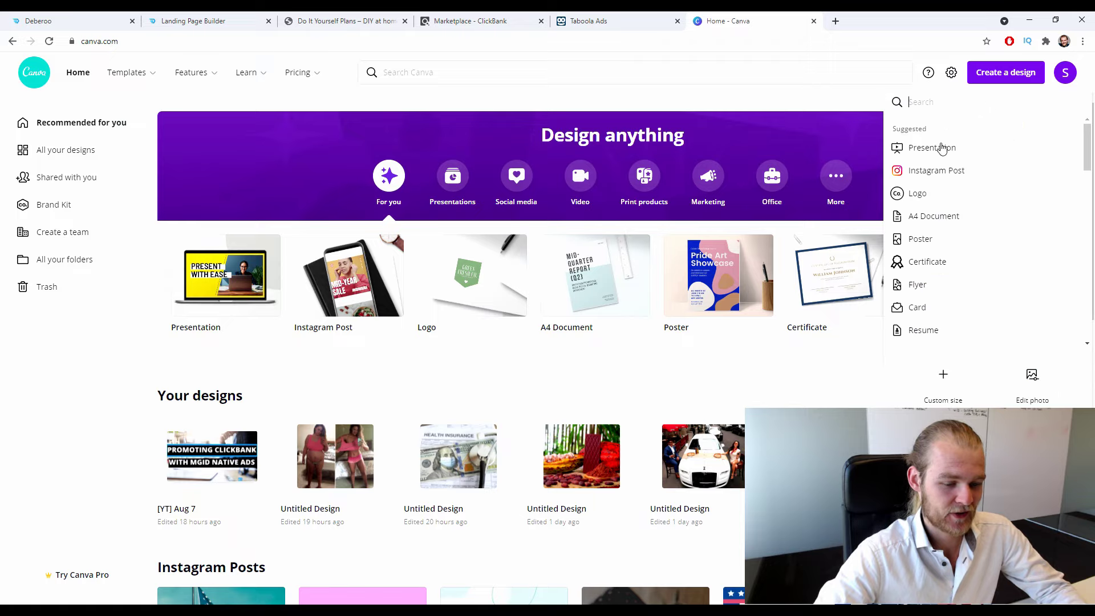
{"action": "left_click", "coordinate": [946, 384]}
{"action": "type", "text": "1000"}
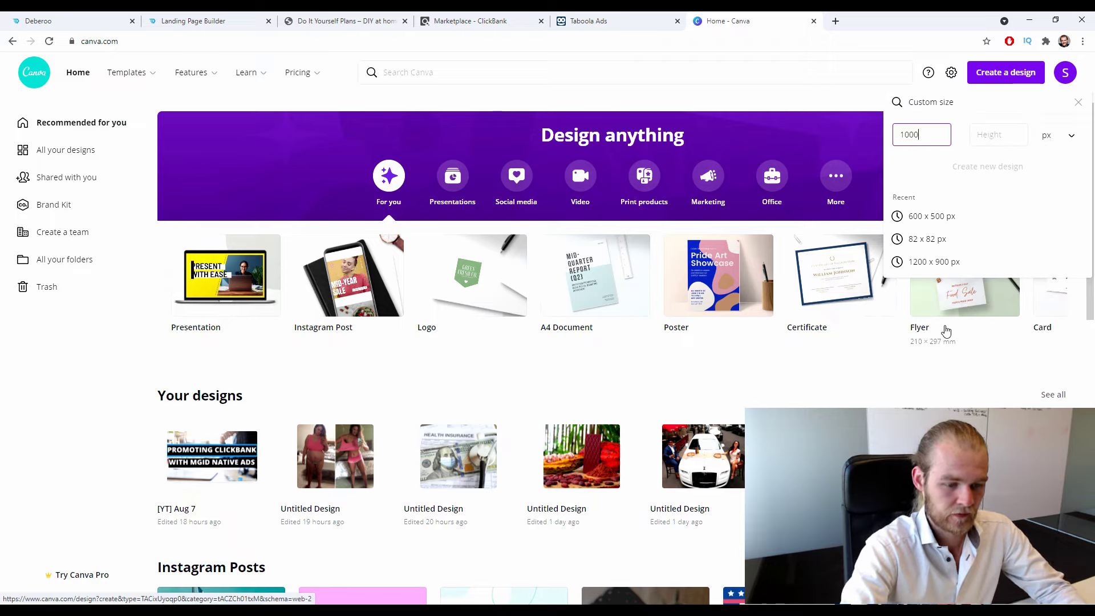
{"action": "key", "text": "Tab"}
{"action": "type", "text": "1000"}
{"action": "key", "text": "Return"}
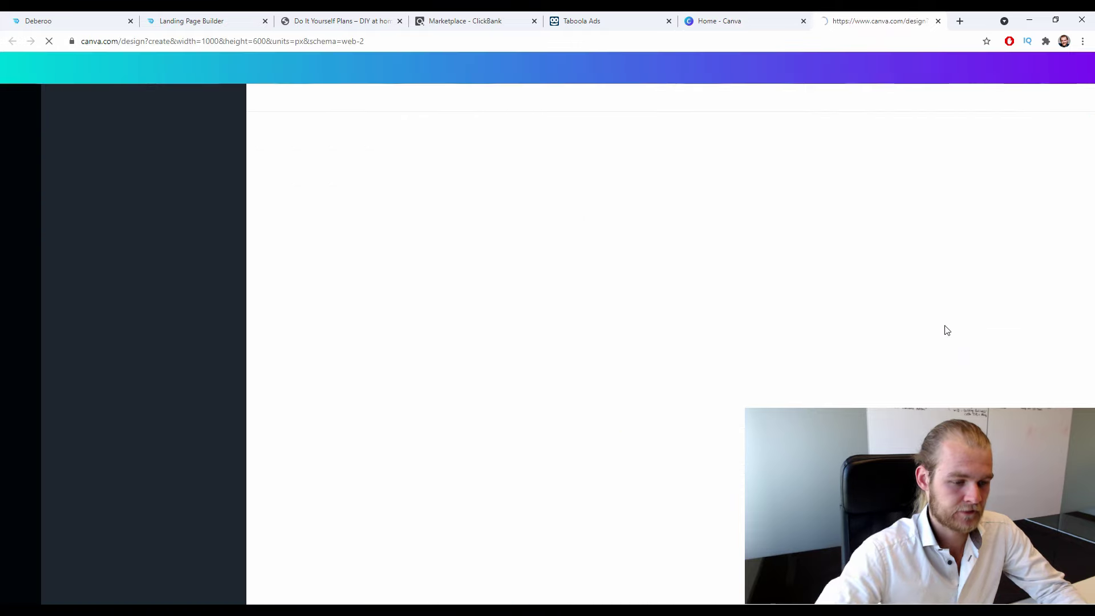
Search Google Images for "free energy generator" in a new browser tab.
{"action": "left_click", "coordinate": [960, 21]}
{"action": "type", "text": "f"}
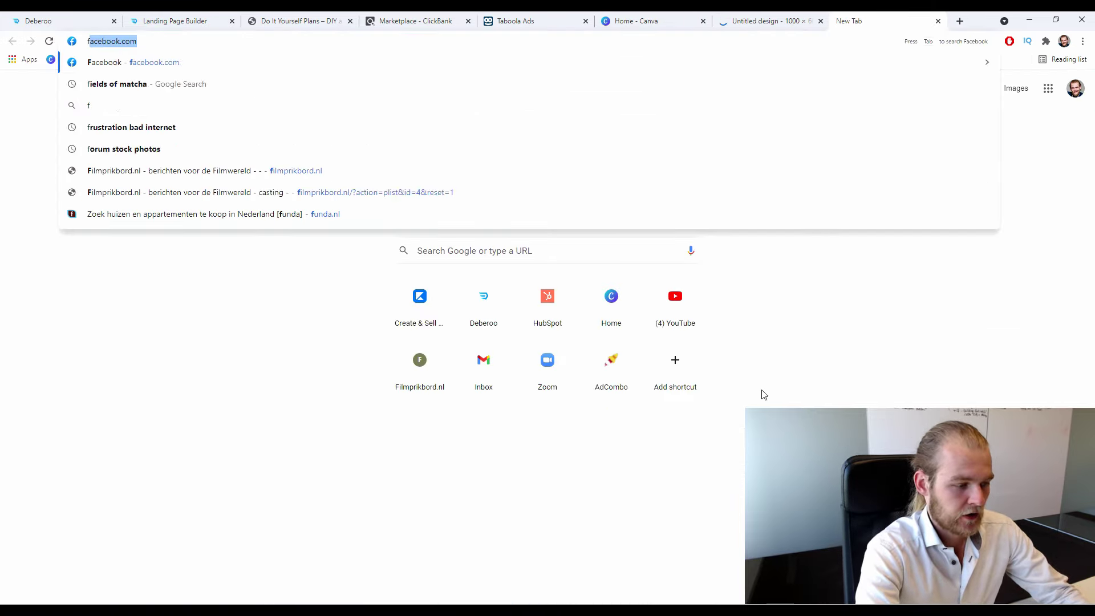
{"action": "type", "text": "ree ene"}
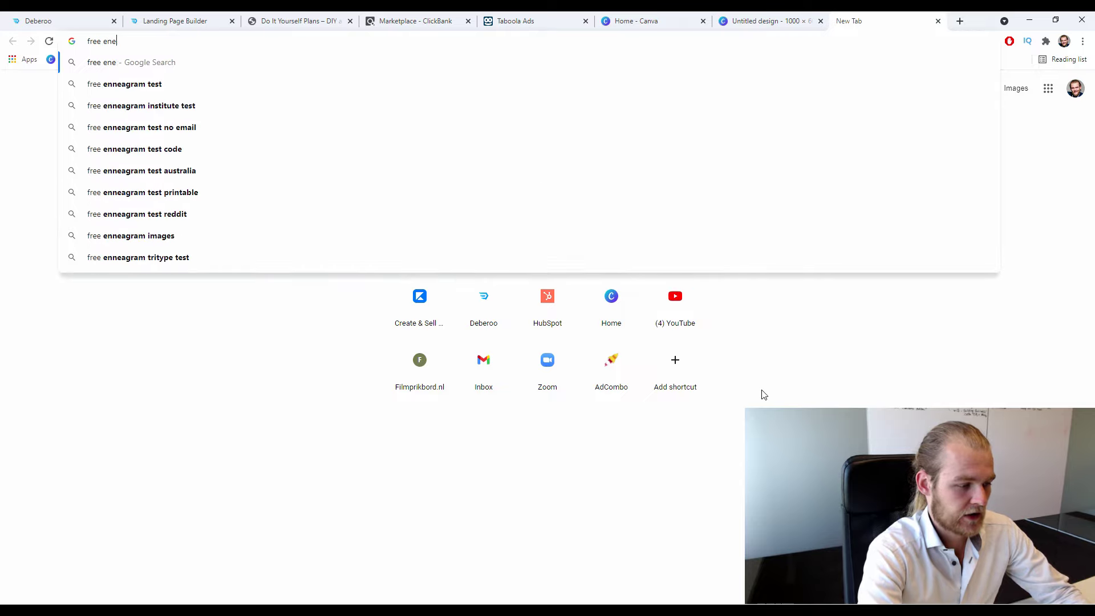
{"action": "type", "text": "rgy gena"}
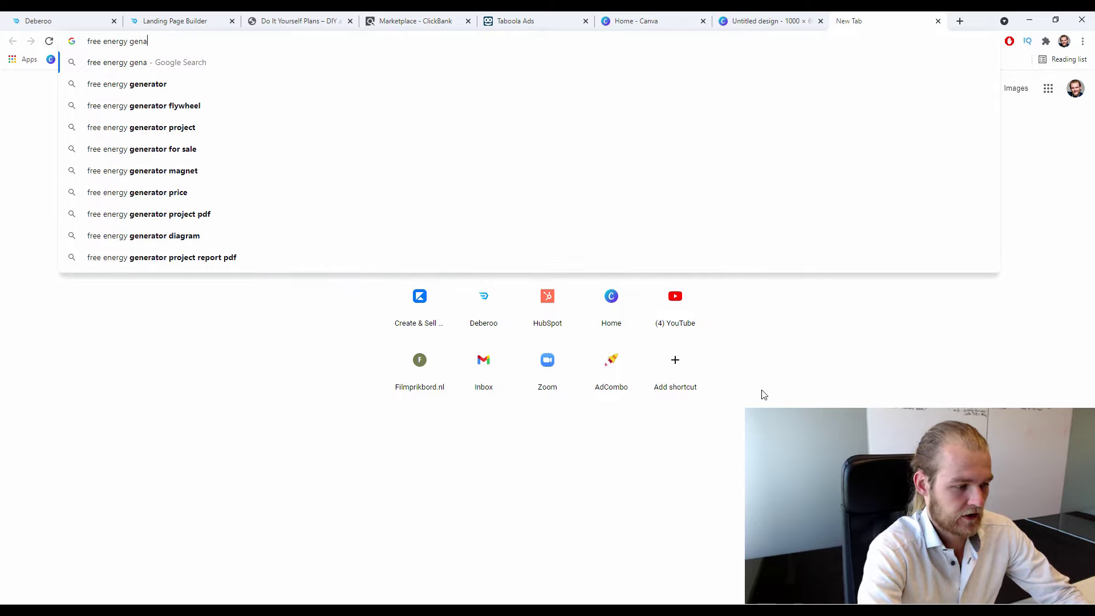
{"action": "key", "text": "Return"}
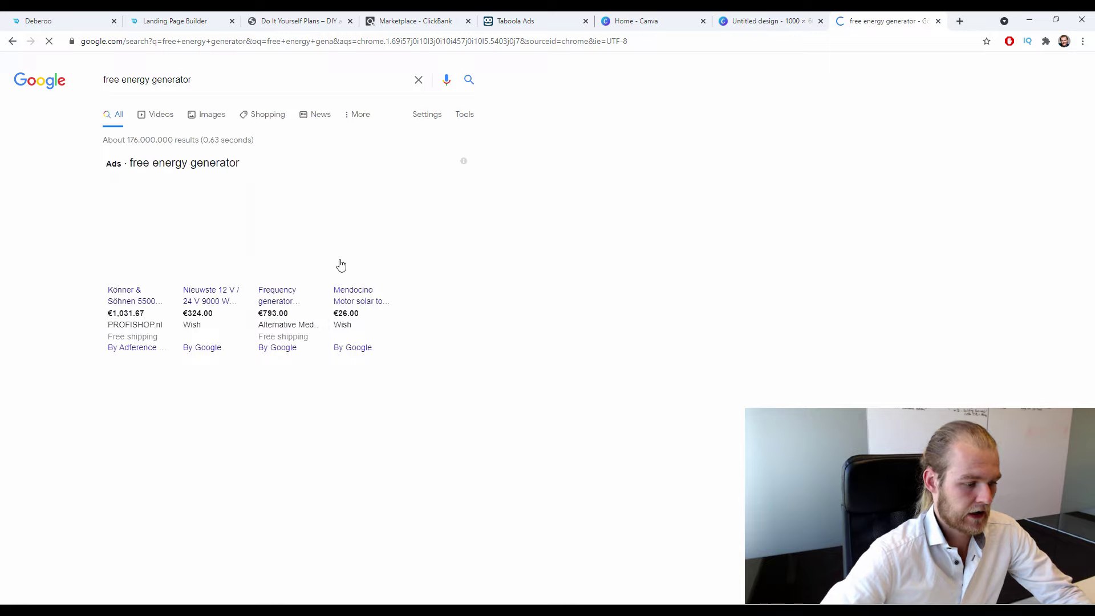
{"action": "left_click", "coordinate": [218, 120]}
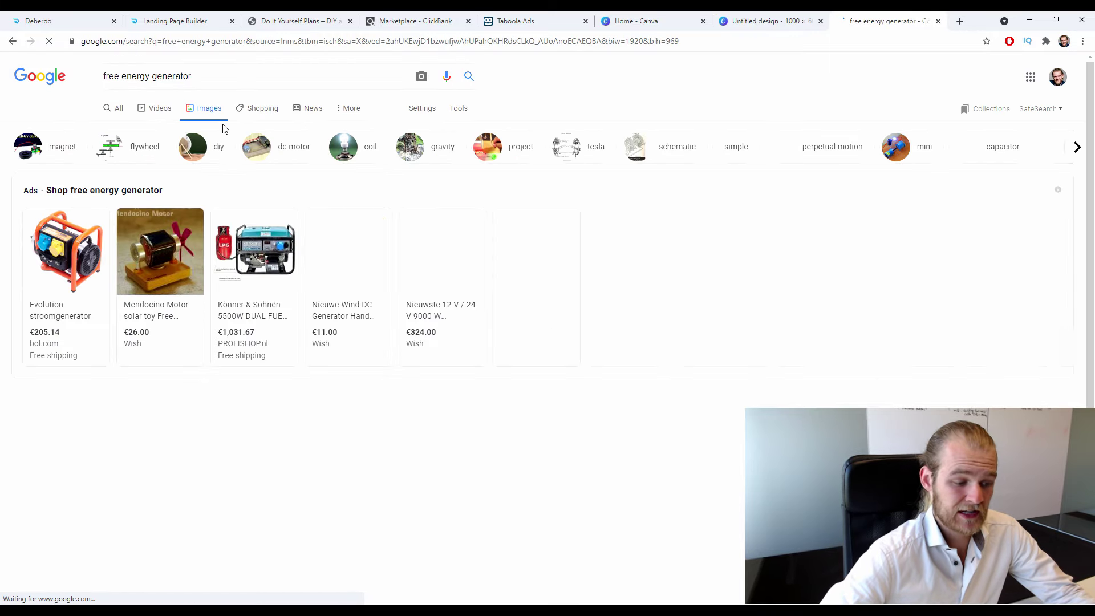
Look through the free energy generator image results for a picture suited to the ad.
{"action": "scroll", "coordinate": [437, 237], "scroll_direction": "down", "scroll_amount": 4}
{"action": "scroll", "coordinate": [377, 211], "scroll_direction": "down", "scroll_amount": 5}
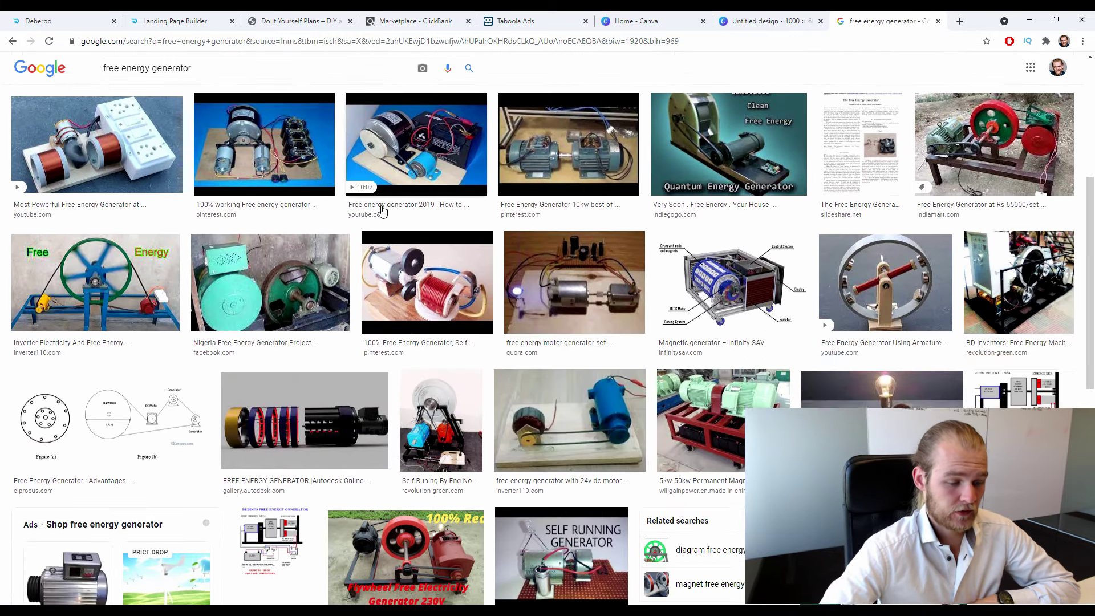
{"action": "scroll", "coordinate": [451, 320], "scroll_direction": "down", "scroll_amount": 5}
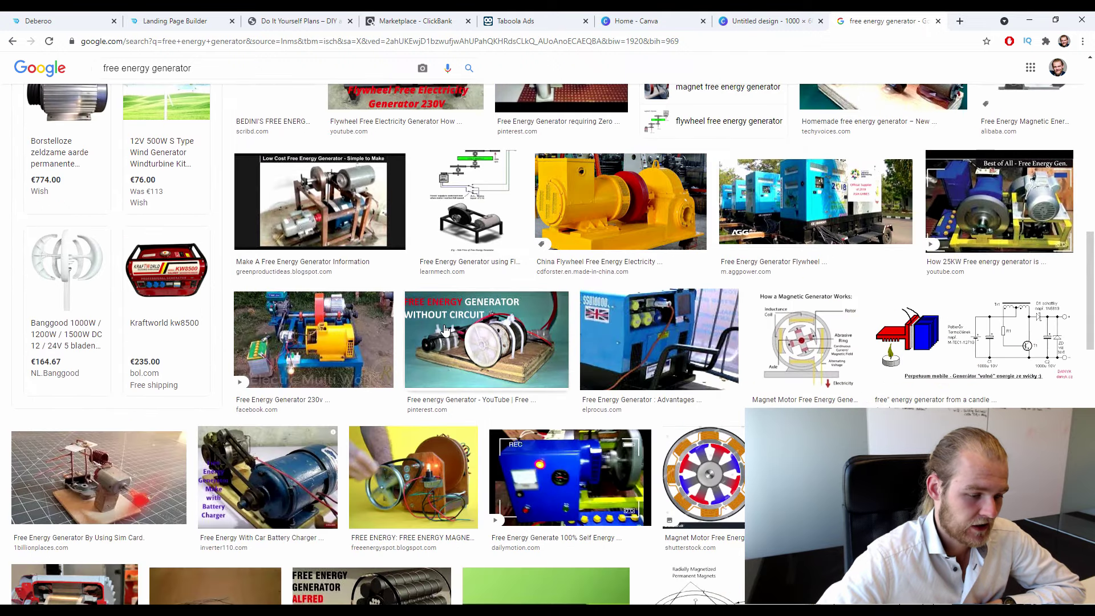
{"action": "scroll", "coordinate": [576, 197], "scroll_direction": "up", "scroll_amount": 7}
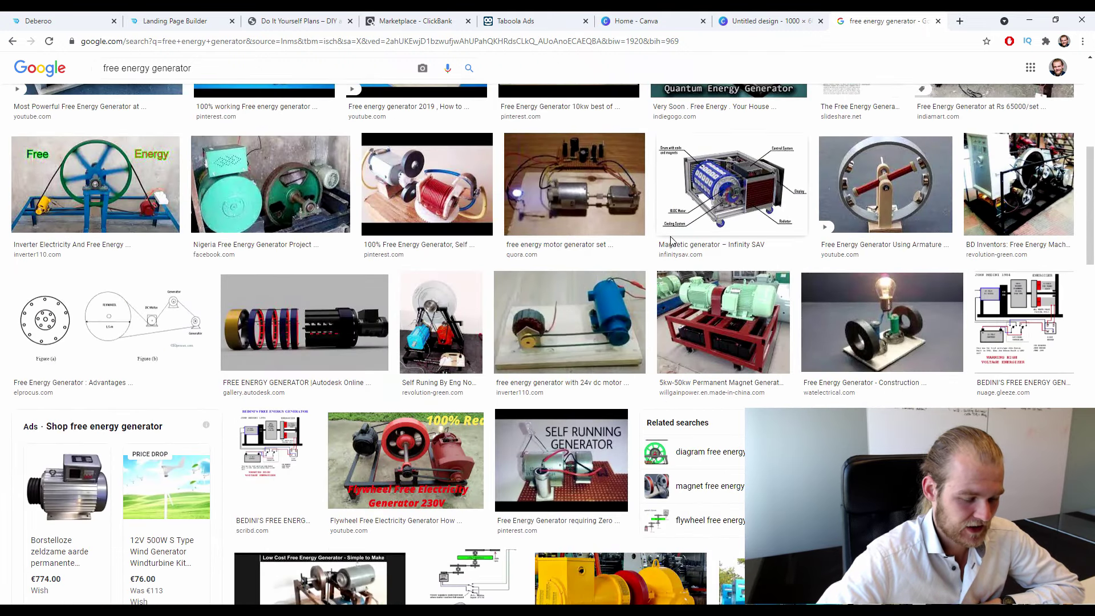
{"action": "scroll", "coordinate": [577, 196], "scroll_direction": "down", "scroll_amount": 4}
{"action": "scroll", "coordinate": [618, 258], "scroll_direction": "down", "scroll_amount": 2}
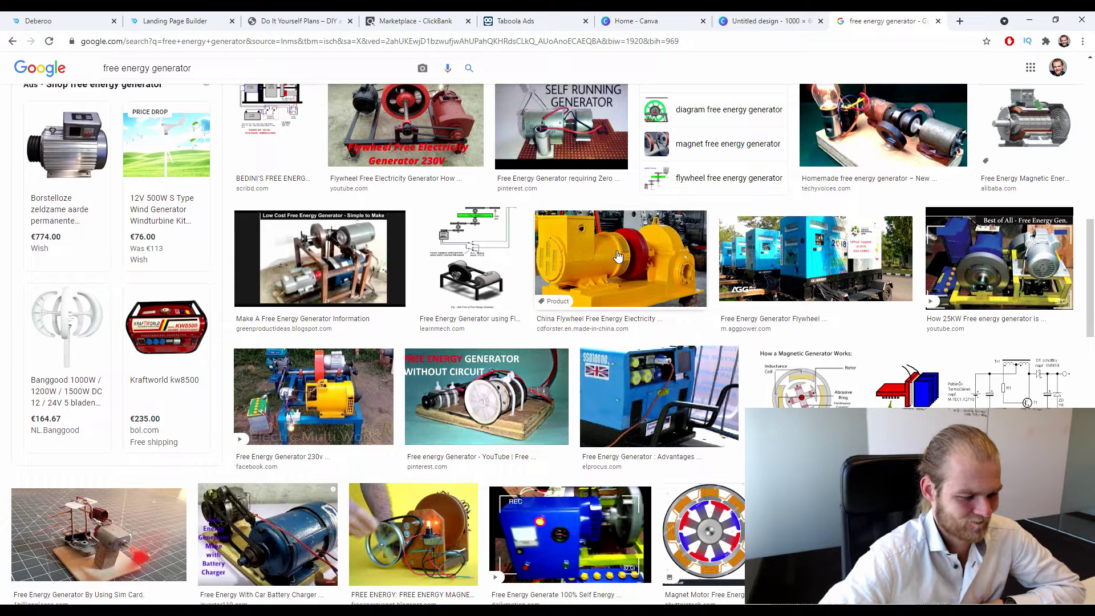
{"action": "scroll", "coordinate": [618, 257], "scroll_direction": "down", "scroll_amount": 5}
{"action": "scroll", "coordinate": [599, 262], "scroll_direction": "down", "scroll_amount": 8}
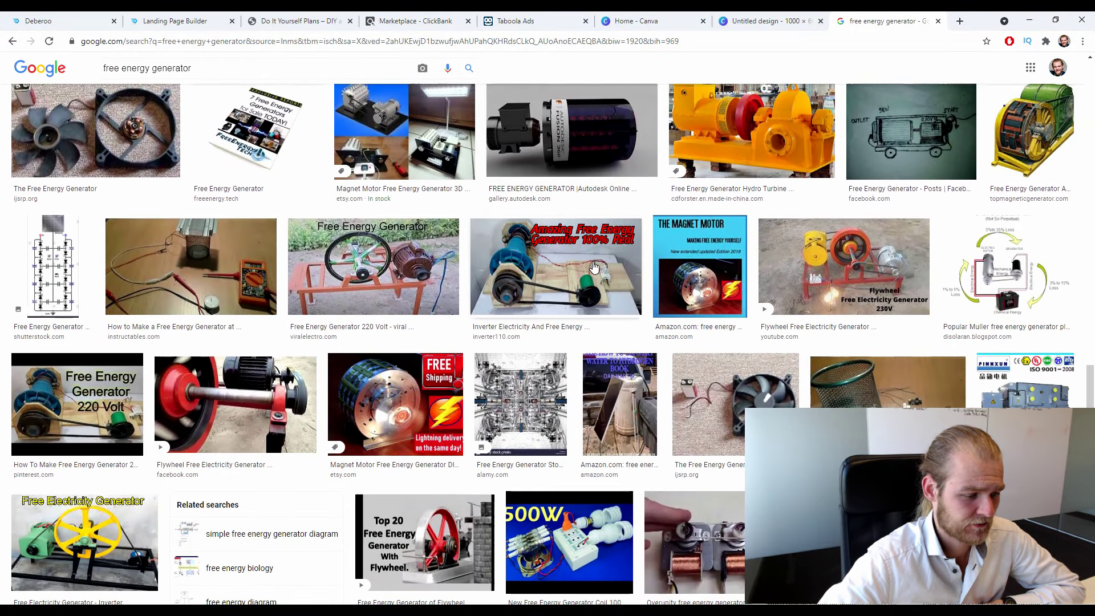
{"action": "scroll", "coordinate": [590, 268], "scroll_direction": "down", "scroll_amount": 2}
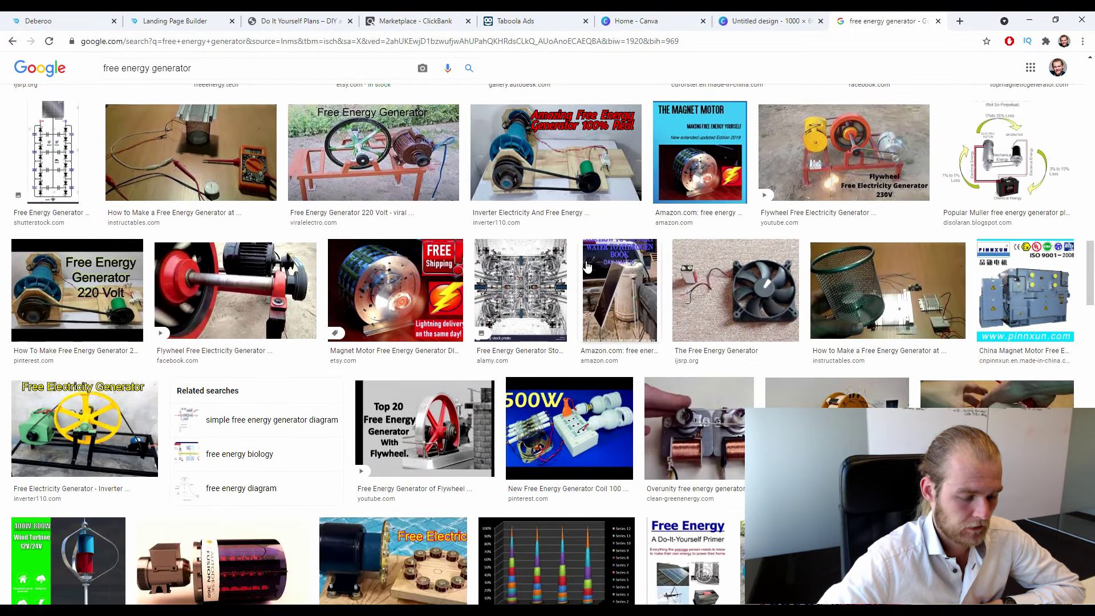
{"action": "scroll", "coordinate": [588, 263], "scroll_direction": "down", "scroll_amount": 8}
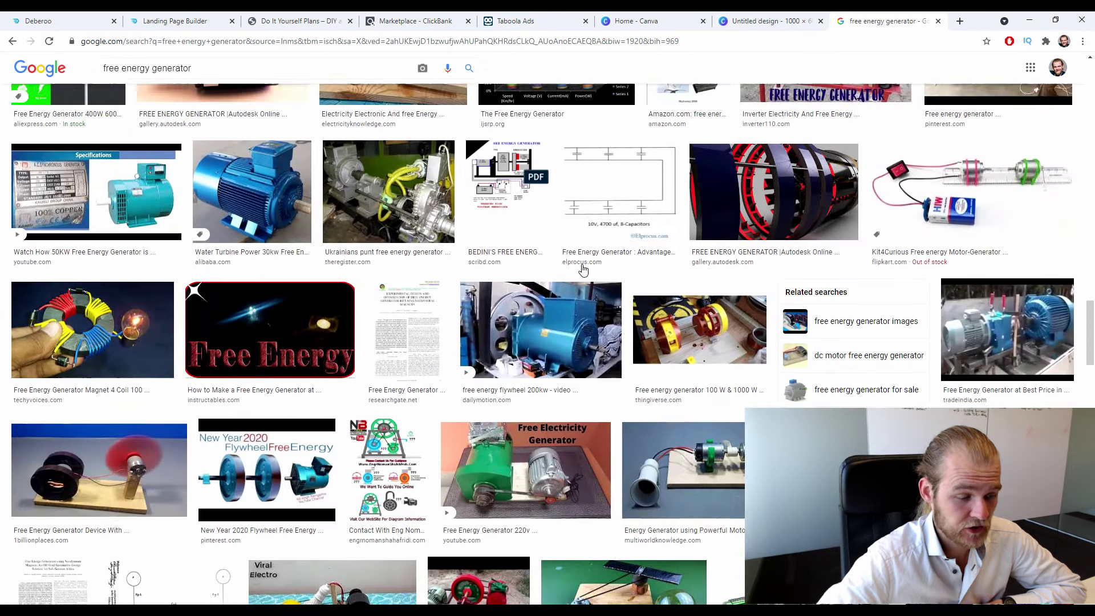
{"action": "scroll", "coordinate": [583, 269], "scroll_direction": "up", "scroll_amount": 4}
{"action": "scroll", "coordinate": [583, 269], "scroll_direction": "up", "scroll_amount": 3}
{"action": "scroll", "coordinate": [310, 233], "scroll_direction": "down", "scroll_amount": 10}
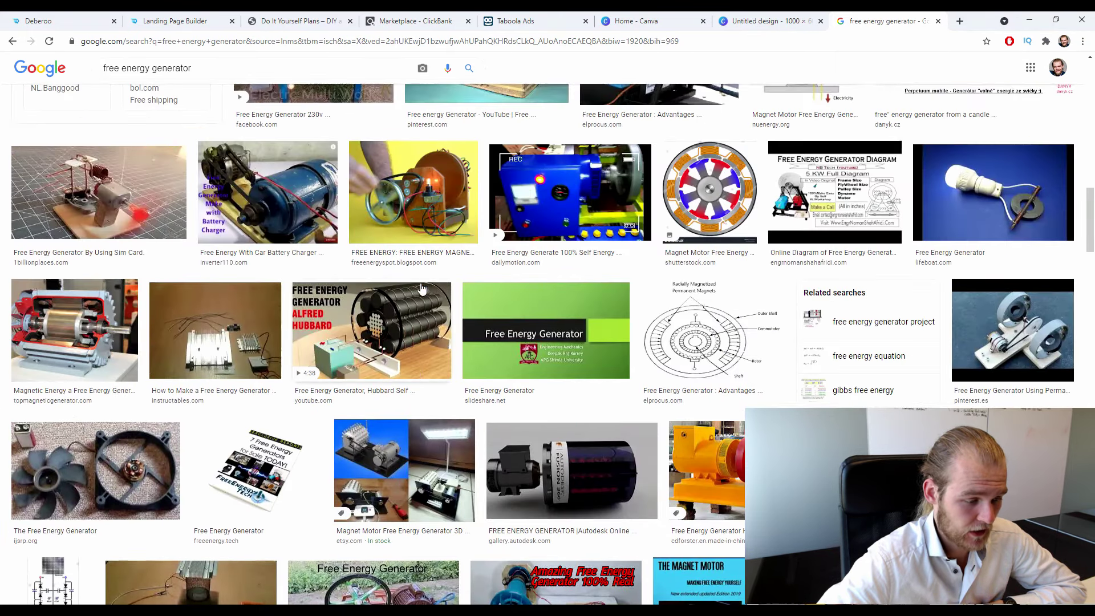
Preview the blue generator image captioned with a car battery charger, close it and examine further free energy generator results for ad pictures.
{"action": "left_click", "coordinate": [311, 233]}
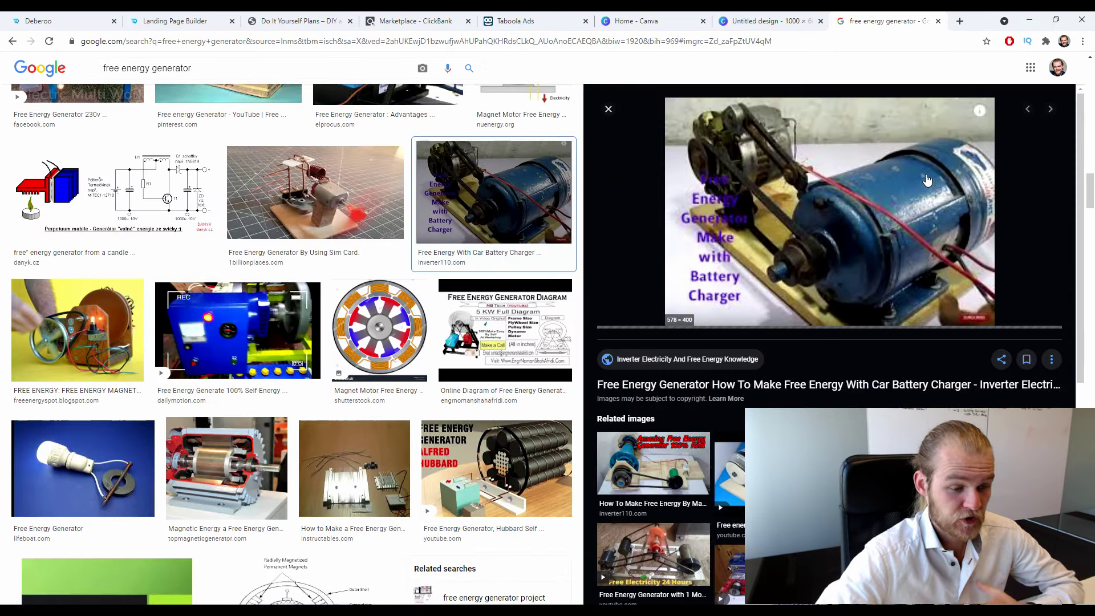
{"action": "left_click", "coordinate": [609, 109]}
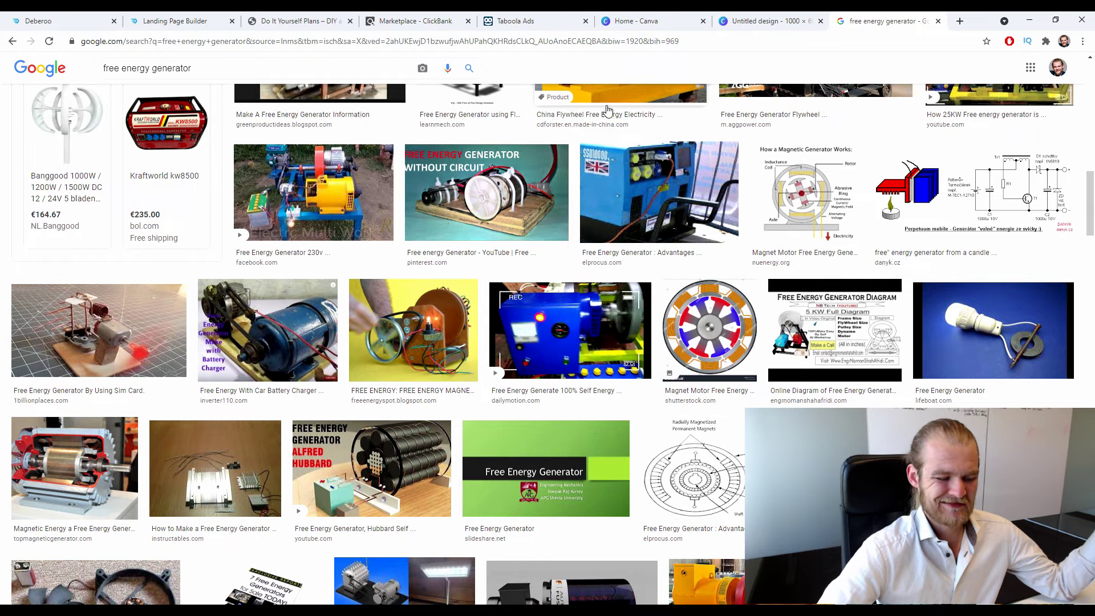
{"action": "scroll", "coordinate": [610, 104], "scroll_direction": "down", "scroll_amount": 7}
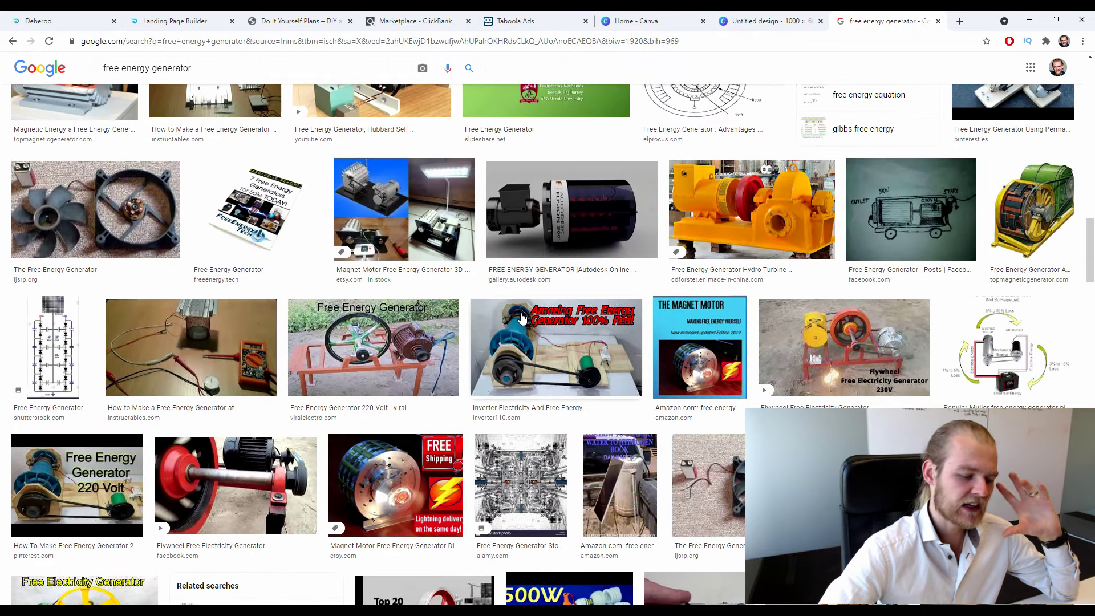
{"action": "scroll", "coordinate": [542, 297], "scroll_direction": "down", "scroll_amount": 5}
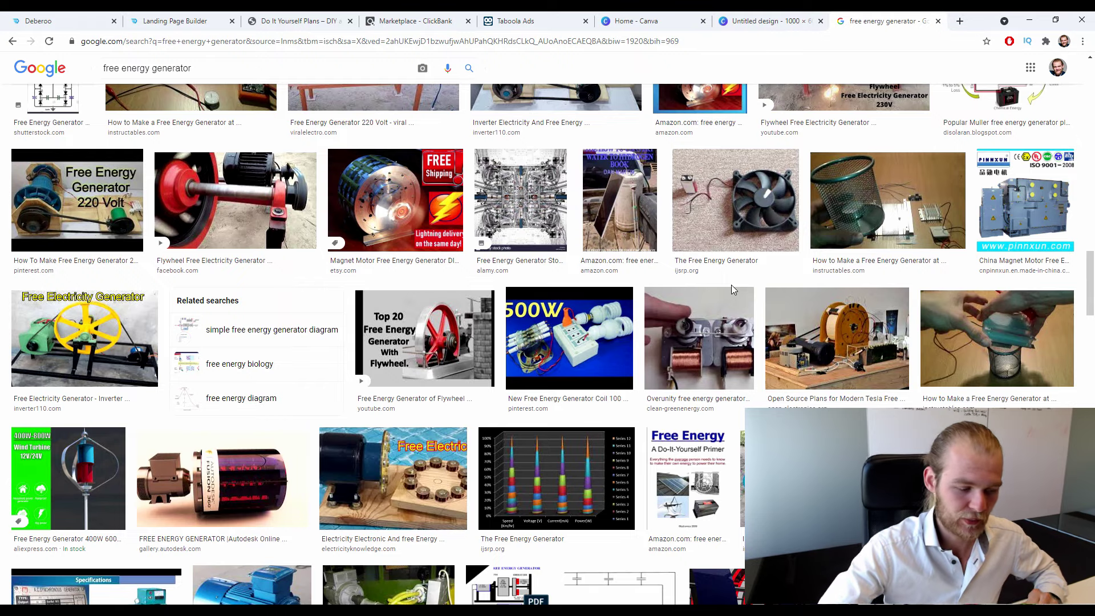
{"action": "scroll", "coordinate": [732, 287], "scroll_direction": "down", "scroll_amount": 15}
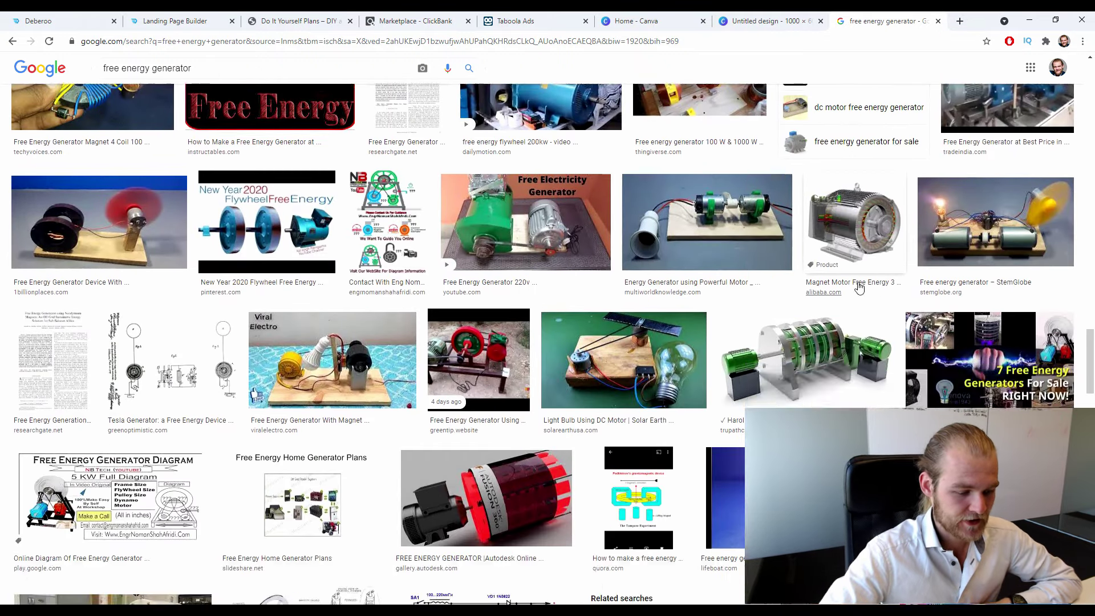
{"action": "scroll", "coordinate": [856, 313], "scroll_direction": "down", "scroll_amount": 20}
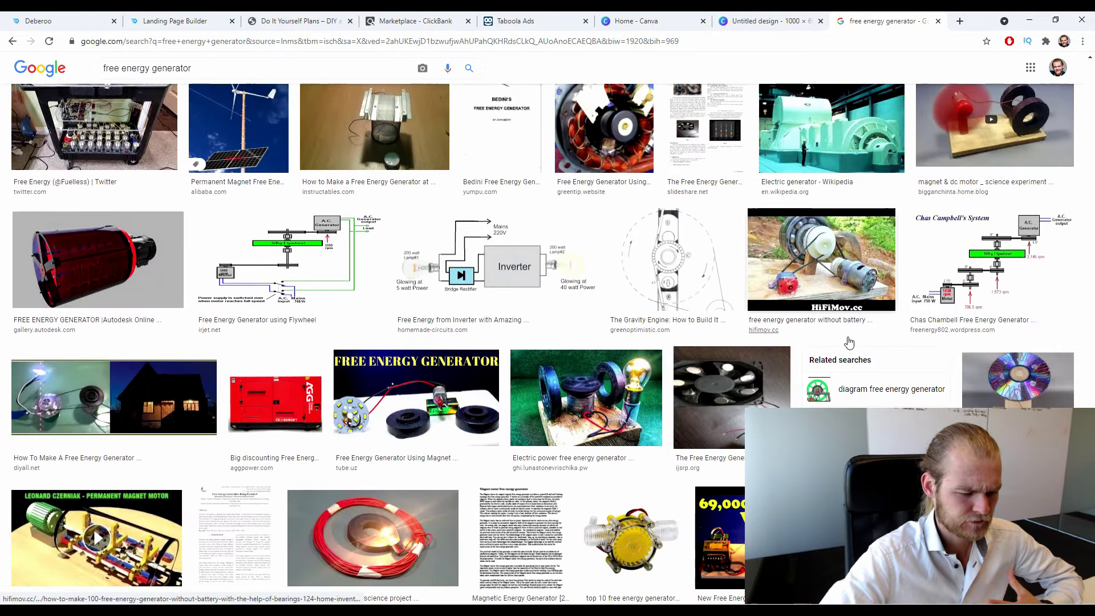
{"action": "scroll", "coordinate": [850, 342], "scroll_direction": "down", "scroll_amount": 20}
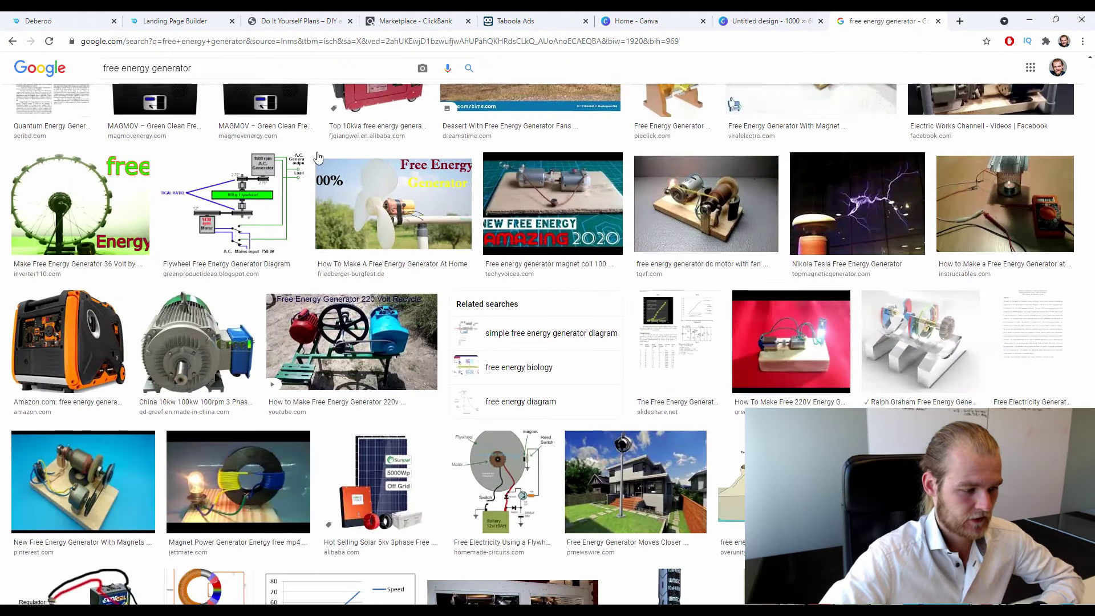
Search Google Images for "weird energy generators" instead.
{"action": "left_click", "coordinate": [231, 68]}
{"action": "key", "text": "ctrl+a"}
{"action": "type", "text": "we"}
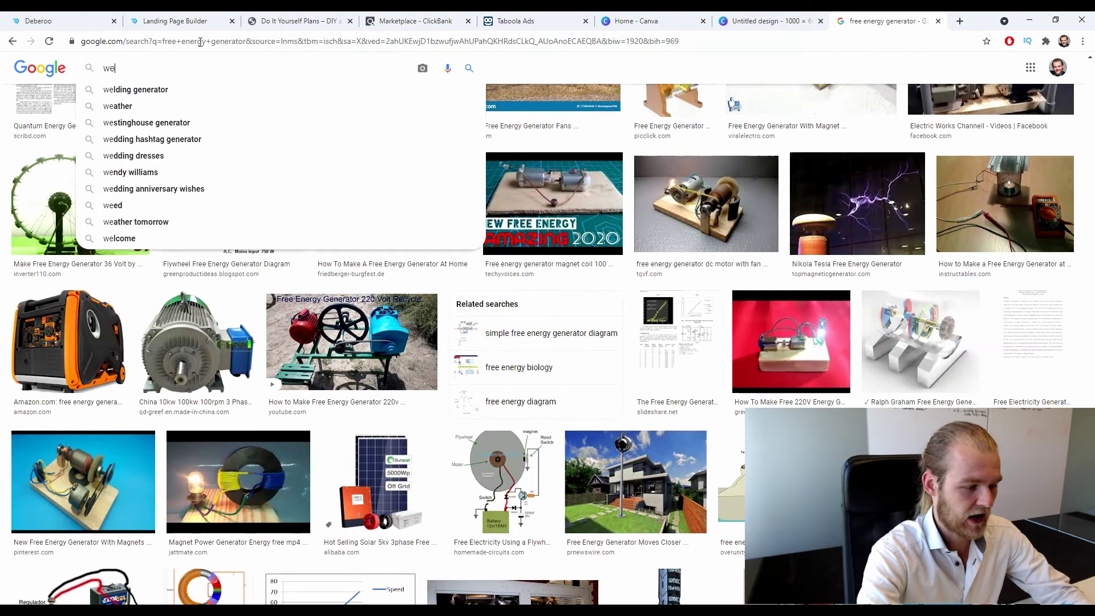
{"action": "type", "text": "ird ene"}
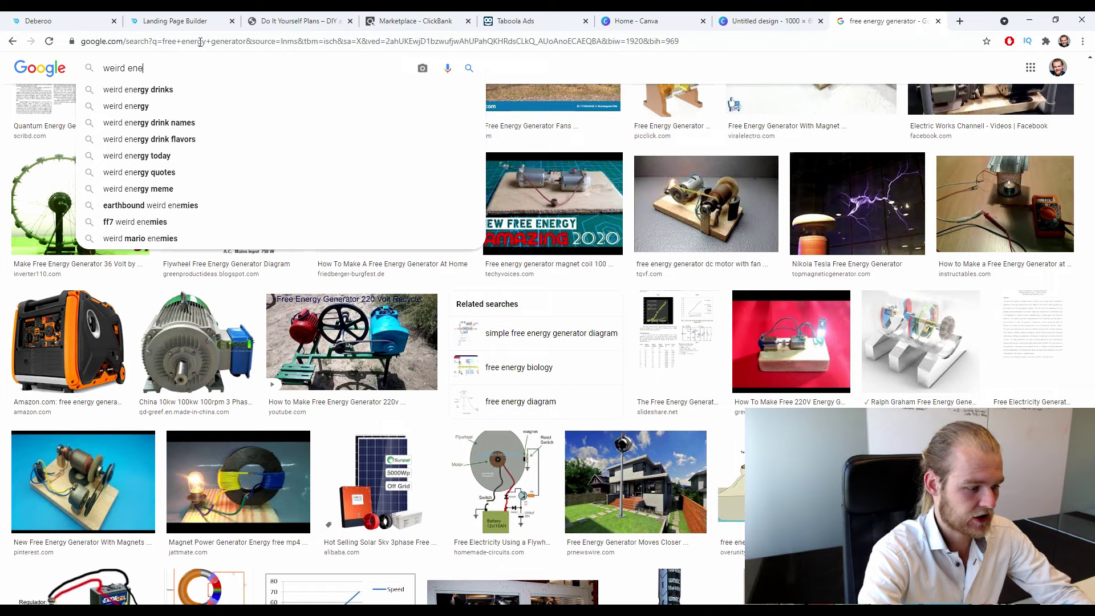
{"action": "type", "text": "g"}
{"action": "key", "text": "BackSpace"}
{"action": "type", "text": "rgy "}
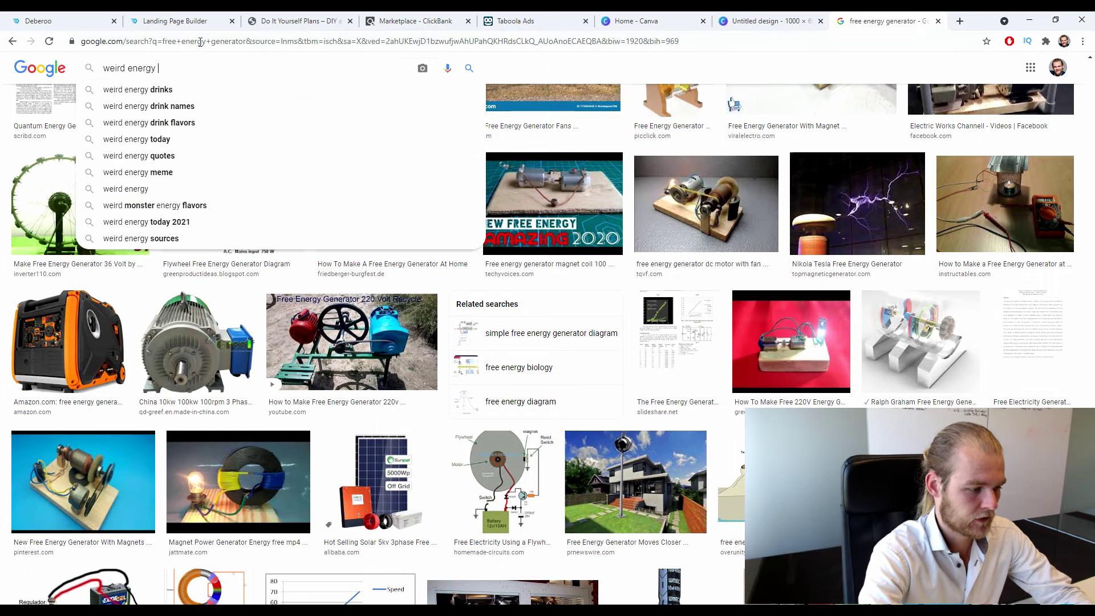
{"action": "type", "text": "generato"}
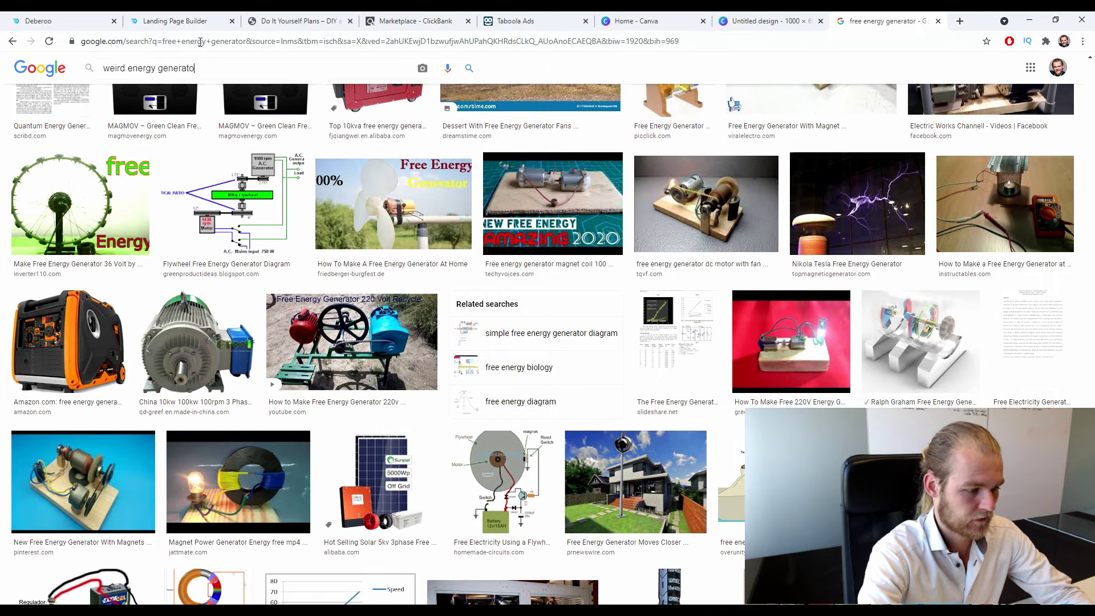
{"action": "type", "text": "rs"}
{"action": "key", "text": "Return"}
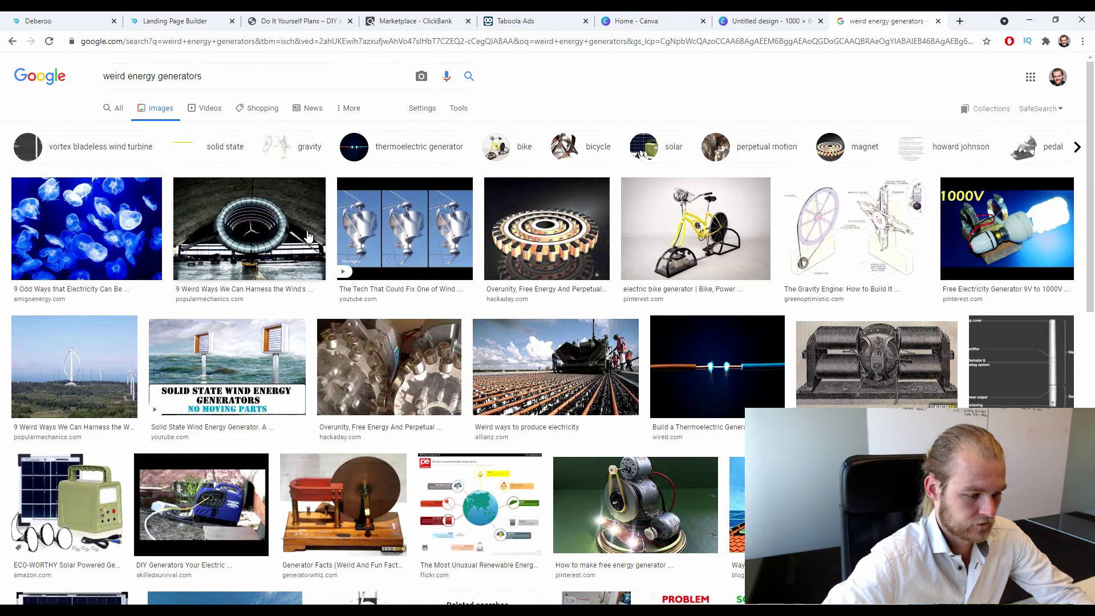
Look through the weird energy generators image results for an eye-catching ad picture, loading more results at the end of the page.
{"action": "scroll", "coordinate": [309, 235], "scroll_direction": "down", "scroll_amount": 3}
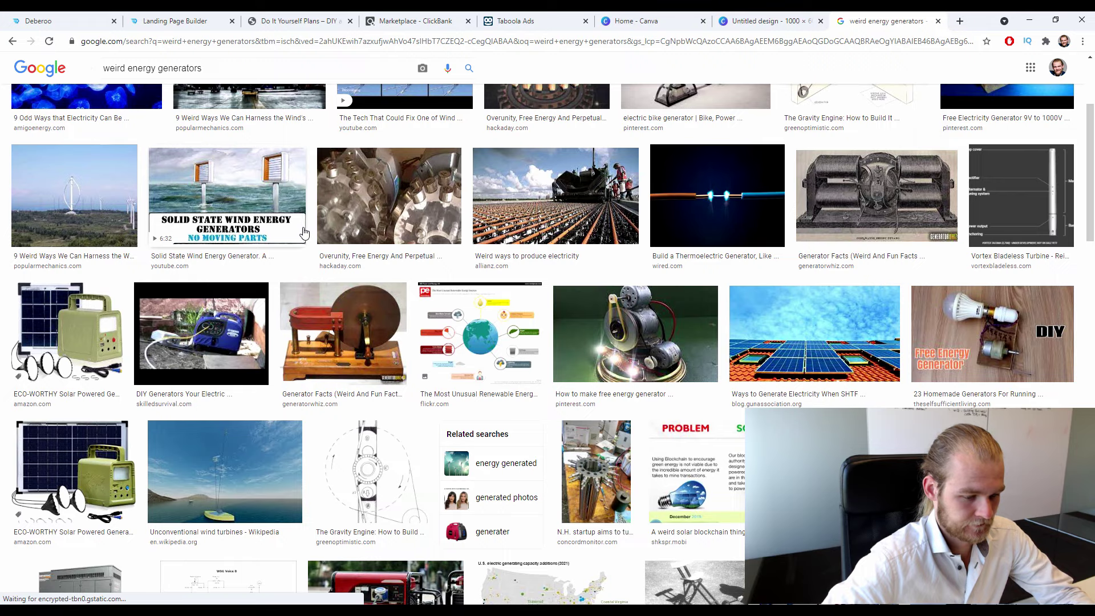
{"action": "scroll", "coordinate": [302, 235], "scroll_direction": "down", "scroll_amount": 10}
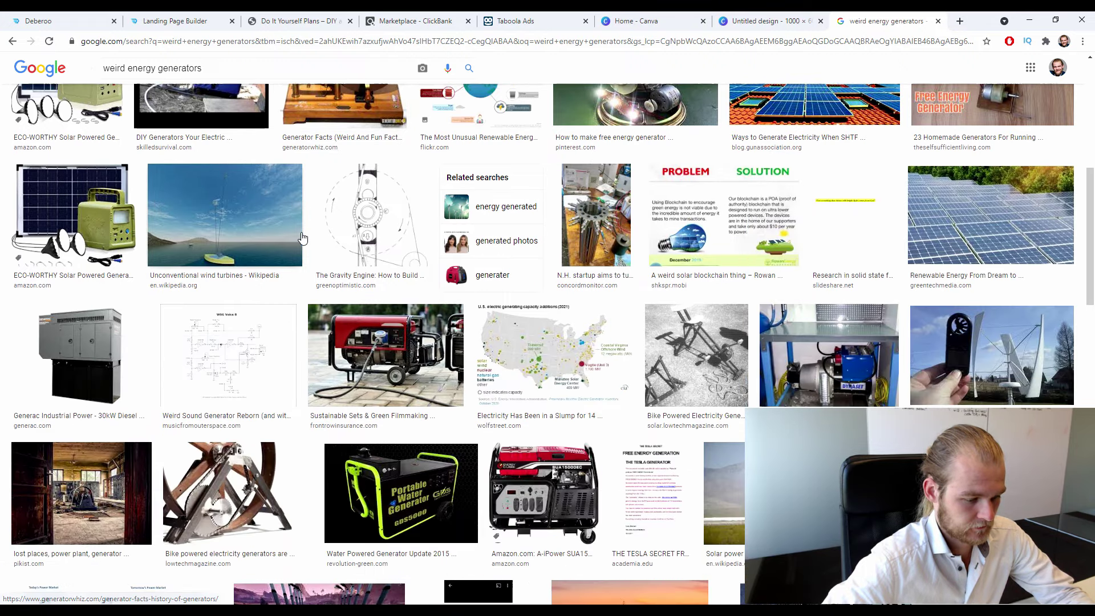
{"action": "scroll", "coordinate": [303, 239], "scroll_direction": "down", "scroll_amount": 8}
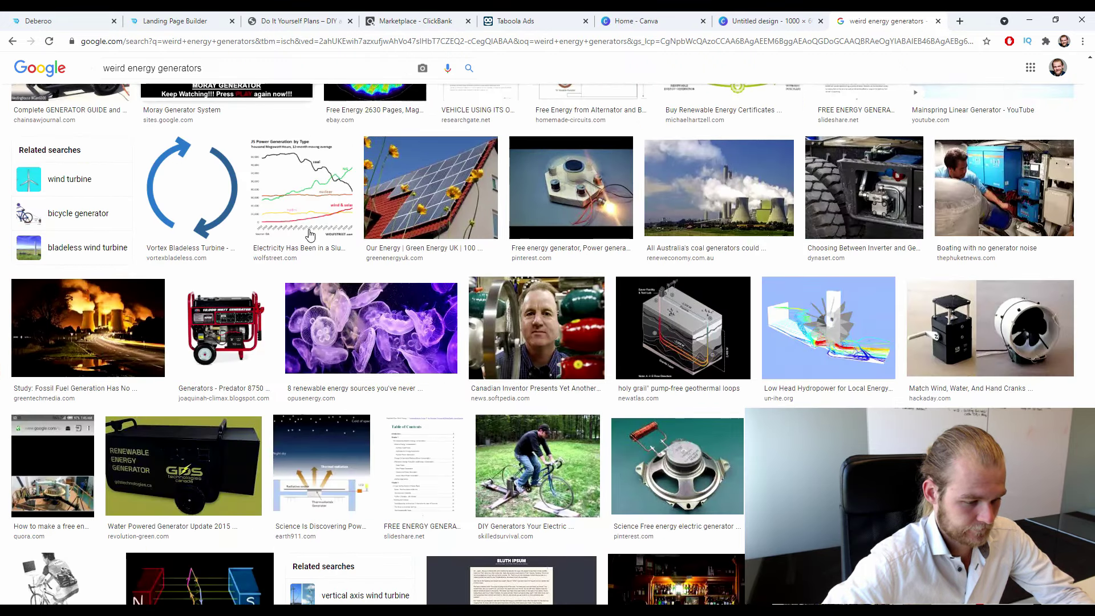
{"action": "scroll", "coordinate": [670, 265], "scroll_direction": "down", "scroll_amount": 2}
{"action": "scroll", "coordinate": [670, 265], "scroll_direction": "down", "scroll_amount": 1}
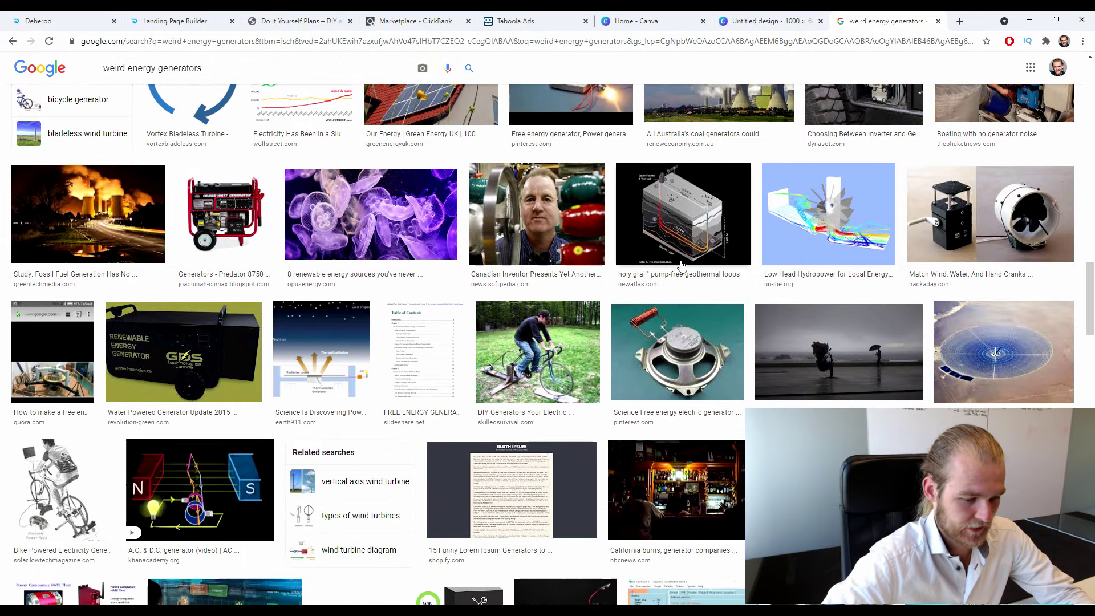
{"action": "scroll", "coordinate": [682, 265], "scroll_direction": "down", "scroll_amount": 1}
{"action": "scroll", "coordinate": [679, 269], "scroll_direction": "down", "scroll_amount": 1}
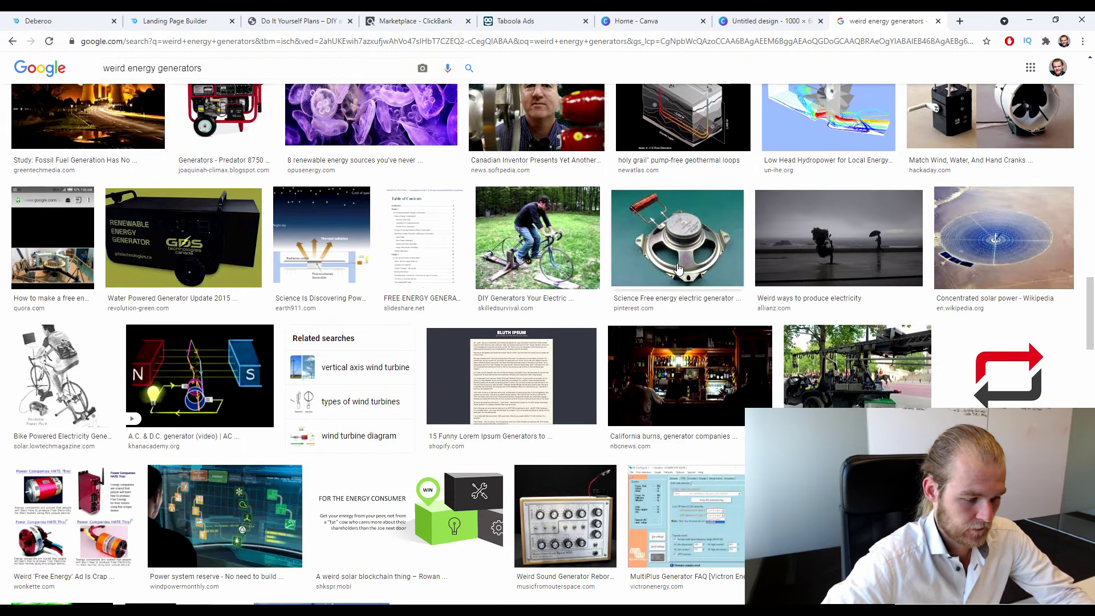
{"action": "scroll", "coordinate": [675, 270], "scroll_direction": "down", "scroll_amount": 4}
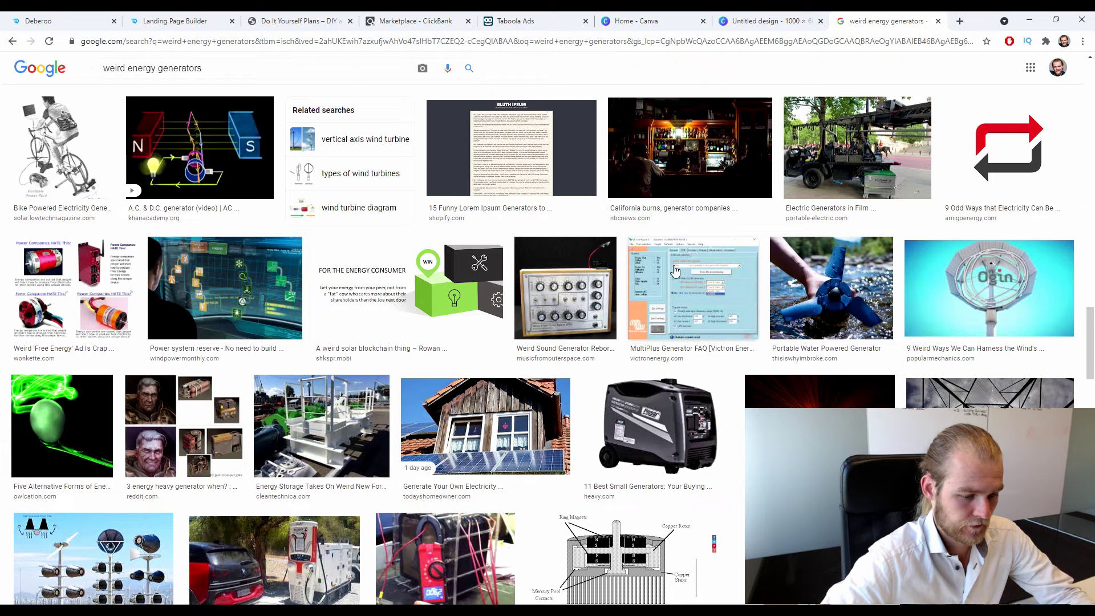
{"action": "scroll", "coordinate": [672, 274], "scroll_direction": "down", "scroll_amount": 1}
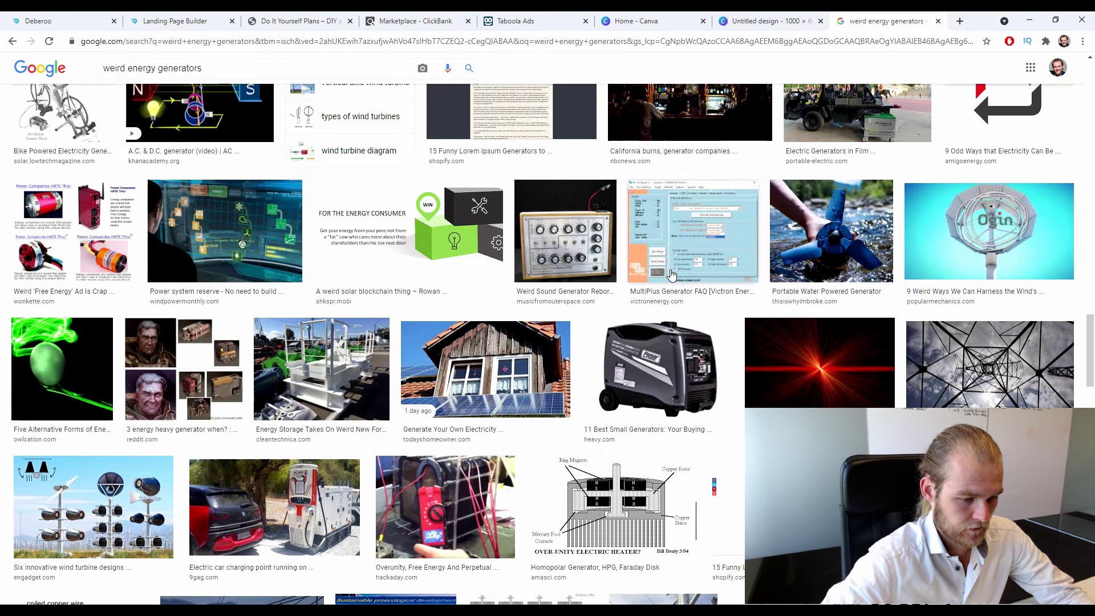
{"action": "scroll", "coordinate": [662, 275], "scroll_direction": "down", "scroll_amount": 8}
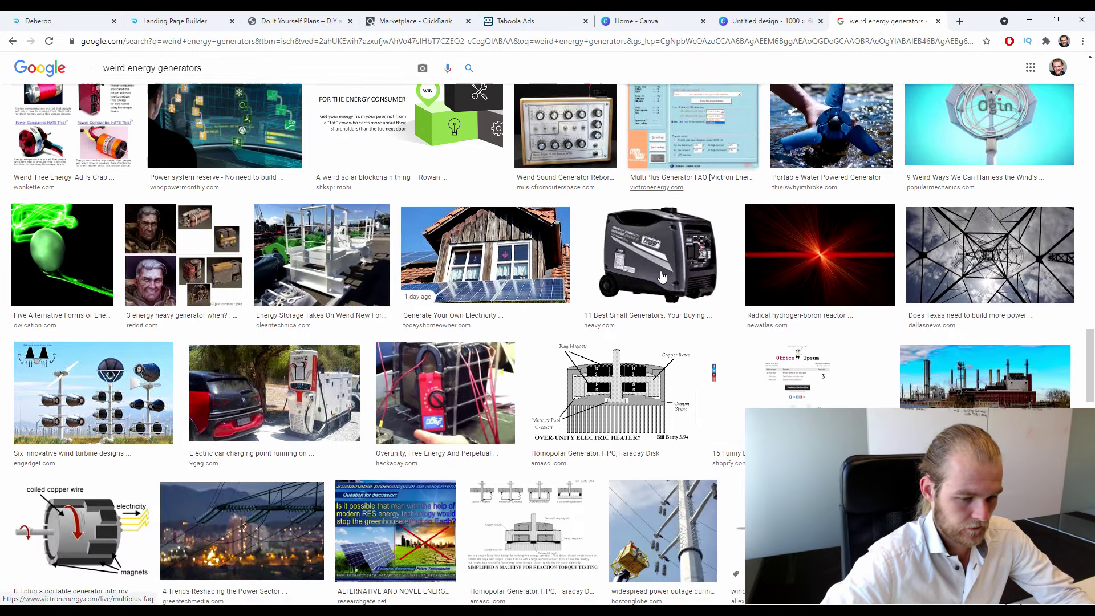
{"action": "scroll", "coordinate": [658, 276], "scroll_direction": "down", "scroll_amount": 5}
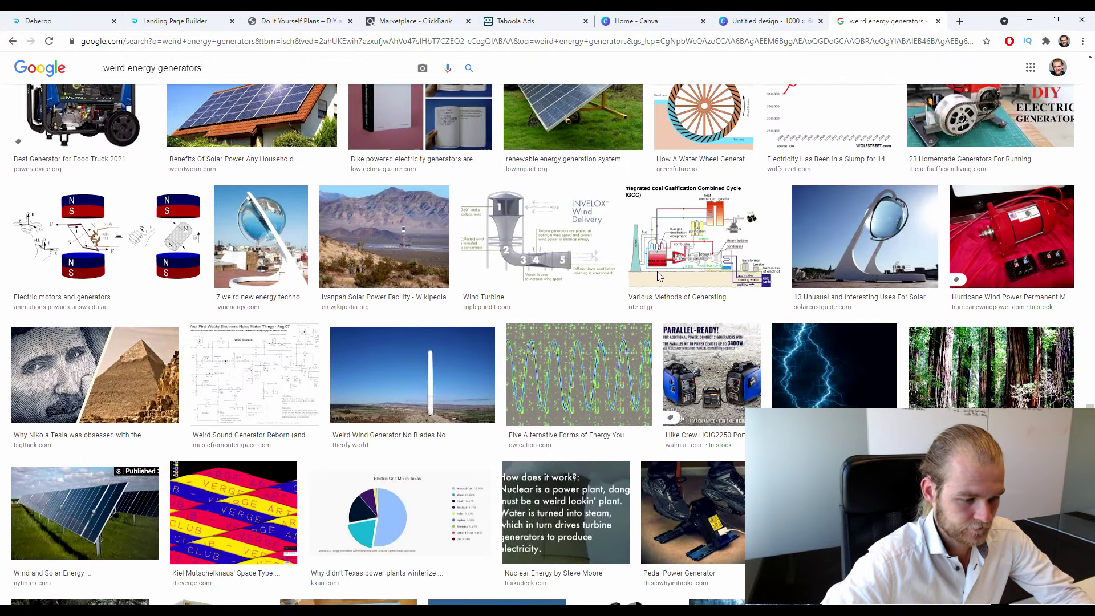
{"action": "scroll", "coordinate": [658, 276], "scroll_direction": "down", "scroll_amount": 9}
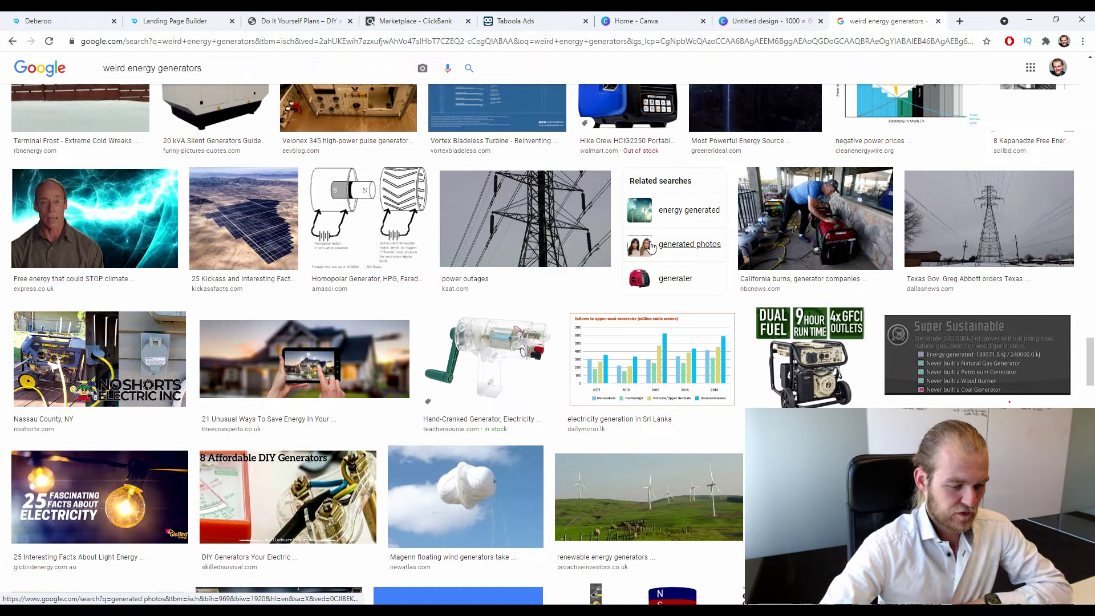
{"action": "scroll", "coordinate": [652, 251], "scroll_direction": "down", "scroll_amount": 2}
{"action": "scroll", "coordinate": [656, 257], "scroll_direction": "down", "scroll_amount": 4}
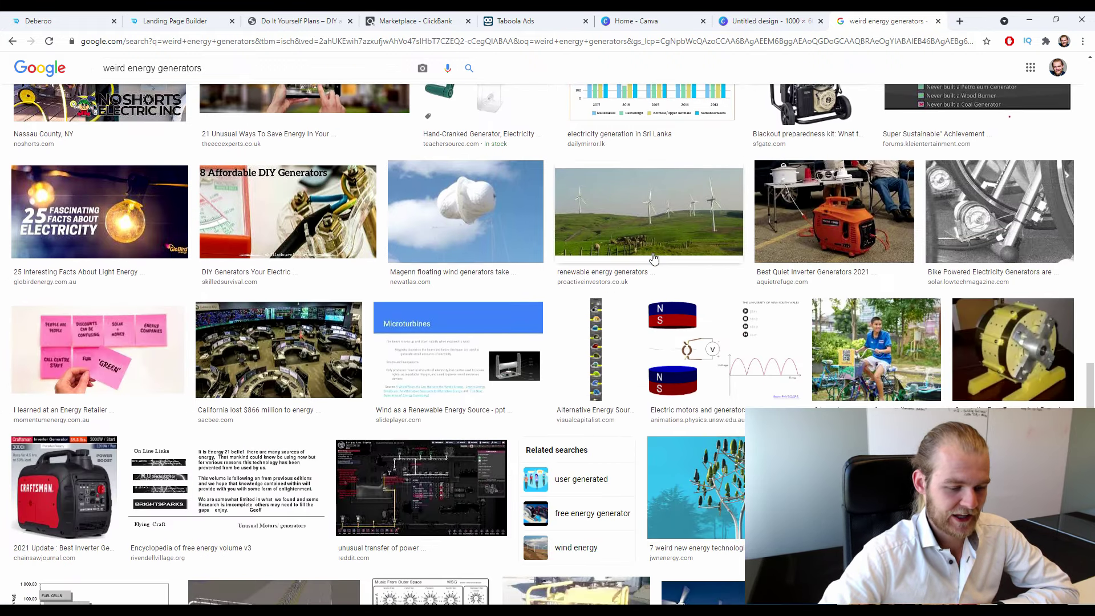
{"action": "scroll", "coordinate": [660, 262], "scroll_direction": "down", "scroll_amount": 5}
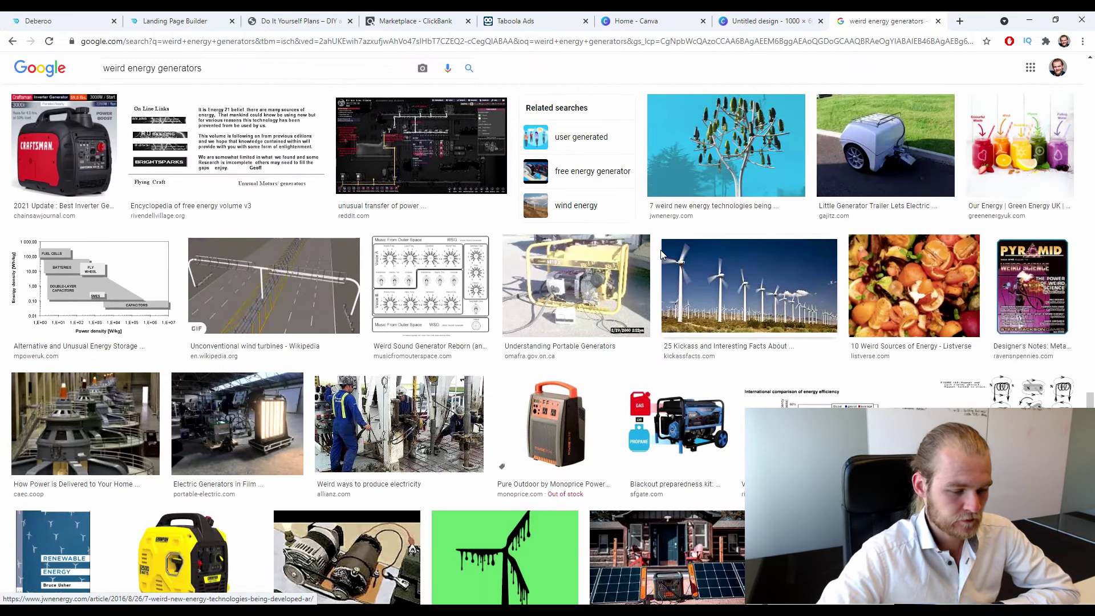
{"action": "scroll", "coordinate": [630, 269], "scroll_direction": "down", "scroll_amount": 5}
{"action": "scroll", "coordinate": [626, 271], "scroll_direction": "down", "scroll_amount": 12}
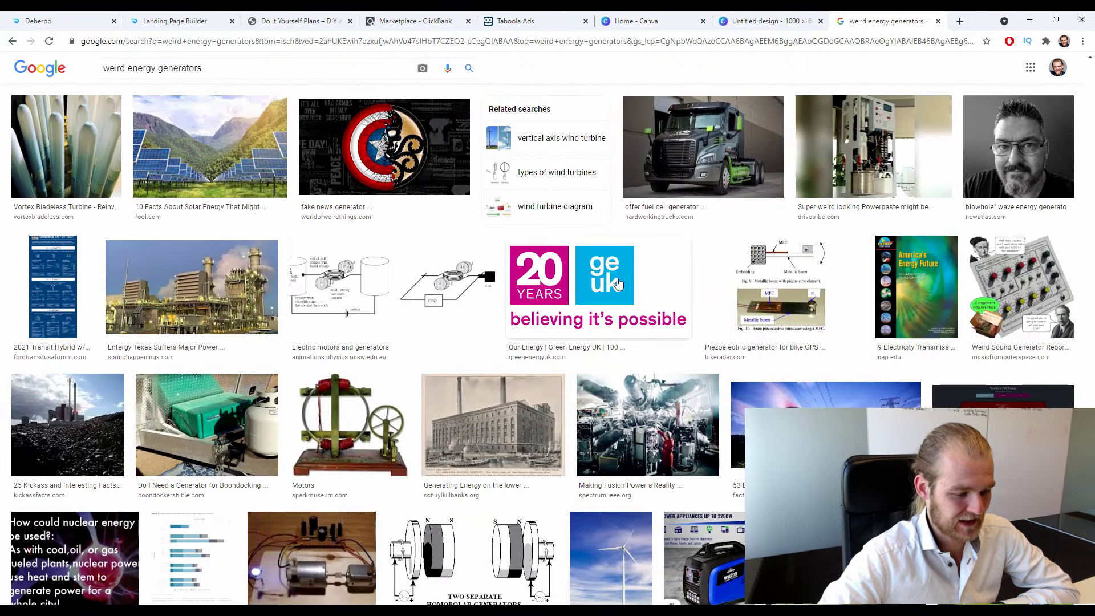
{"action": "scroll", "coordinate": [619, 284], "scroll_direction": "down", "scroll_amount": 6}
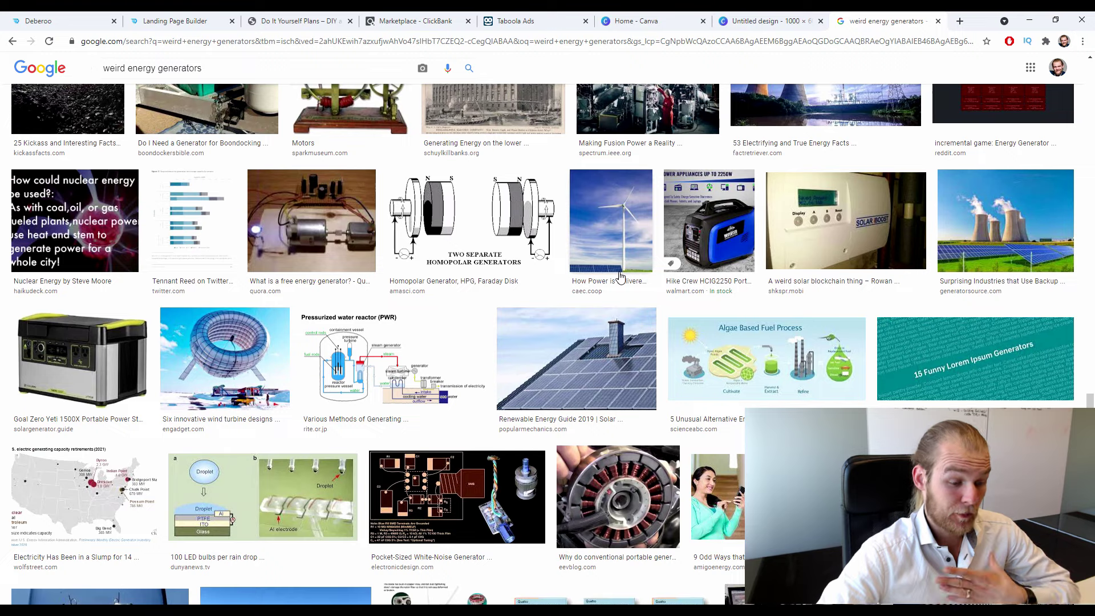
{"action": "scroll", "coordinate": [622, 273], "scroll_direction": "down", "scroll_amount": 6}
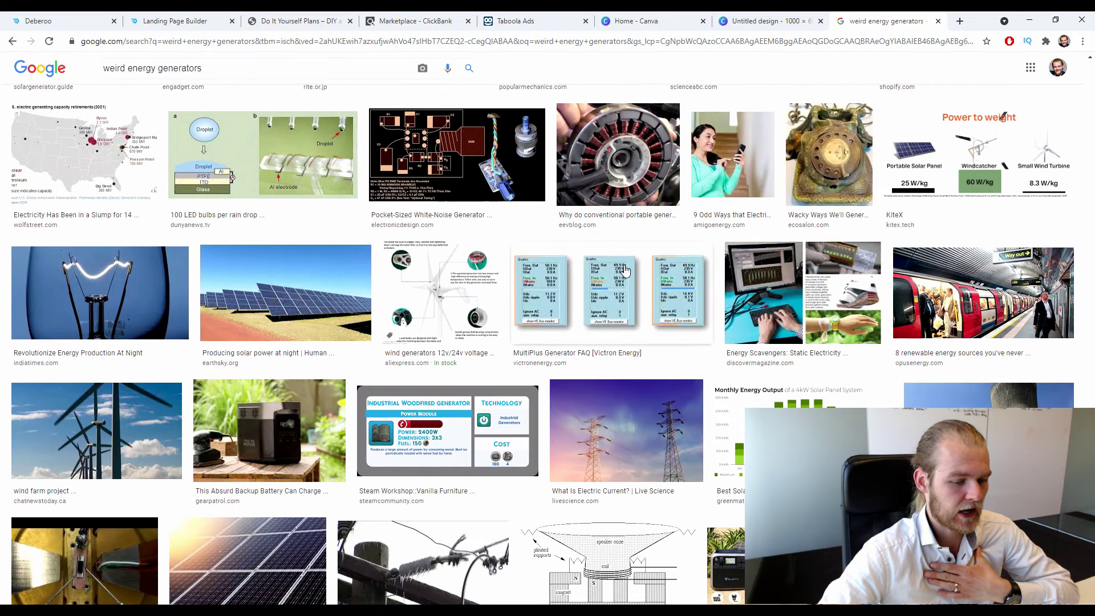
{"action": "scroll", "coordinate": [626, 270], "scroll_direction": "down", "scroll_amount": 8}
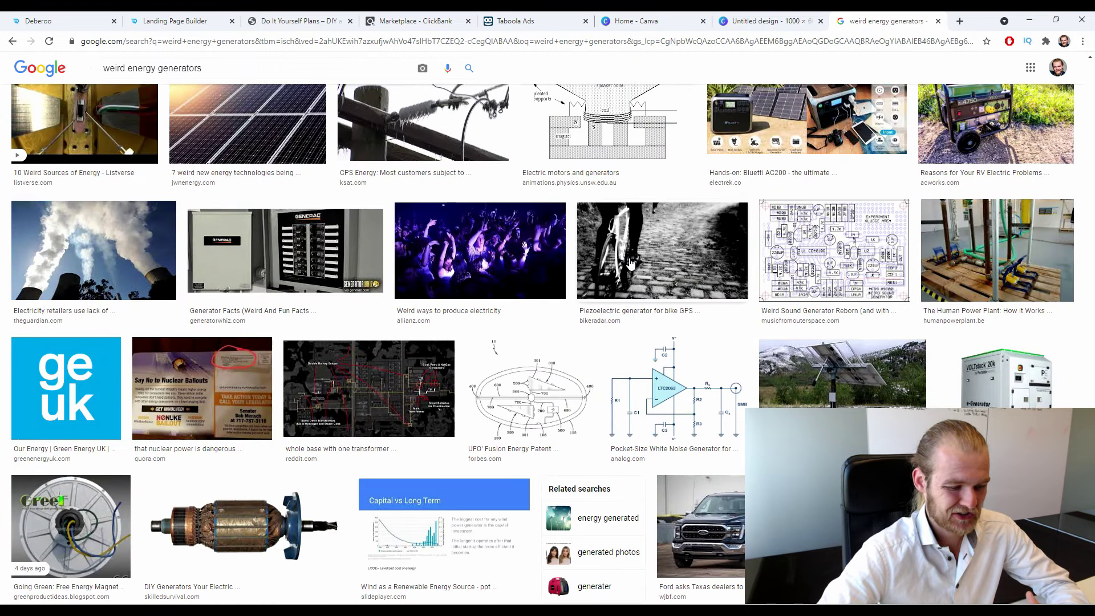
{"action": "scroll", "coordinate": [616, 258], "scroll_direction": "down", "scroll_amount": 8}
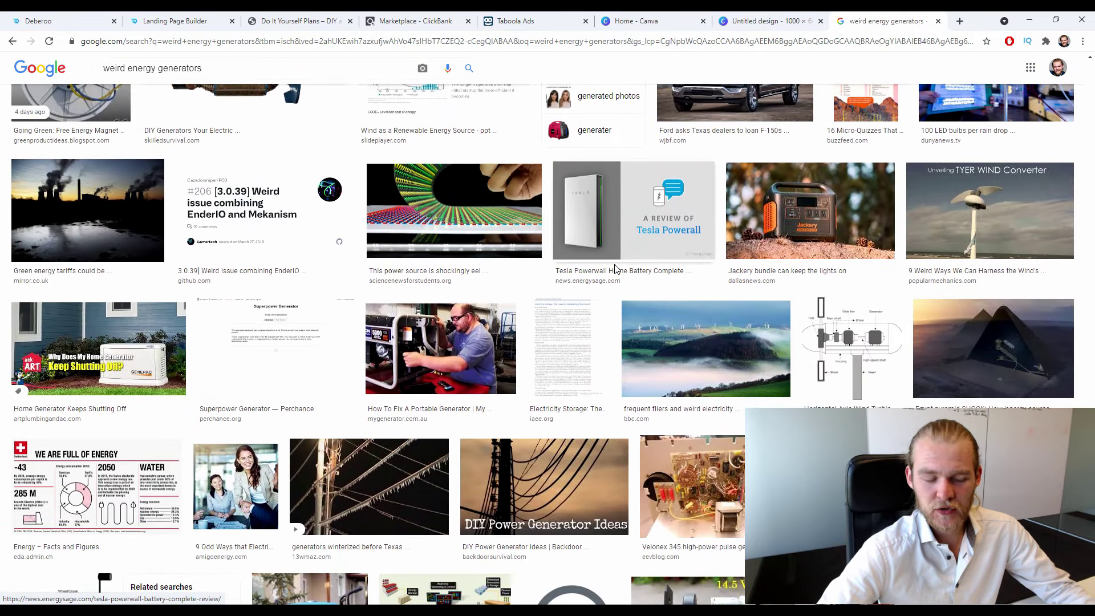
{"action": "scroll", "coordinate": [614, 273], "scroll_direction": "down", "scroll_amount": 5}
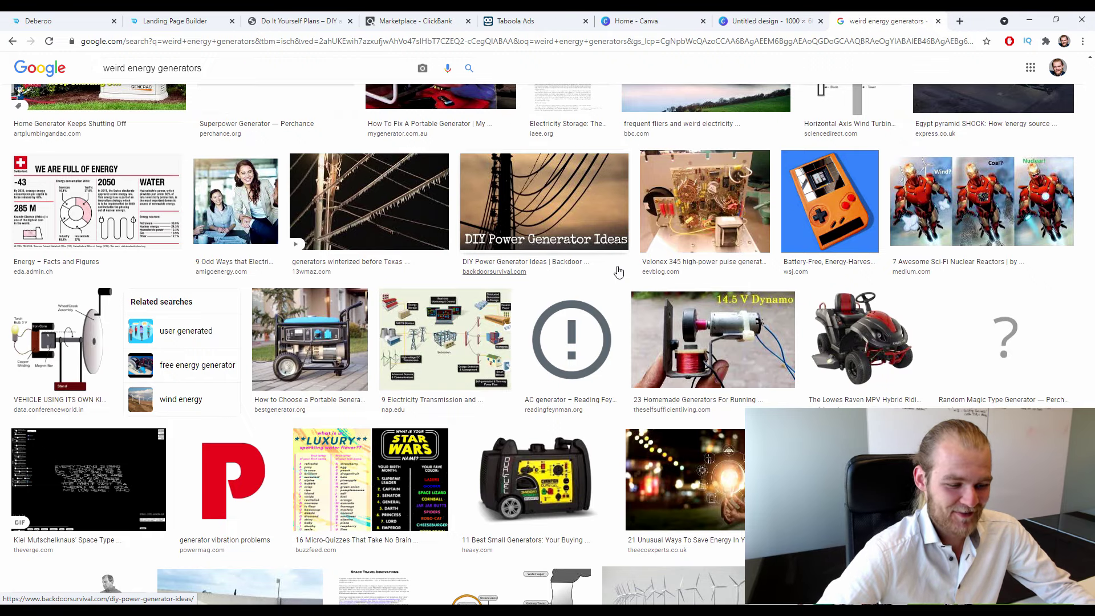
{"action": "scroll", "coordinate": [619, 272], "scroll_direction": "down", "scroll_amount": 5}
{"action": "scroll", "coordinate": [623, 269], "scroll_direction": "down", "scroll_amount": 6}
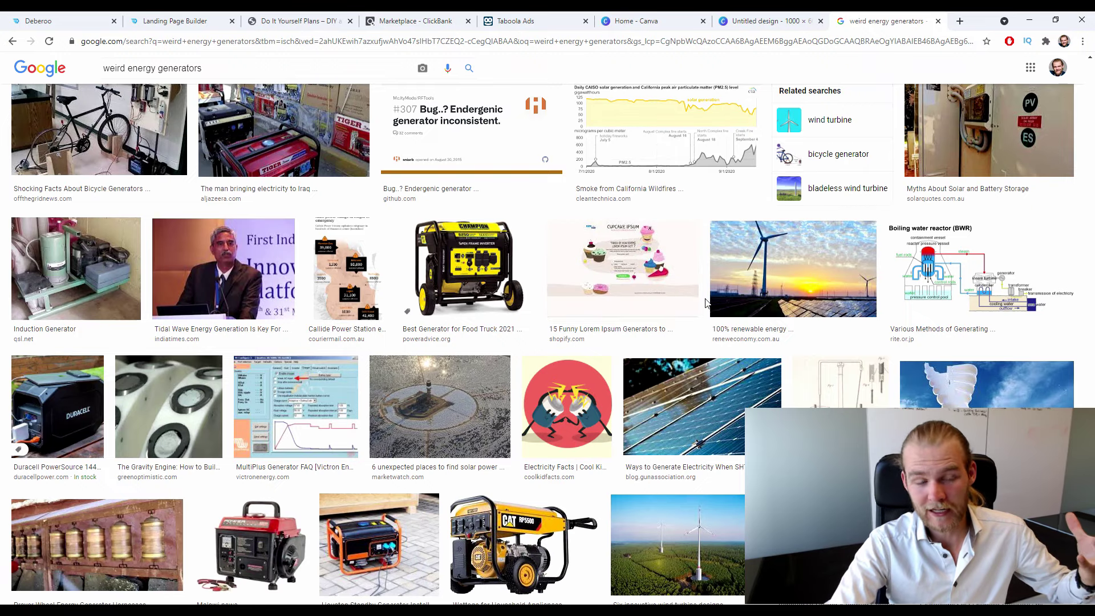
{"action": "scroll", "coordinate": [681, 290], "scroll_direction": "down", "scroll_amount": 6}
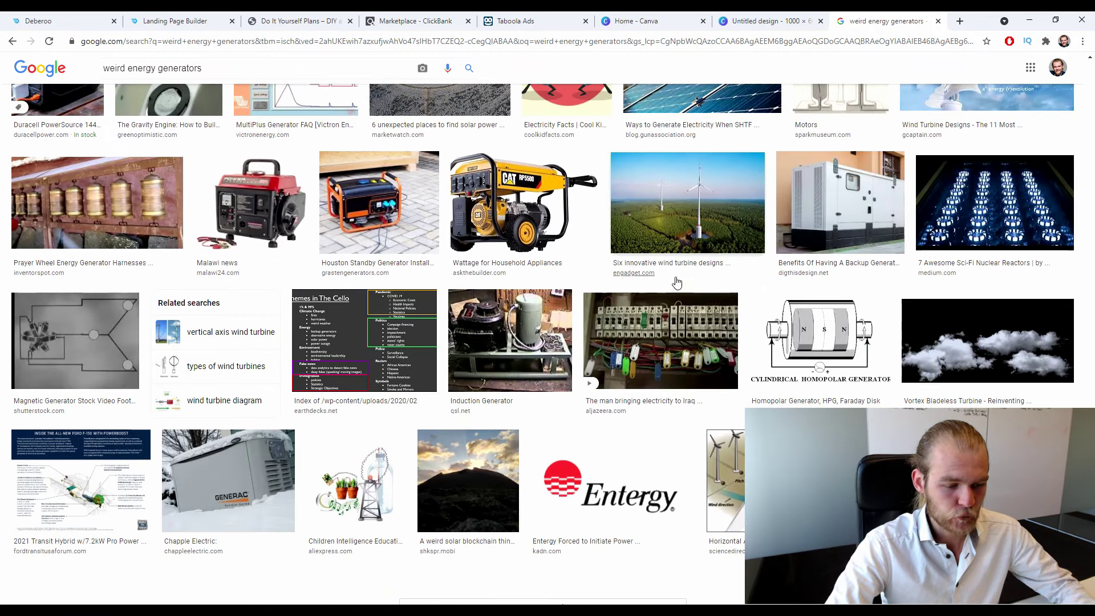
{"action": "scroll", "coordinate": [685, 281], "scroll_direction": "down", "scroll_amount": 1}
{"action": "scroll", "coordinate": [685, 279], "scroll_direction": "down", "scroll_amount": 1}
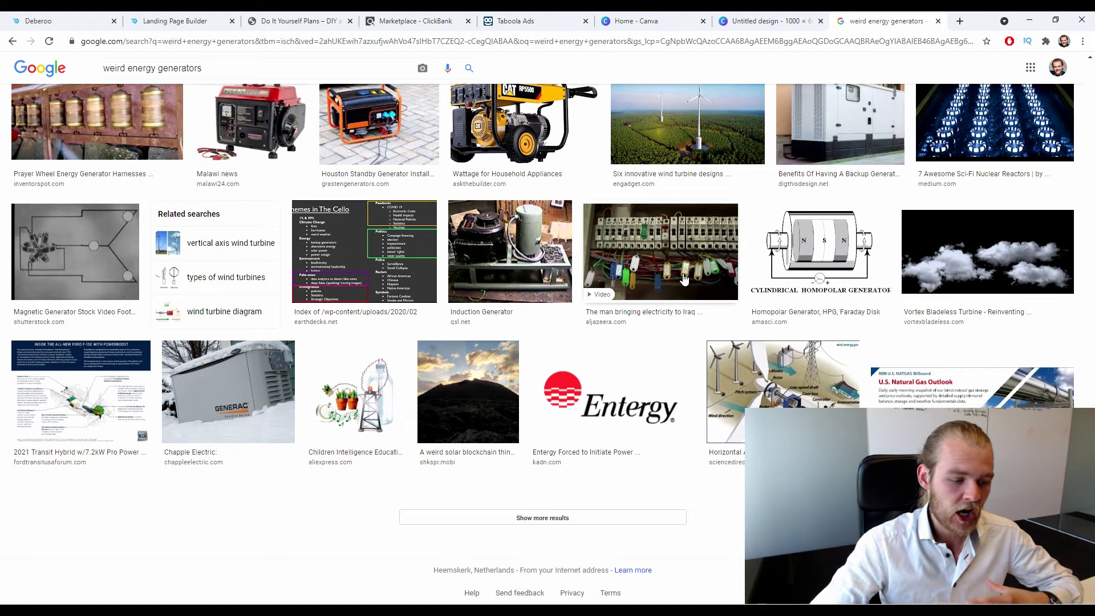
{"action": "left_click", "coordinate": [602, 516]}
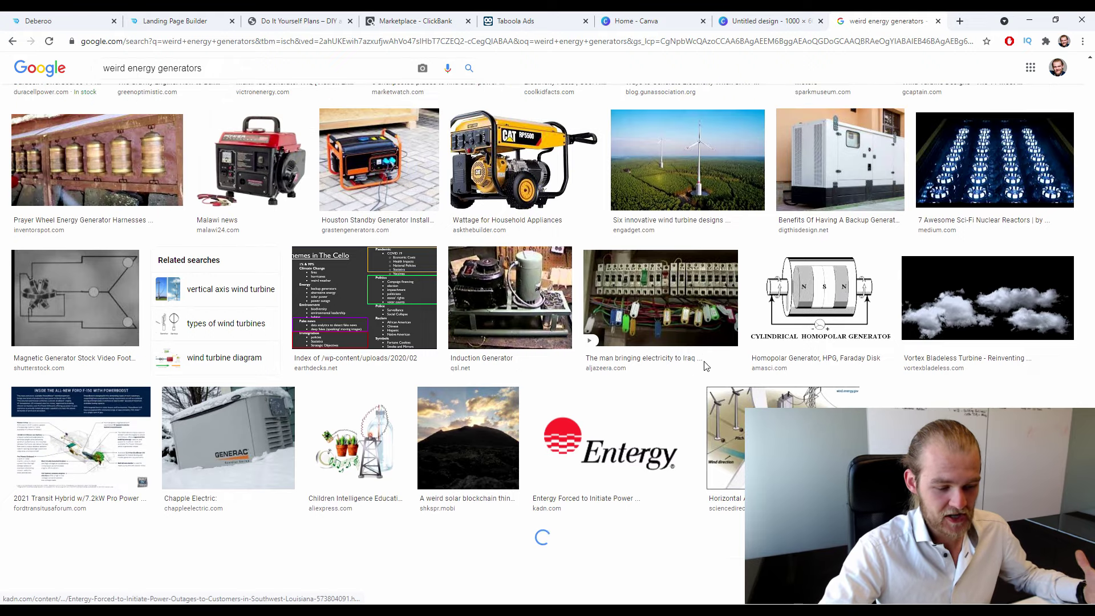
{"action": "scroll", "coordinate": [735, 312], "scroll_direction": "down", "scroll_amount": 5}
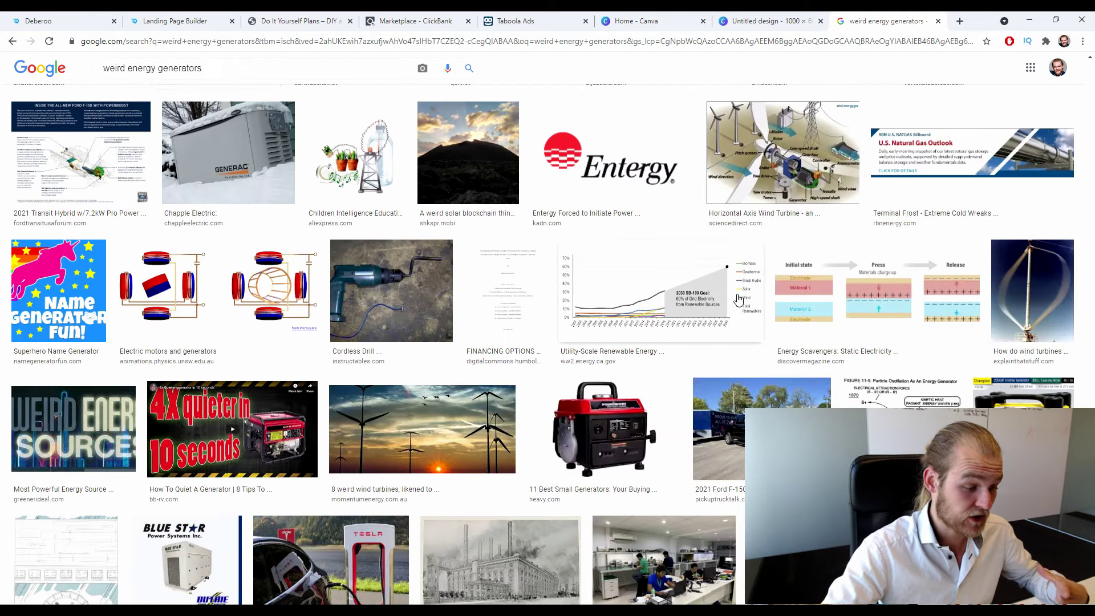
Examine further weird energy generators image results for an unusual device or scene suited to the ad.
{"action": "scroll", "coordinate": [739, 298], "scroll_direction": "down", "scroll_amount": 5}
{"action": "scroll", "coordinate": [742, 298], "scroll_direction": "down", "scroll_amount": 10}
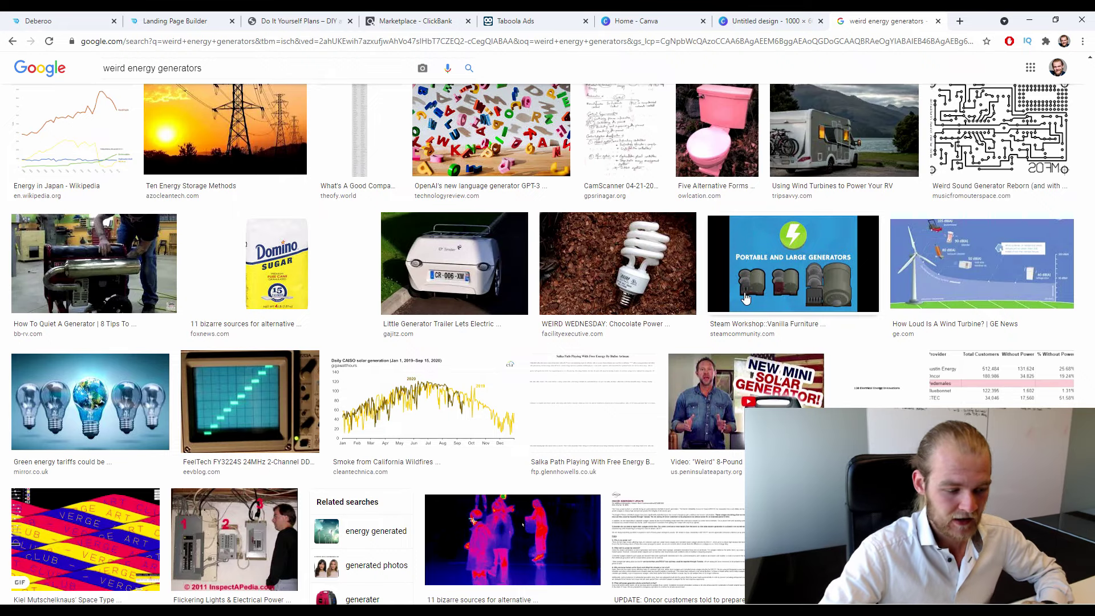
{"action": "scroll", "coordinate": [741, 299], "scroll_direction": "down", "scroll_amount": 14}
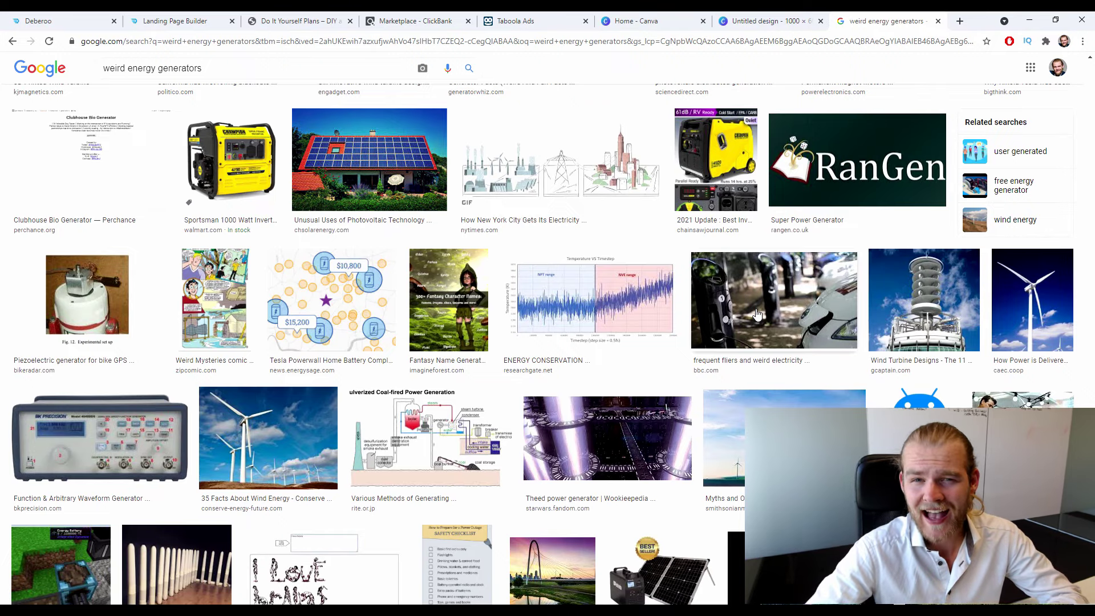
{"action": "scroll", "coordinate": [757, 313], "scroll_direction": "down", "scroll_amount": 10}
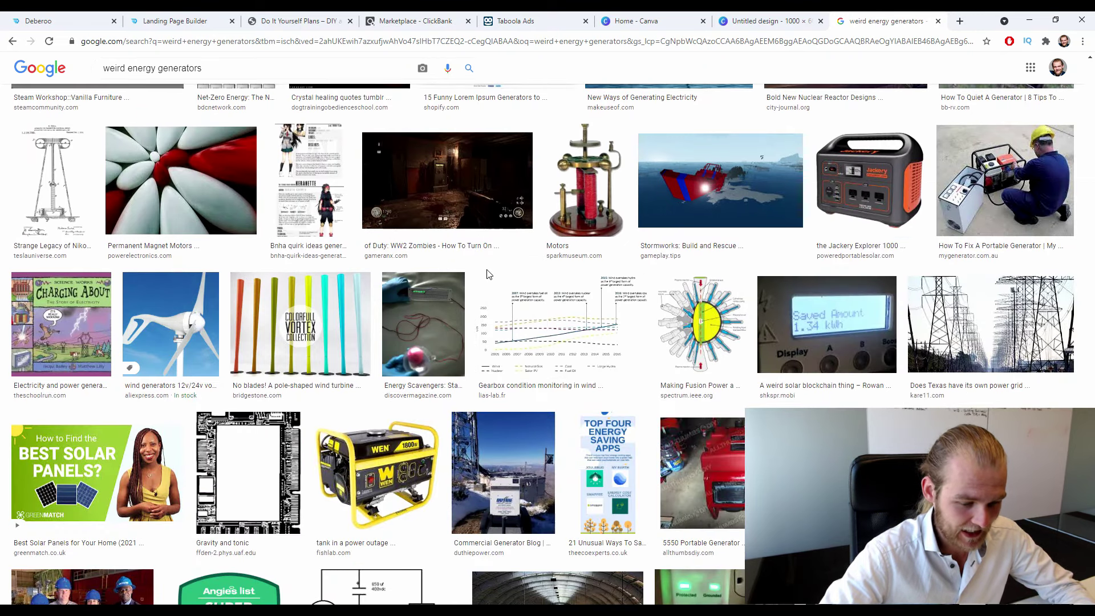
{"action": "scroll", "coordinate": [476, 283], "scroll_direction": "down", "scroll_amount": 3}
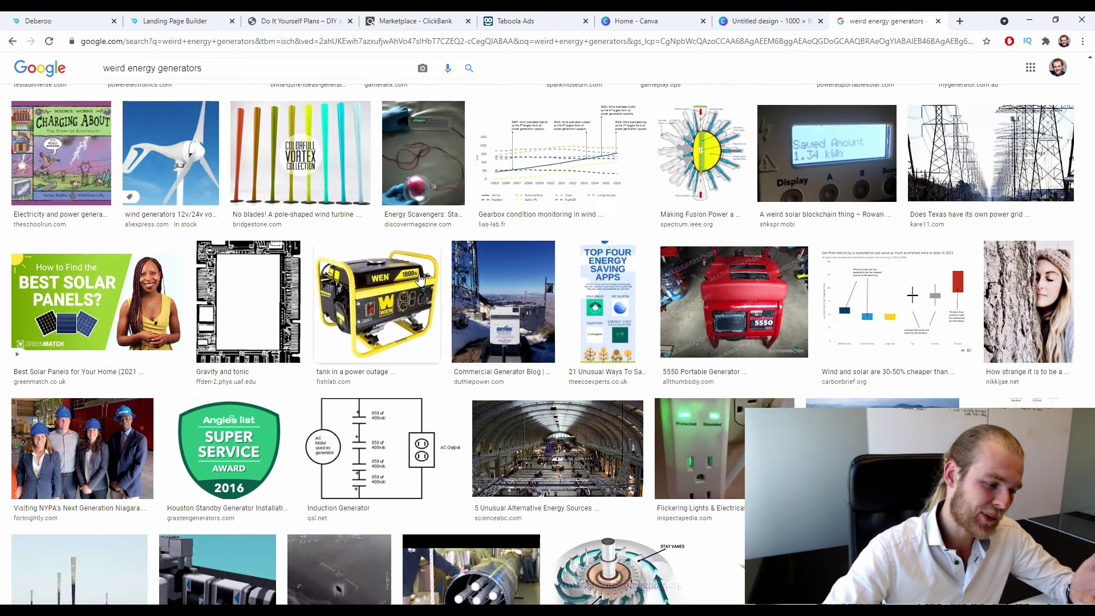
{"action": "scroll", "coordinate": [423, 280], "scroll_direction": "down", "scroll_amount": 5}
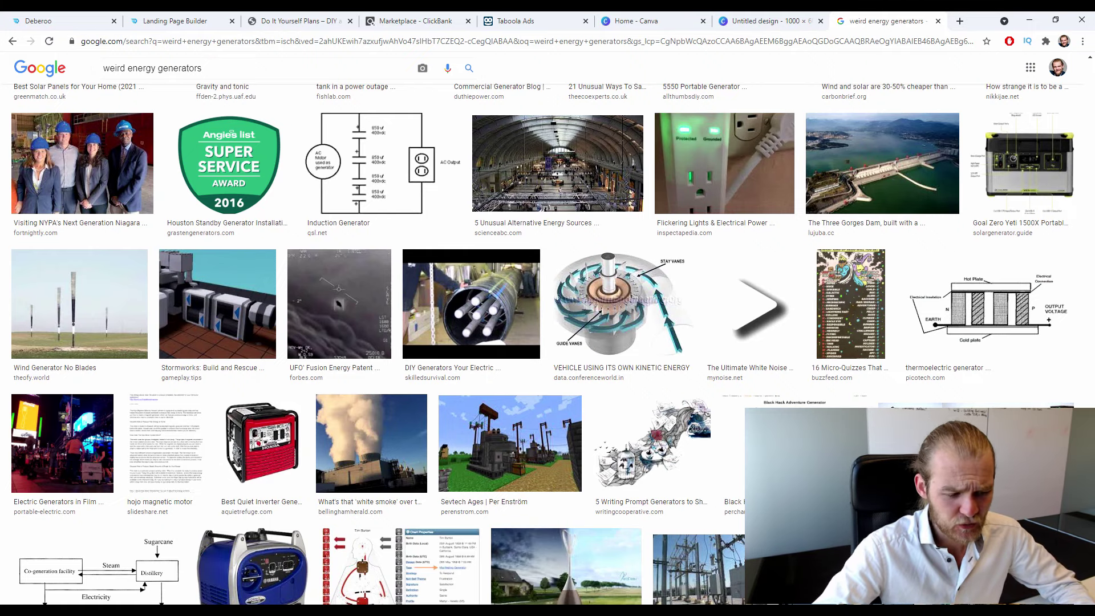
{"action": "scroll", "coordinate": [458, 360], "scroll_direction": "down", "scroll_amount": 15}
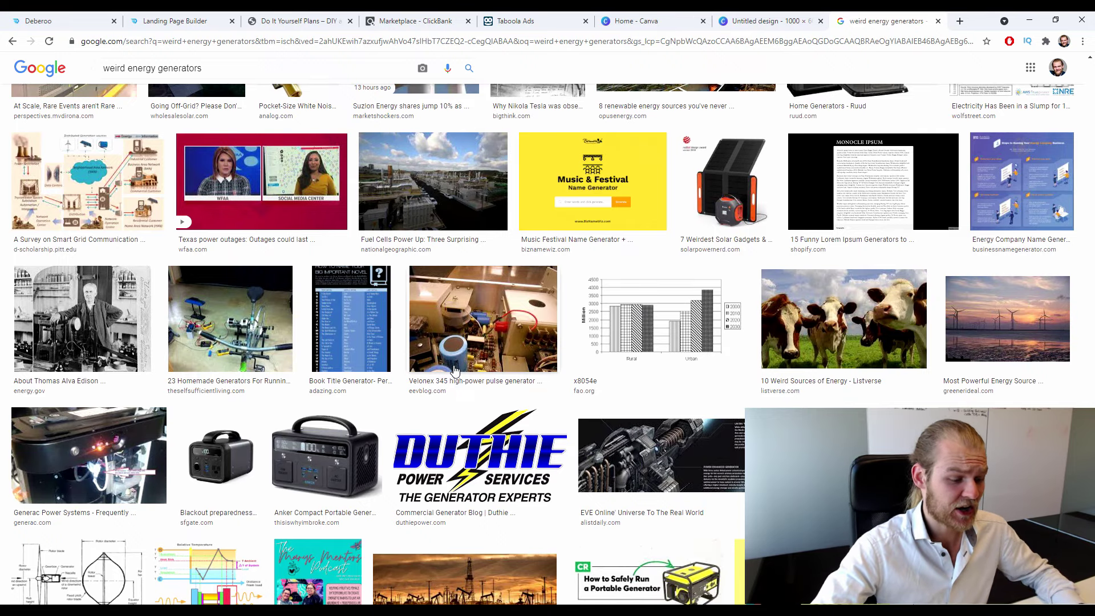
{"action": "scroll", "coordinate": [349, 388], "scroll_direction": "down", "scroll_amount": 8}
{"action": "right_click", "coordinate": [342, 387]}
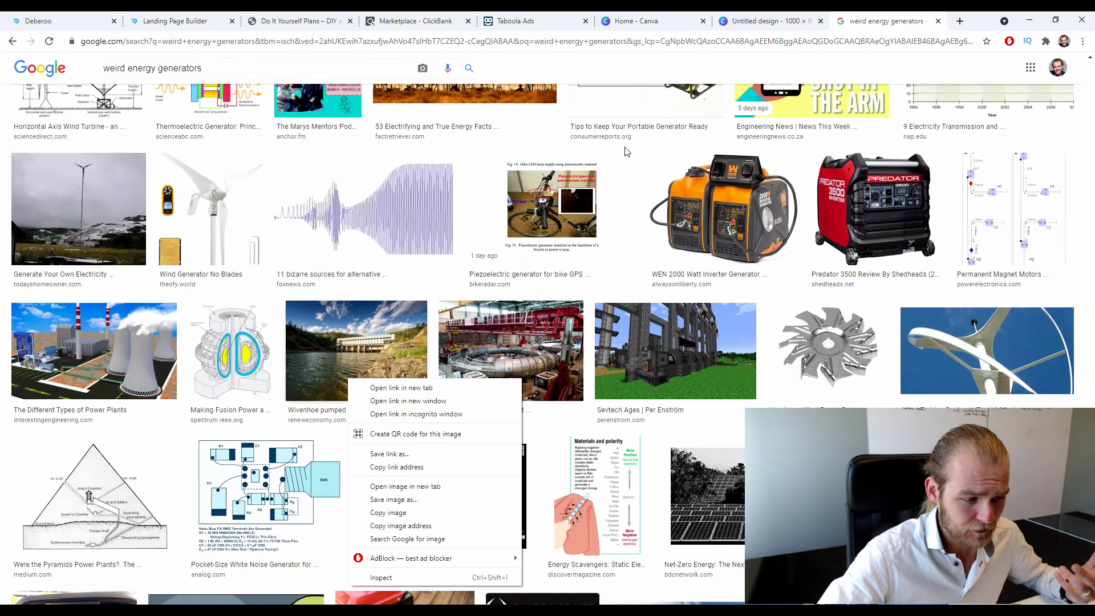
{"action": "left_click", "coordinate": [703, 52]}
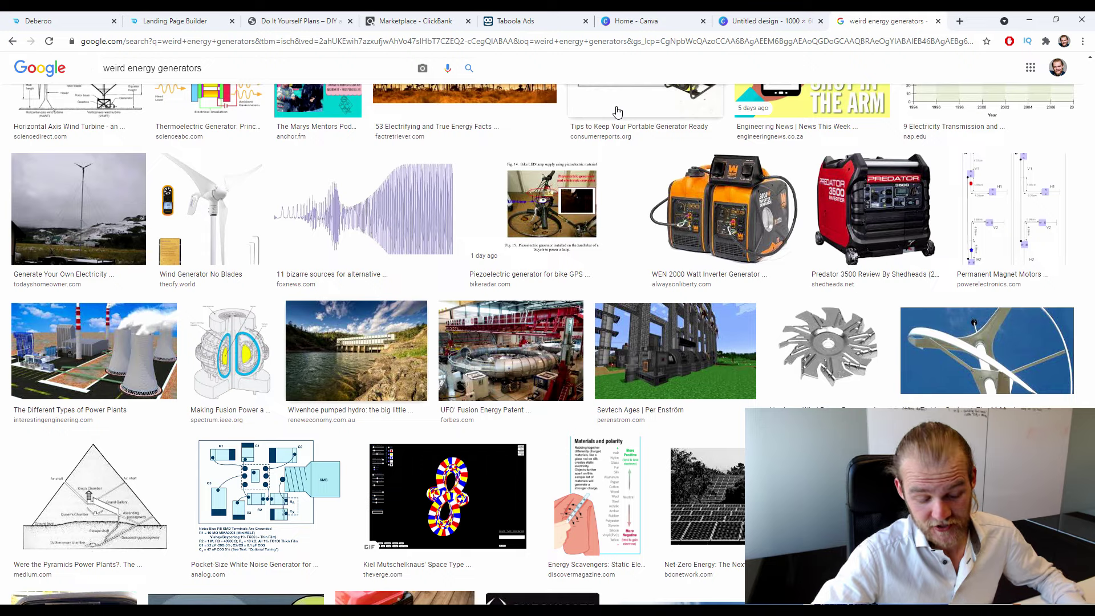
{"action": "scroll", "coordinate": [510, 341], "scroll_direction": "down", "scroll_amount": 8}
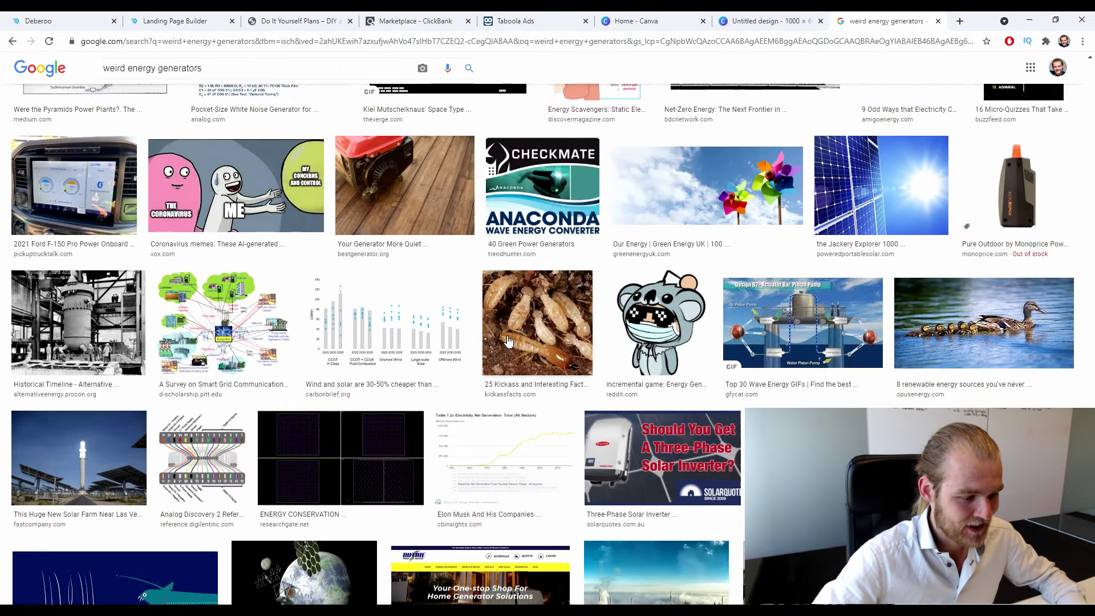
{"action": "scroll", "coordinate": [510, 341], "scroll_direction": "down", "scroll_amount": 10}
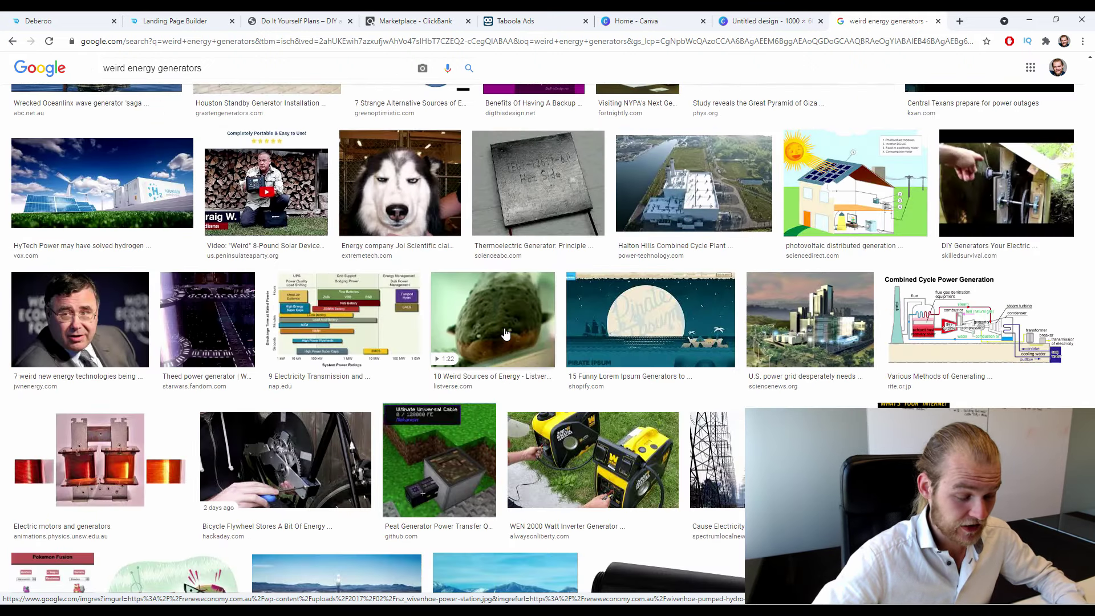
{"action": "scroll", "coordinate": [505, 334], "scroll_direction": "down", "scroll_amount": 20}
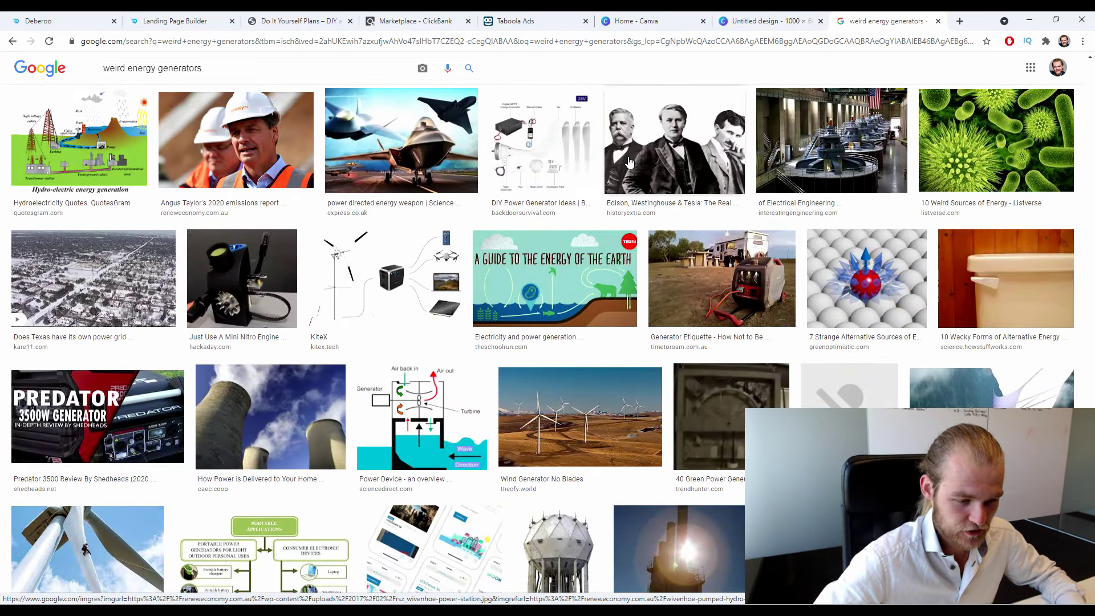
{"action": "scroll", "coordinate": [605, 260], "scroll_direction": "down", "scroll_amount": 7}
{"action": "scroll", "coordinate": [601, 299], "scroll_direction": "down", "scroll_amount": 15}
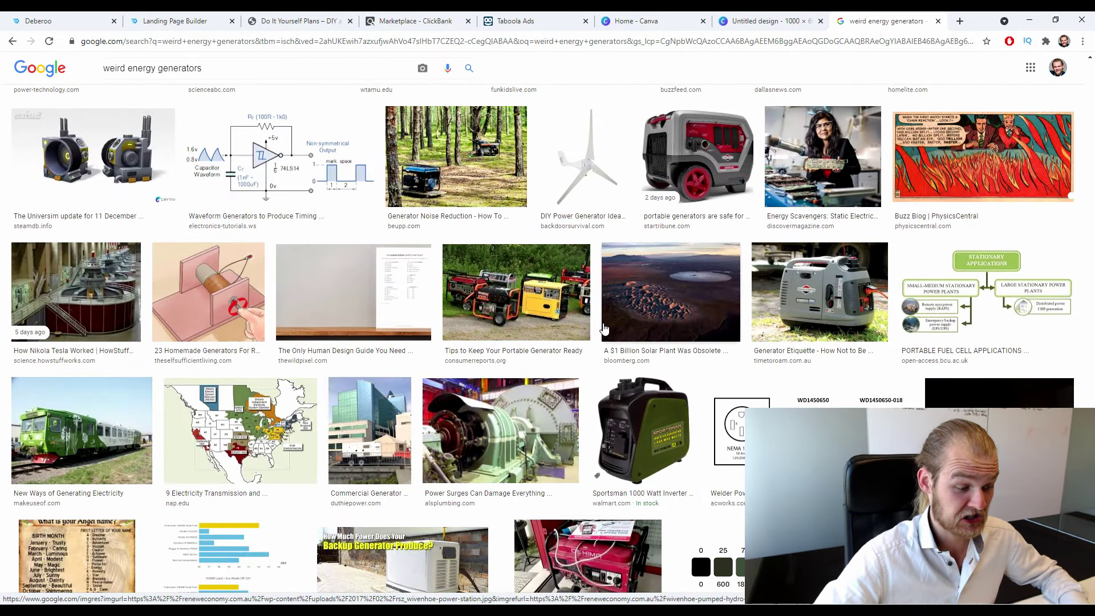
Search Google Images for "energy transformation" instead and look through the results for an ad picture.
{"action": "triple_click", "coordinate": [273, 67]}
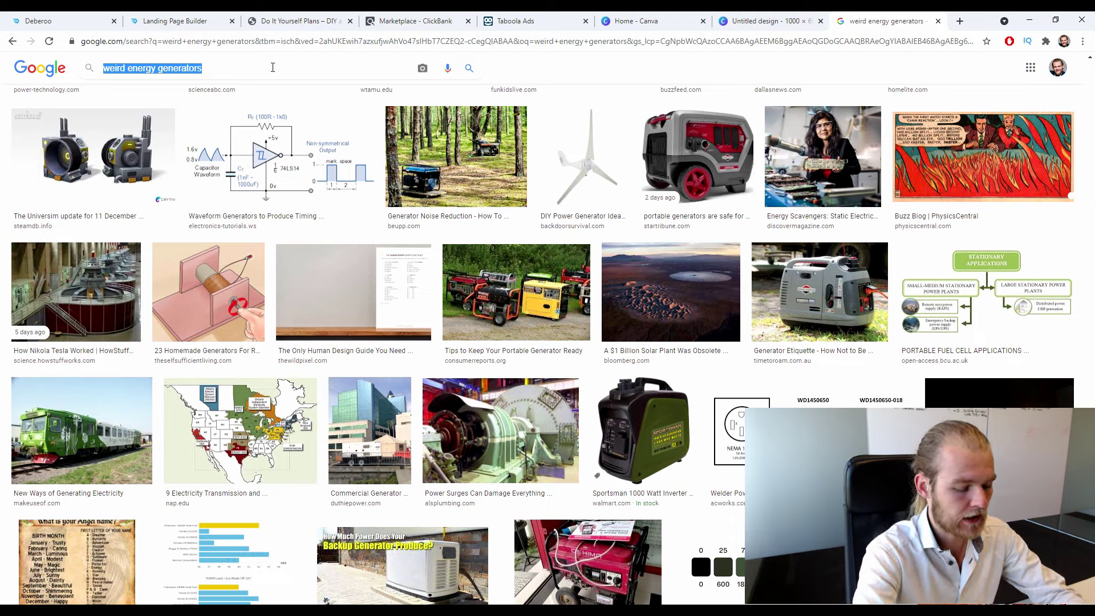
{"action": "type", "text": "Energy"}
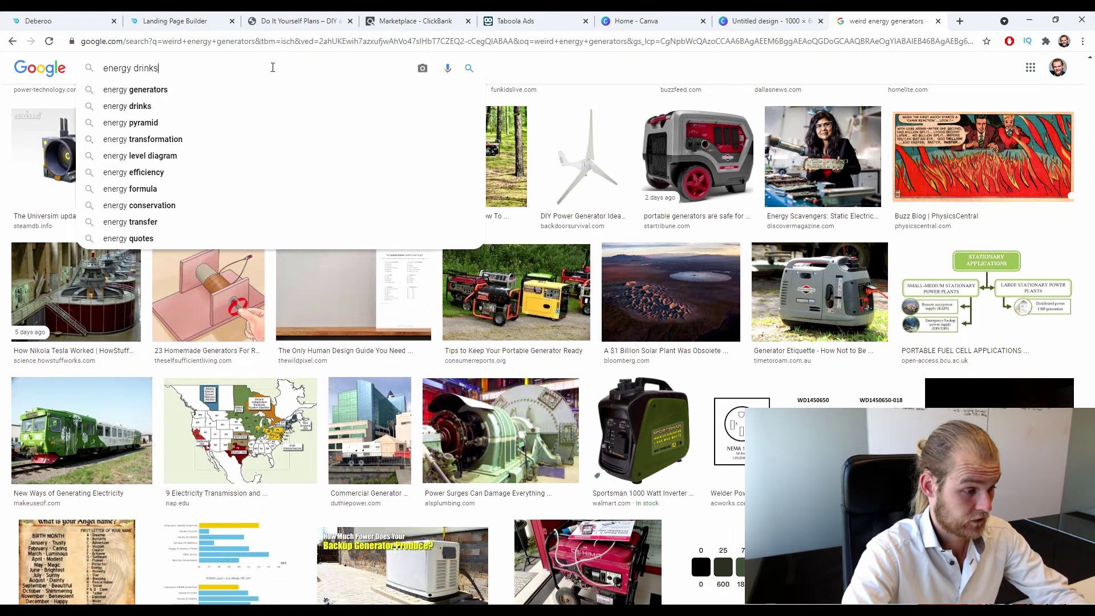
{"action": "key", "text": "Return"}
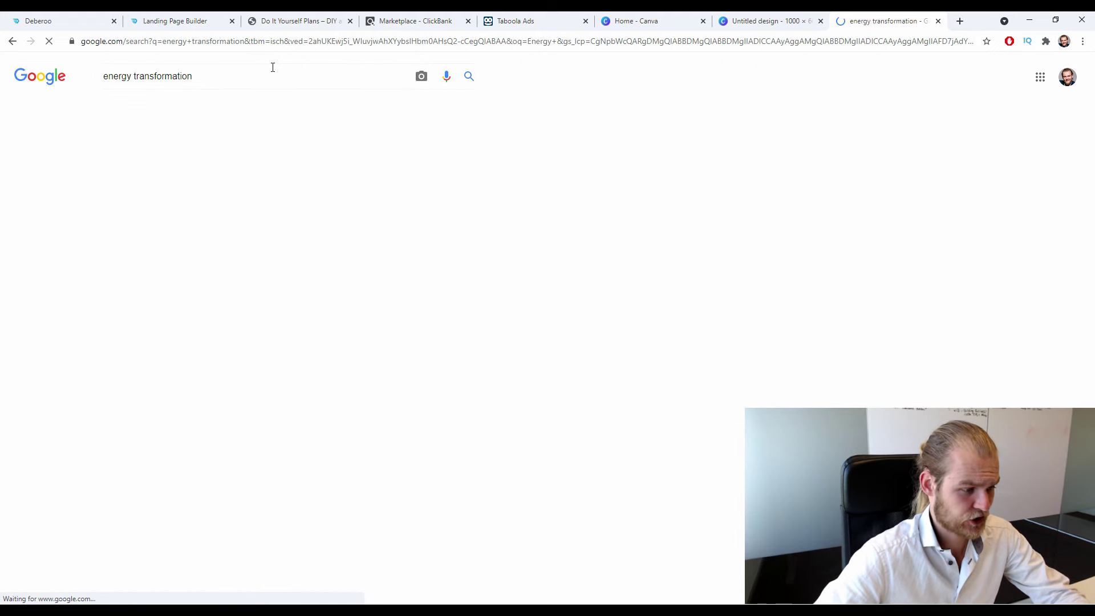
{"action": "scroll", "coordinate": [556, 201], "scroll_direction": "down", "scroll_amount": 20}
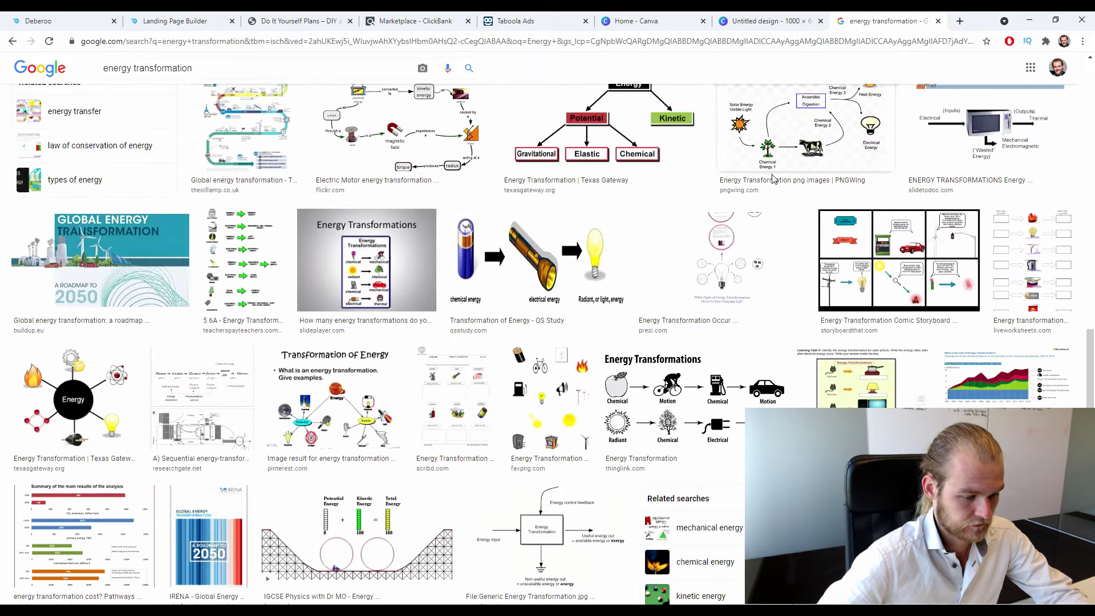
{"action": "scroll", "coordinate": [561, 196], "scroll_direction": "down", "scroll_amount": 15}
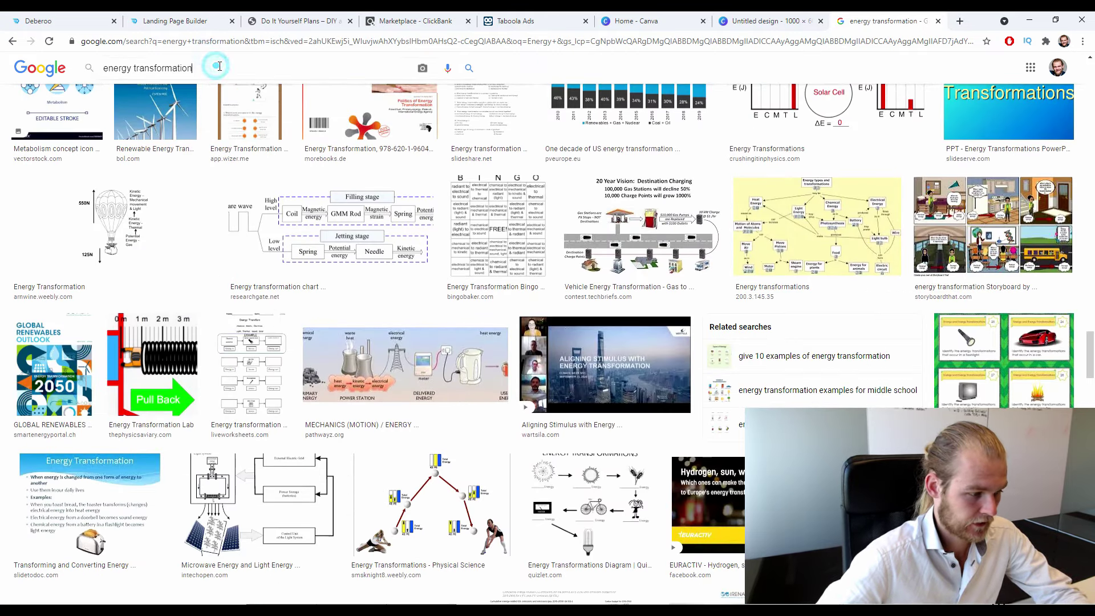
Replace the image search query with "energy inventions" and run the search.
{"action": "triple_click", "coordinate": [219, 67]}
{"action": "type", "text": "c"}
{"action": "key", "text": "BackSpace"}
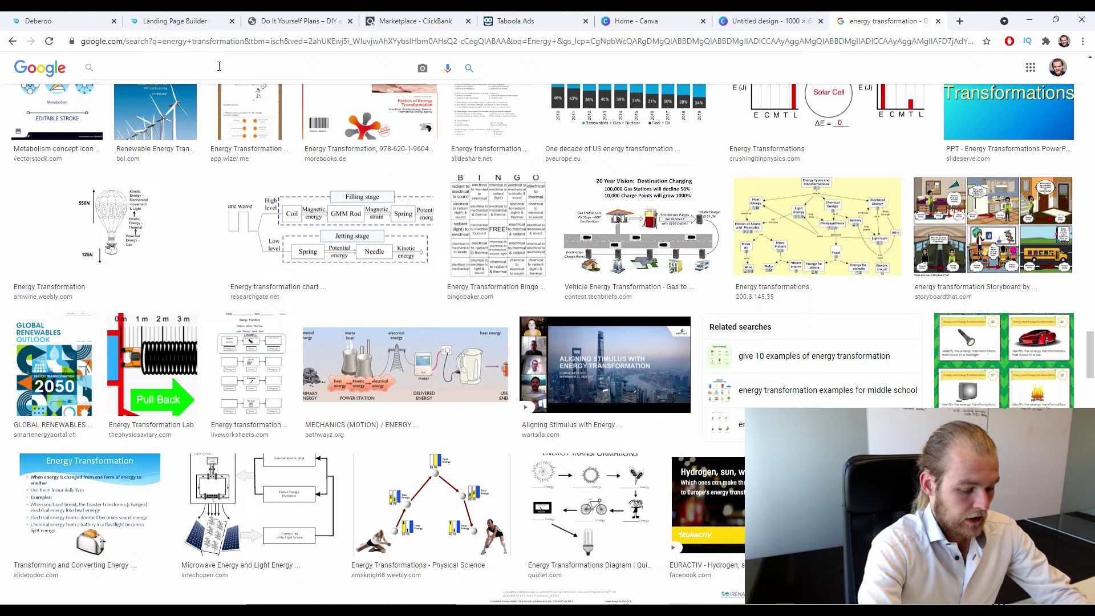
{"action": "type", "text": "energy inve"}
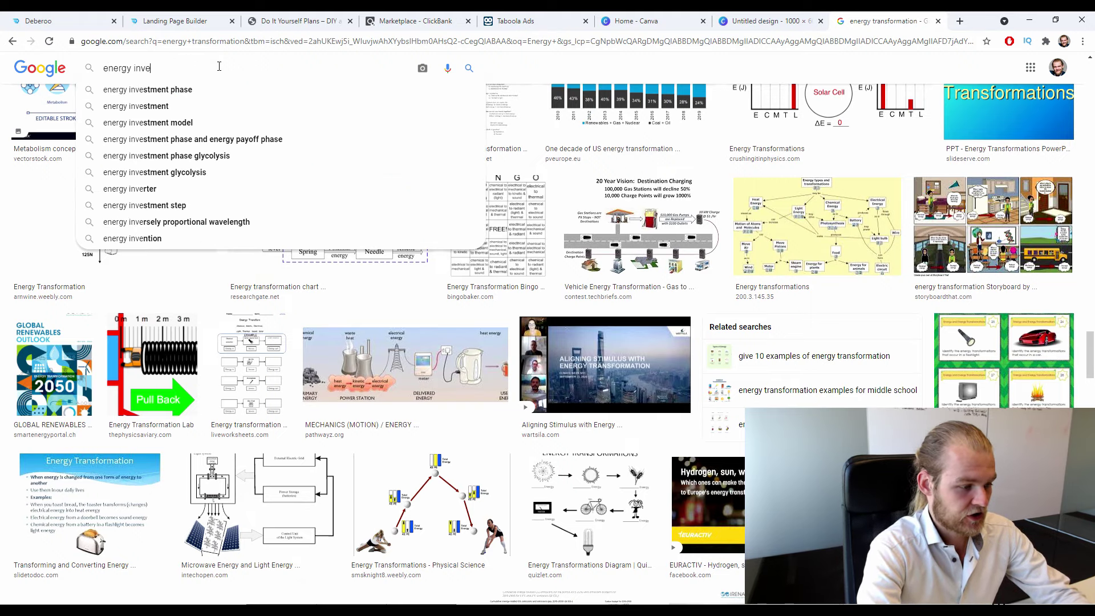
{"action": "type", "text": "ntions"}
{"action": "key", "text": "Return"}
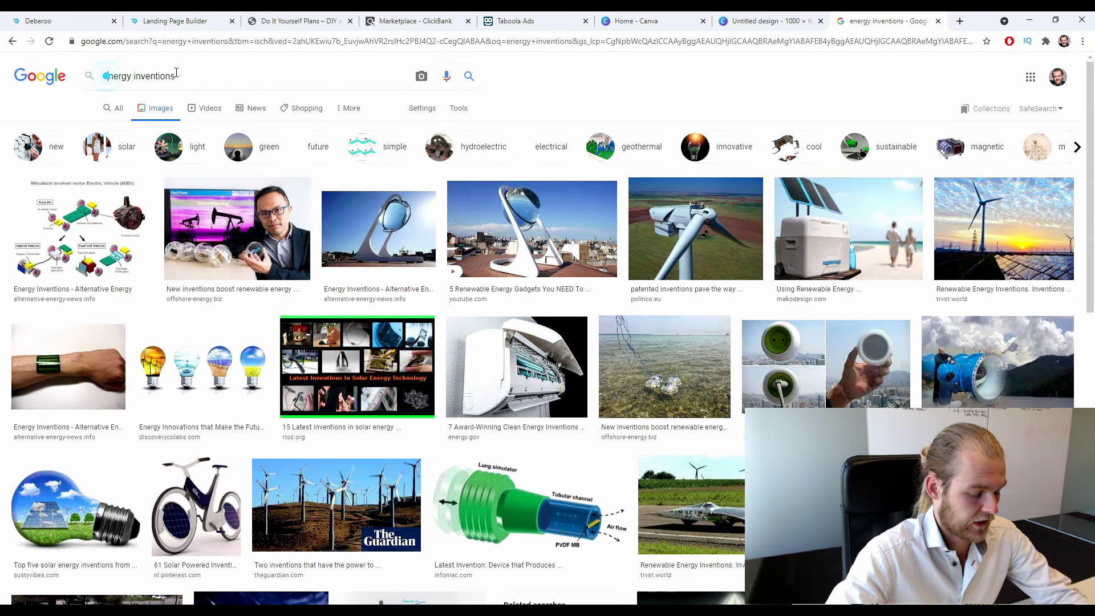
Narrow the image search to "wierd energy inventions".
{"action": "key", "text": "Home"}
{"action": "type", "text": "wier"}
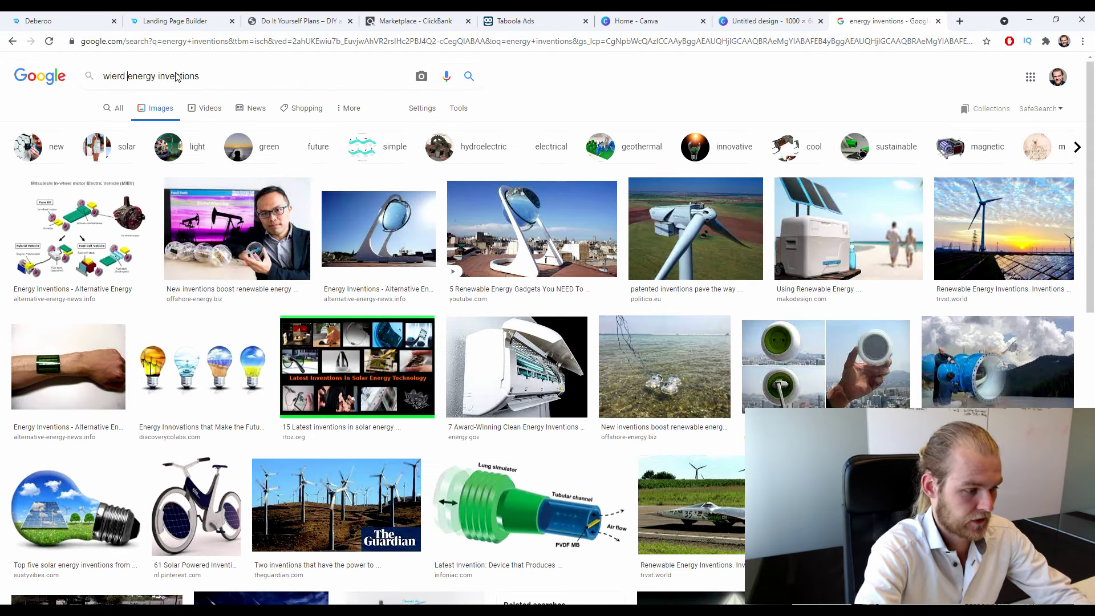
{"action": "key", "text": "Return"}
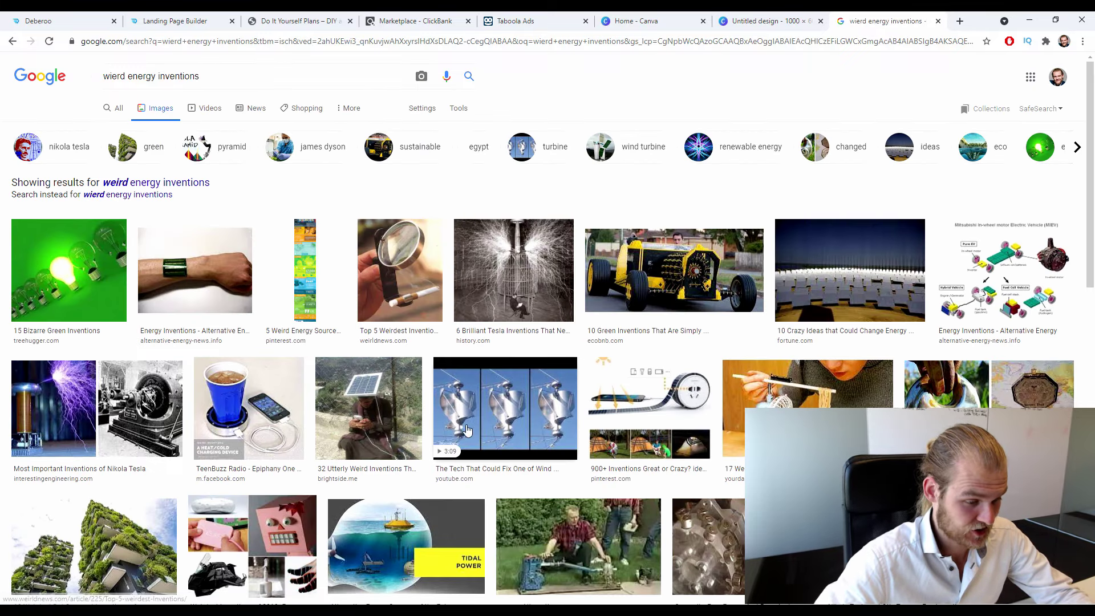
Preview the yellow and black car image and the triple silver wind turbine image as ad candidates, closing each preview.
{"action": "left_click", "coordinate": [673, 271]}
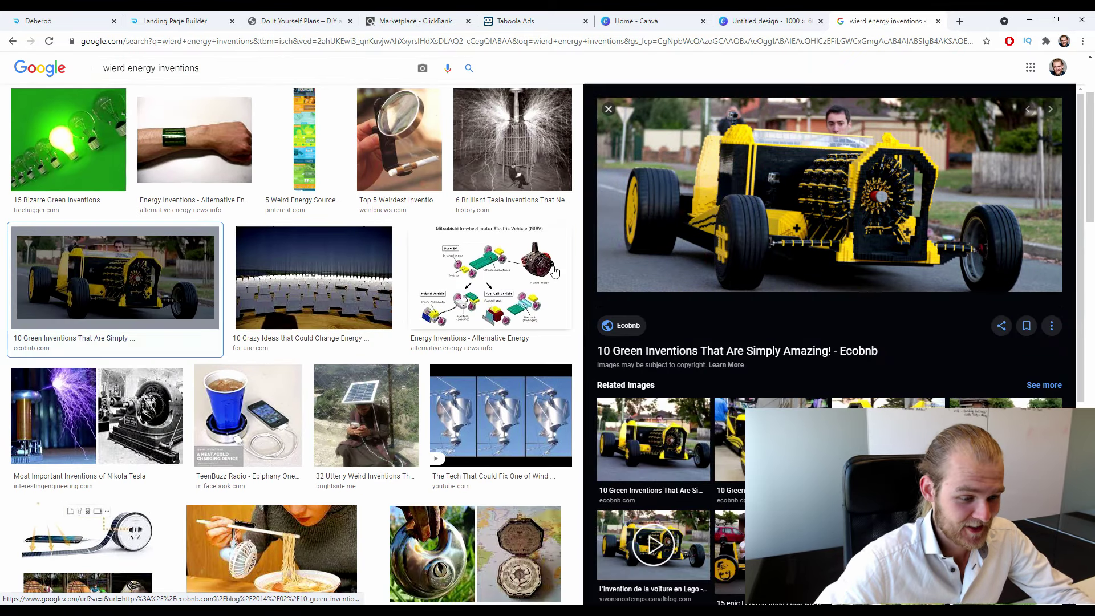
{"action": "scroll", "coordinate": [554, 272], "scroll_direction": "up", "scroll_amount": 1}
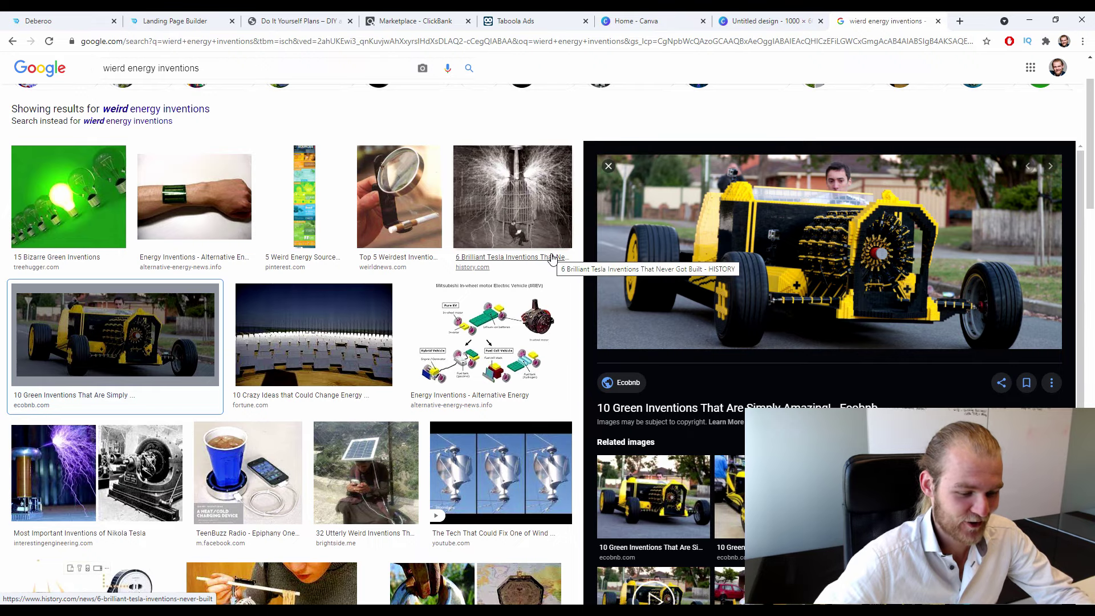
{"action": "left_click", "coordinate": [608, 166]}
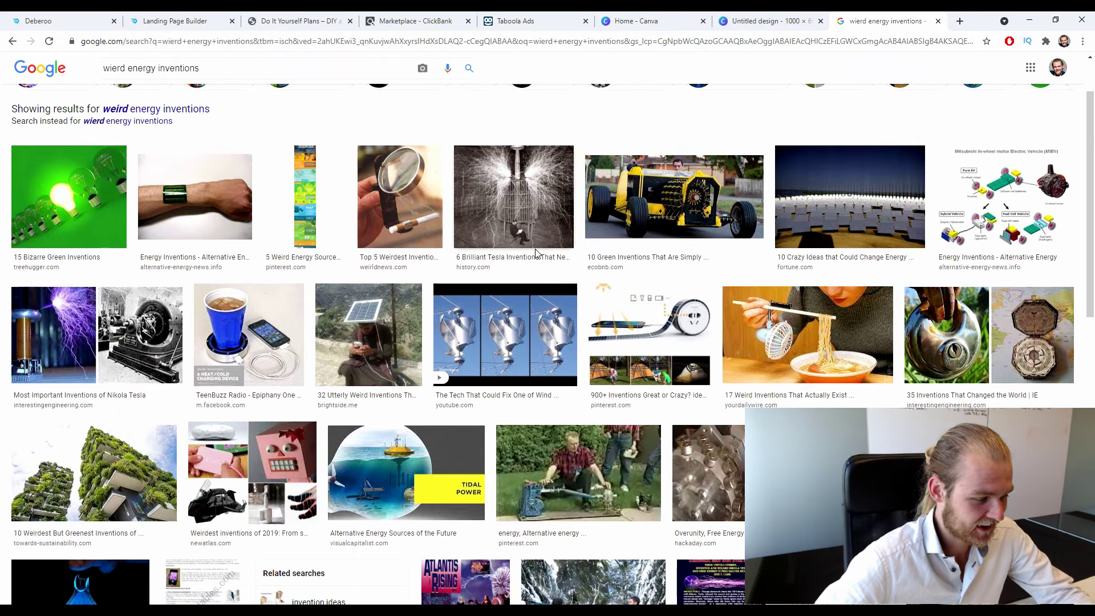
{"action": "scroll", "coordinate": [506, 243], "scroll_direction": "down", "scroll_amount": 2}
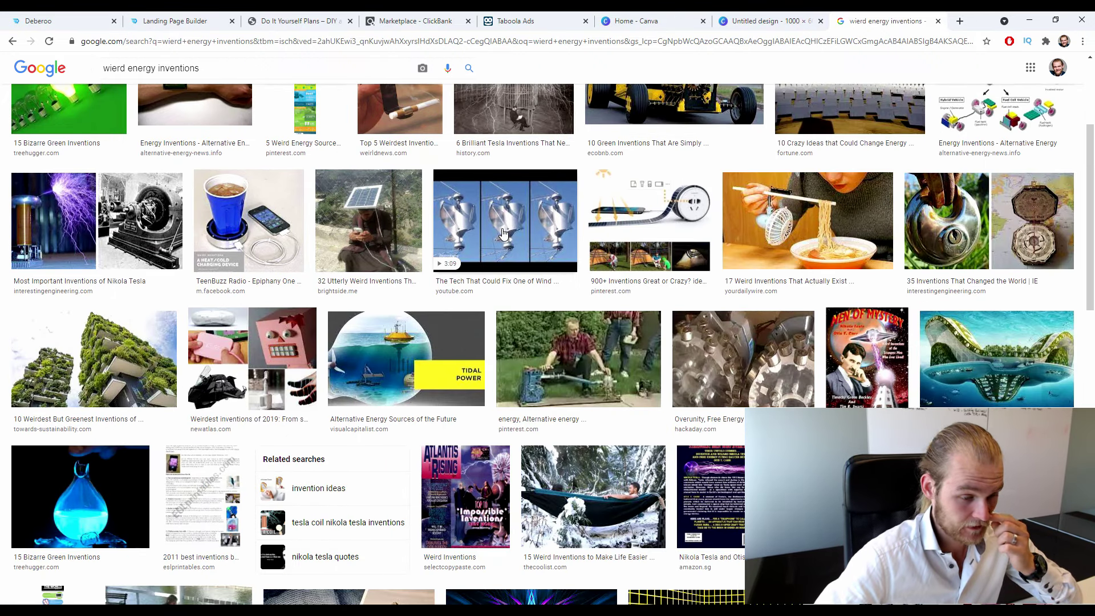
{"action": "scroll", "coordinate": [505, 235], "scroll_direction": "down", "scroll_amount": 3}
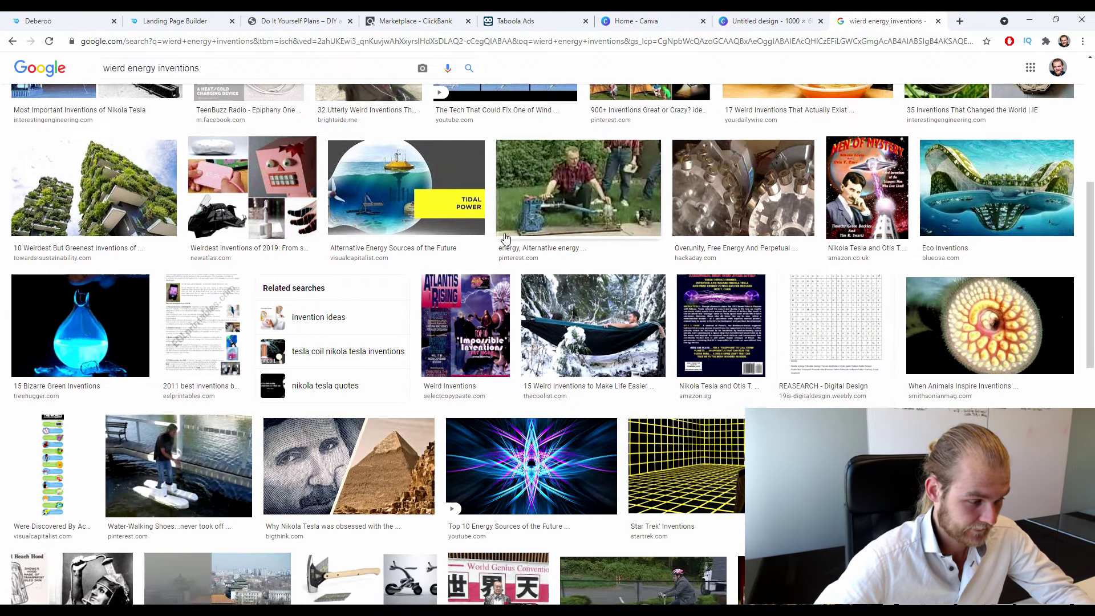
{"action": "scroll", "coordinate": [505, 235], "scroll_direction": "up", "scroll_amount": 3}
{"action": "left_click", "coordinate": [507, 236]}
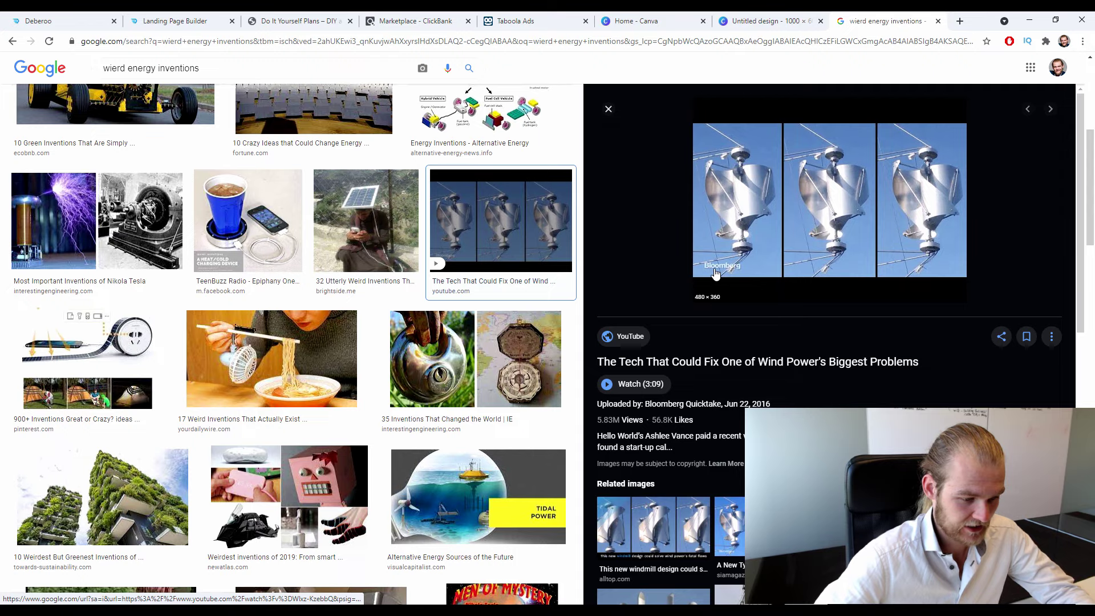
{"action": "left_click", "coordinate": [609, 109]}
Preview the picture of two people wearing solar panels on their heads and open the full set of its related images.
{"action": "scroll", "coordinate": [577, 225], "scroll_direction": "down", "scroll_amount": 4}
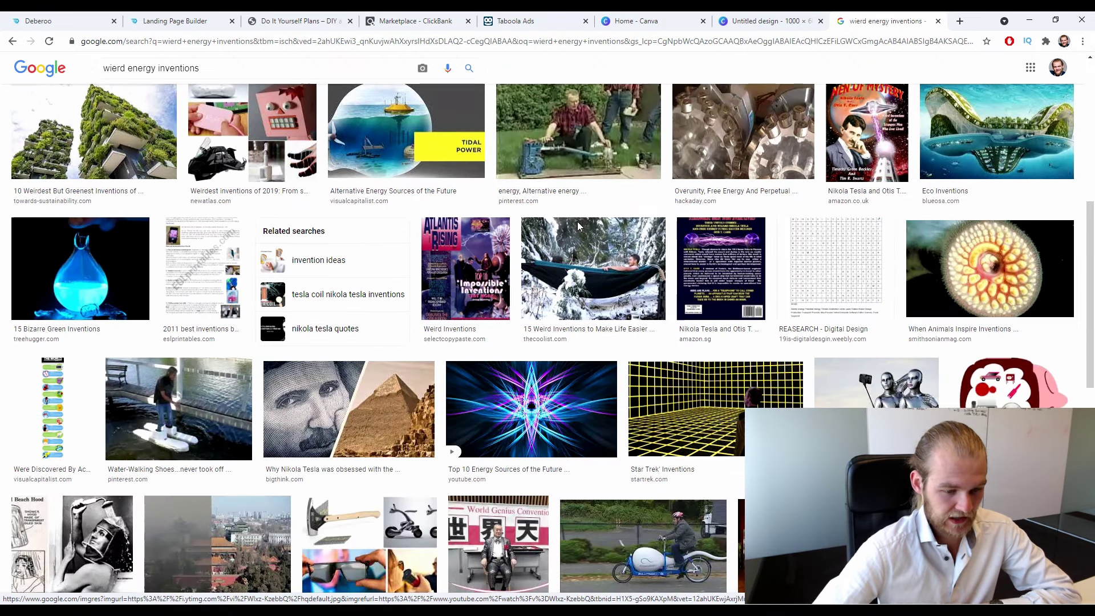
{"action": "scroll", "coordinate": [578, 228], "scroll_direction": "down", "scroll_amount": 3}
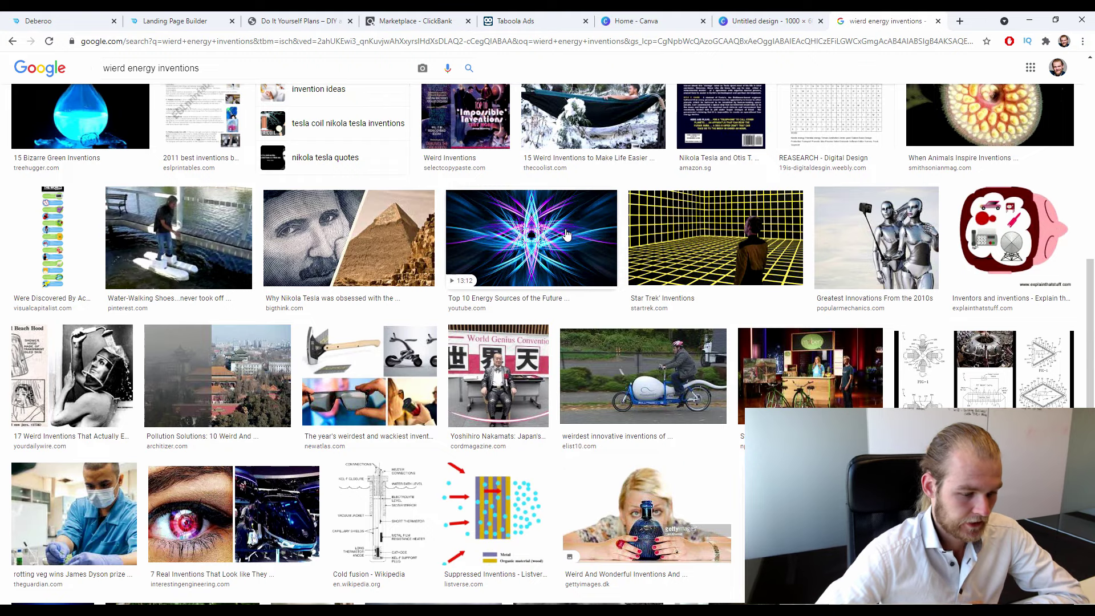
{"action": "scroll", "coordinate": [561, 240], "scroll_direction": "down", "scroll_amount": 3}
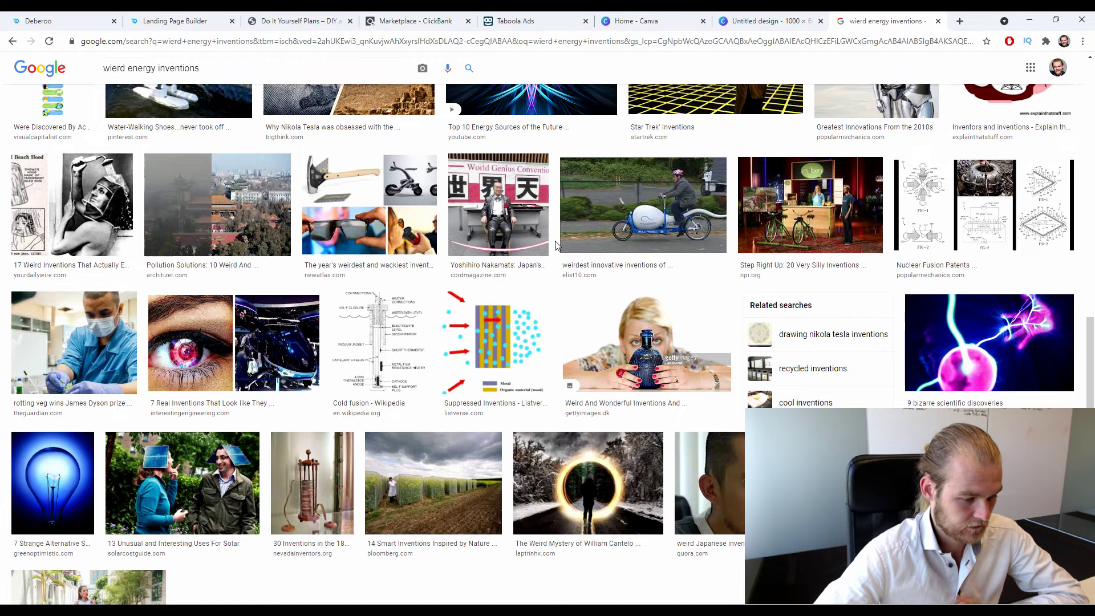
{"action": "scroll", "coordinate": [556, 245], "scroll_direction": "down", "scroll_amount": 2}
{"action": "scroll", "coordinate": [553, 247], "scroll_direction": "down", "scroll_amount": 3}
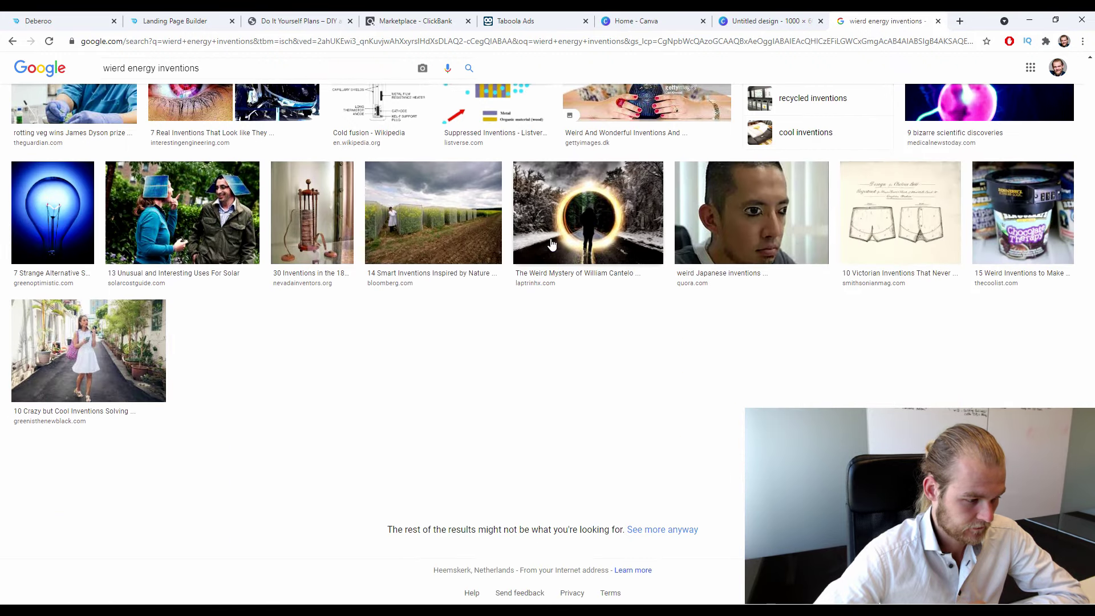
{"action": "left_click", "coordinate": [160, 228]}
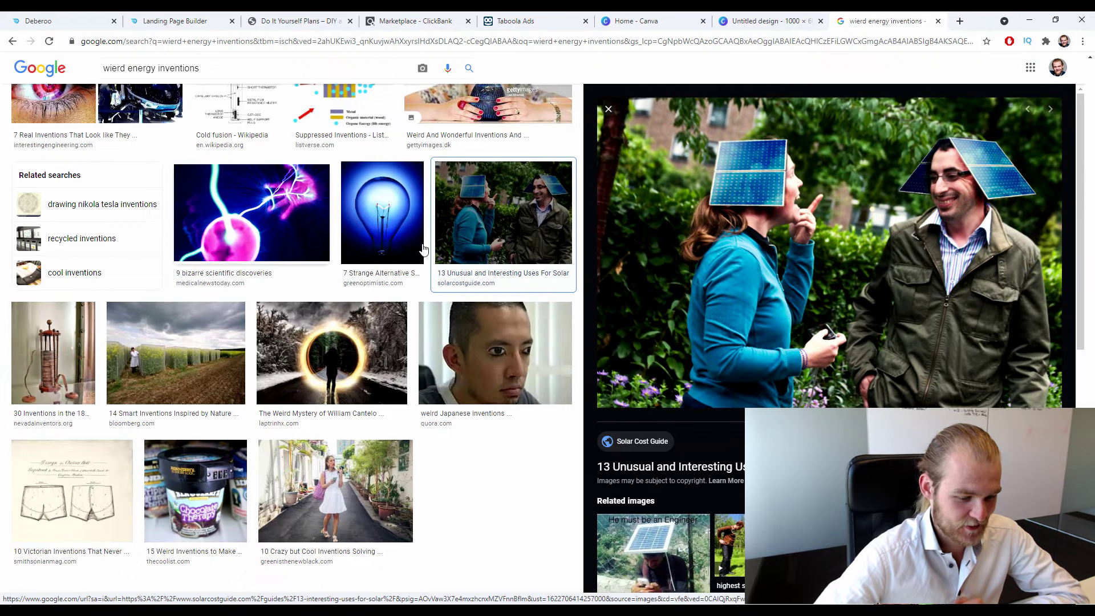
{"action": "scroll", "coordinate": [562, 282], "scroll_direction": "down", "scroll_amount": 3}
{"action": "scroll", "coordinate": [769, 302], "scroll_direction": "down", "scroll_amount": 6}
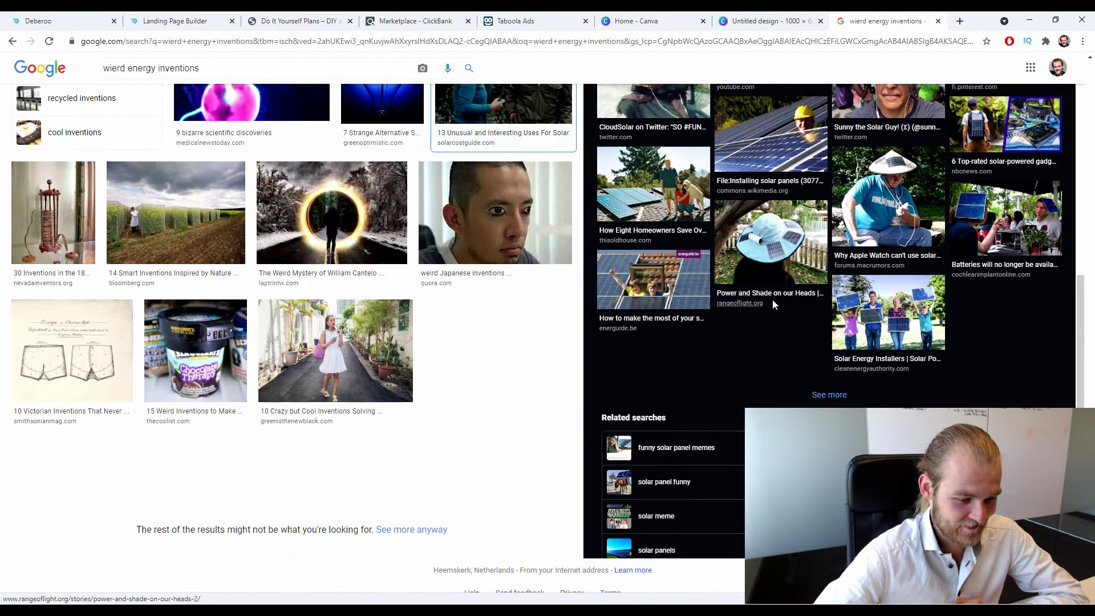
{"action": "left_click", "coordinate": [821, 359]}
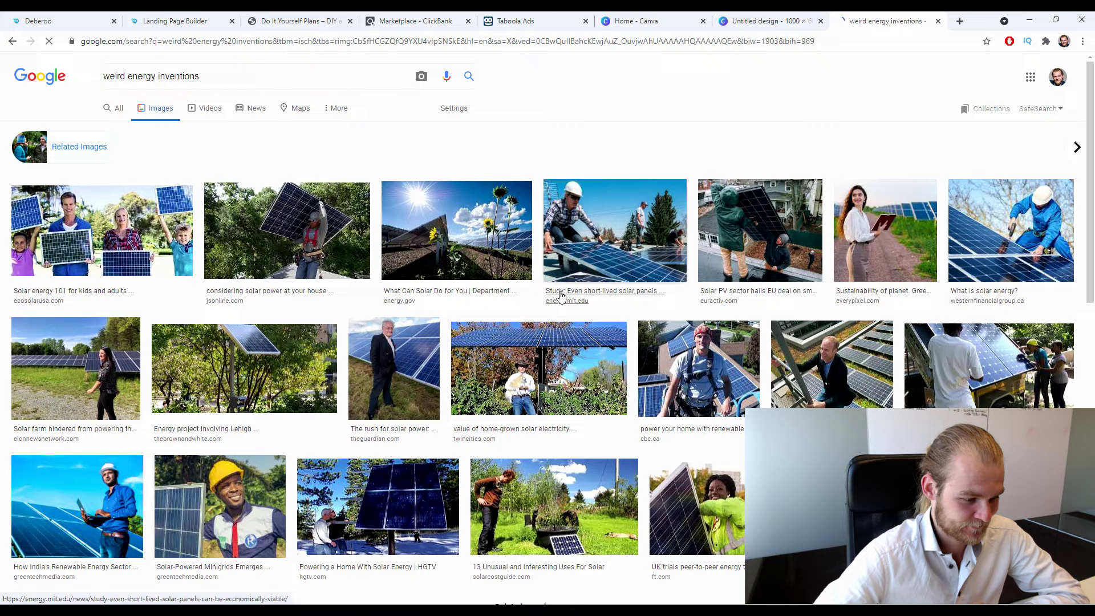
Browse the related images of people with solar panels for a possible ad picture.
{"action": "scroll", "coordinate": [576, 343], "scroll_direction": "down", "scroll_amount": 4}
{"action": "scroll", "coordinate": [570, 288], "scroll_direction": "up", "scroll_amount": 2}
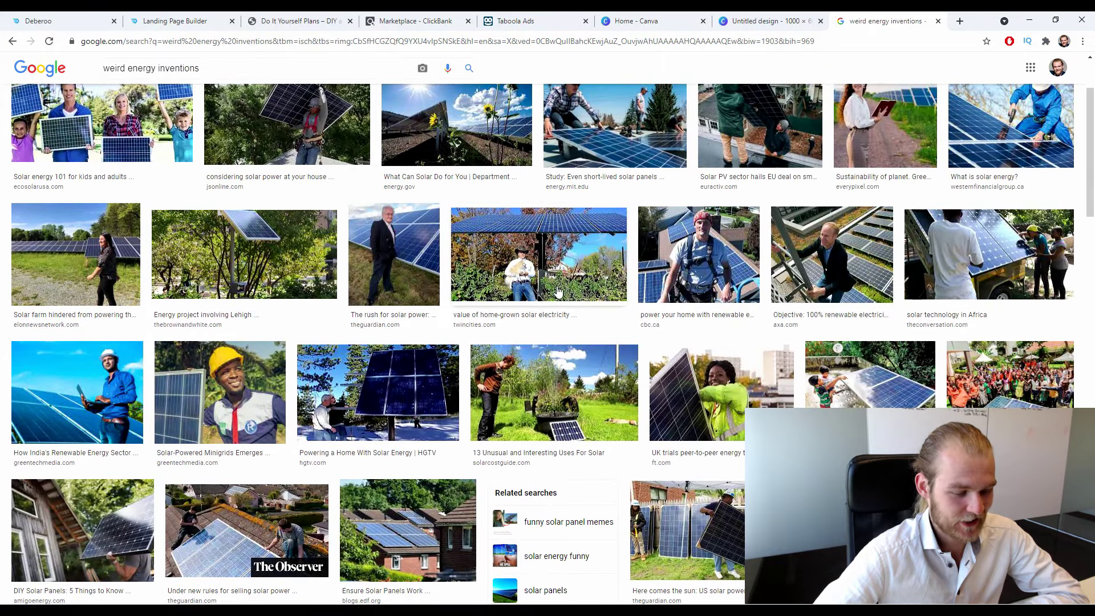
{"action": "scroll", "coordinate": [558, 291], "scroll_direction": "down", "scroll_amount": 15}
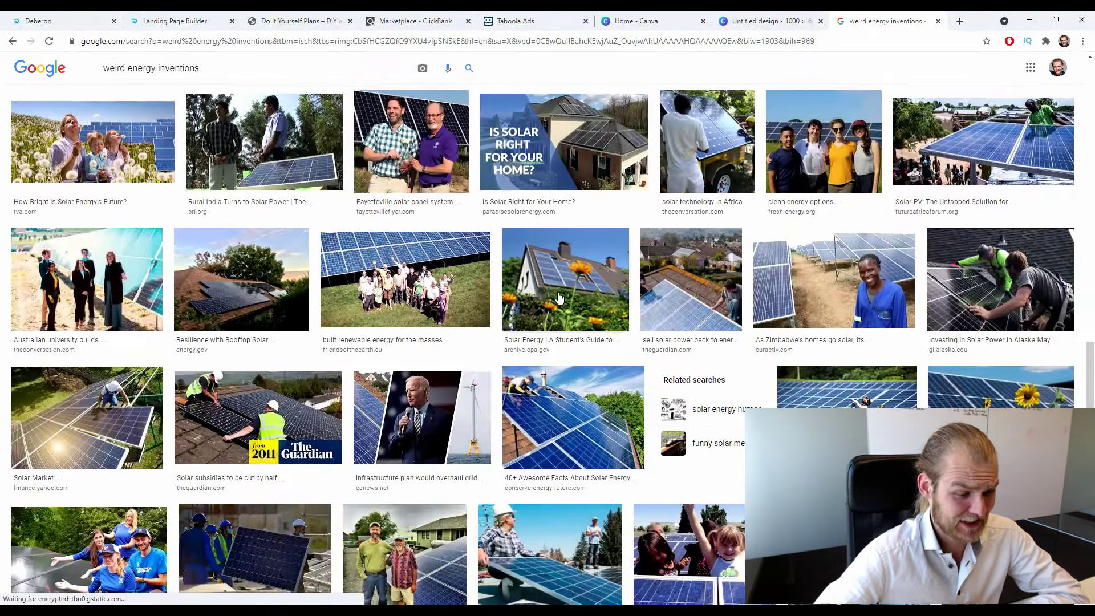
{"action": "scroll", "coordinate": [559, 298], "scroll_direction": "down", "scroll_amount": 10}
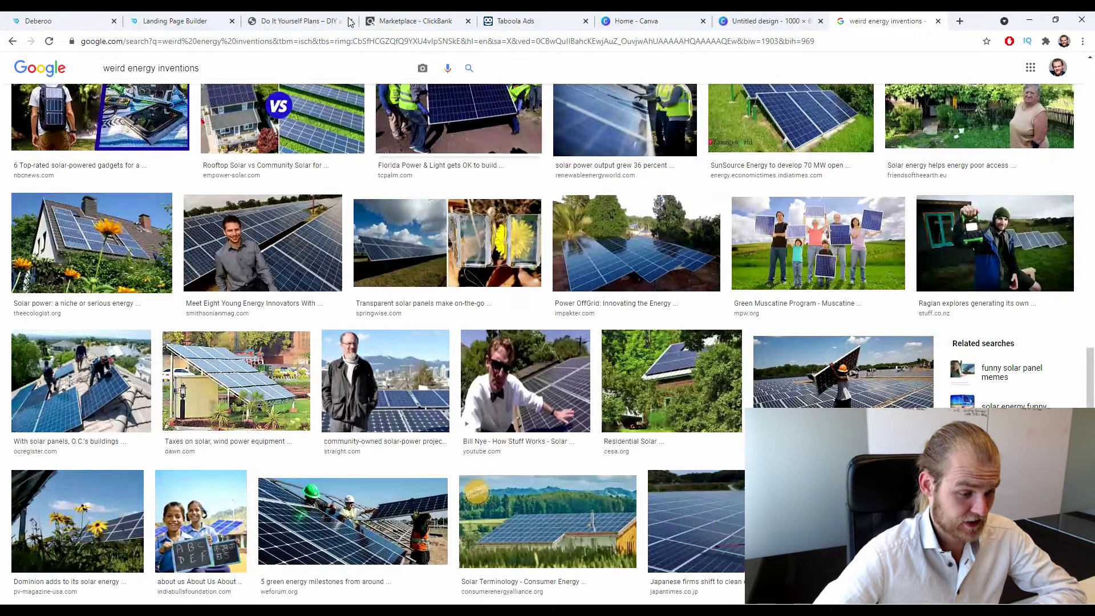
Replace the image search query with "diy energy creator" and run the search.
{"action": "triple_click", "coordinate": [343, 68]}
{"action": "type", "text": "di"}
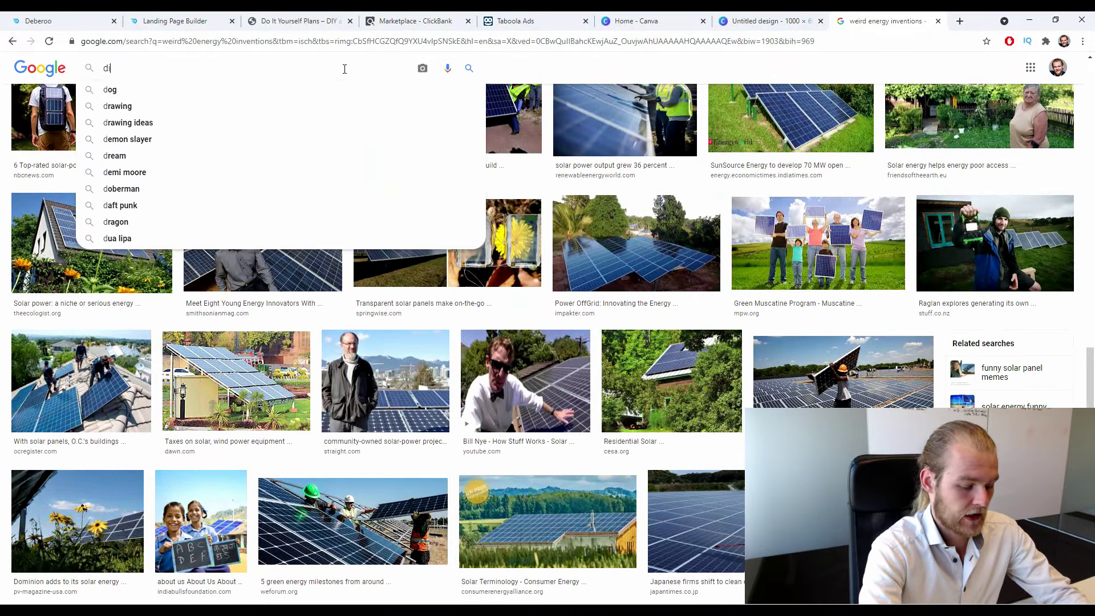
{"action": "type", "text": "y energy creat"}
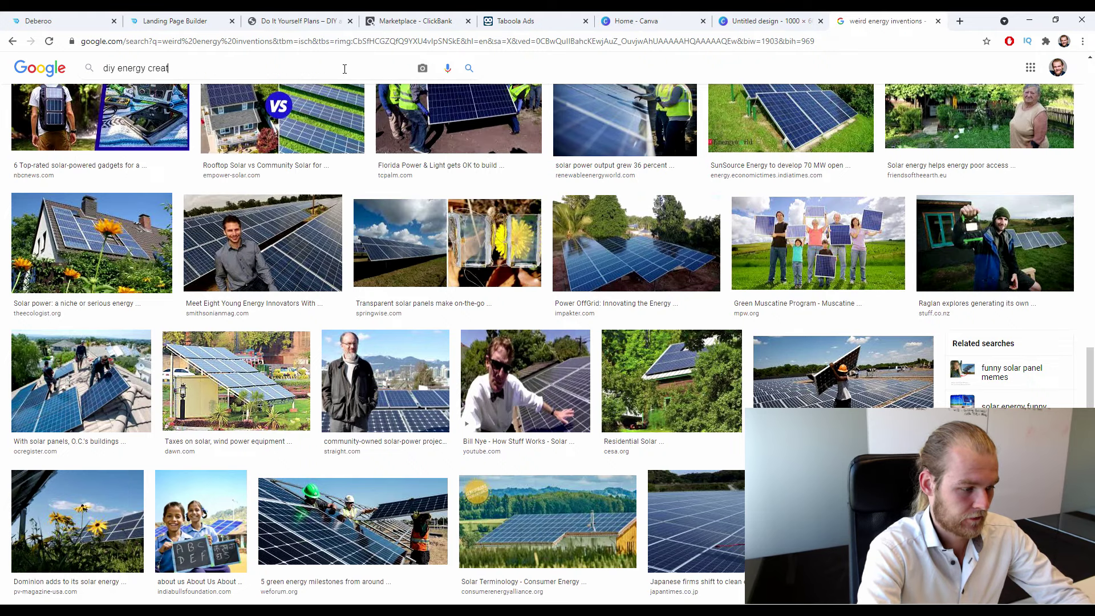
{"action": "type", "text": "or"}
{"action": "key", "text": "Return"}
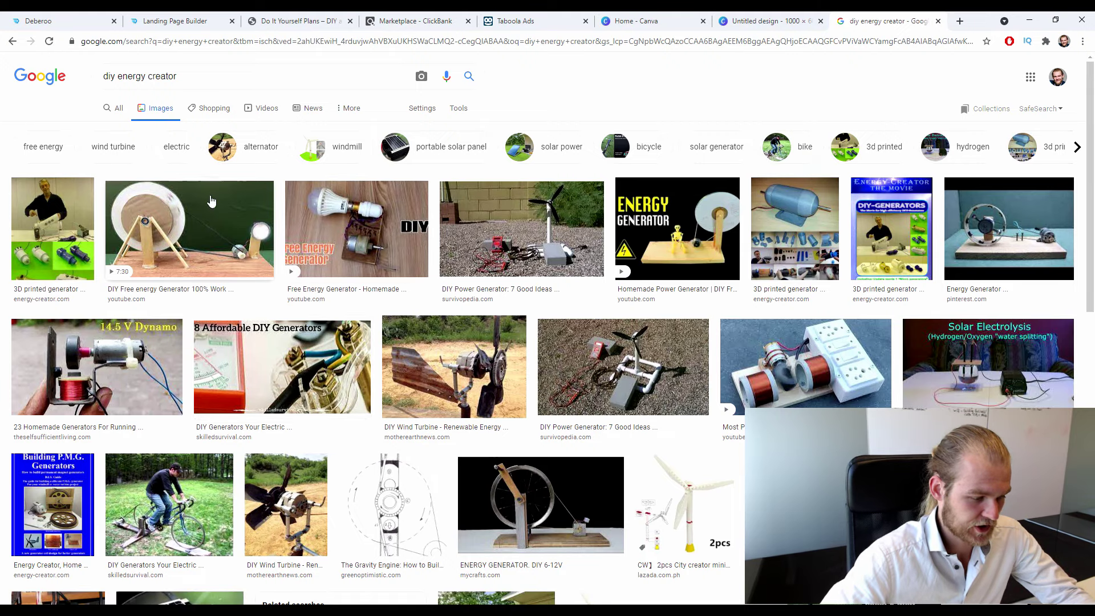
Preview the "DIY Power Generator: 7 Good Ideas" image of the white-pipe wind generator and open all of its related images.
{"action": "scroll", "coordinate": [180, 237], "scroll_direction": "down", "scroll_amount": 3}
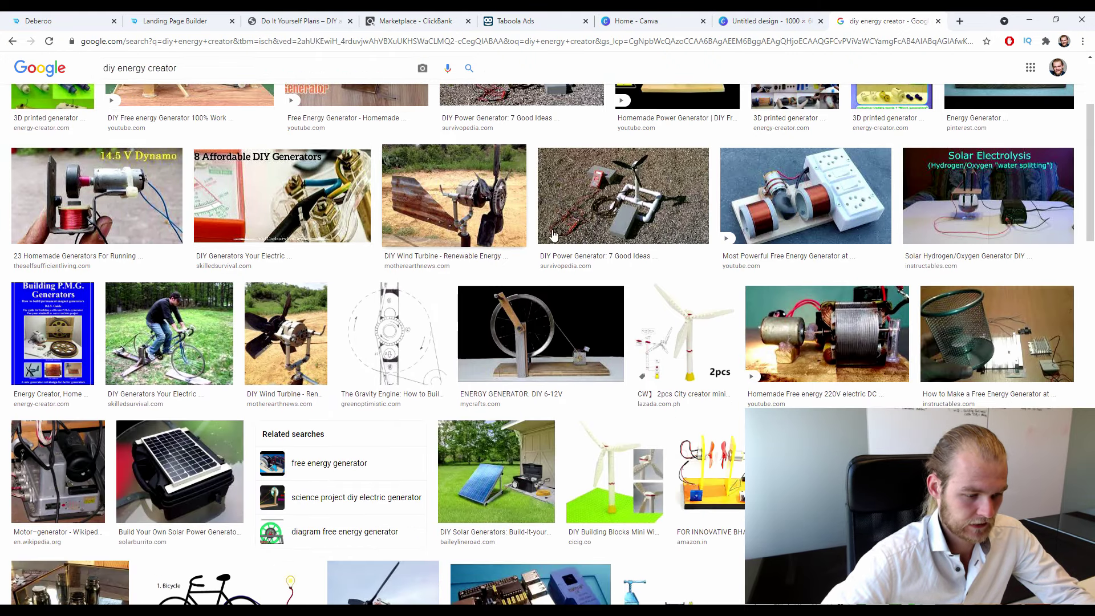
{"action": "left_click", "coordinate": [562, 215]}
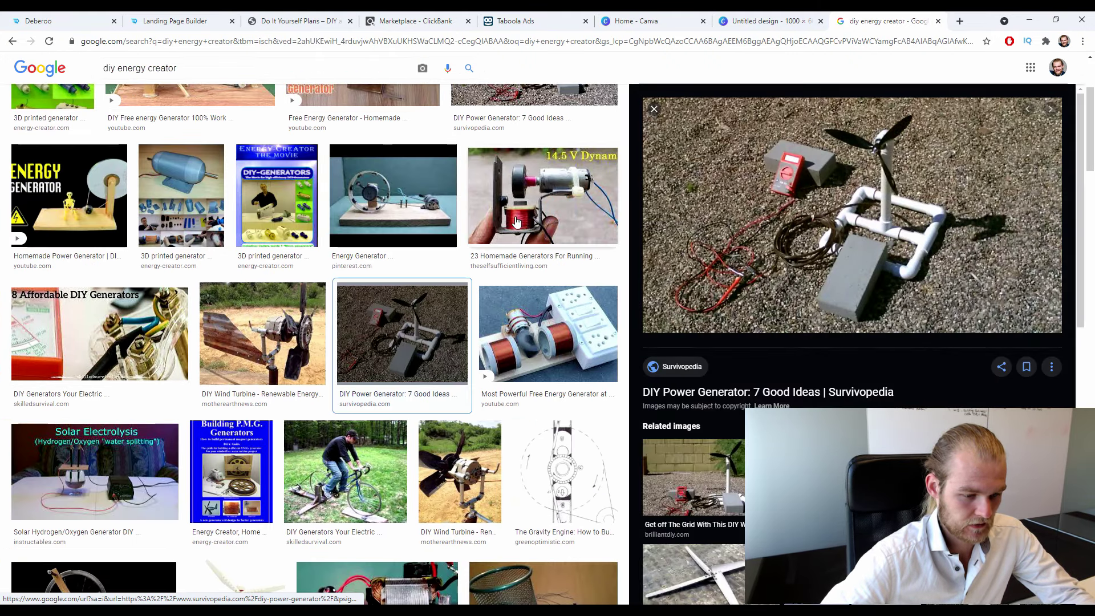
{"action": "scroll", "coordinate": [562, 169], "scroll_direction": "down", "scroll_amount": 1}
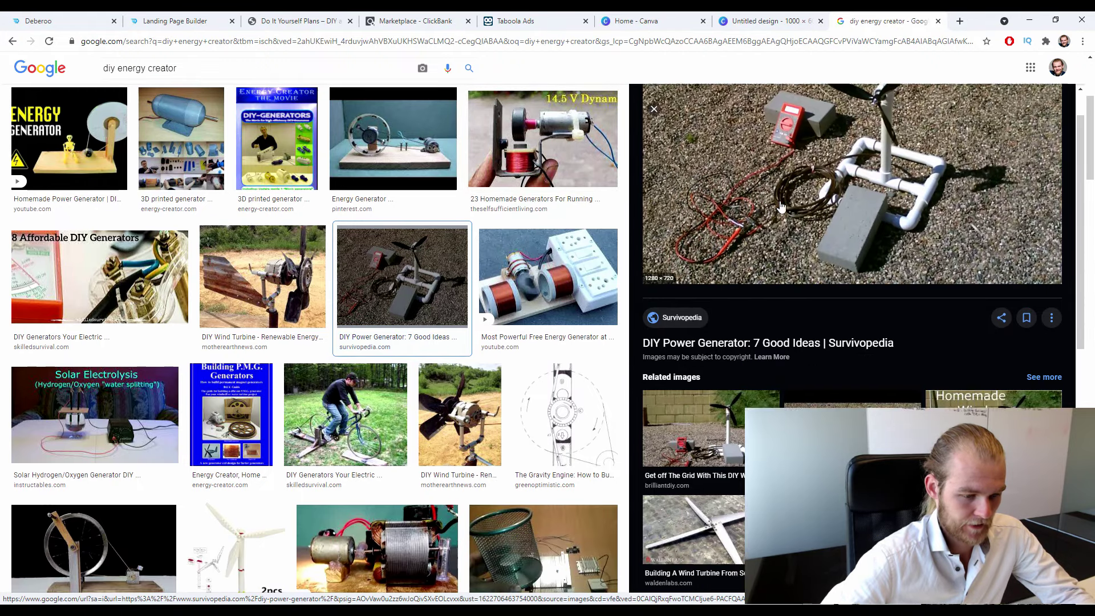
{"action": "scroll", "coordinate": [742, 252], "scroll_direction": "down", "scroll_amount": 10}
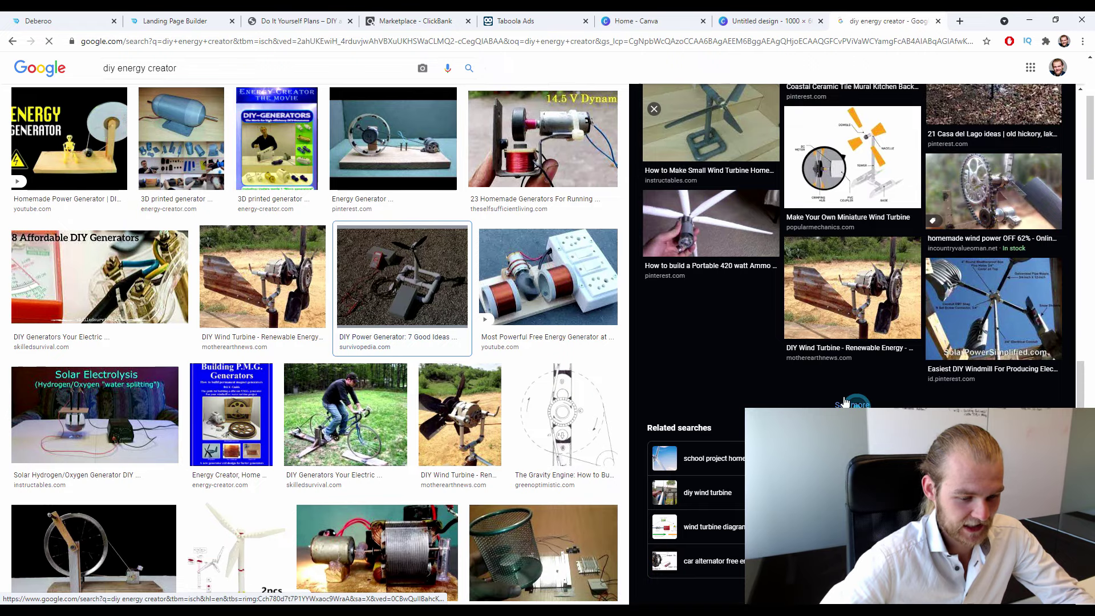
{"action": "left_click", "coordinate": [852, 405]}
Preview the homemade self-running generator with two black rings and the BOKIN DIY battery generator as ad candidates.
{"action": "scroll", "coordinate": [455, 405], "scroll_direction": "down", "scroll_amount": 6}
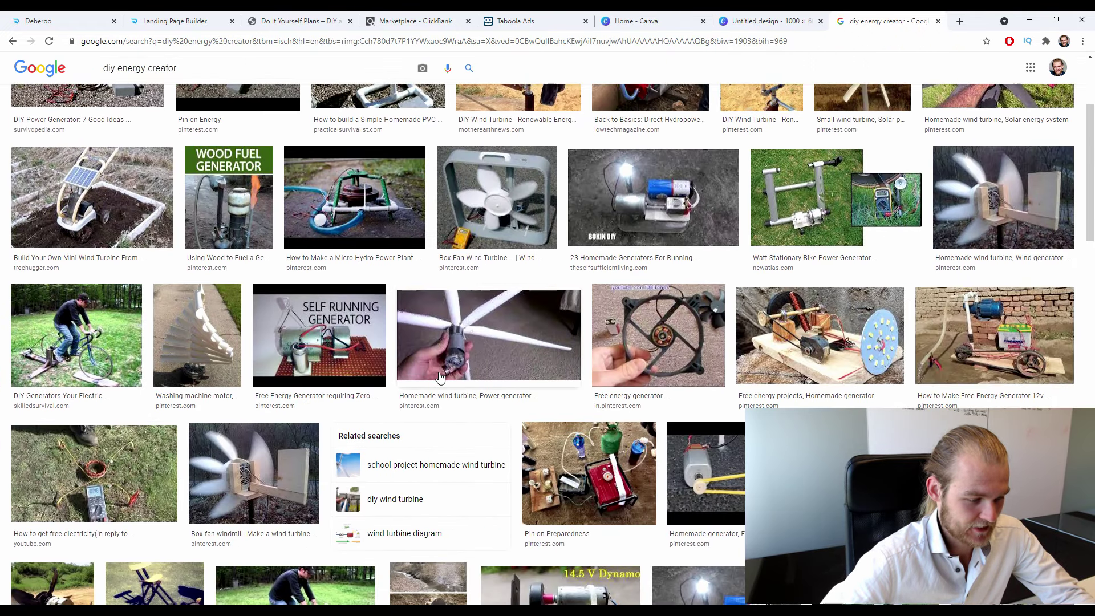
{"action": "scroll", "coordinate": [440, 377], "scroll_direction": "down", "scroll_amount": 7}
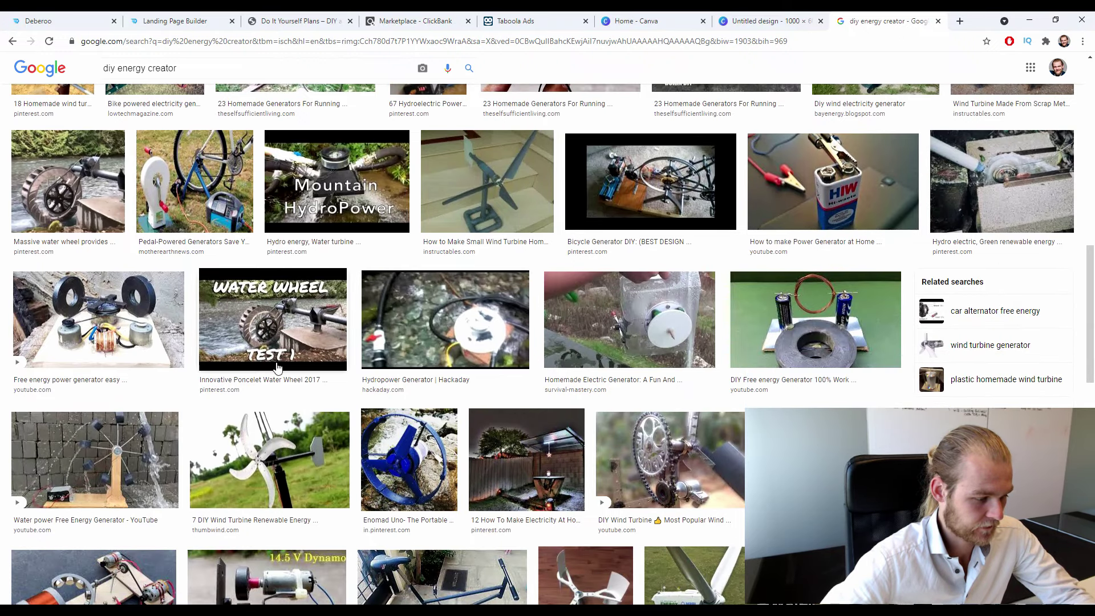
{"action": "left_click", "coordinate": [141, 297]}
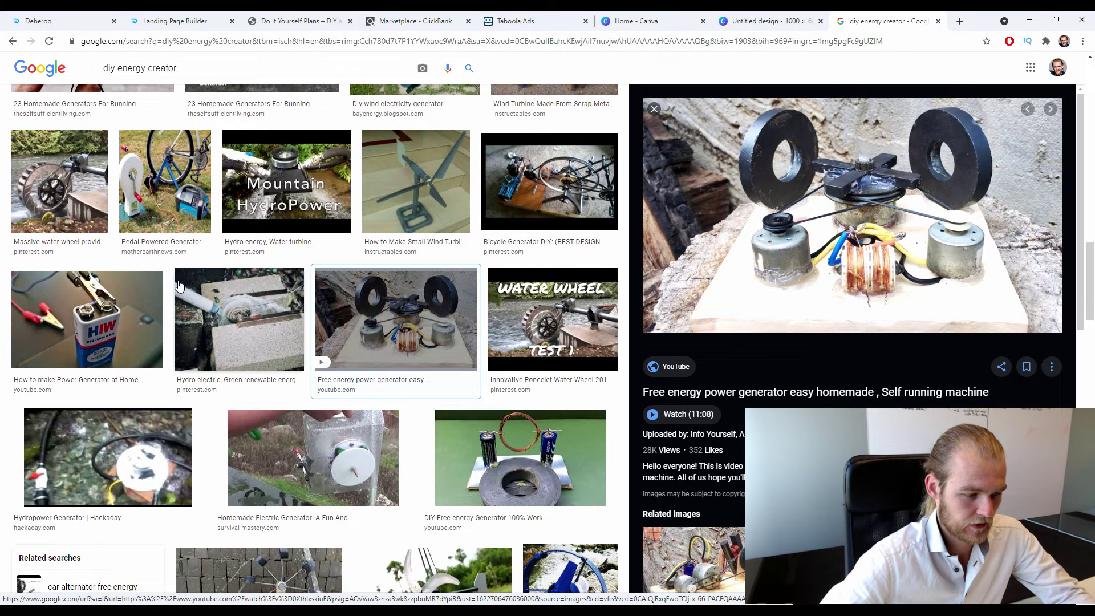
{"action": "scroll", "coordinate": [179, 285], "scroll_direction": "up", "scroll_amount": 6}
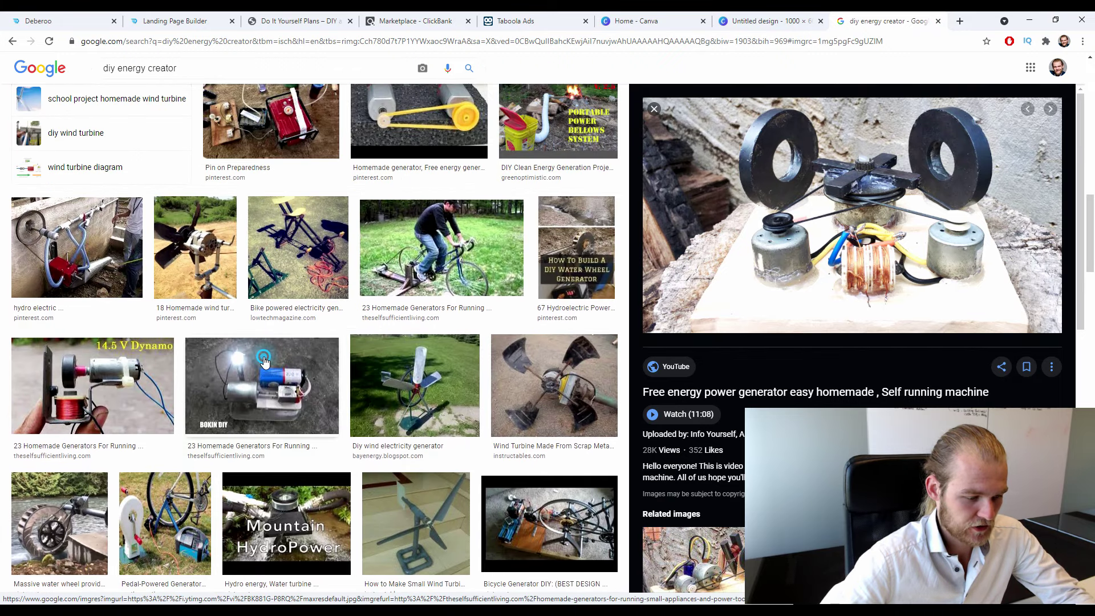
{"action": "left_click", "coordinate": [263, 358]}
Reopen the self-running generator image with two black rings and open the full set of its related images.
{"action": "scroll", "coordinate": [256, 357], "scroll_direction": "down", "scroll_amount": 7}
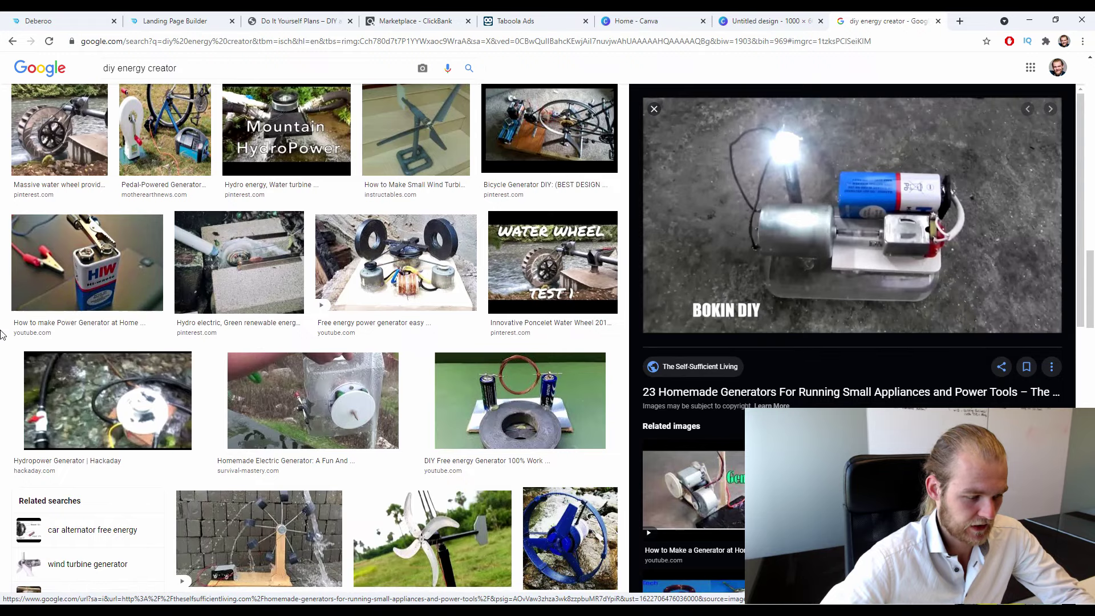
{"action": "left_click", "coordinate": [388, 285]}
{"action": "scroll", "coordinate": [388, 330], "scroll_direction": "down", "scroll_amount": 4}
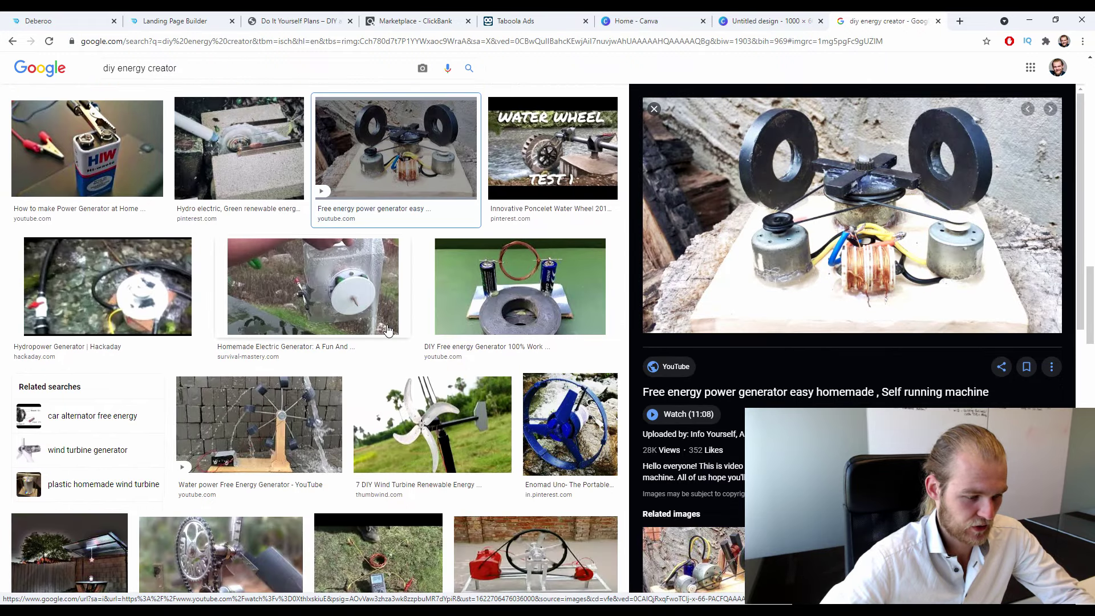
{"action": "scroll", "coordinate": [388, 330], "scroll_direction": "down", "scroll_amount": 3}
{"action": "scroll", "coordinate": [852, 342], "scroll_direction": "down", "scroll_amount": 7}
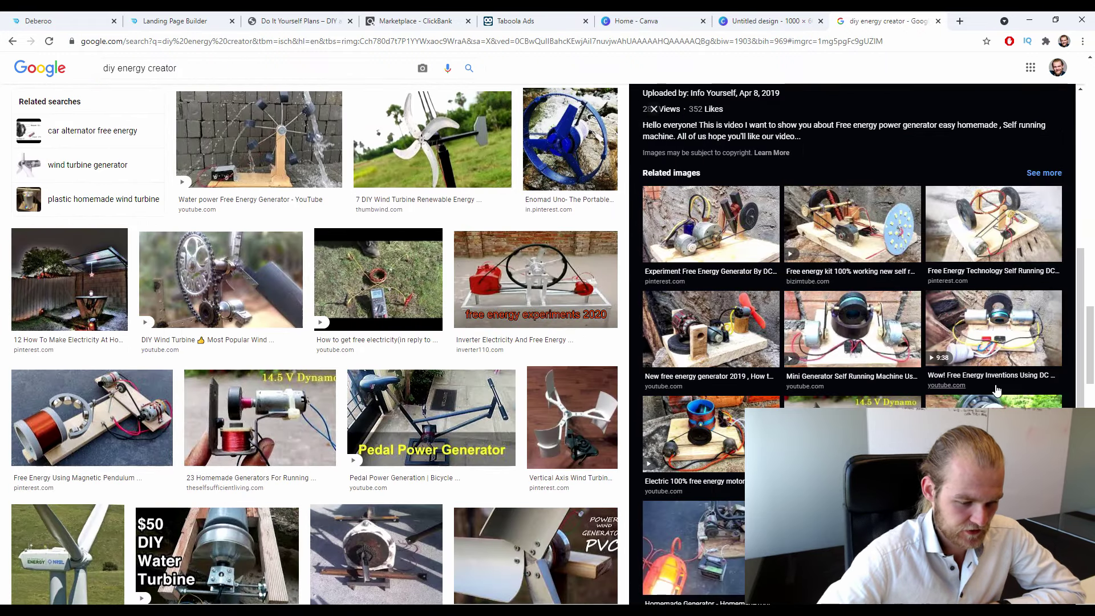
{"action": "scroll", "coordinate": [852, 342], "scroll_direction": "down", "scroll_amount": 5}
{"action": "left_click", "coordinate": [852, 400]}
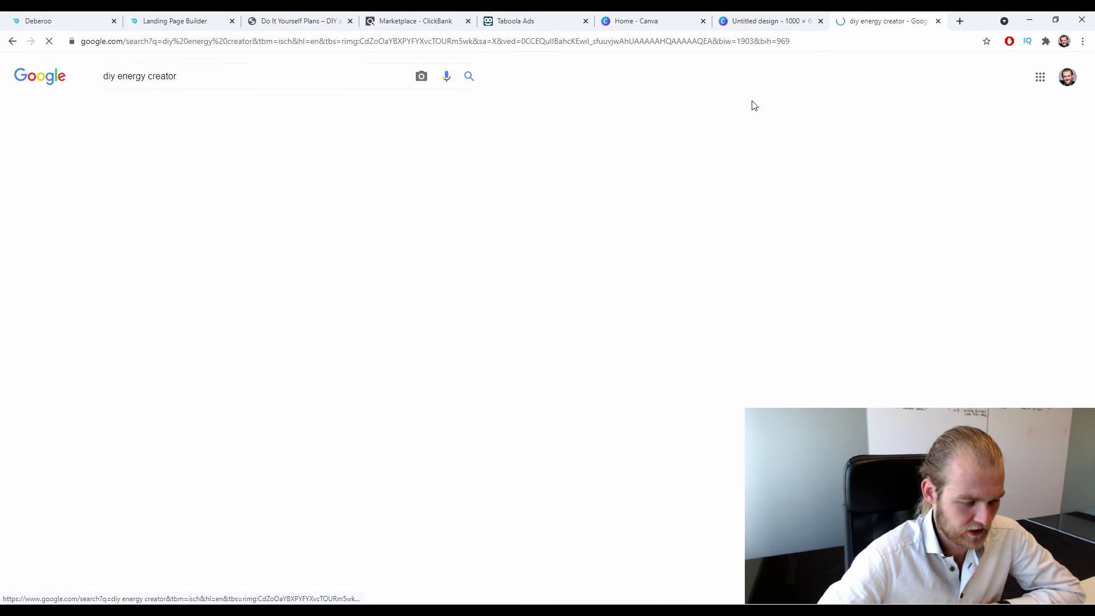
Preview the permanent magnet generator with the blue ring, the car alternator build and the magnetic motor image as ad candidates.
{"action": "scroll", "coordinate": [420, 295], "scroll_direction": "down", "scroll_amount": 7}
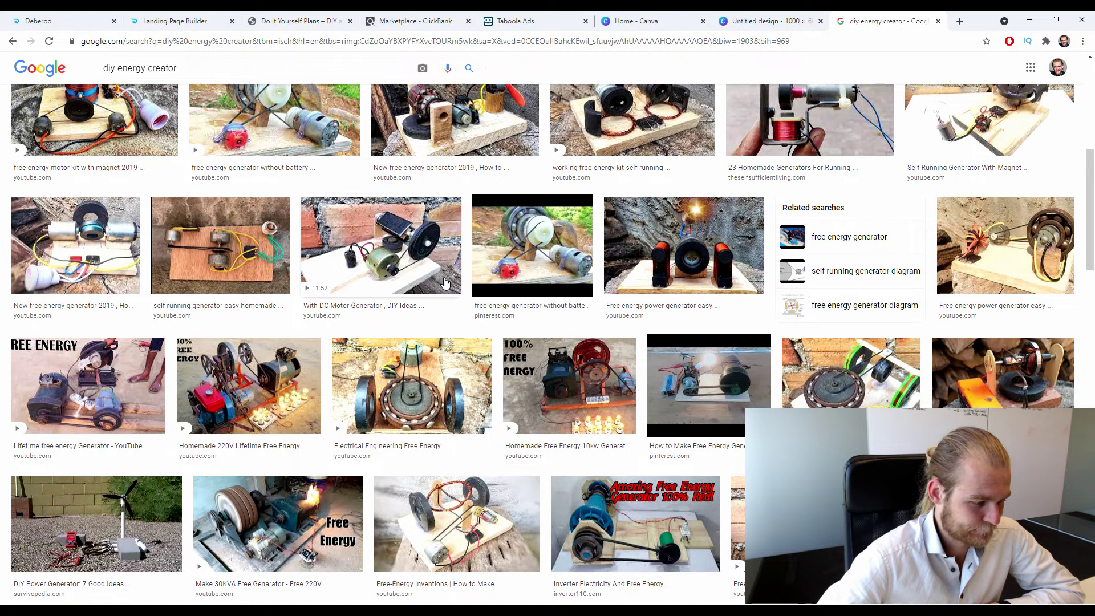
{"action": "scroll", "coordinate": [446, 282], "scroll_direction": "down", "scroll_amount": 5}
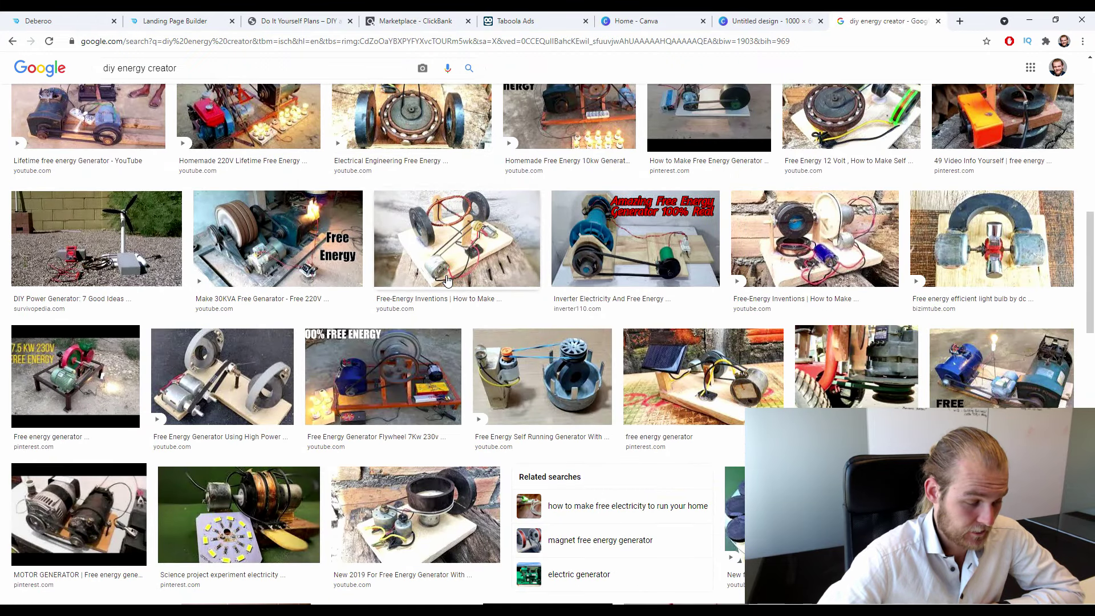
{"action": "scroll", "coordinate": [446, 280], "scroll_direction": "down", "scroll_amount": 4}
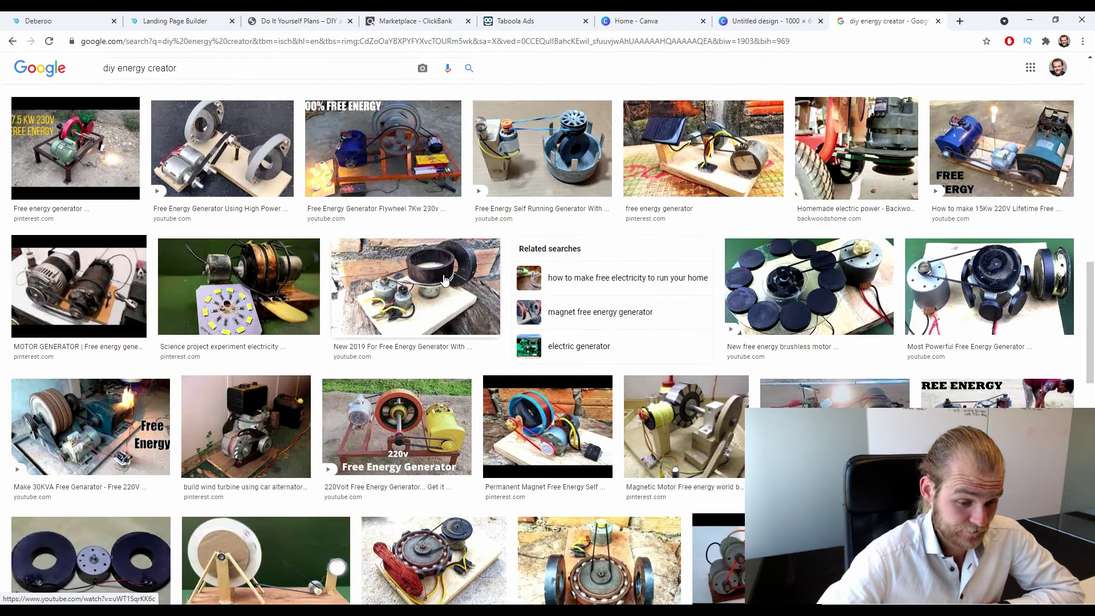
{"action": "left_click", "coordinate": [545, 390]}
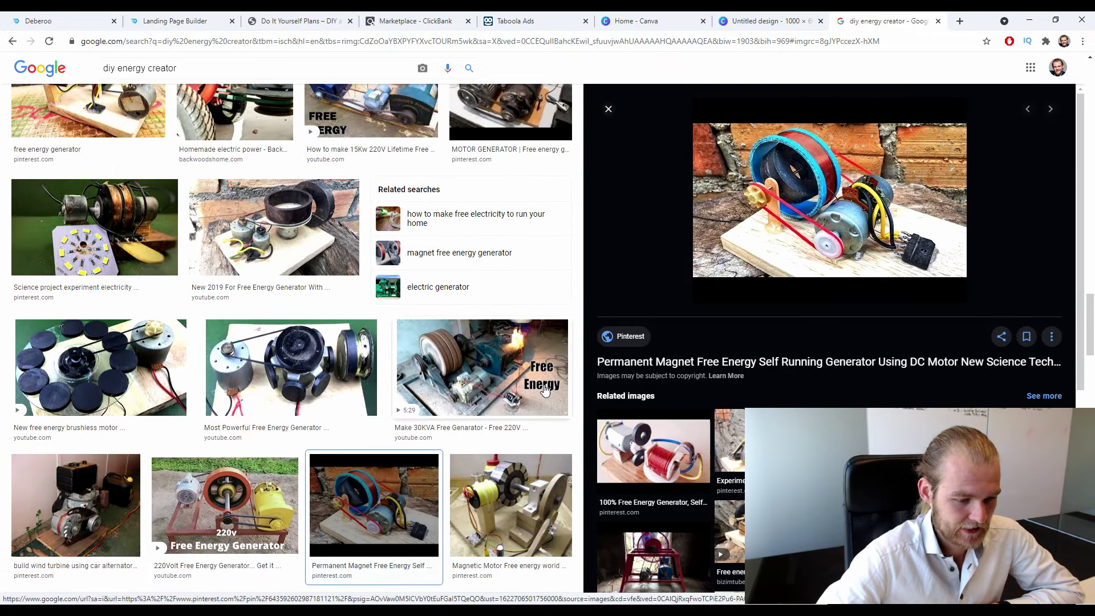
{"action": "scroll", "coordinate": [531, 377], "scroll_direction": "down", "scroll_amount": 3}
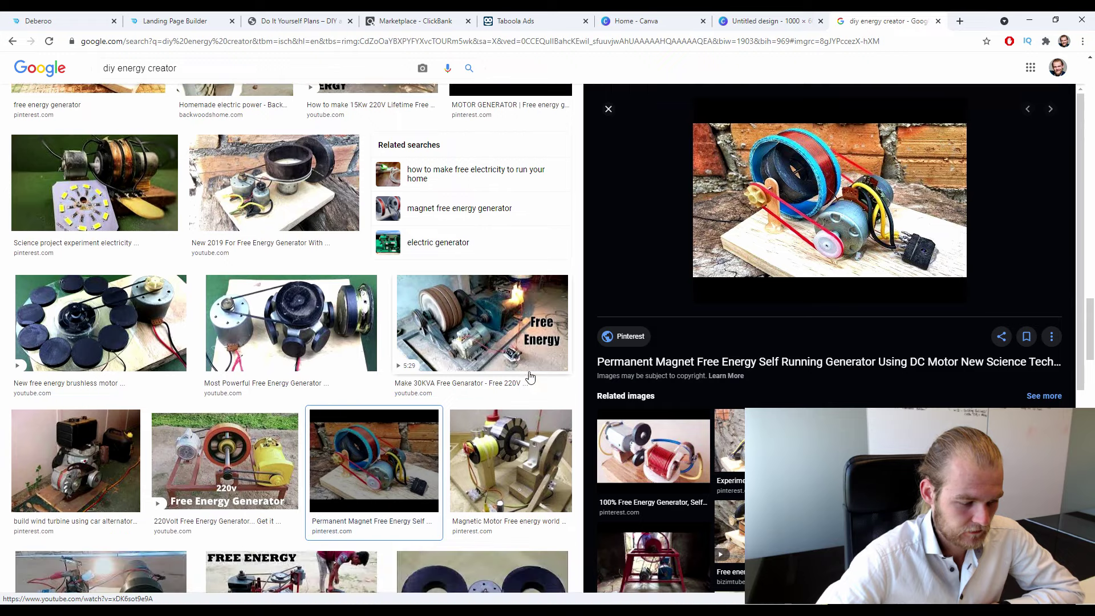
{"action": "left_click", "coordinate": [95, 336]}
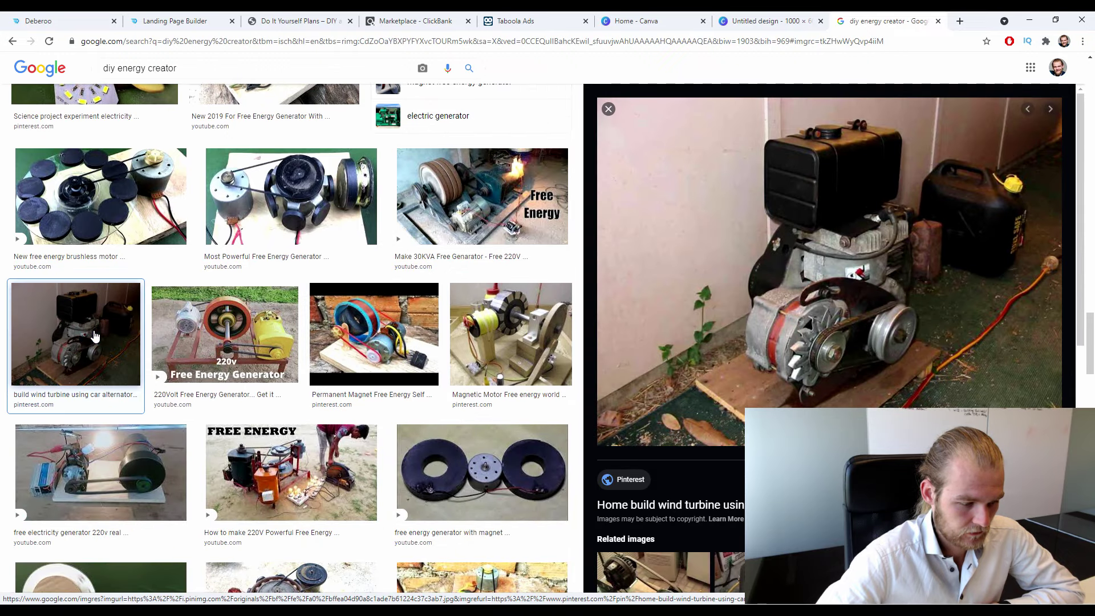
{"action": "scroll", "coordinate": [520, 274], "scroll_direction": "down", "scroll_amount": 5}
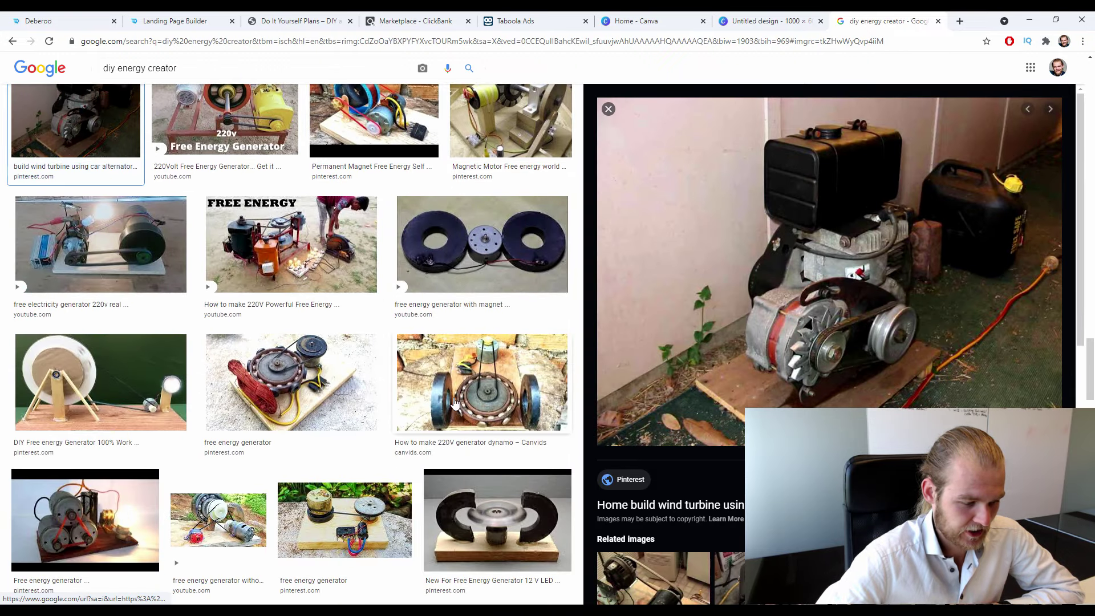
{"action": "scroll", "coordinate": [519, 273], "scroll_direction": "up", "scroll_amount": 4}
{"action": "left_click", "coordinate": [519, 274]}
Select the permanent magnet generator image with the blue ring and save it to the computer.
{"action": "scroll", "coordinate": [367, 454], "scroll_direction": "up", "scroll_amount": 3}
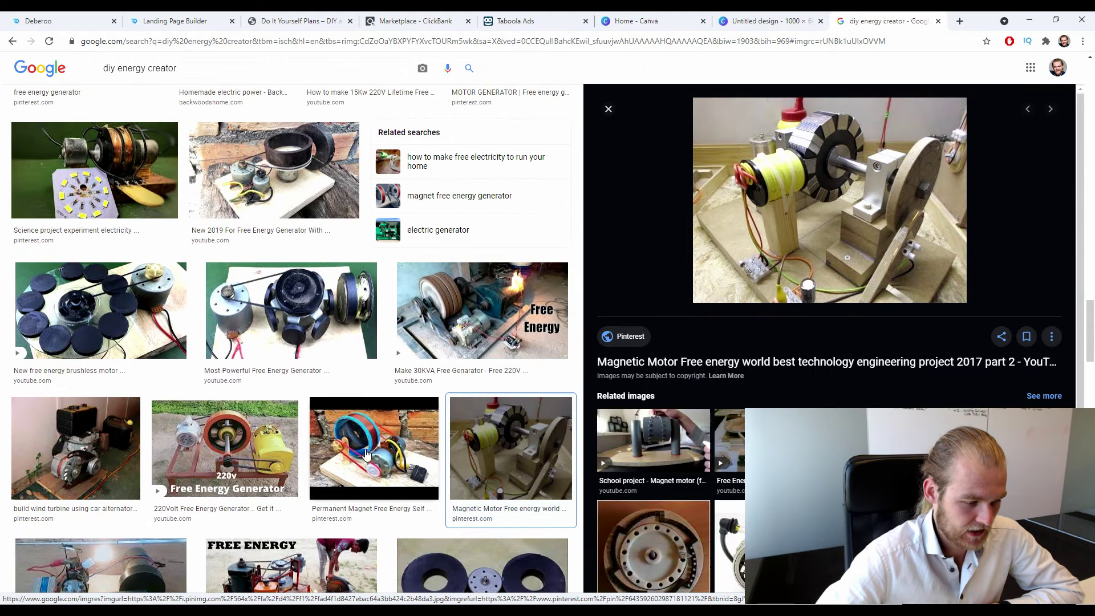
{"action": "left_click", "coordinate": [398, 457]}
{"action": "right_click", "coordinate": [704, 255]}
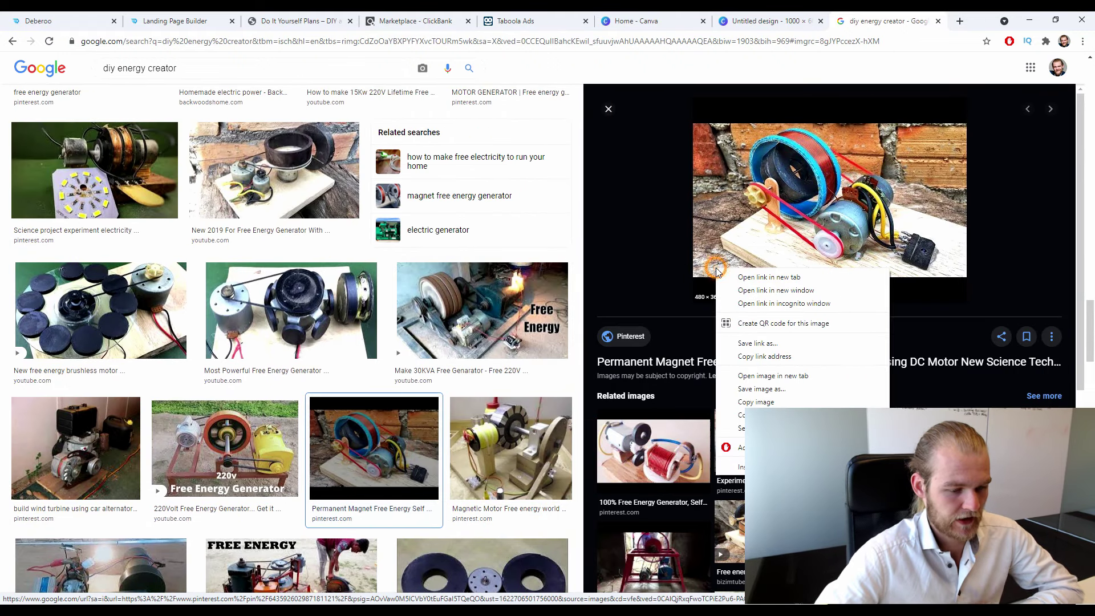
{"action": "left_click", "coordinate": [792, 397]}
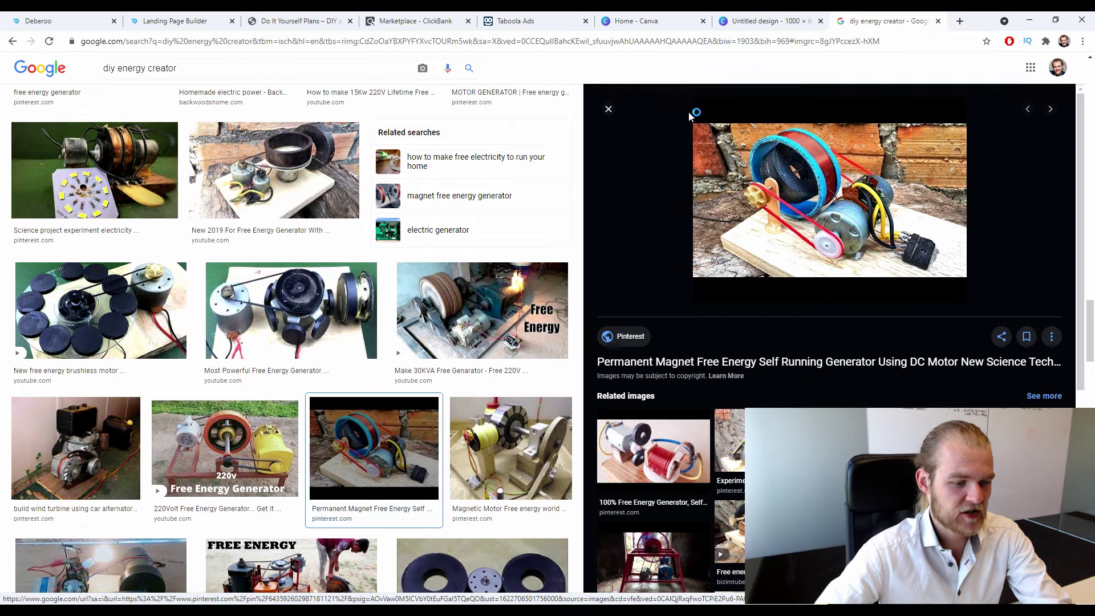
{"action": "key", "text": "Return"}
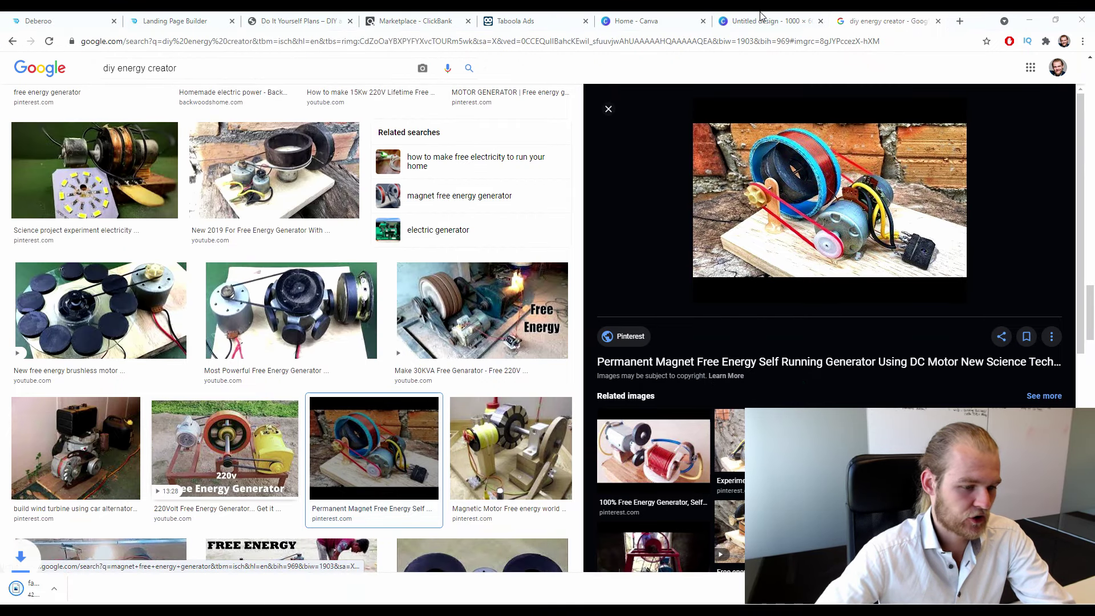
Switch to the 1000 × 600 px Canva design, upload the saved generator image and place it on the page.
{"action": "left_click", "coordinate": [767, 21]}
{"action": "left_click_drag", "start_coordinate": [40, 578], "coordinate": [136, 310]}
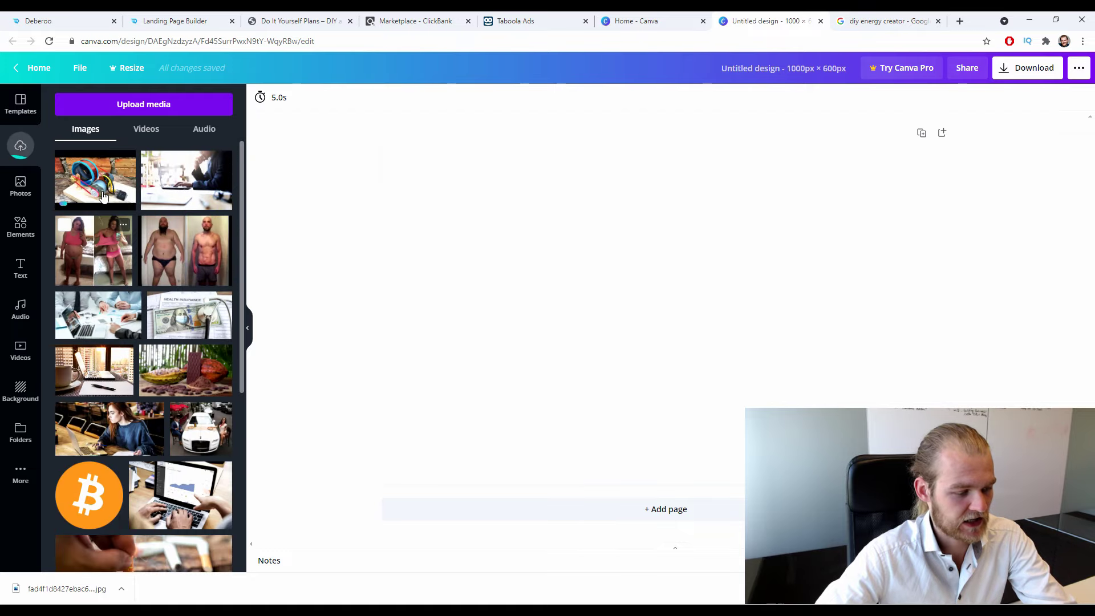
{"action": "left_click_drag", "start_coordinate": [97, 180], "coordinate": [596, 304]}
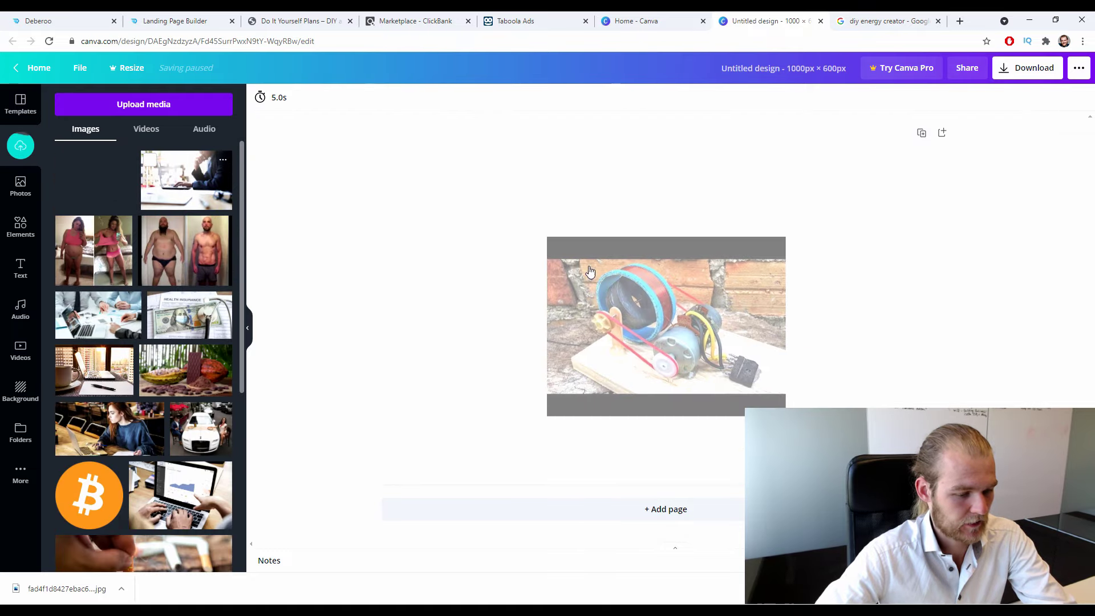
Enlarge and reposition the generator image so it covers the whole canvas, then open the download options.
{"action": "left_click_drag", "start_coordinate": [544, 238], "coordinate": [418, 151]}
{"action": "left_click_drag", "start_coordinate": [452, 209], "coordinate": [693, 361]}
{"action": "left_click", "coordinate": [284, 265]}
{"action": "left_click", "coordinate": [1041, 67]}
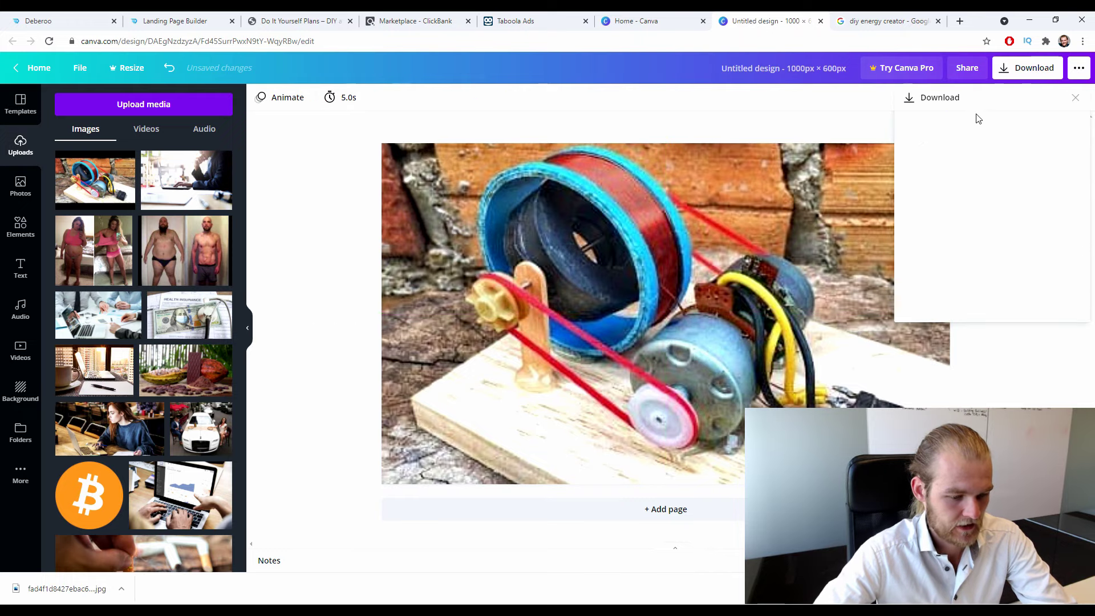
Adjust the generator image to brightness -17, contrast 30, saturation 52 and blur -26.
{"action": "left_click", "coordinate": [463, 231]}
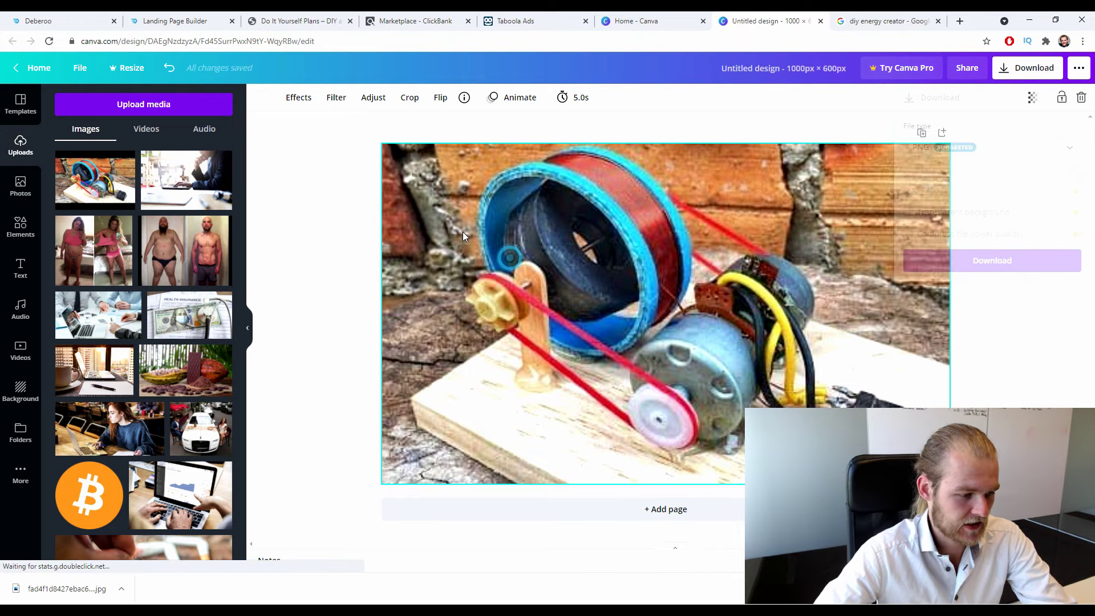
{"action": "left_click", "coordinate": [376, 98]}
{"action": "left_click_drag", "start_coordinate": [156, 130], "coordinate": [170, 178]}
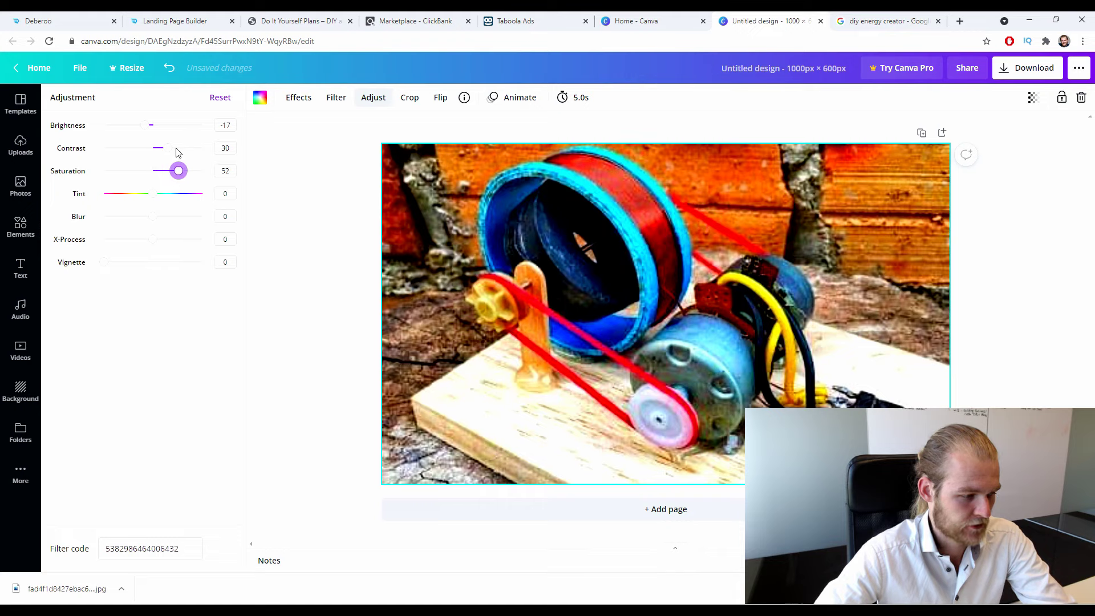
{"action": "left_click_drag", "start_coordinate": [145, 218], "coordinate": [141, 221]}
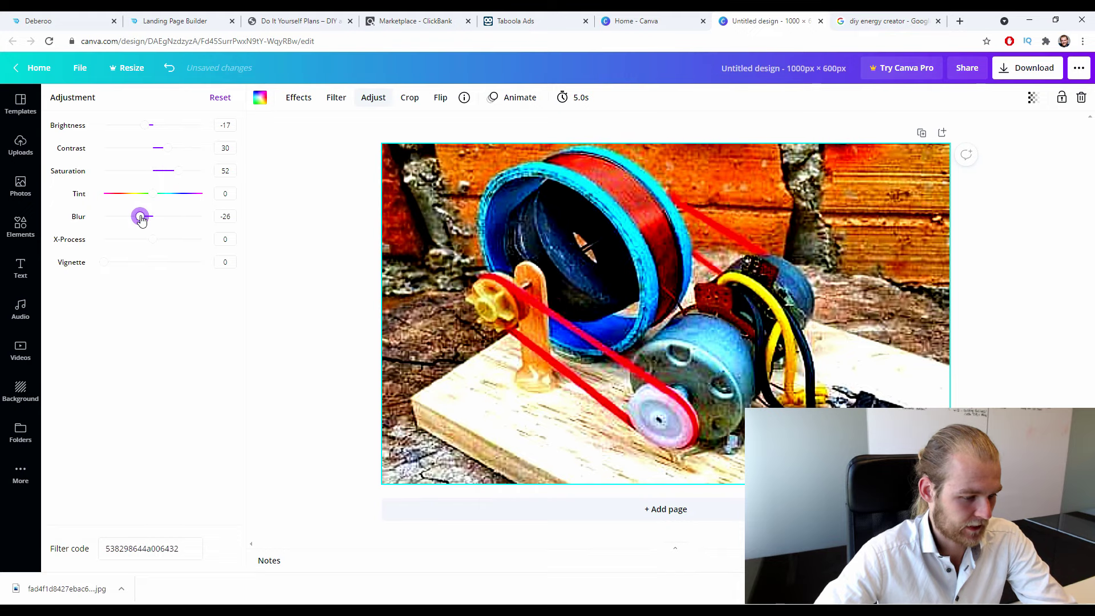
Refine the generator image adjustments to brightness -11, contrast 40 and saturation 60.
{"action": "left_click_drag", "start_coordinate": [146, 131], "coordinate": [152, 131]}
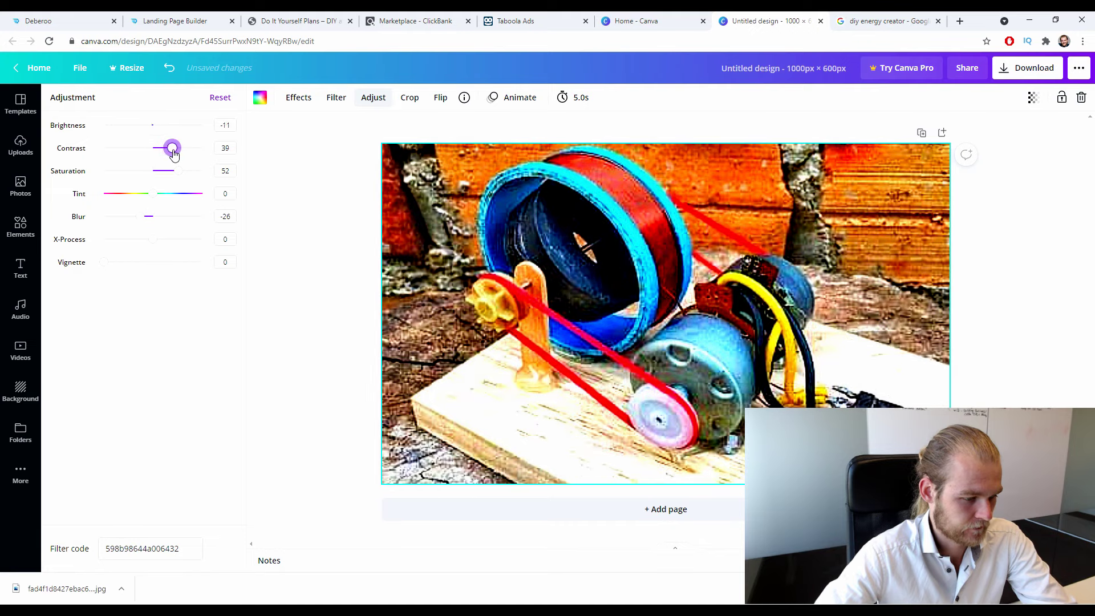
{"action": "left_click_drag", "start_coordinate": [176, 167], "coordinate": [183, 174]}
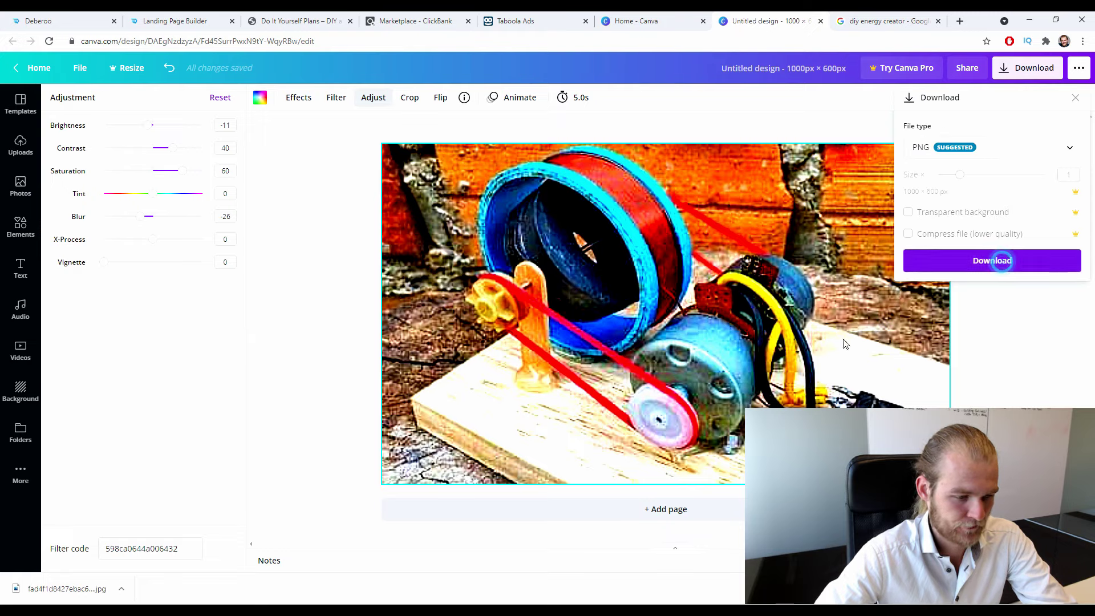
Download the design as a PNG and add that file to the media of the new ad in Taboola Ads.
{"action": "left_click", "coordinate": [1001, 257]}
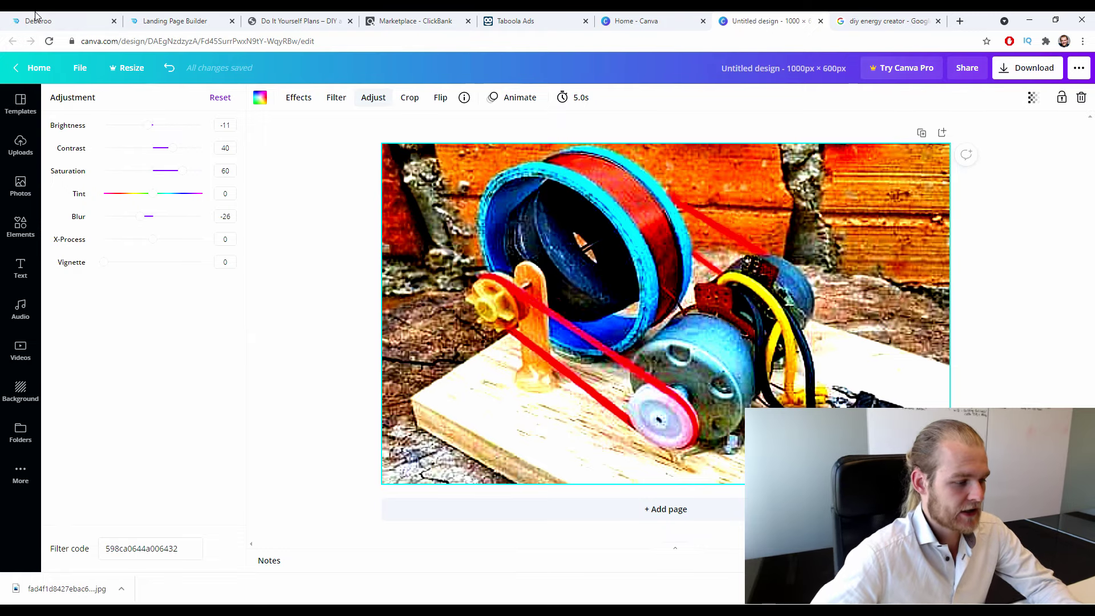
{"action": "left_click", "coordinate": [531, 17]}
{"action": "left_click_drag", "start_coordinate": [97, 567], "coordinate": [426, 329]}
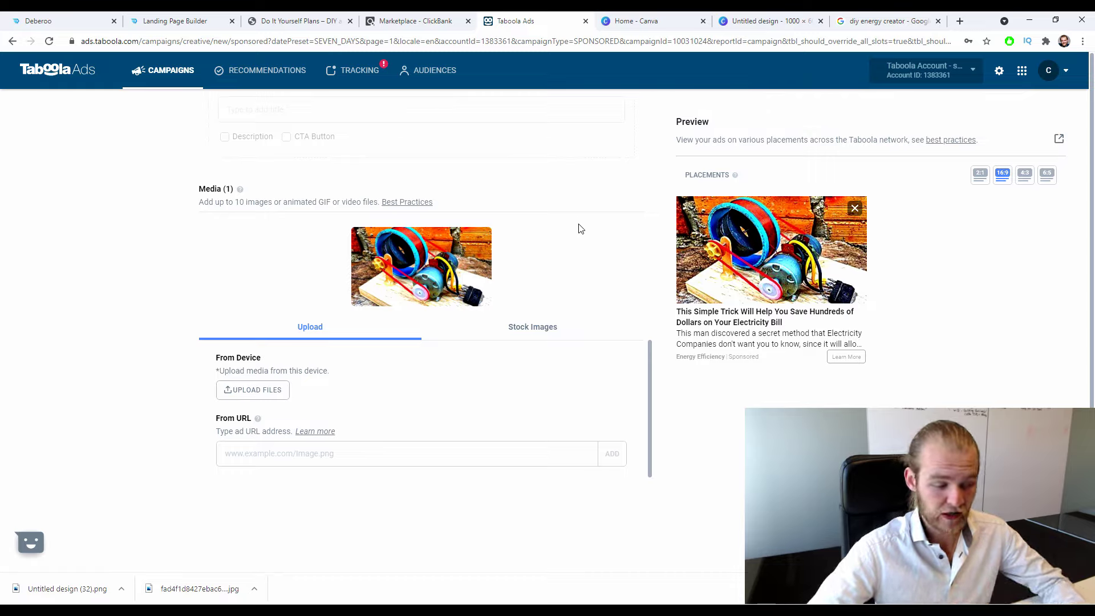
Search Taboola's stock images with the keyword energy in place of happiness.
{"action": "left_click", "coordinate": [527, 337]}
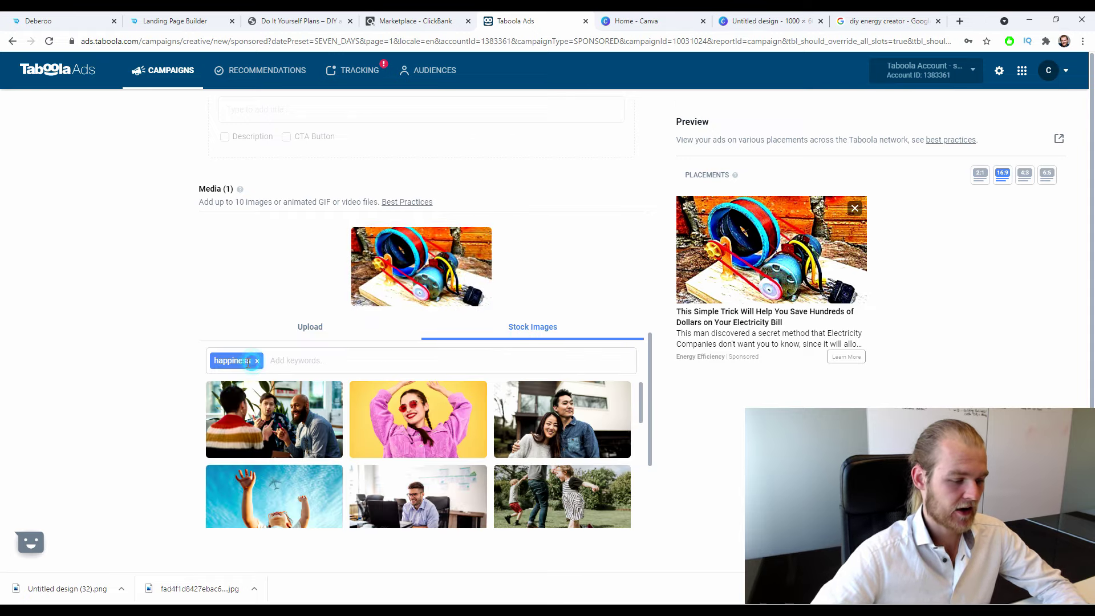
{"action": "left_click", "coordinate": [257, 362]}
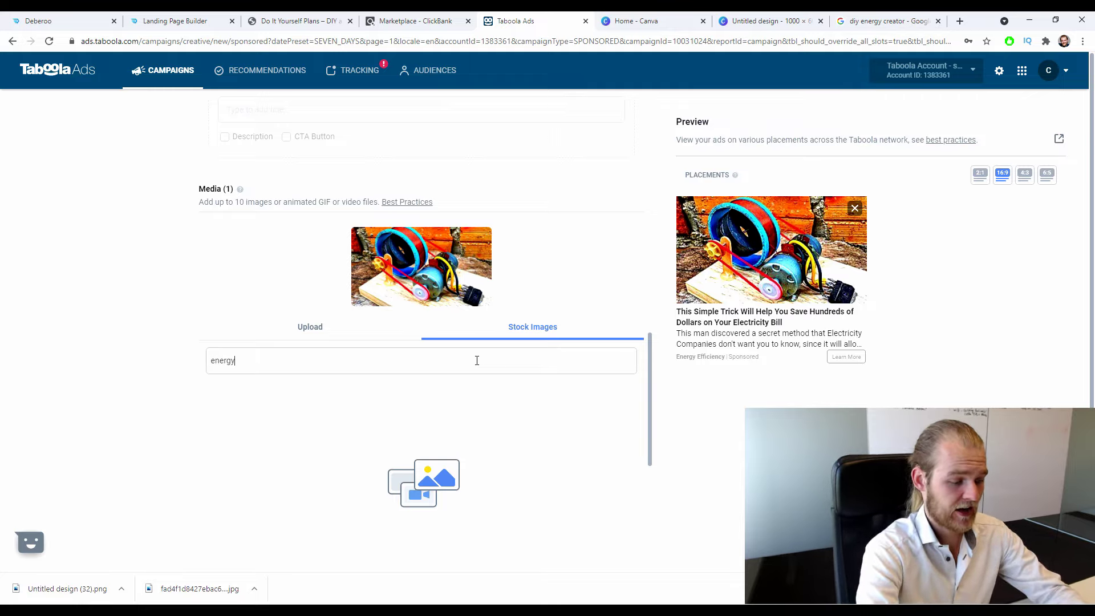
{"action": "key", "text": "Return"}
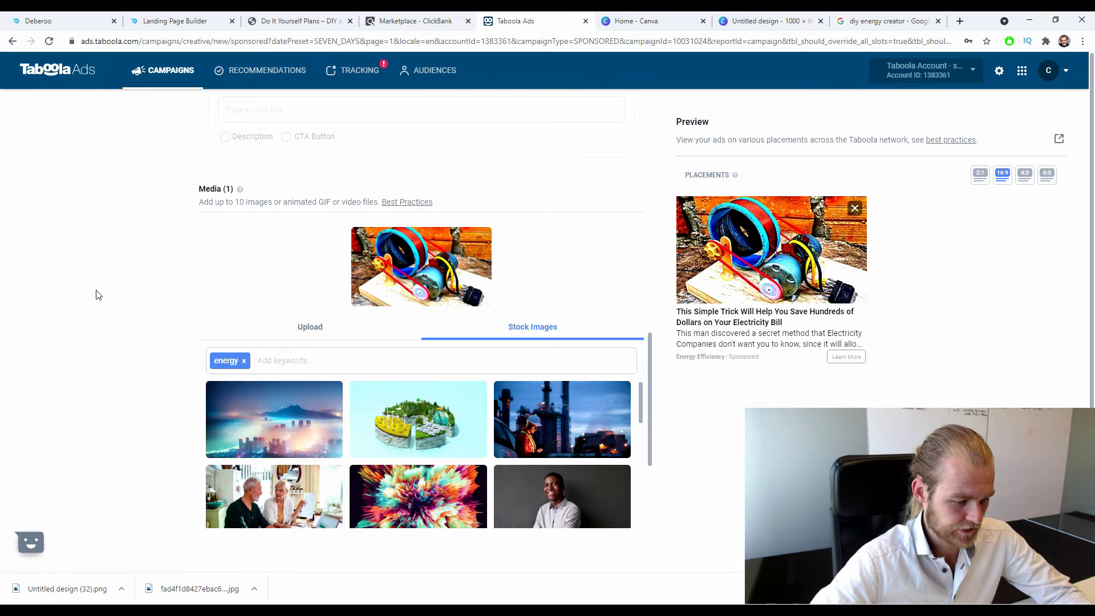
Browse the energy stock images and add the one of a man viewing a home energy rating on a tablet.
{"action": "scroll", "coordinate": [755, 387], "scroll_direction": "down", "scroll_amount": 1}
{"action": "scroll", "coordinate": [533, 437], "scroll_direction": "down", "scroll_amount": 5}
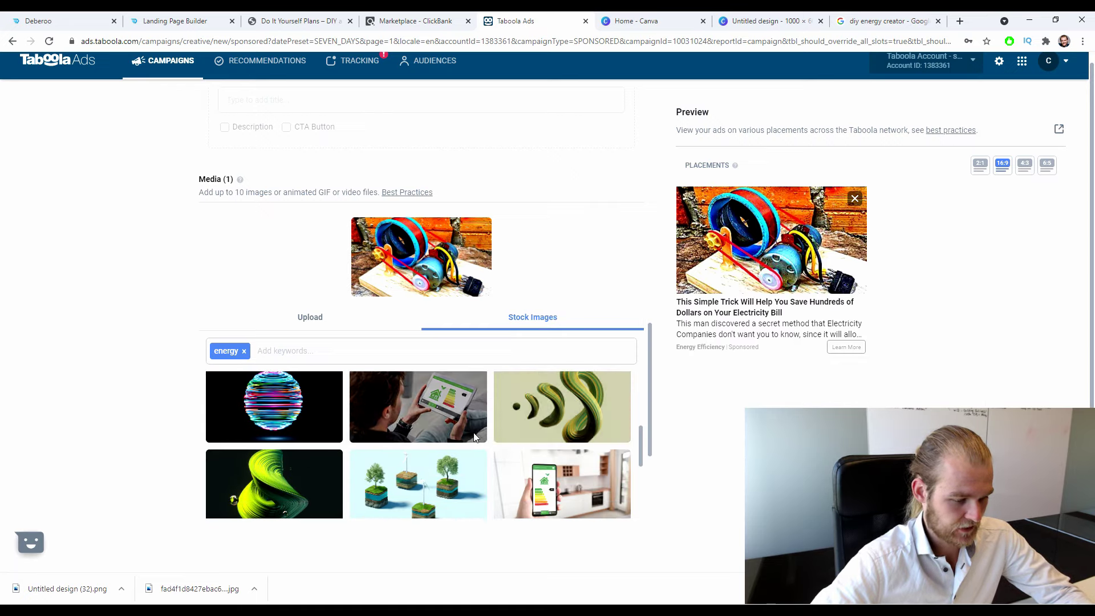
{"action": "scroll", "coordinate": [456, 425], "scroll_direction": "down", "scroll_amount": 5}
{"action": "scroll", "coordinate": [429, 422], "scroll_direction": "down", "scroll_amount": 10}
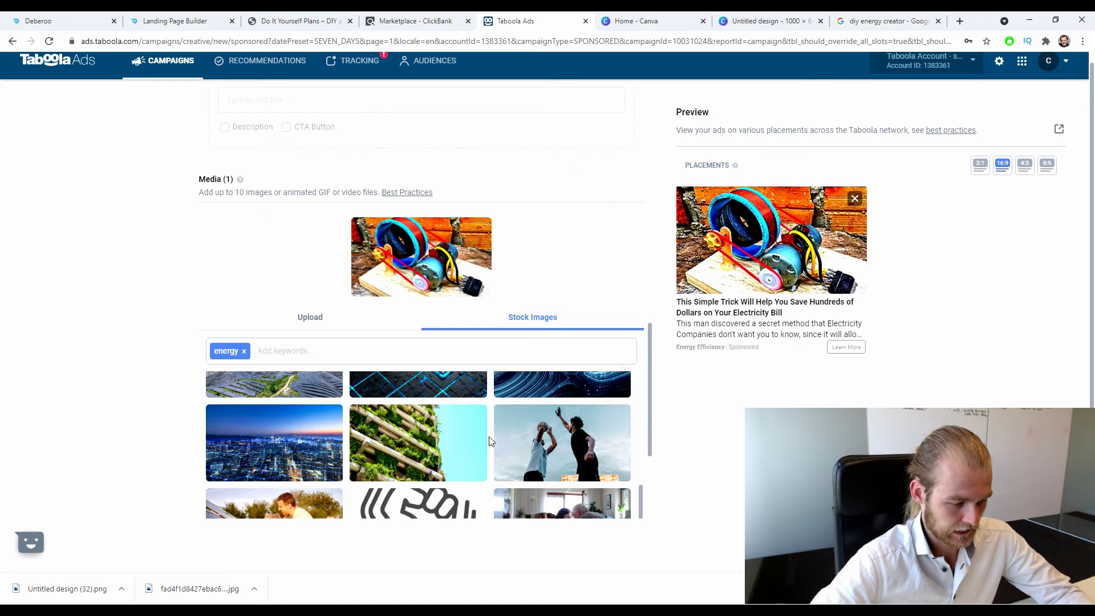
{"action": "scroll", "coordinate": [480, 440], "scroll_direction": "down", "scroll_amount": 6}
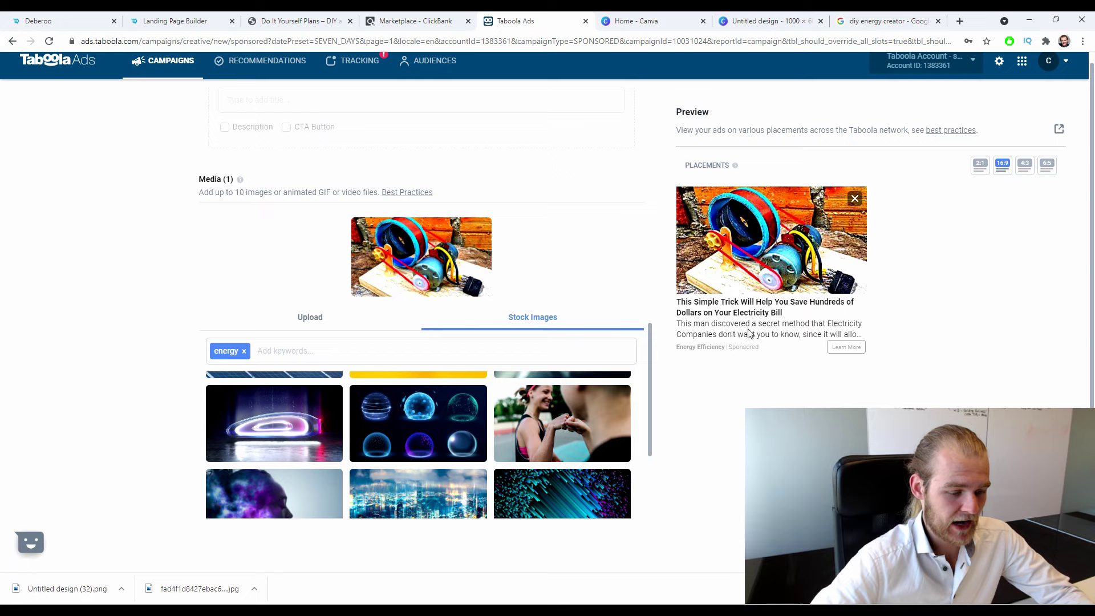
{"action": "left_click_drag", "start_coordinate": [650, 349], "coordinate": [646, 377]}
{"action": "scroll", "coordinate": [646, 399], "scroll_direction": "down", "scroll_amount": 3}
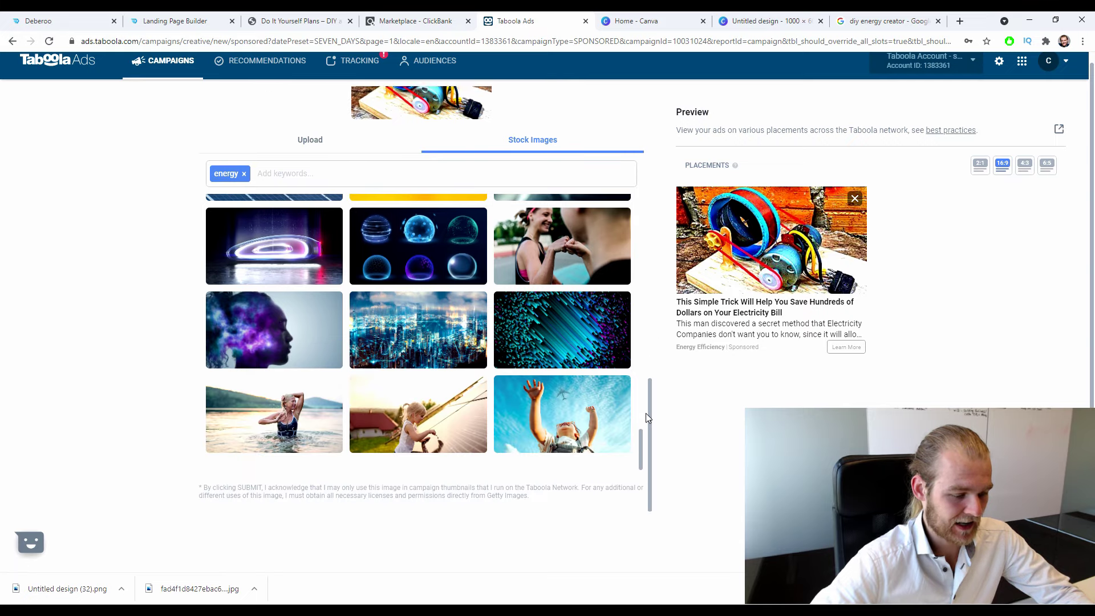
{"action": "scroll", "coordinate": [562, 385], "scroll_direction": "up", "scroll_amount": 2}
{"action": "scroll", "coordinate": [561, 385], "scroll_direction": "up", "scroll_amount": 8}
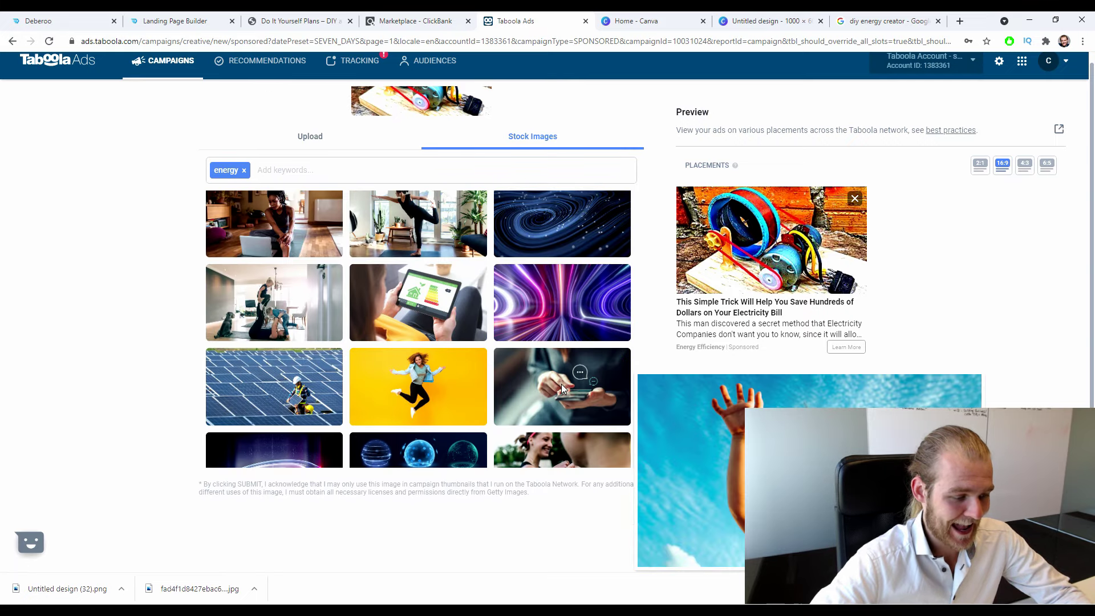
{"action": "scroll", "coordinate": [560, 383], "scroll_direction": "up", "scroll_amount": 10}
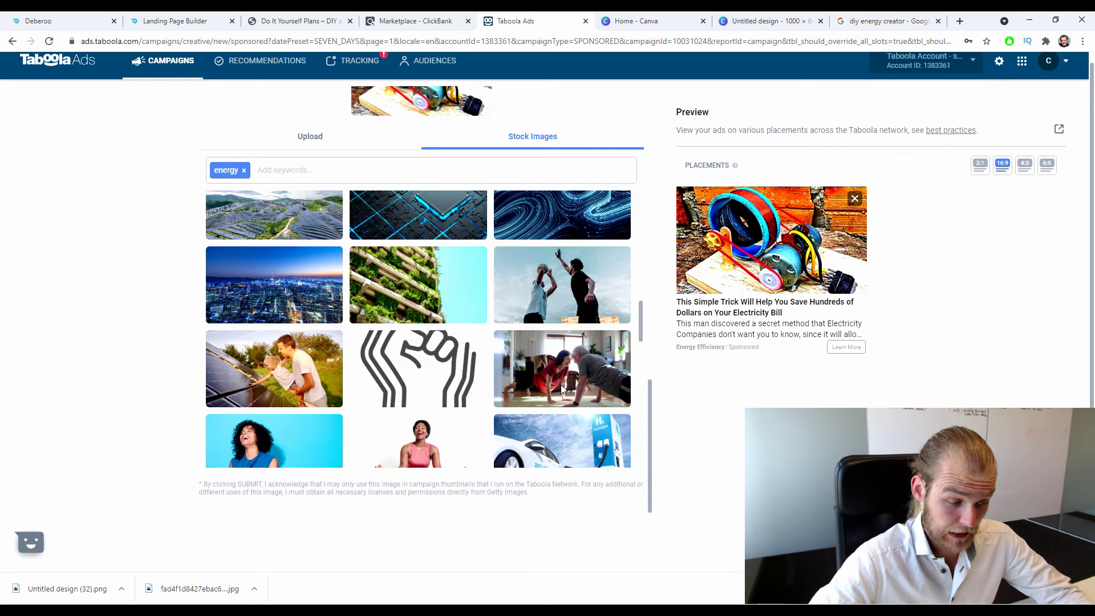
{"action": "scroll", "coordinate": [543, 374], "scroll_direction": "up", "scroll_amount": 5}
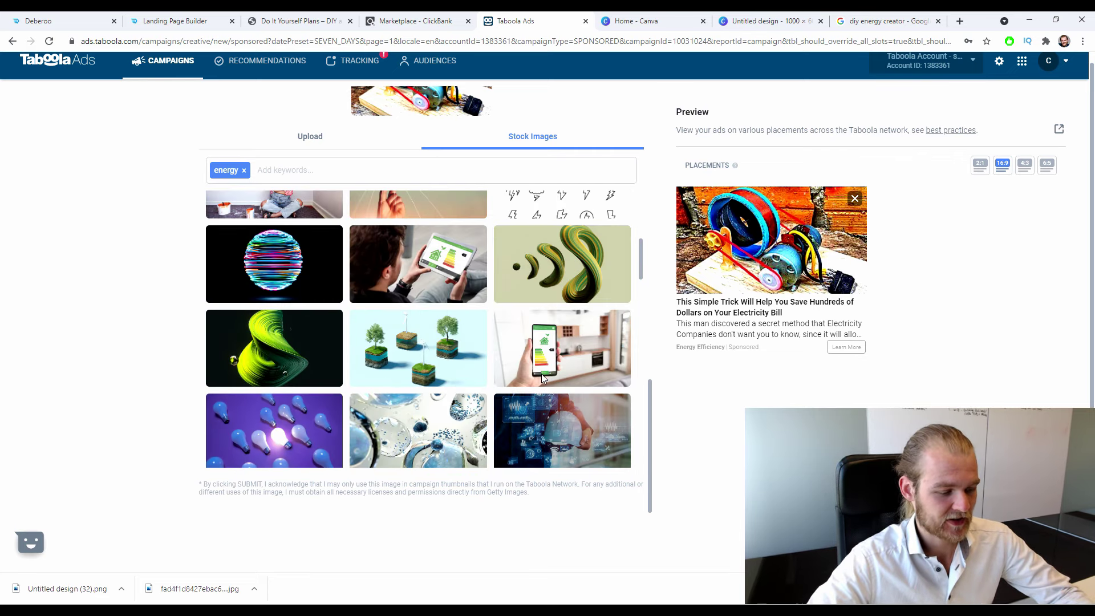
{"action": "mouse_move", "coordinate": [611, 374]}
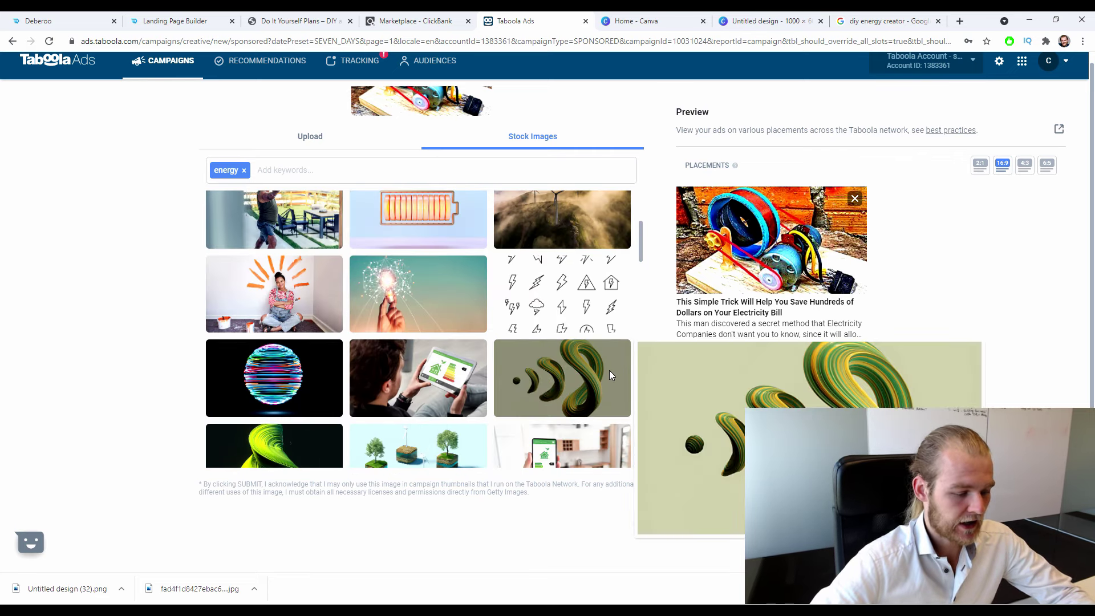
{"action": "left_click", "coordinate": [410, 367]}
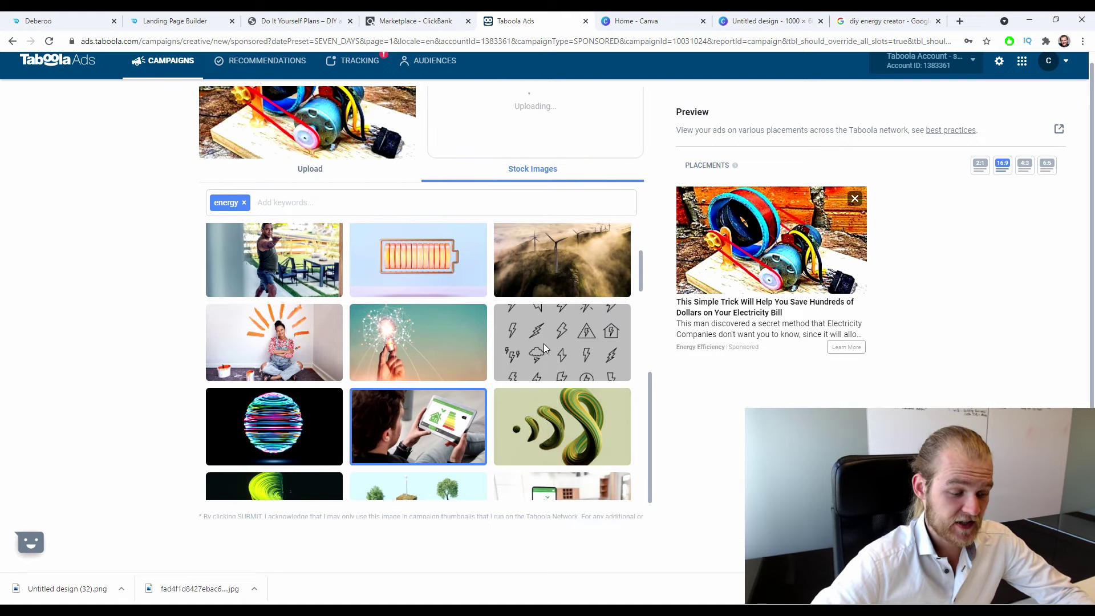
Add the stock image of the green island with trees and wind turbines on a pale blue background to the ad media.
{"action": "mouse_move", "coordinate": [547, 340]}
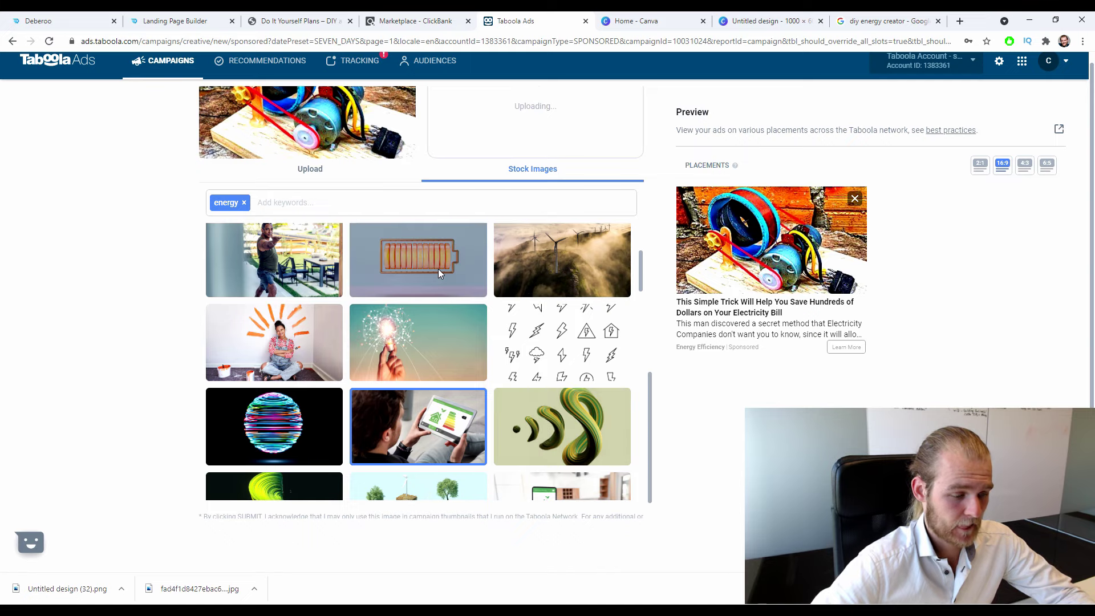
{"action": "mouse_move", "coordinate": [439, 269]}
{"action": "scroll", "coordinate": [475, 283], "scroll_direction": "up", "scroll_amount": 6}
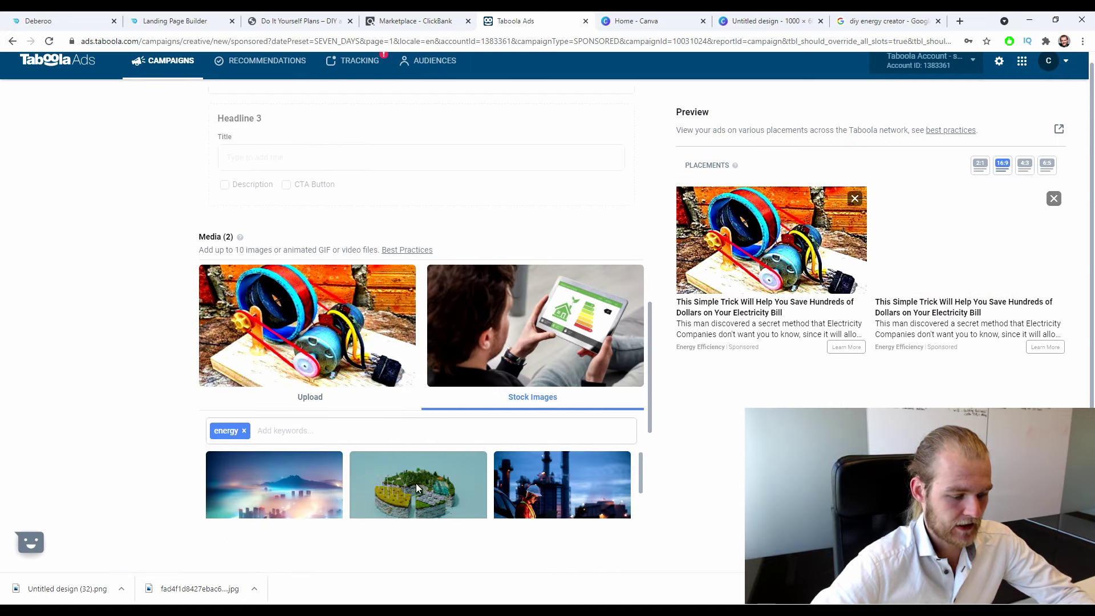
{"action": "left_click", "coordinate": [416, 483]}
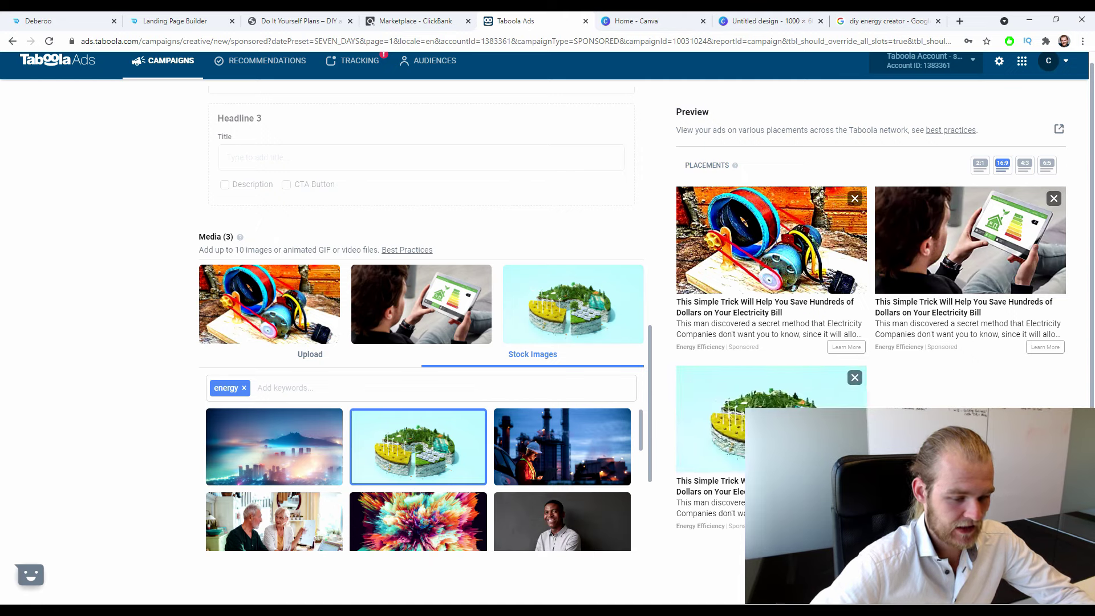
Submit the new Taboola ads with the generator, tablet and green island images.
{"action": "left_click_drag", "start_coordinate": [651, 396], "coordinate": [634, 498]}
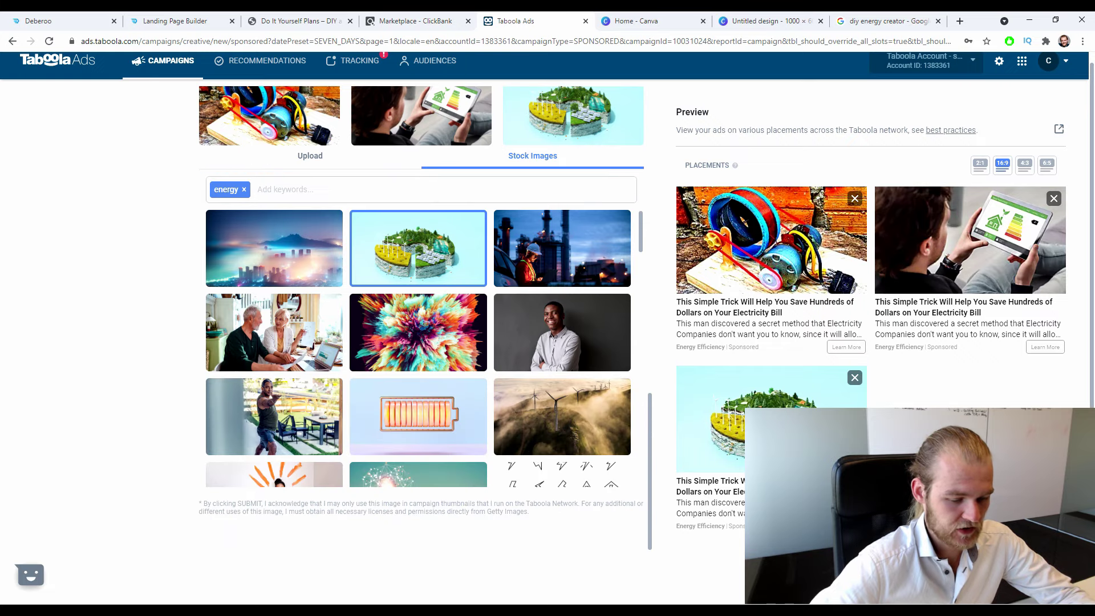
{"action": "left_click", "coordinate": [562, 332]}
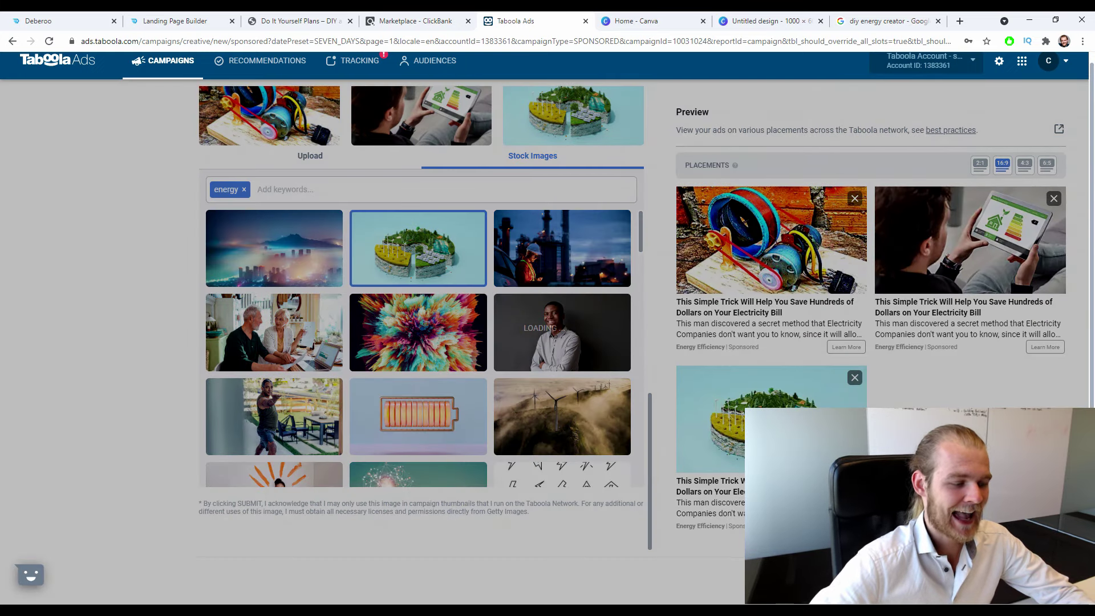